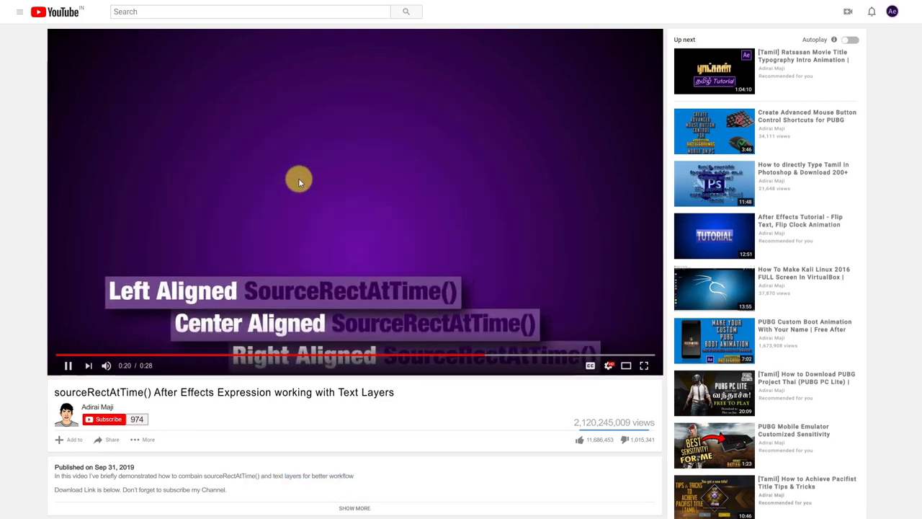
Pause the Render With Layout preview at 00:20 in VLC and review it fullscreen and windowed
key(space)
double_click(312, 185)
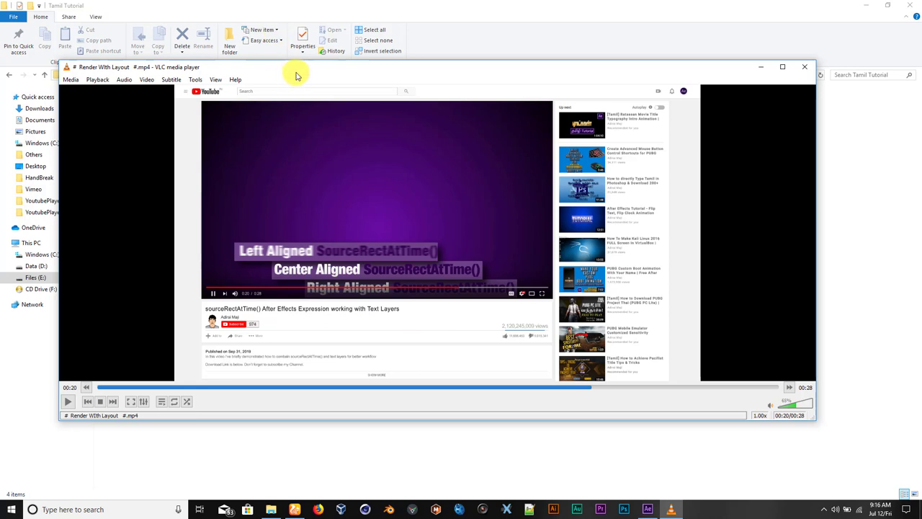
mouse_move(295, 72)
mouse_down()
mouse_move(379, 93)
mouse_move(288, 65)
mouse_move(278, 68)
mouse_move(284, 77)
mouse_up()
double_click(356, 163)
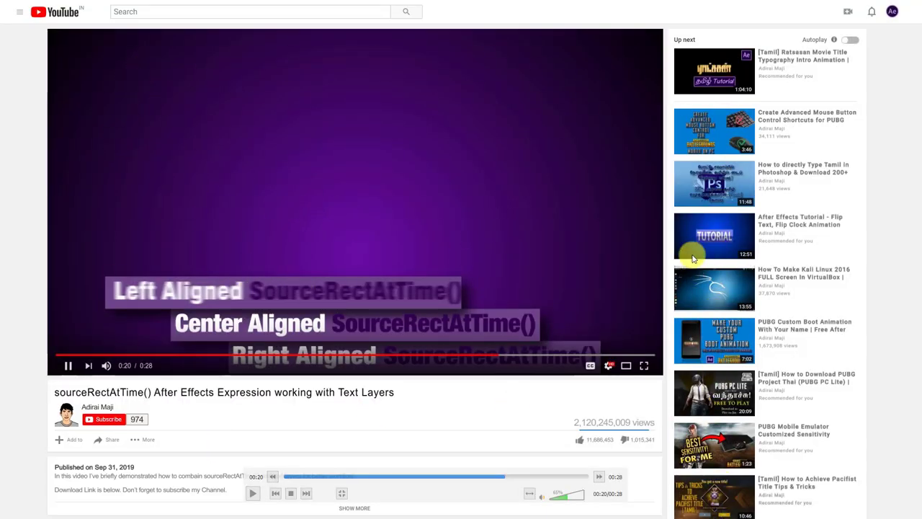
double_click(374, 214)
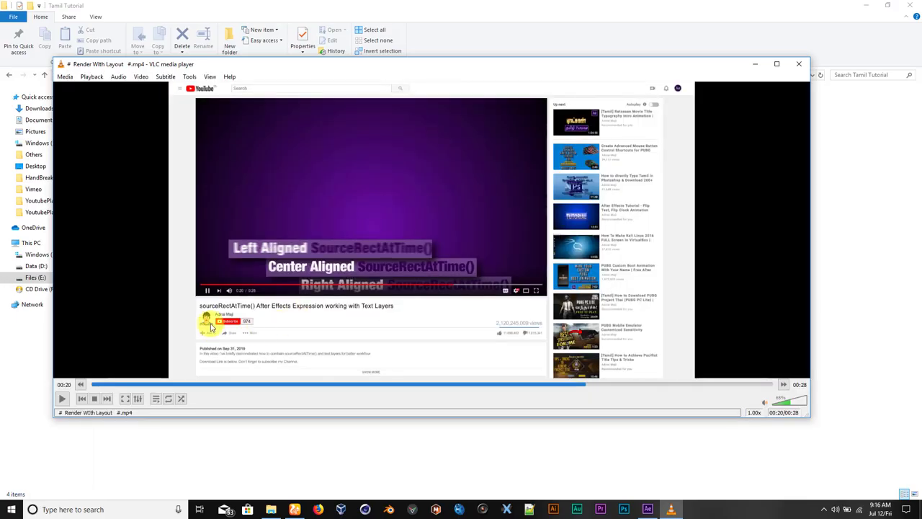
click(794, 69)
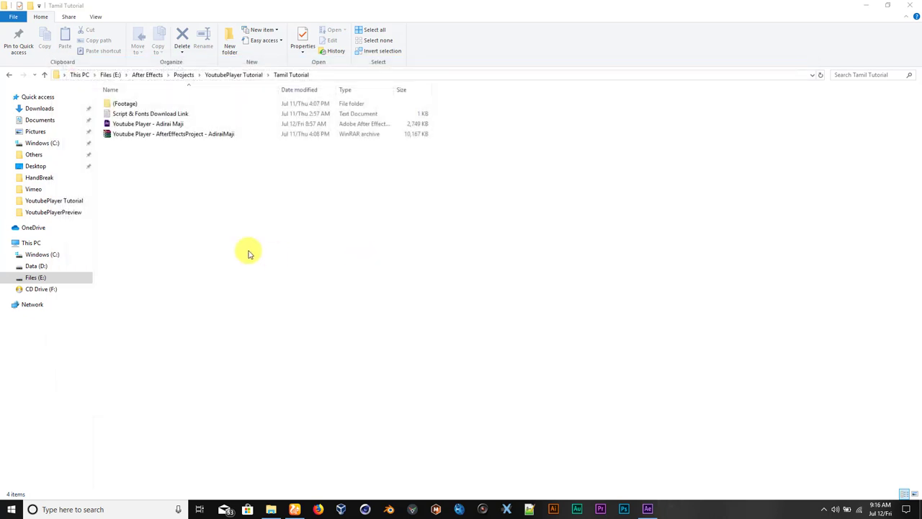
click(196, 137)
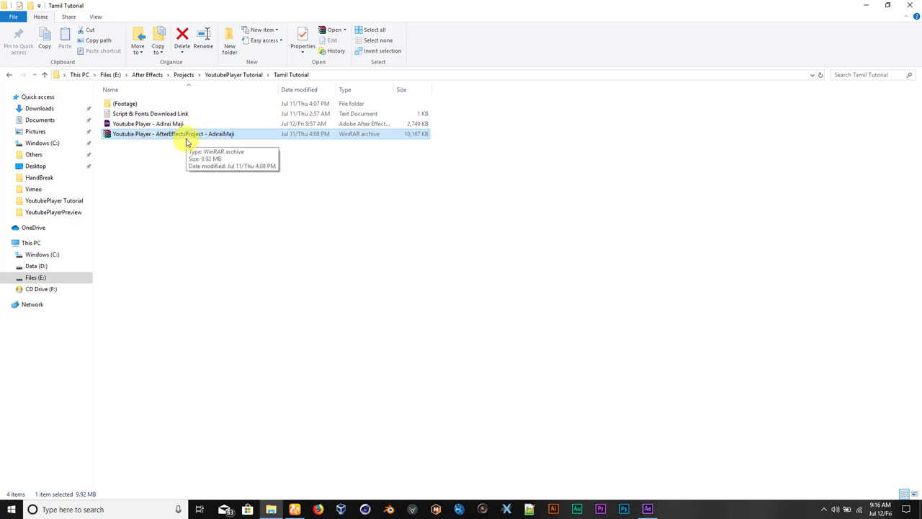
right_click(139, 135)
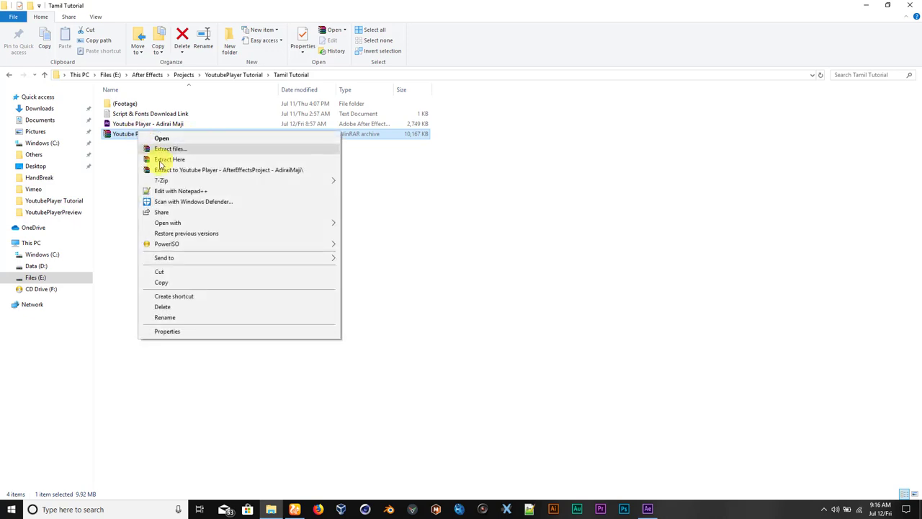
click(441, 154)
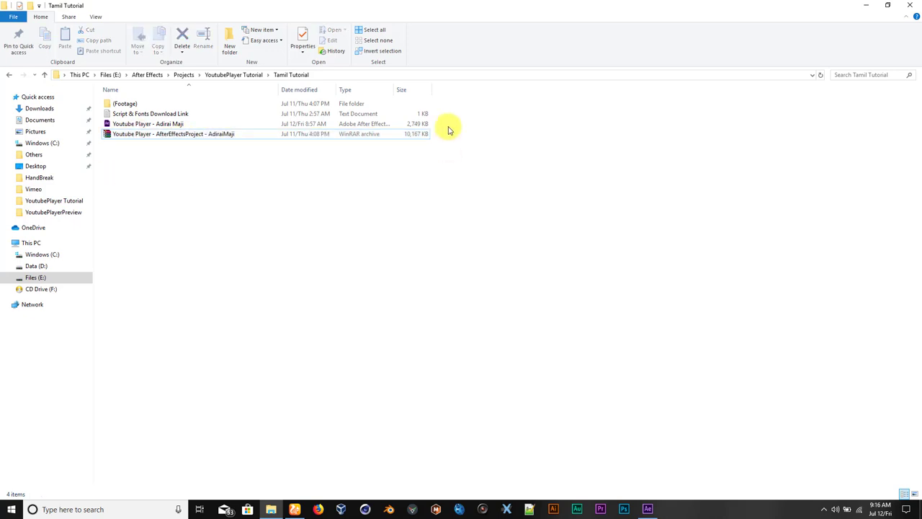
drag(448, 129, 263, 72)
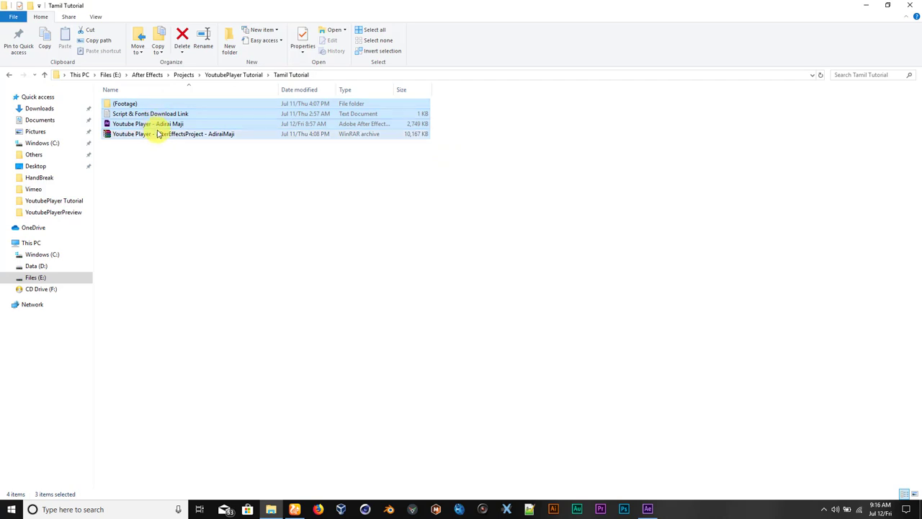
click(153, 128)
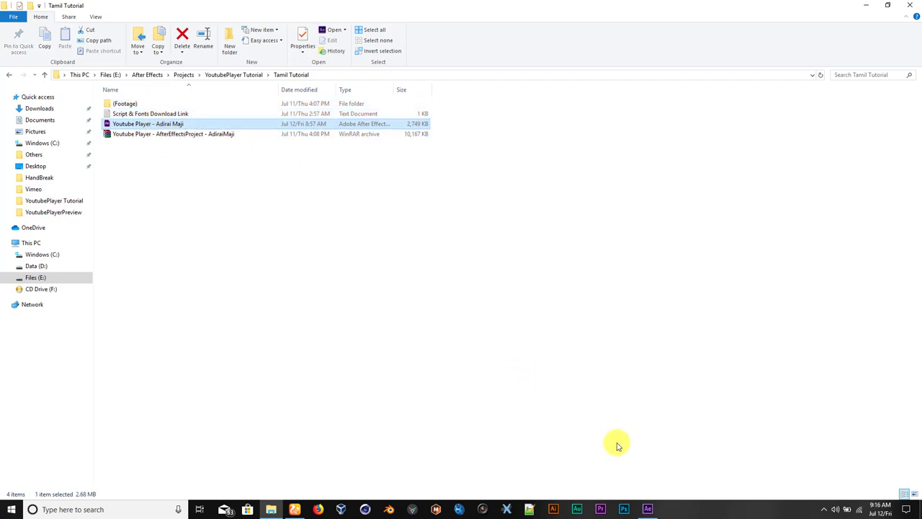
Play and stop the Render With Layout composition preview in After Effects
click(647, 509)
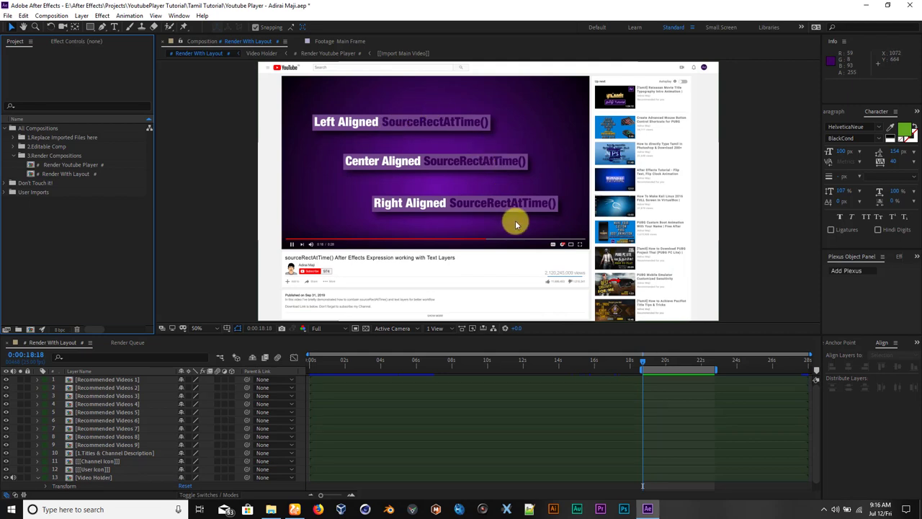
key(space)
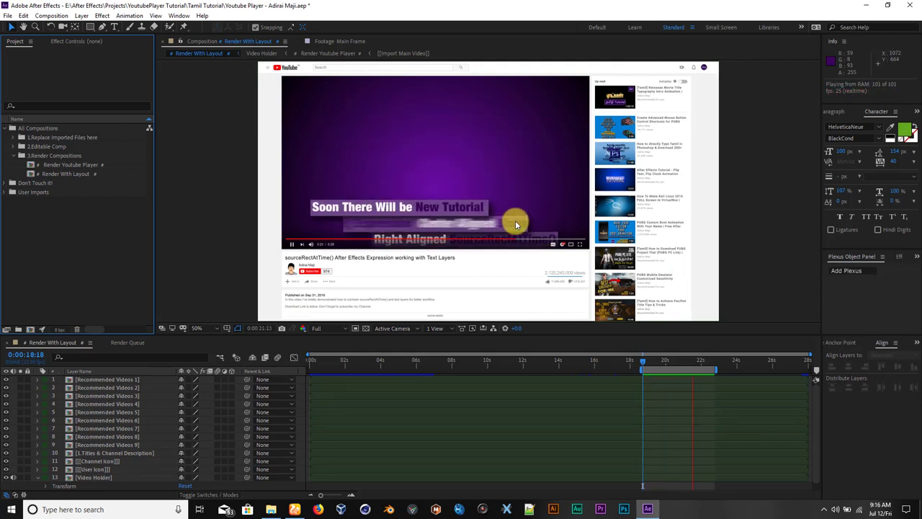
key(space)
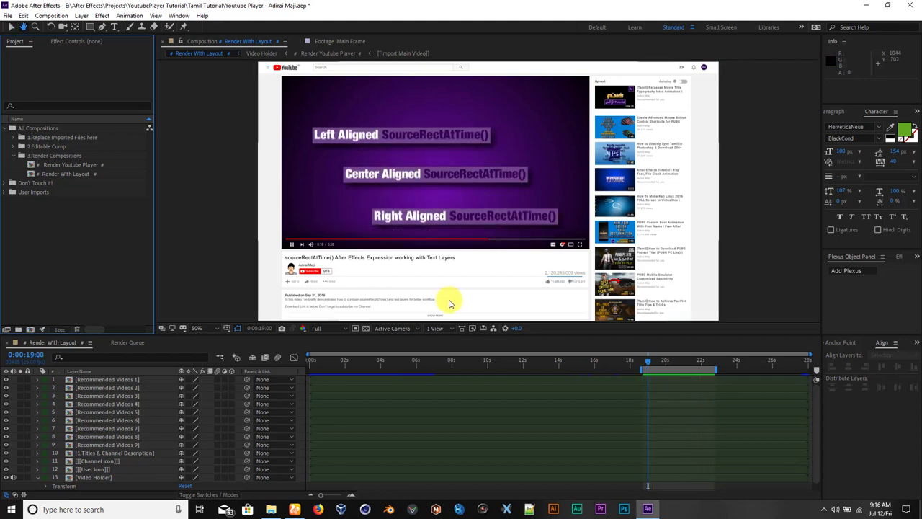
drag(442, 298, 505, 245)
scroll(437, 251, up, 4)
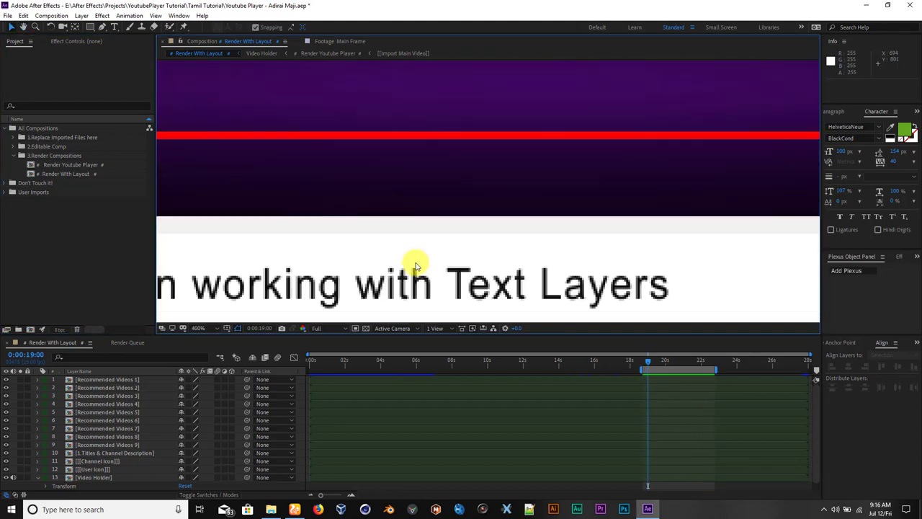
scroll(411, 262, down, 2)
mouse_move(409, 264)
mouse_down()
mouse_move(459, 190)
mouse_move(516, 161)
mouse_move(391, 178)
mouse_move(411, 249)
mouse_up()
scroll(432, 223, up, 2)
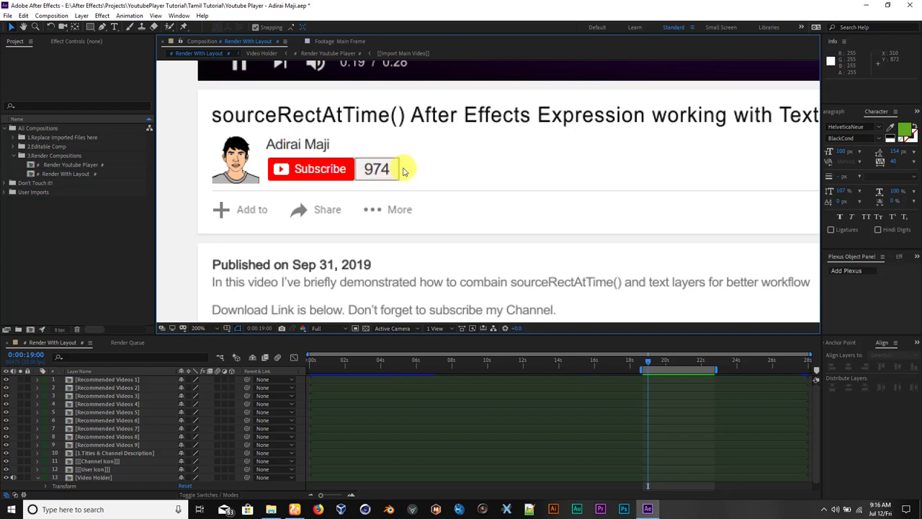
Zoom in to inspect the Published on description line of the YouTube layout
key(comma)
key(comma)
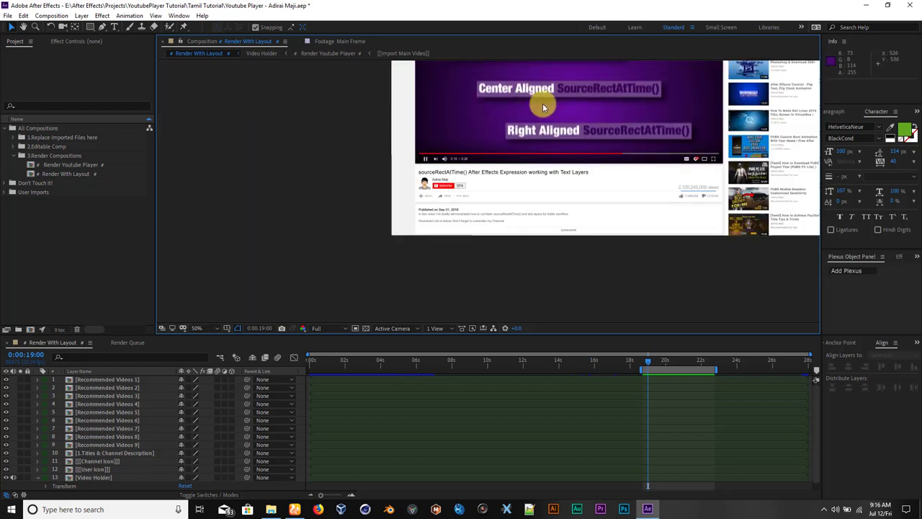
key(period)
key(period)
key(period)
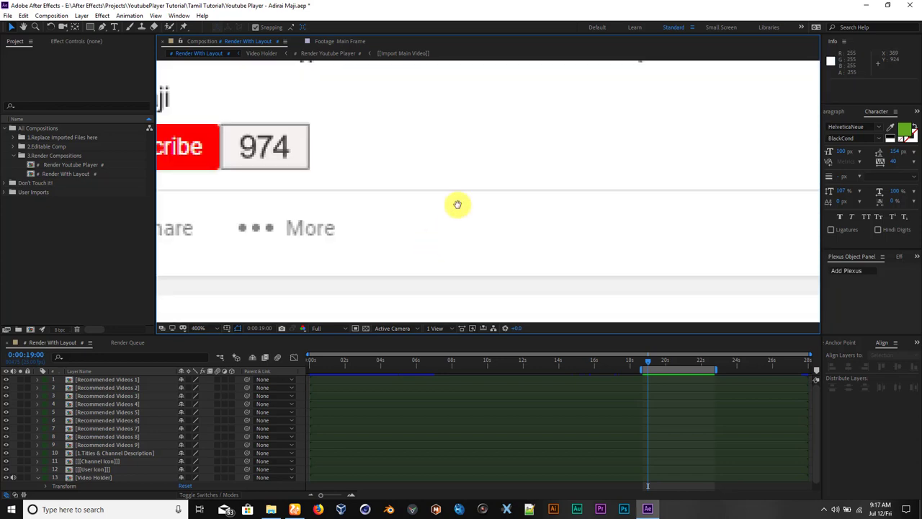
drag(457, 205, 627, 115)
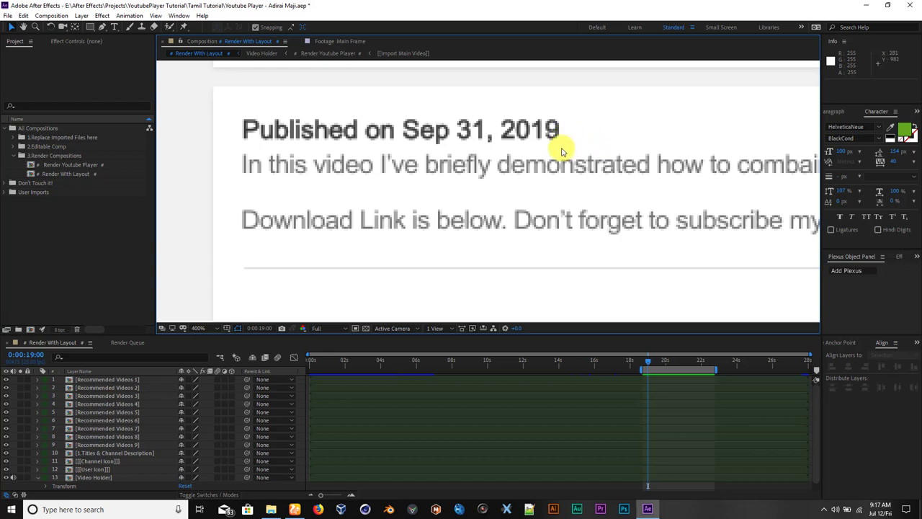
key(comma)
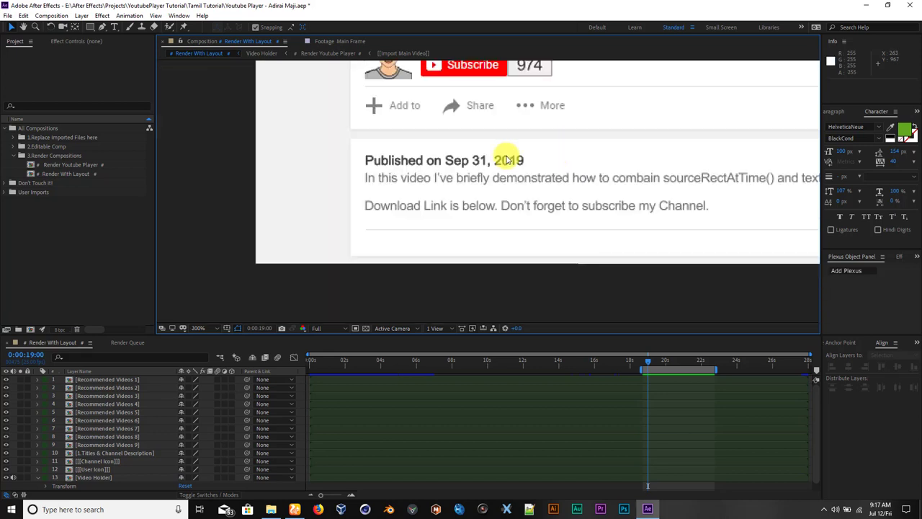
drag(622, 171, 531, 173)
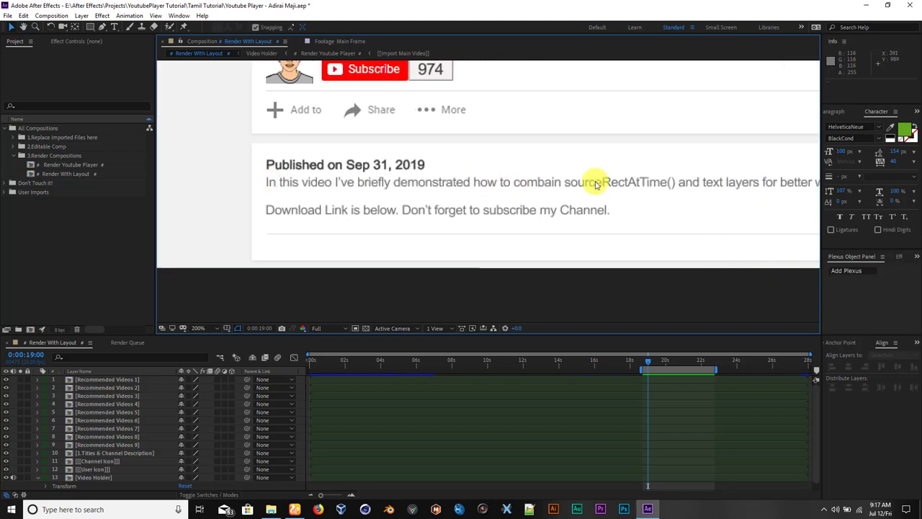
scroll(696, 183, down, 3)
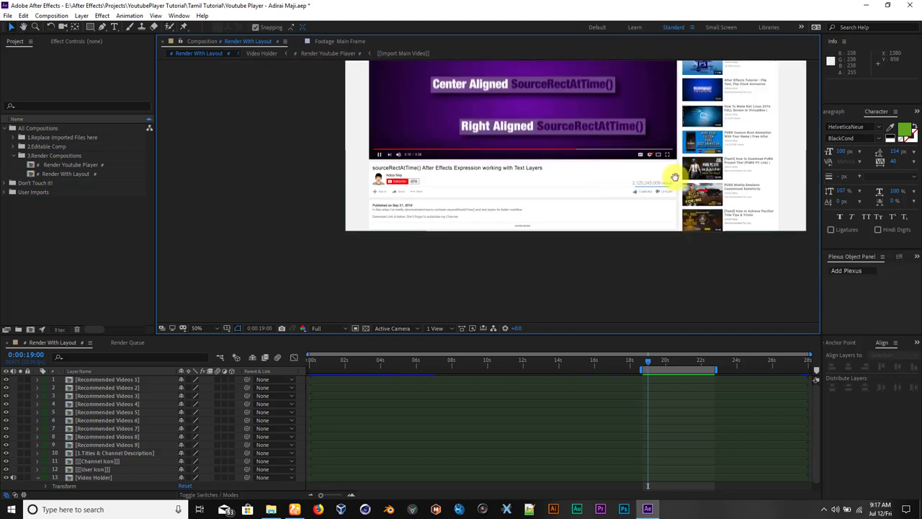
scroll(572, 206, up, 5)
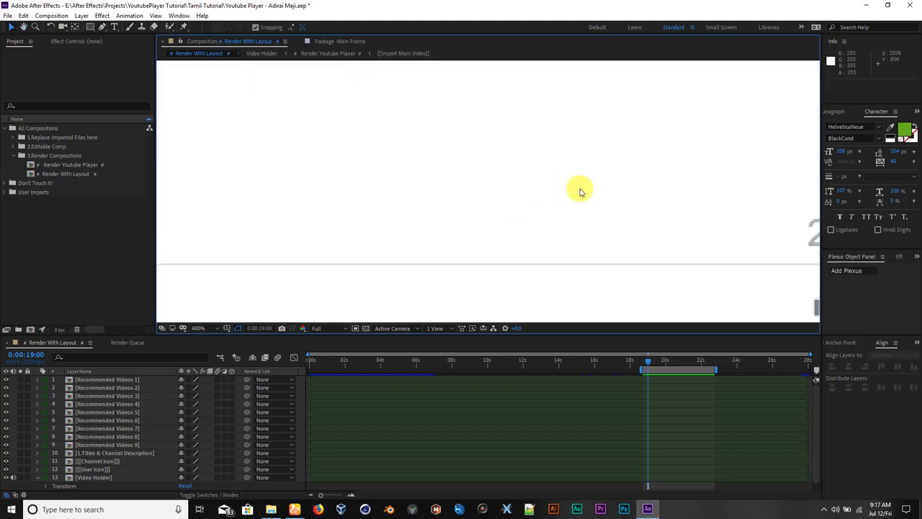
scroll(580, 192, down, 3)
scroll(469, 206, up, 1)
scroll(213, 201, up, 2)
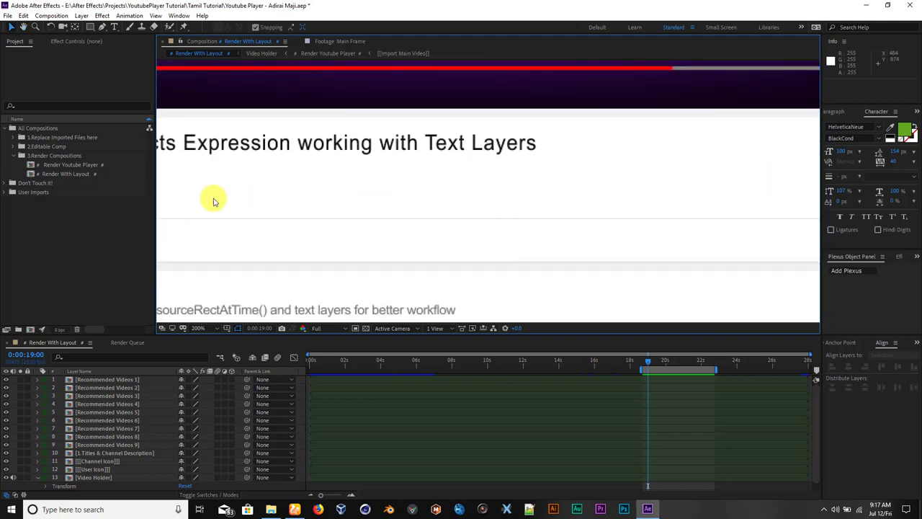
Pan across the layout to inspect the views and like/dislike counts
drag(213, 201, 459, 196)
drag(284, 201, 143, 202)
drag(617, 199, 240, 211)
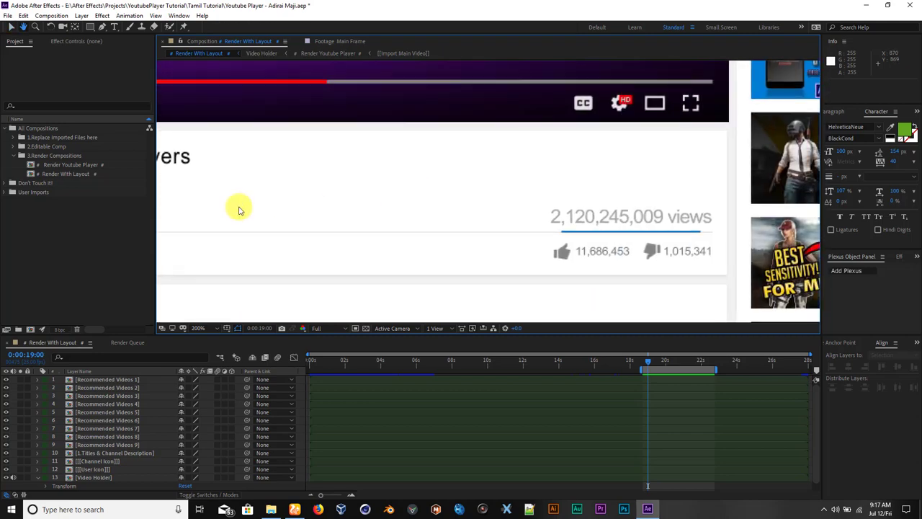
key(v)
drag(651, 224, 556, 185)
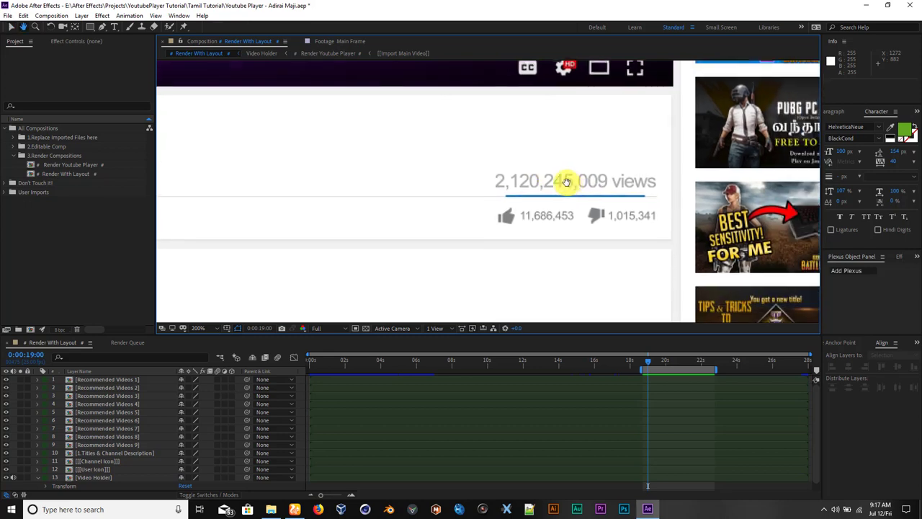
scroll(566, 195, up, 2)
drag(644, 192, 502, 189)
key(v)
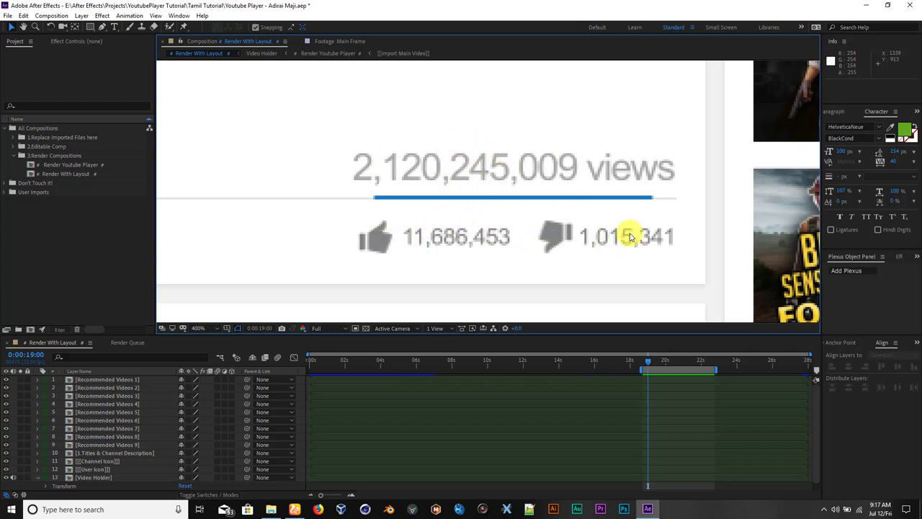
Pan the YouTube page layout upward, then bring up the Tamil Tutorial folder
scroll(629, 237, down, 2)
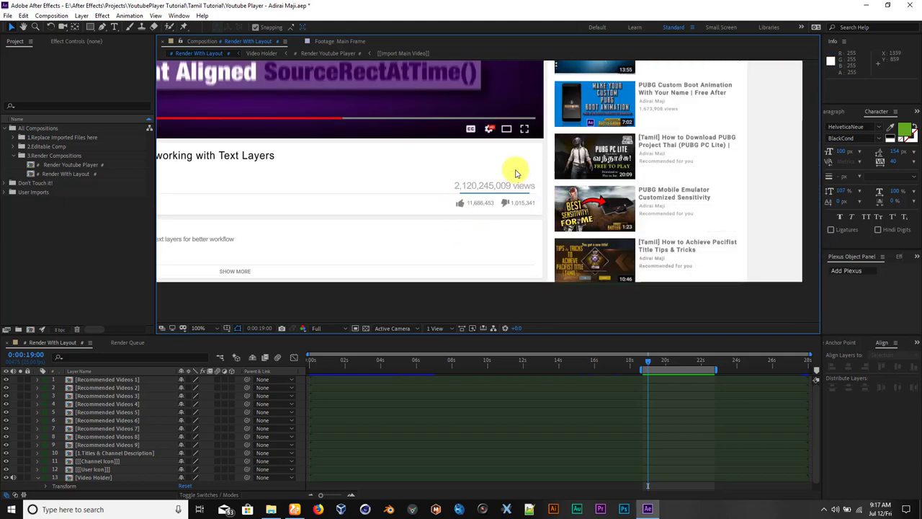
scroll(516, 173, down, 2)
scroll(505, 220, up, 2)
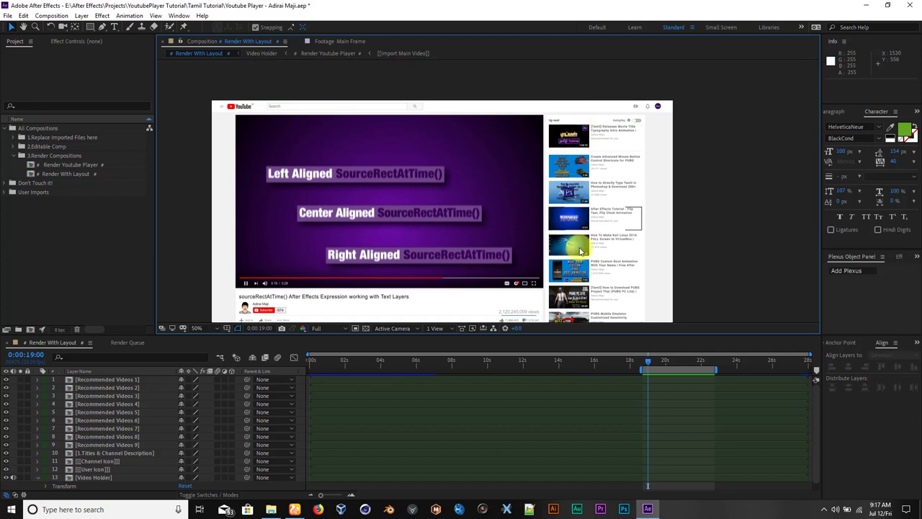
drag(580, 250, 566, 147)
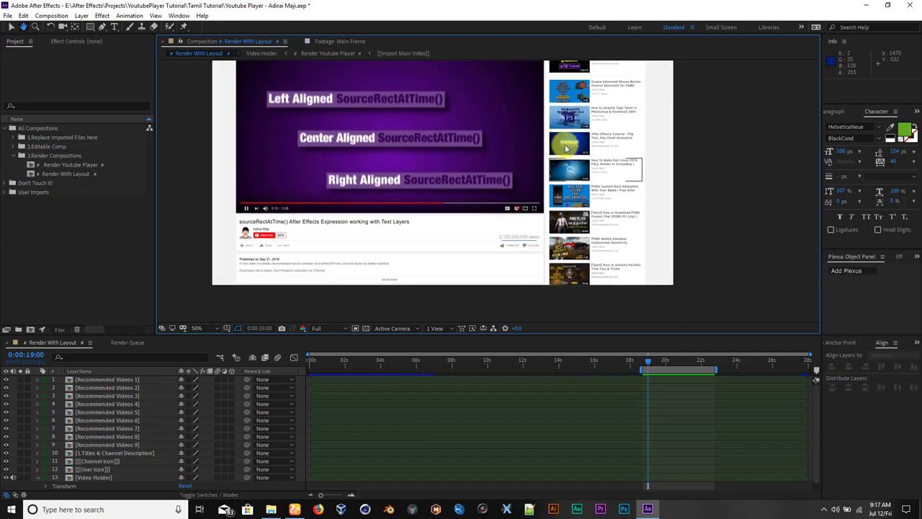
scroll(573, 141, up, 1)
scroll(584, 131, down, 2)
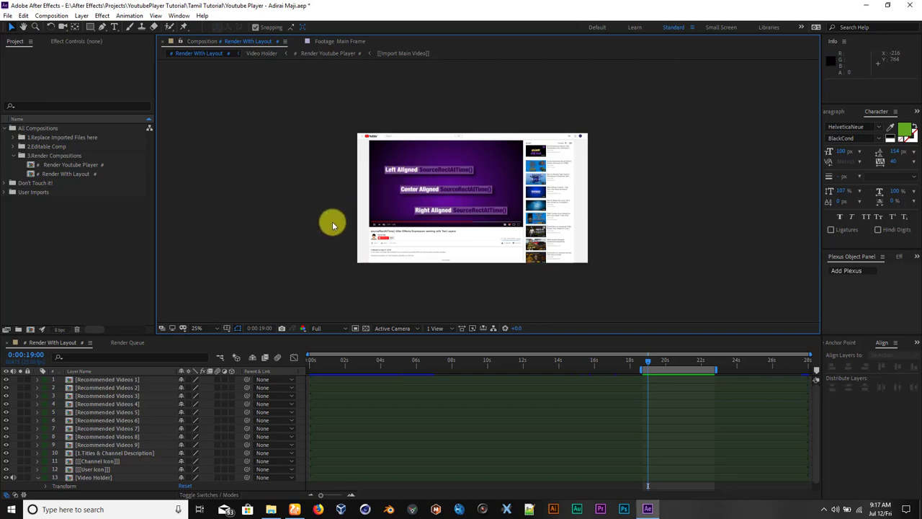
click(270, 510)
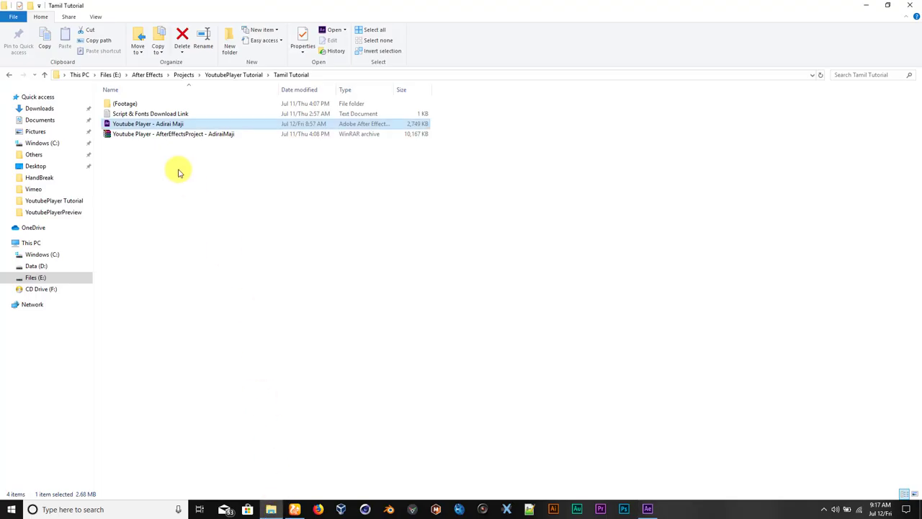
Look over the WinRAR archive and .aep project file, then return to After Effects
click(144, 136)
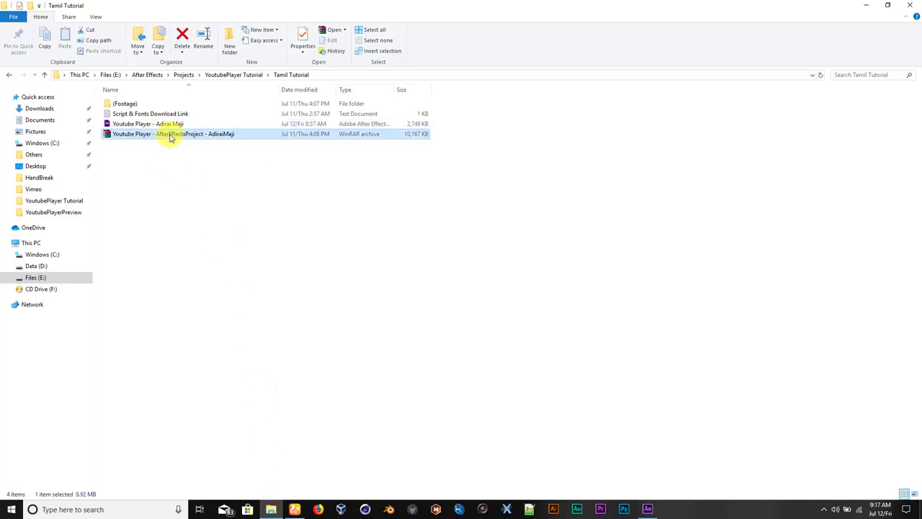
click(185, 124)
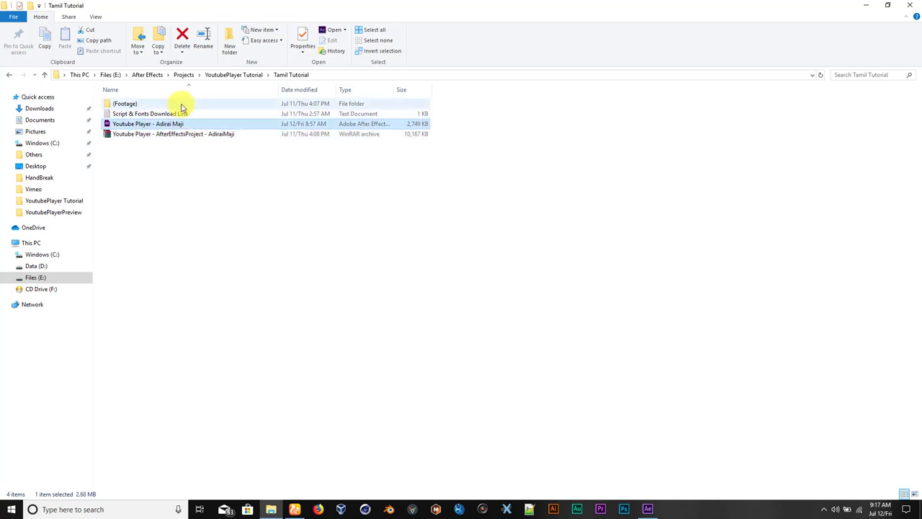
click(647, 509)
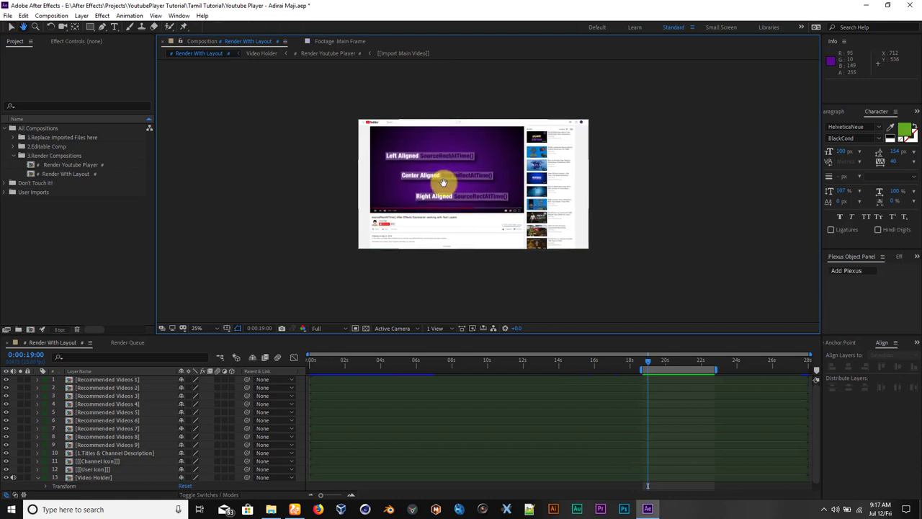
scroll(444, 187, up, 2)
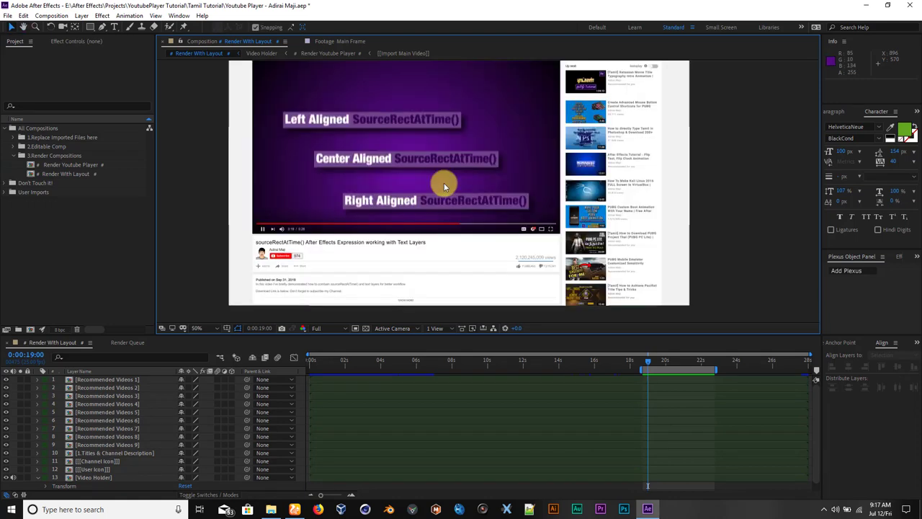
key(shift+slash)
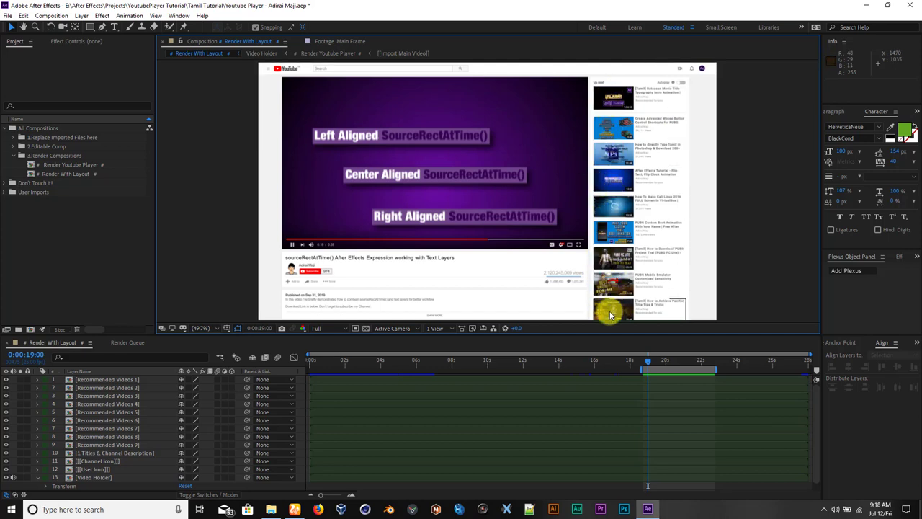
key(slash)
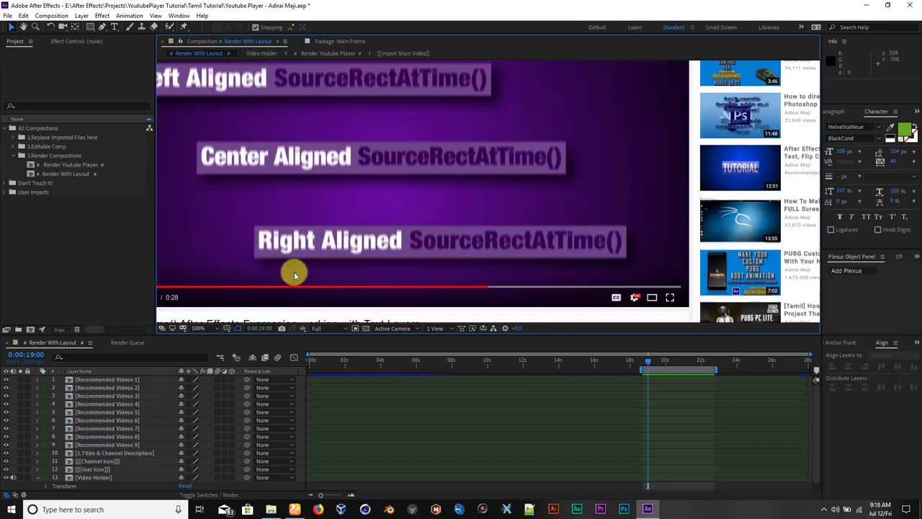
drag(294, 274, 405, 209)
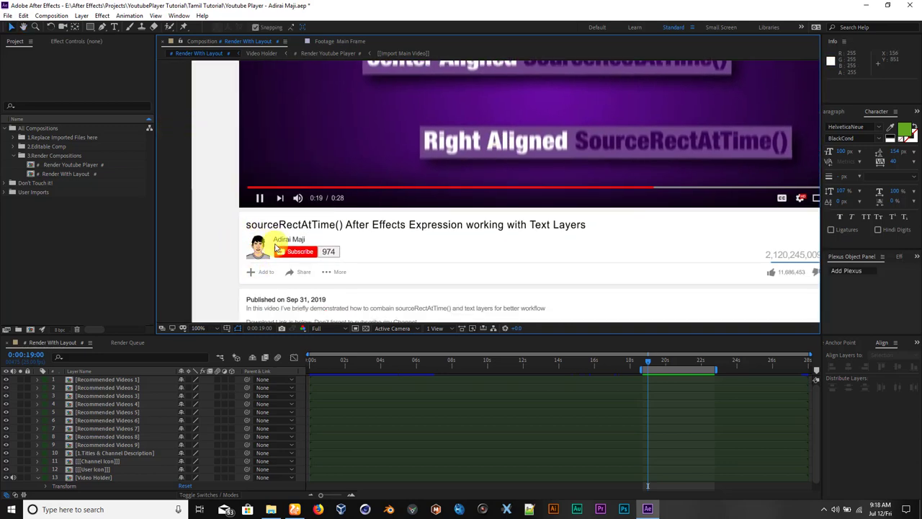
scroll(557, 137, down, 3)
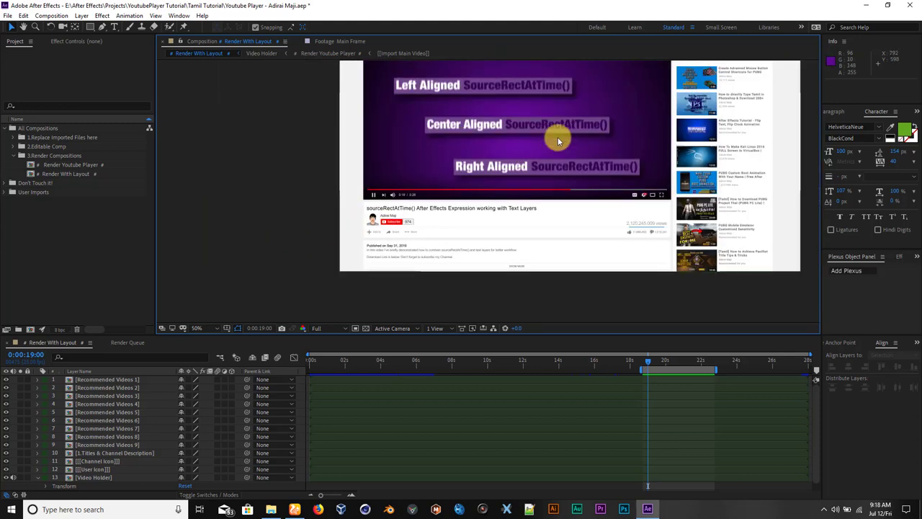
scroll(354, 264, up, 7)
scroll(587, 181, up, 5)
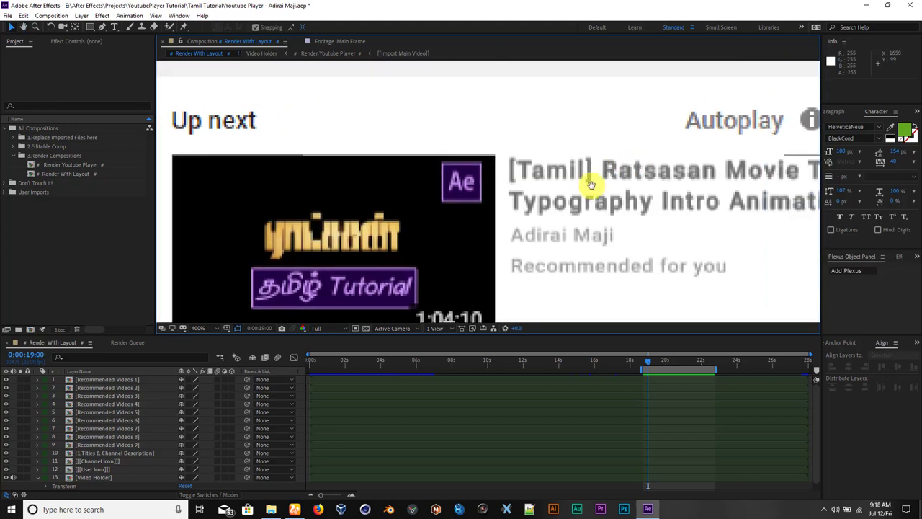
scroll(497, 212, right, 3)
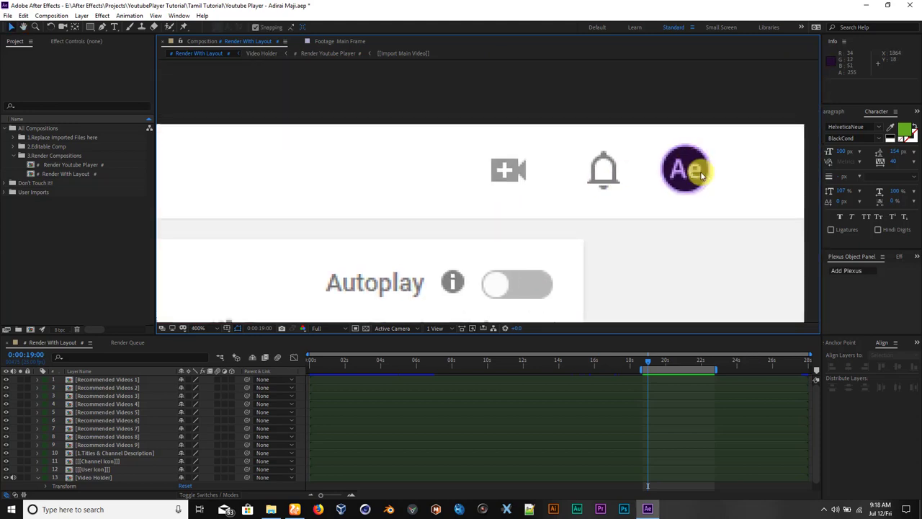
scroll(469, 230, down, 6)
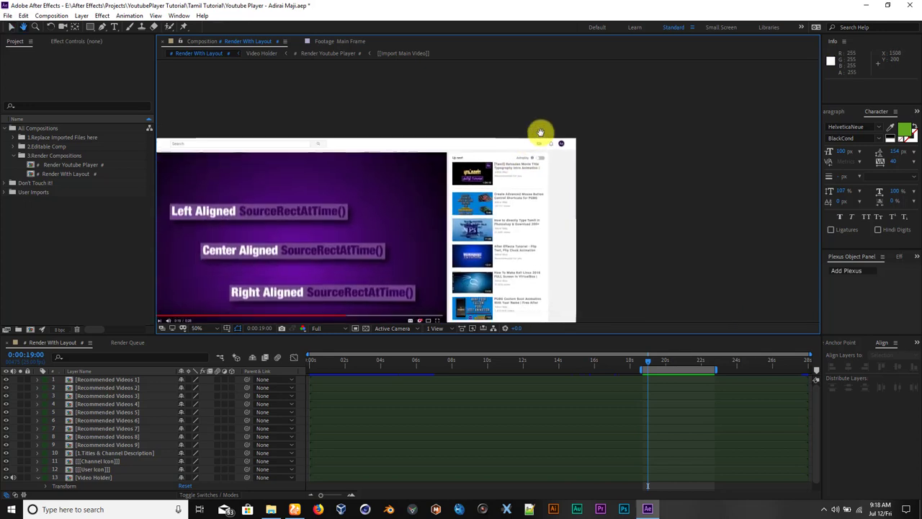
scroll(540, 132, down, 3)
scroll(542, 133, left, 4)
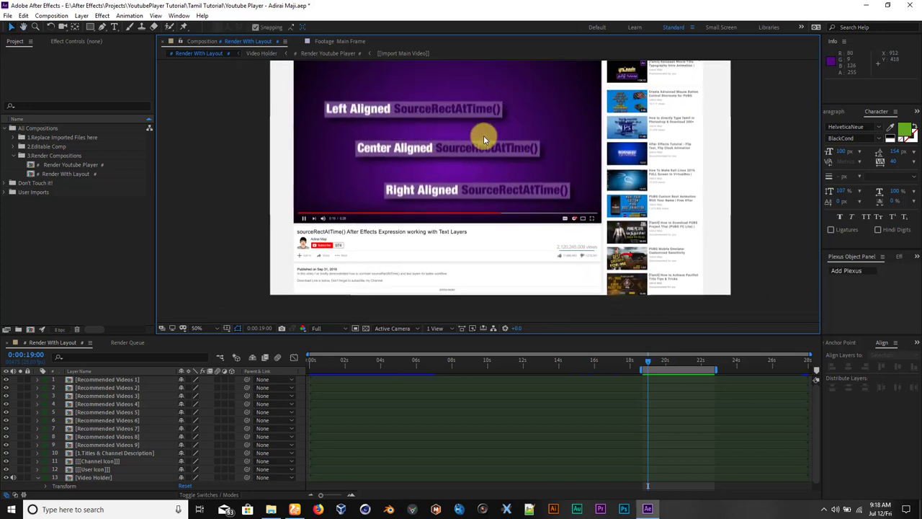
scroll(466, 157, up, 2)
scroll(467, 157, right, 1)
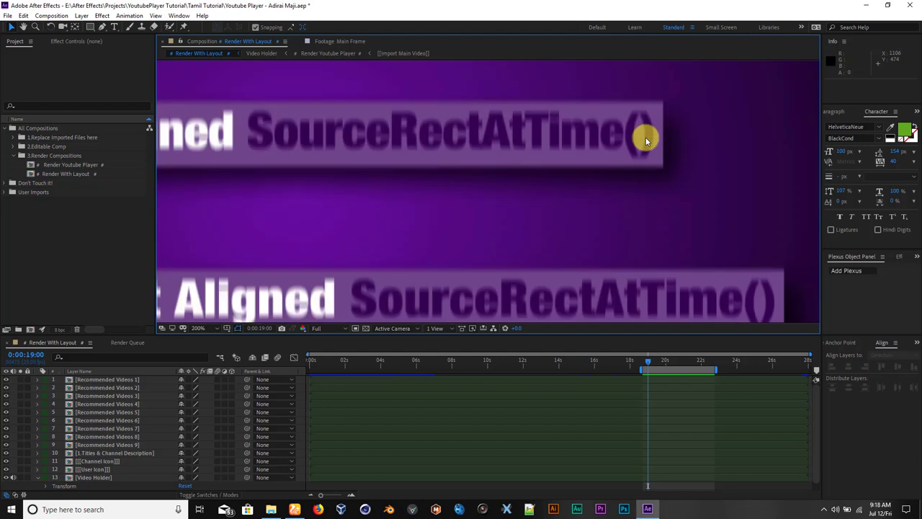
scroll(644, 136, up, 3)
scroll(680, 132, down, 5)
scroll(634, 146, up, 4)
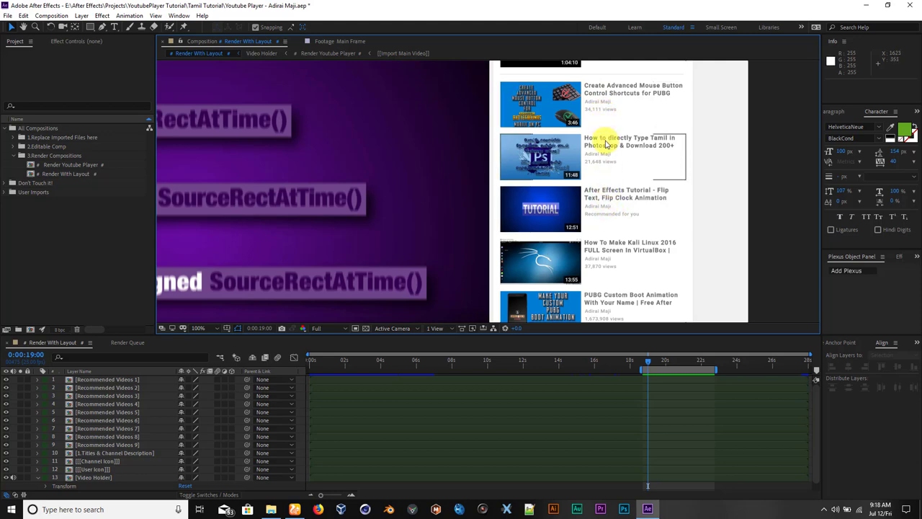
scroll(553, 197, down, 4)
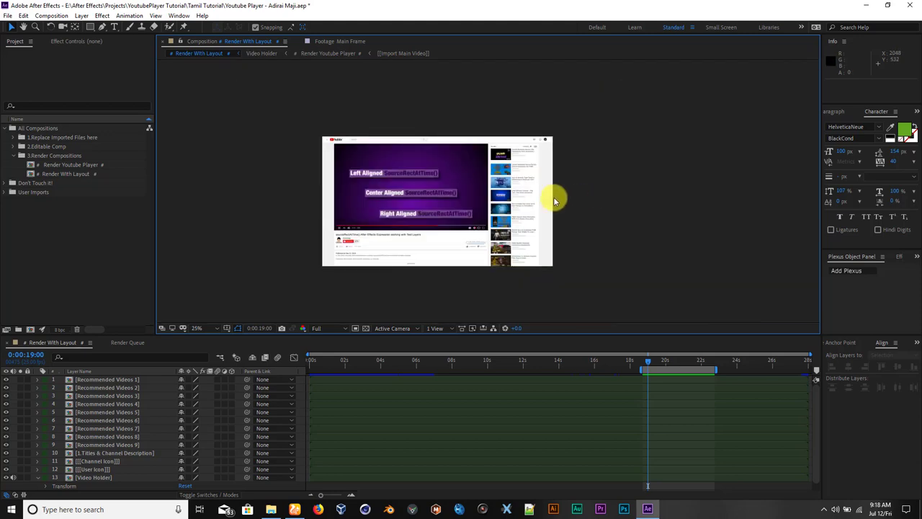
scroll(553, 191, up, 8)
scroll(560, 173, right, 3)
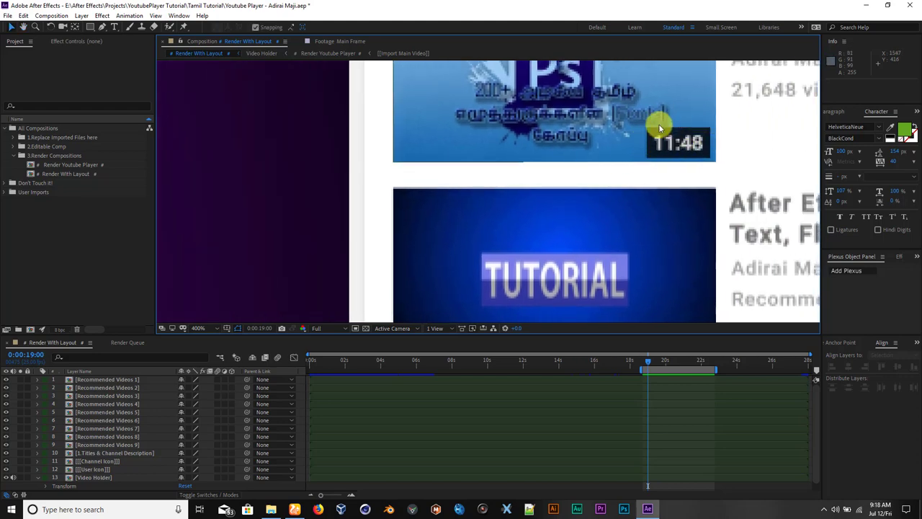
scroll(537, 162, down, 8)
scroll(537, 162, down, 8)
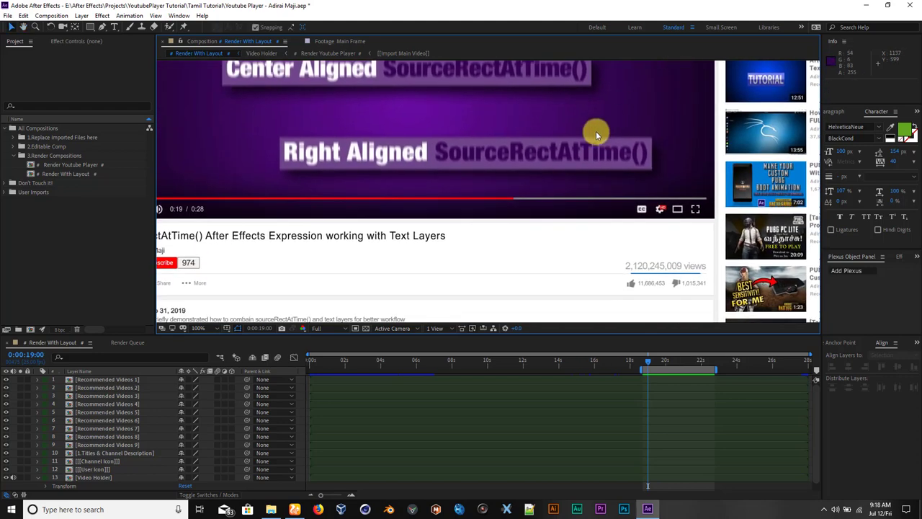
scroll(568, 148, up, 8)
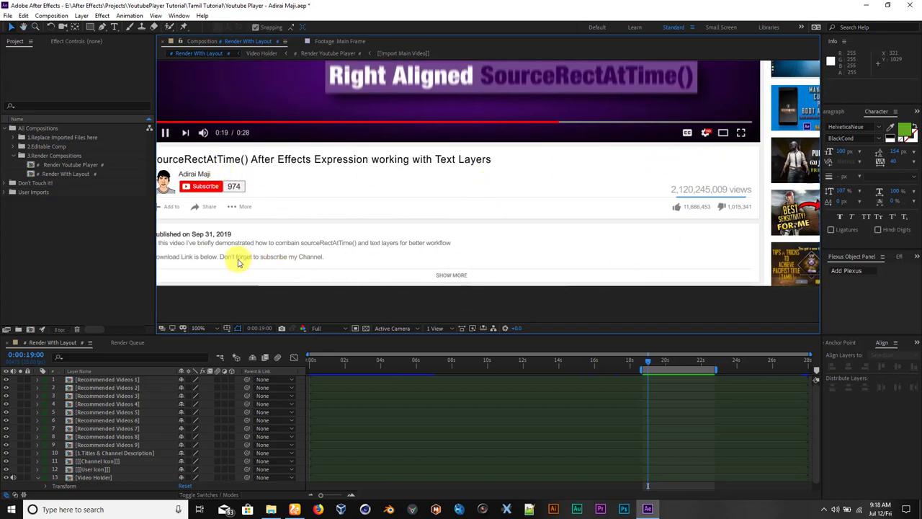
scroll(668, 197, down, 2)
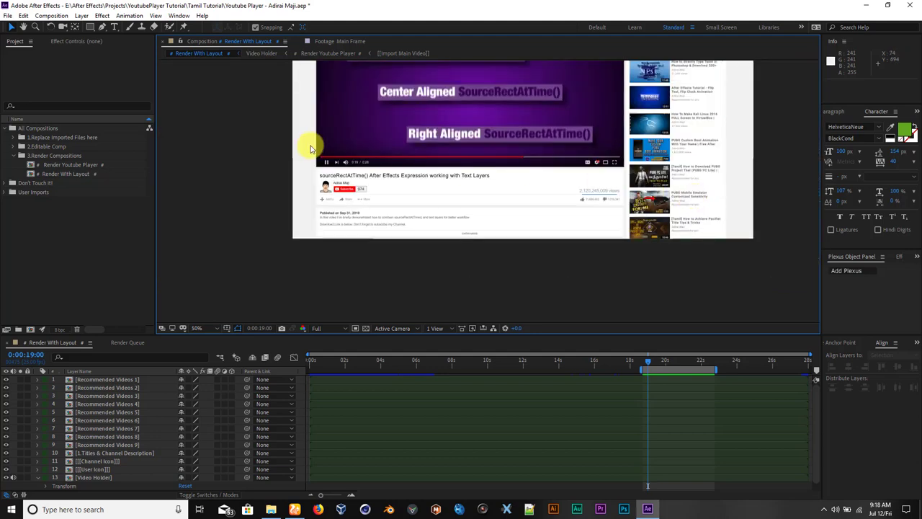
scroll(355, 179, up, 2)
drag(253, 117, 469, 161)
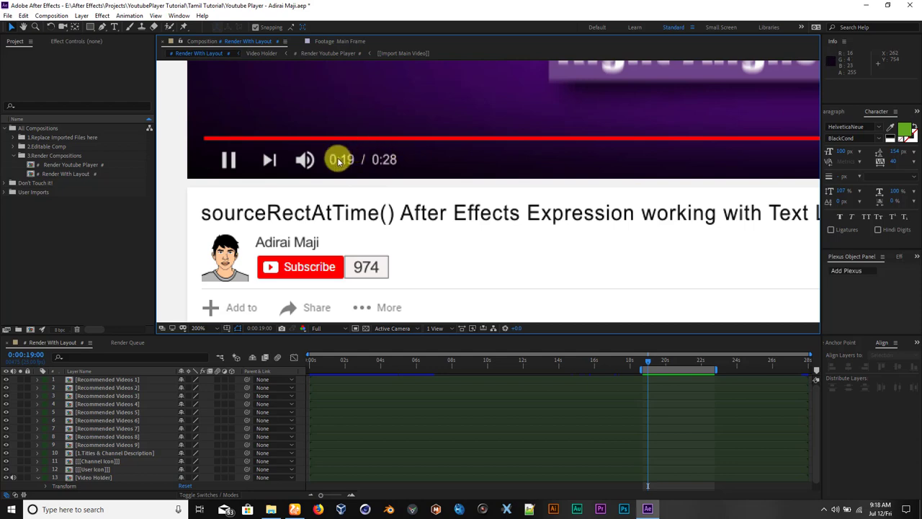
scroll(439, 136, down, 3)
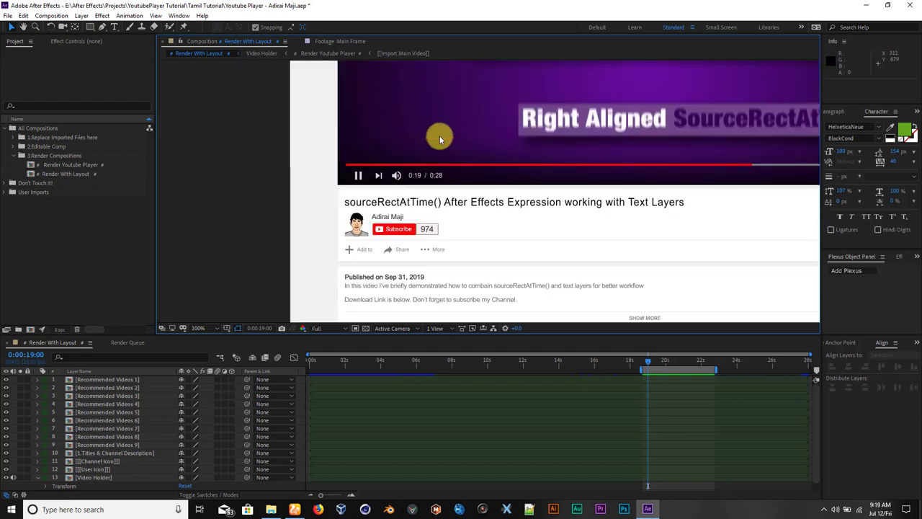
scroll(498, 144, up, 2)
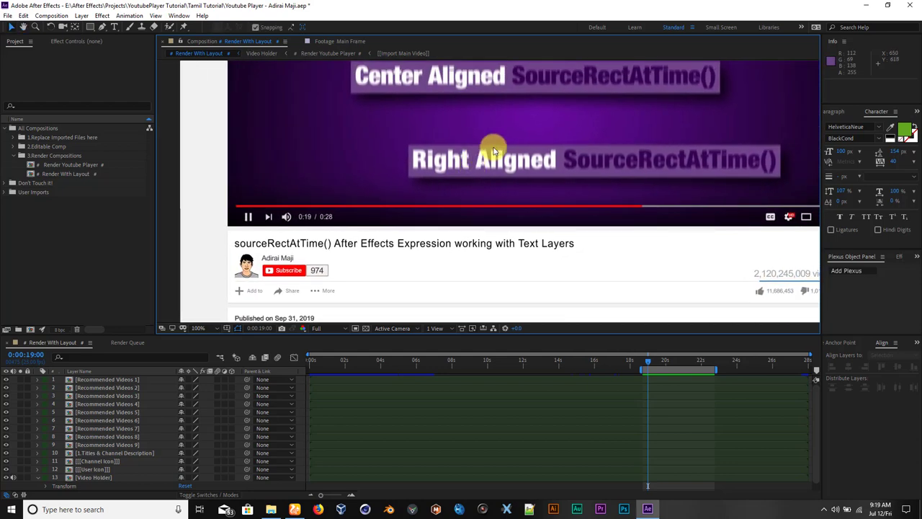
scroll(526, 136, down, 2)
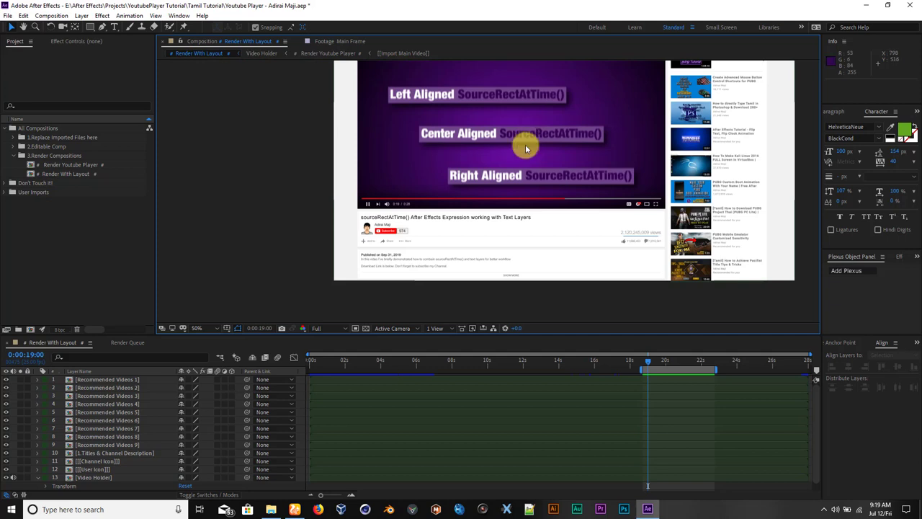
key(shift+/)
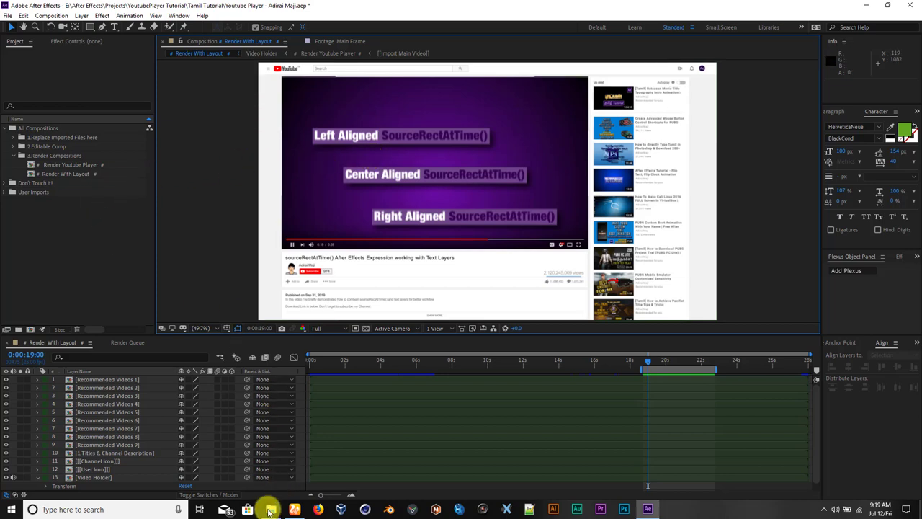
Open the New Files folder and select all twelve new files
click(271, 509)
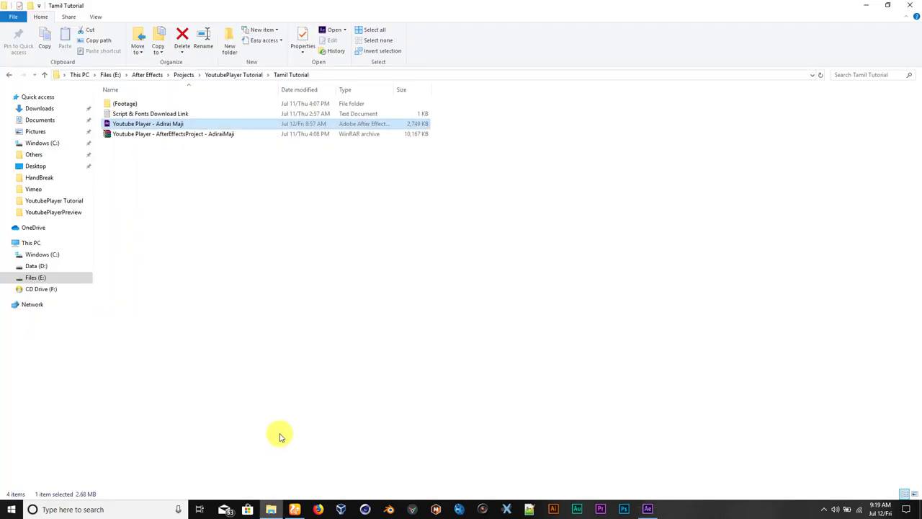
click(245, 74)
double_click(179, 104)
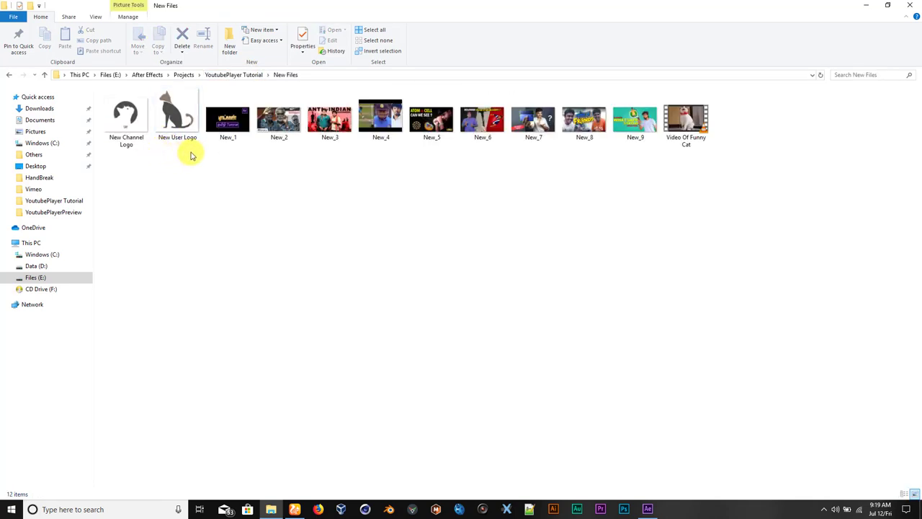
drag(126, 170, 673, 137)
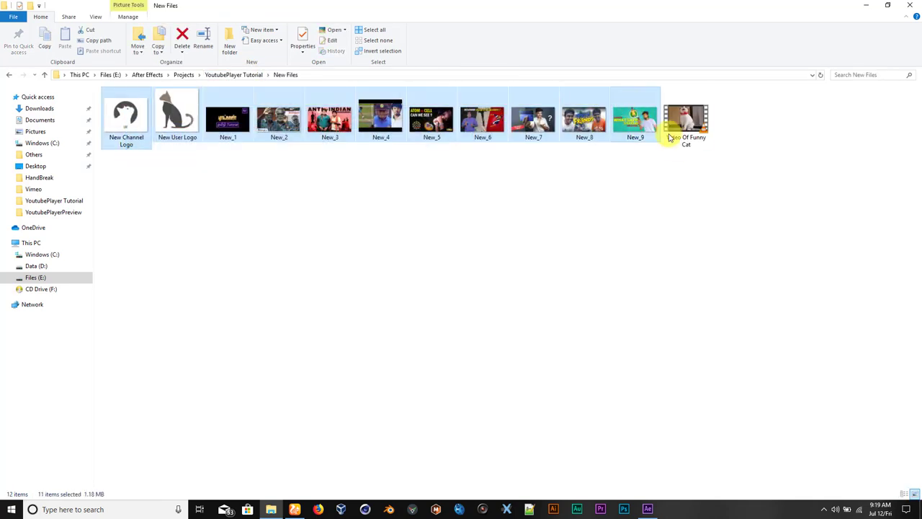
click(672, 137)
drag(717, 180, 215, 81)
Paste the New Files folder into Tamil Tutorial and return to After Effects
click(230, 75)
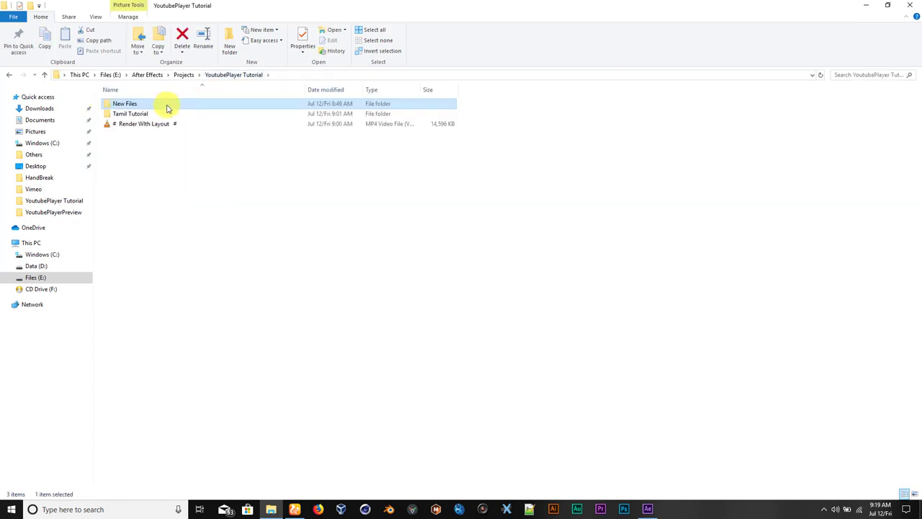
double_click(160, 114)
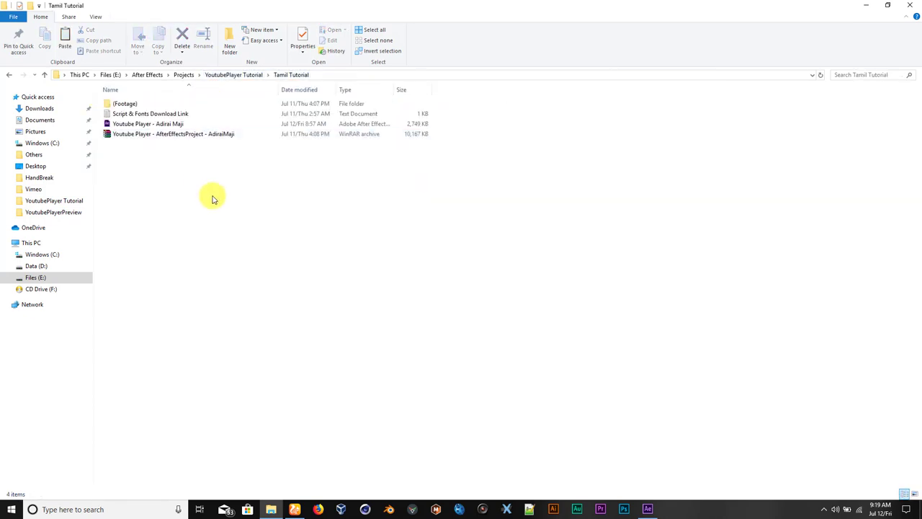
key(ctrl+v)
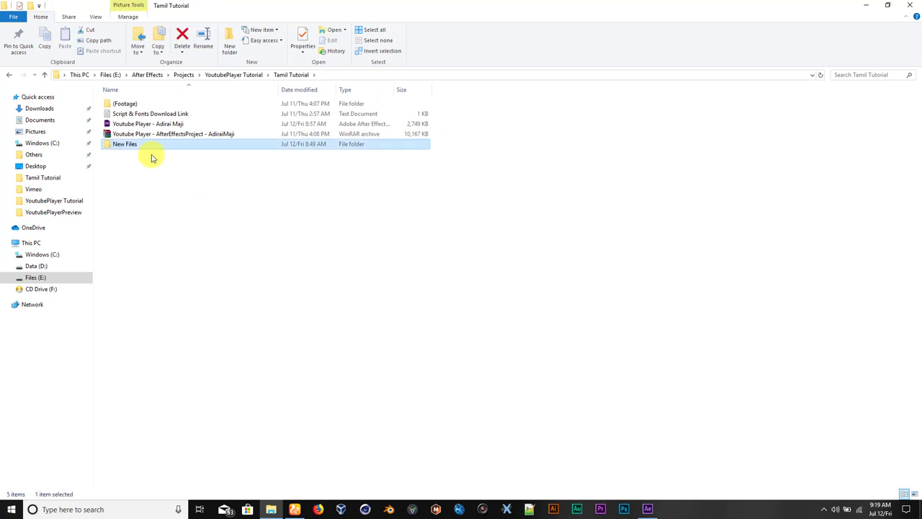
click(641, 509)
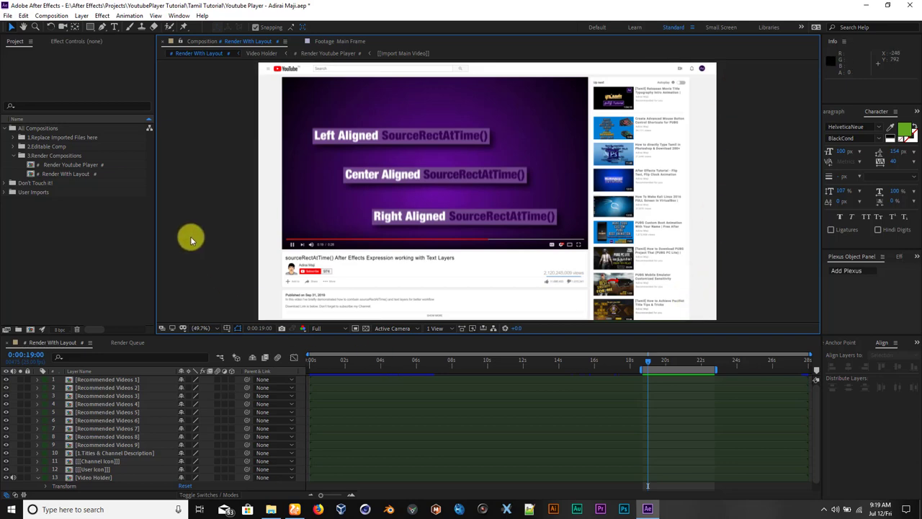
Check the Video Of Funny Cat clip's 23-second length, then review the After Effects comp
click(271, 509)
double_click(163, 144)
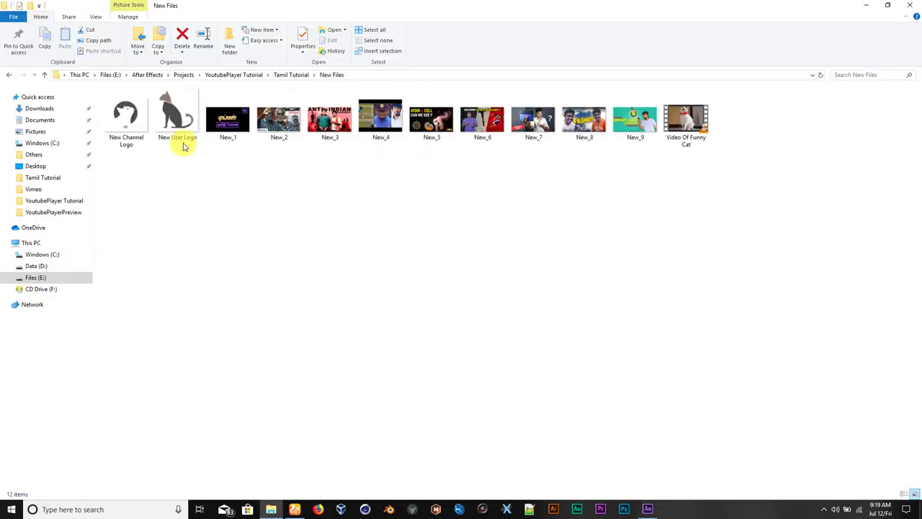
click(684, 133)
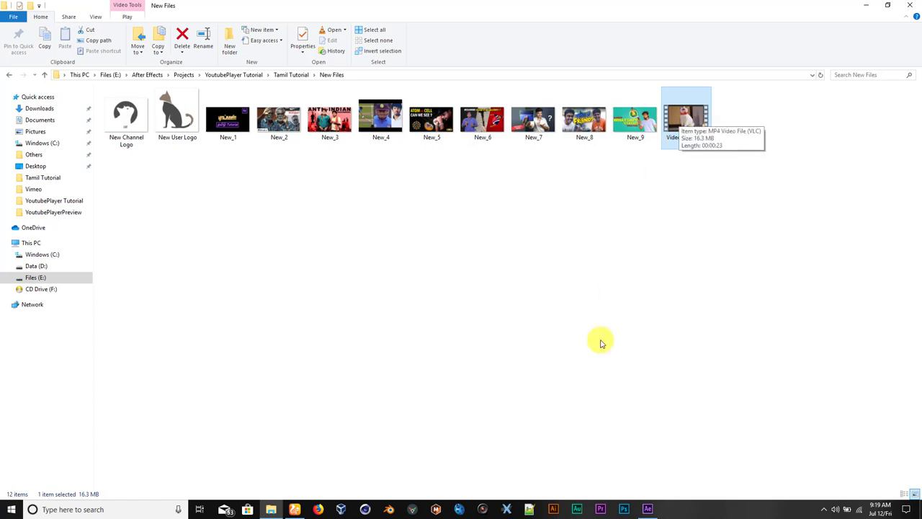
click(647, 507)
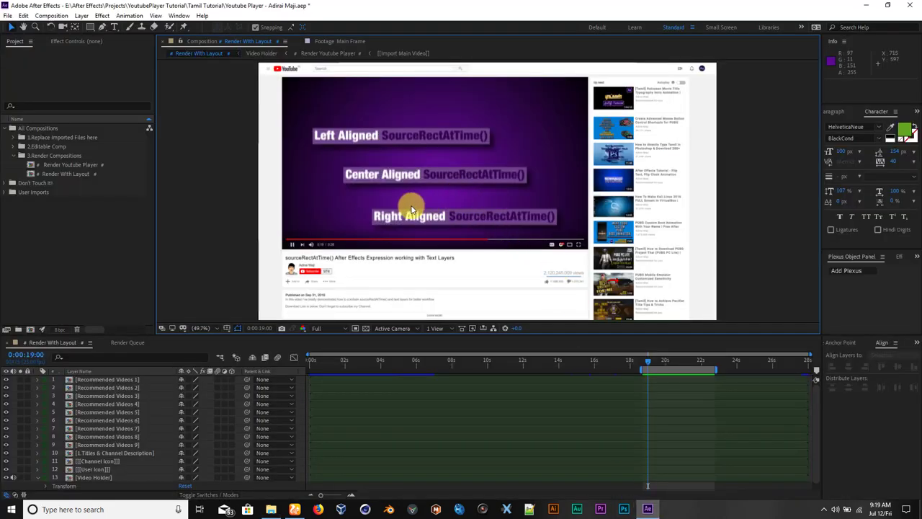
scroll(355, 267, up, 1)
scroll(326, 258, up, 4)
scroll(323, 253, down, 4)
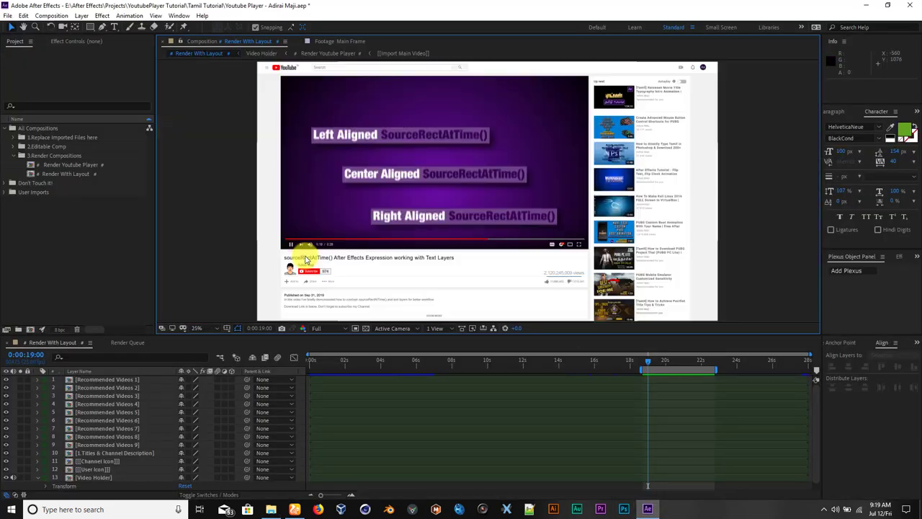
scroll(328, 267, up, 2)
scroll(324, 276, down, 3)
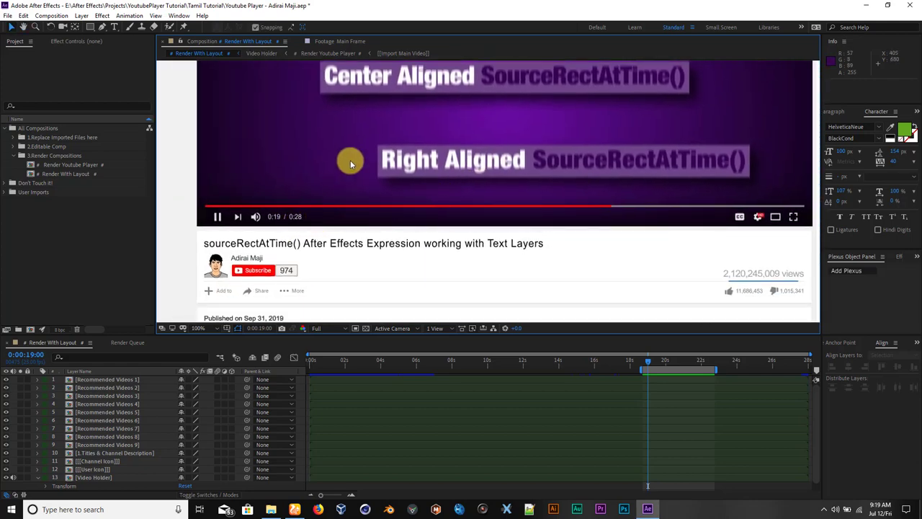
scroll(375, 167, down, 2)
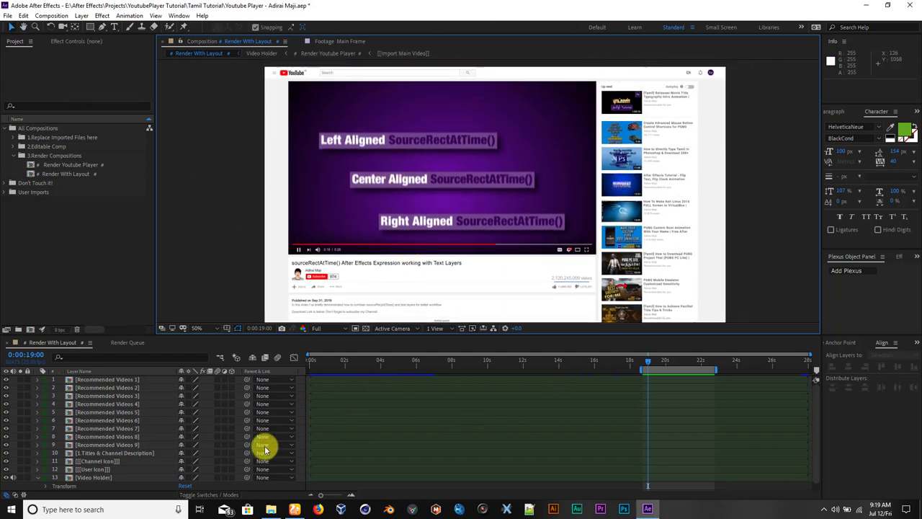
Play the Video Of Funny Cat clip in VLC and close it
click(269, 507)
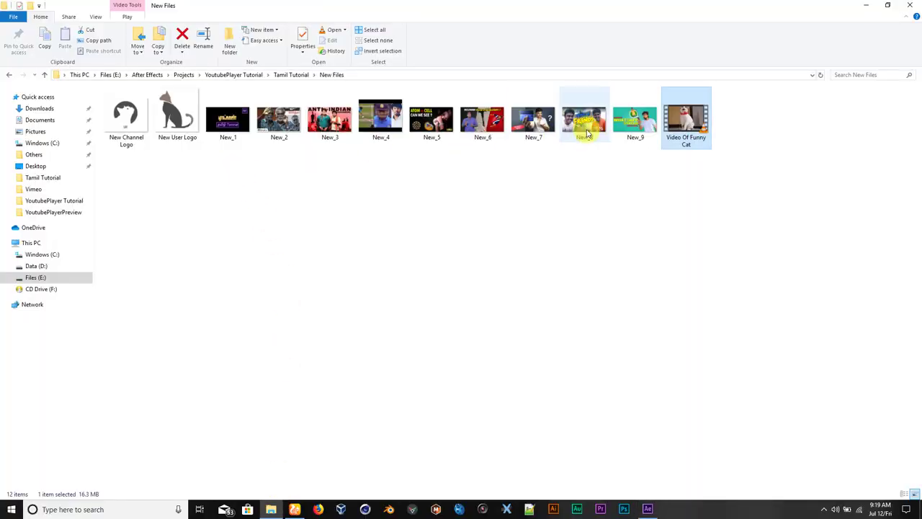
double_click(685, 124)
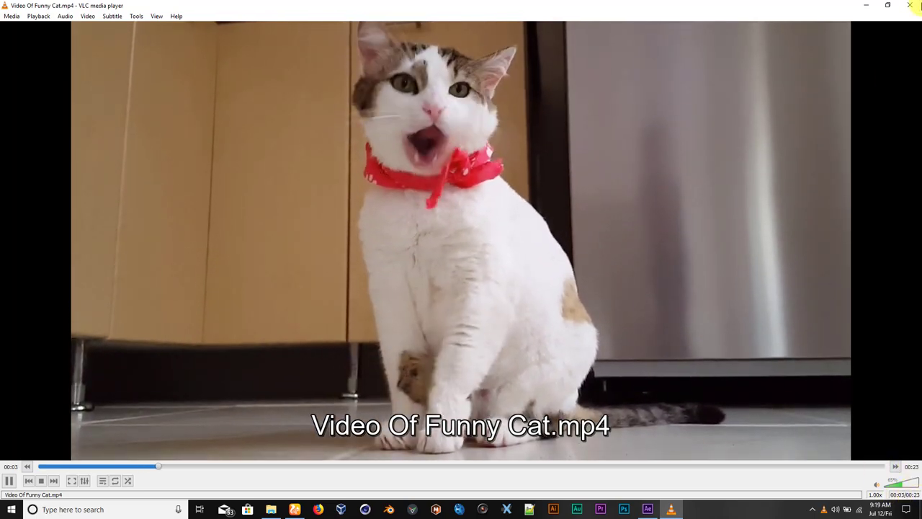
key(alt+F4)
Expand 1.Replace Imported Files here with its three subfolders collapsed, and widen the Project panel
click(647, 508)
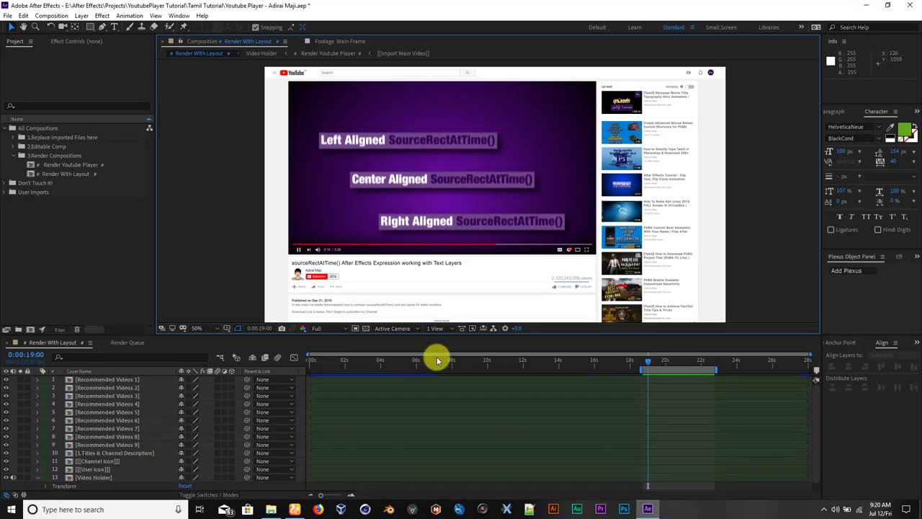
click(14, 155)
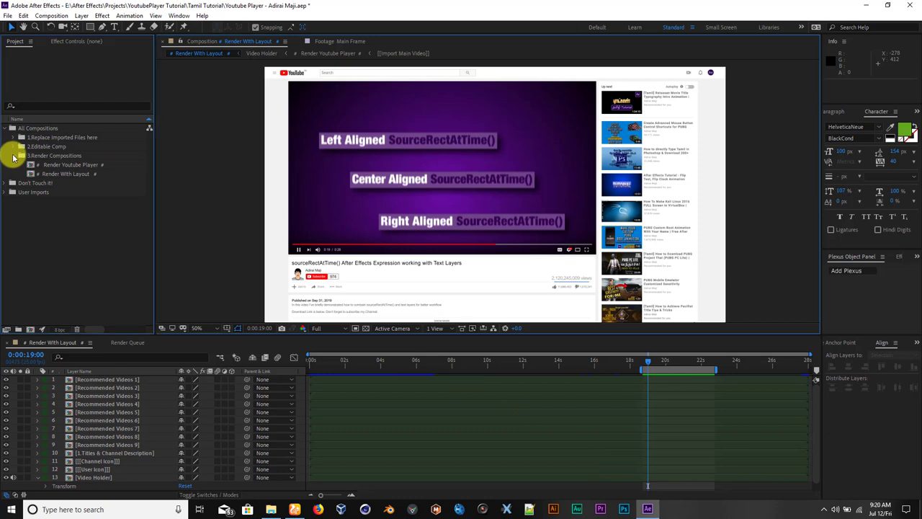
click(13, 137)
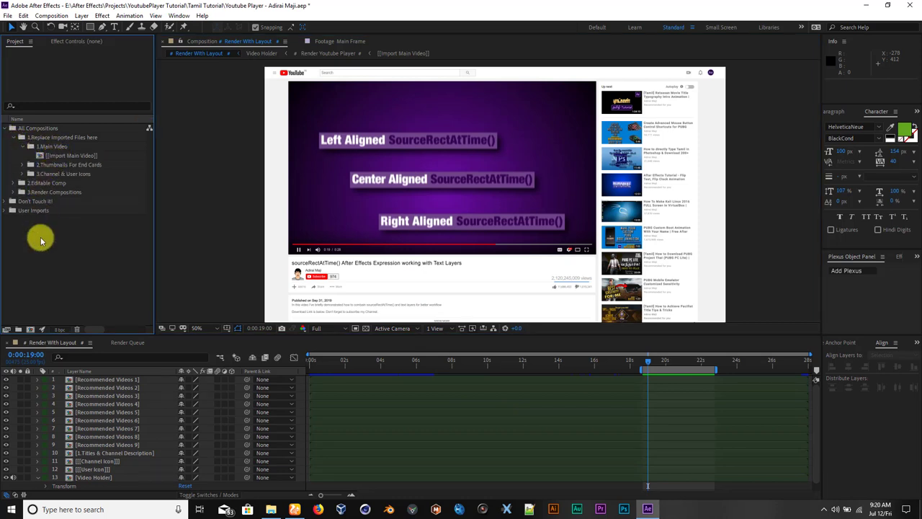
click(22, 165)
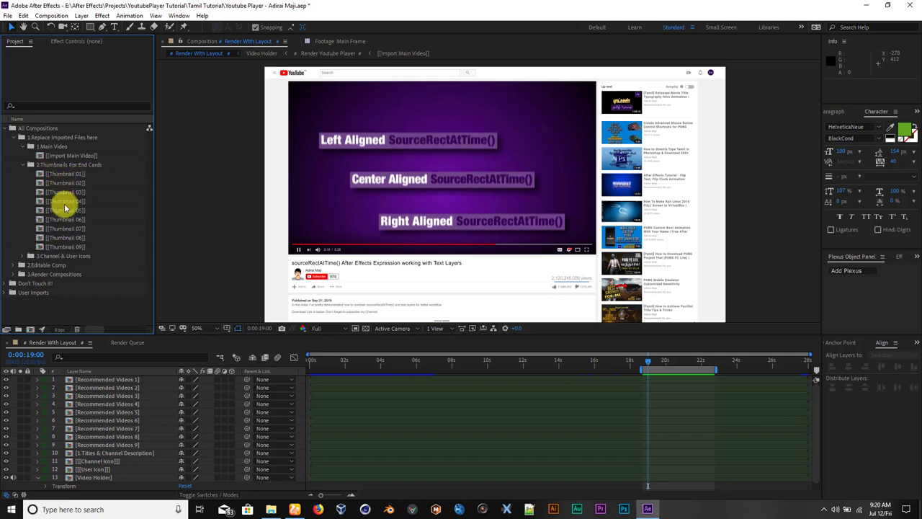
click(23, 146)
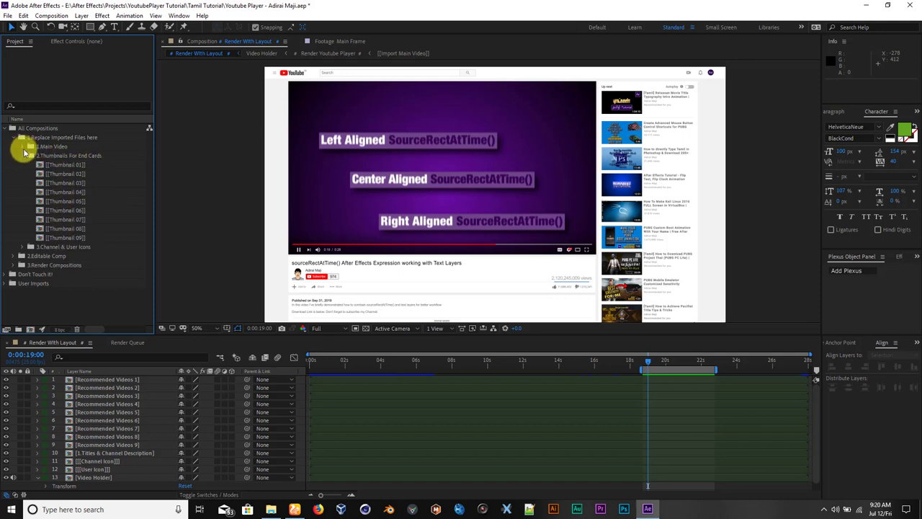
click(22, 156)
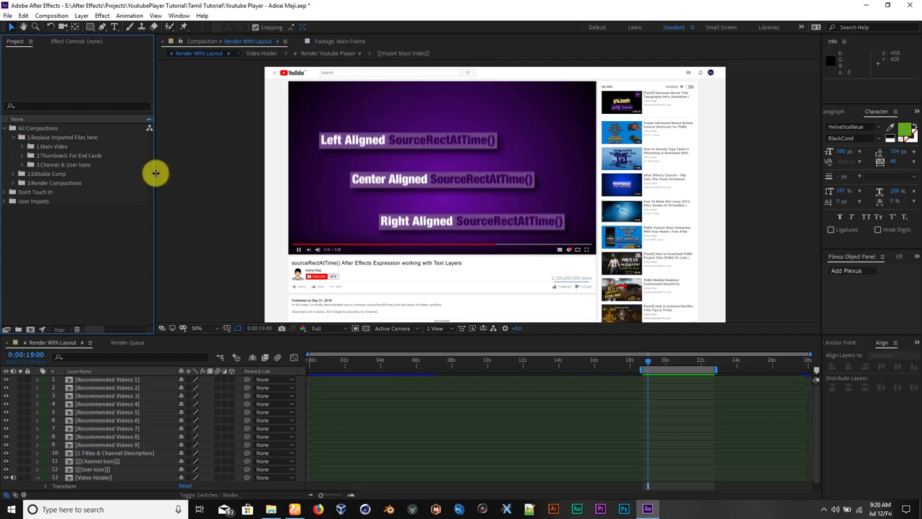
drag(155, 173, 246, 180)
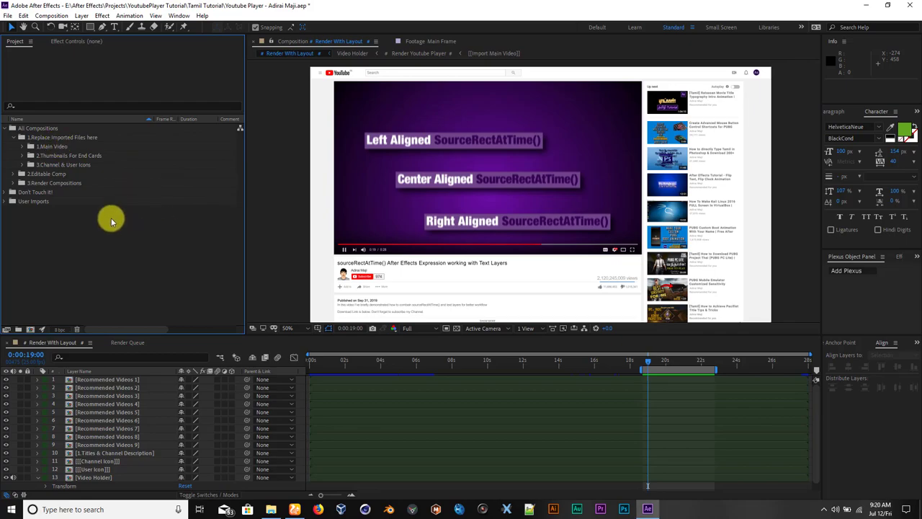
Go up from New Files to Tamil Tutorial and select the Script & Fonts Download Link file
click(271, 507)
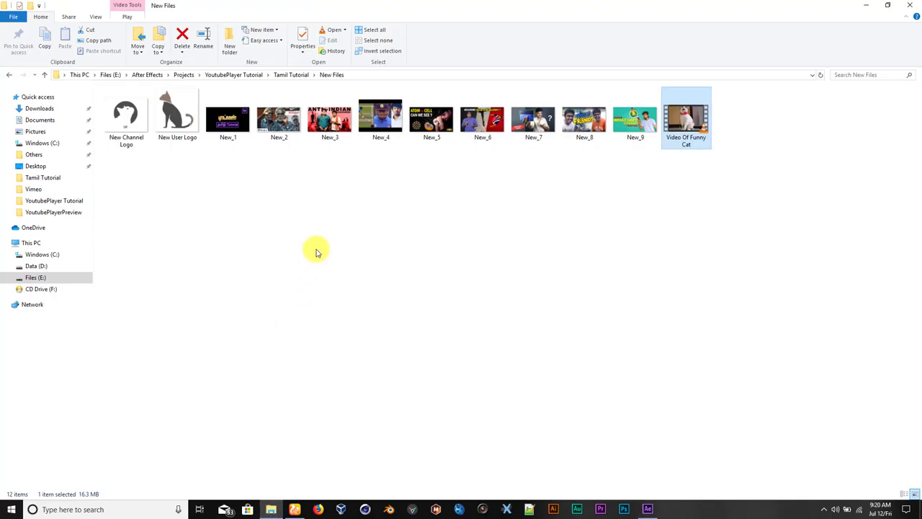
click(278, 509)
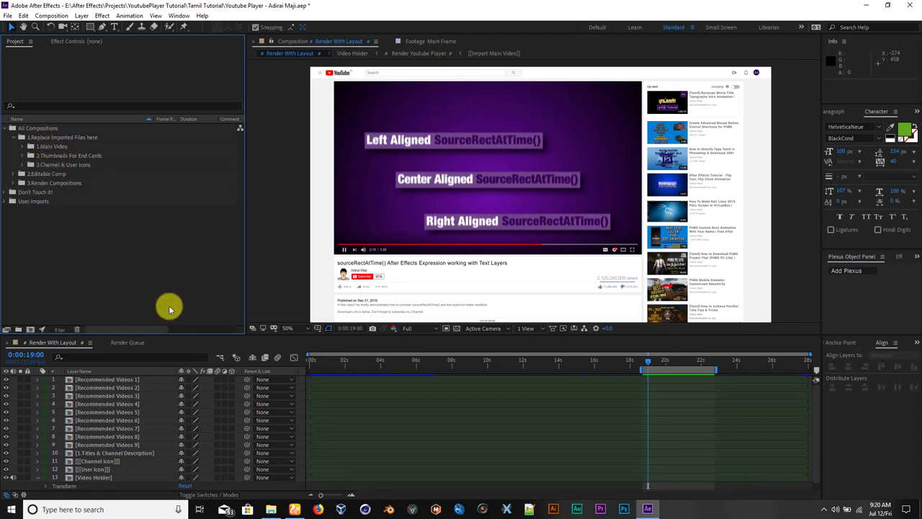
click(270, 507)
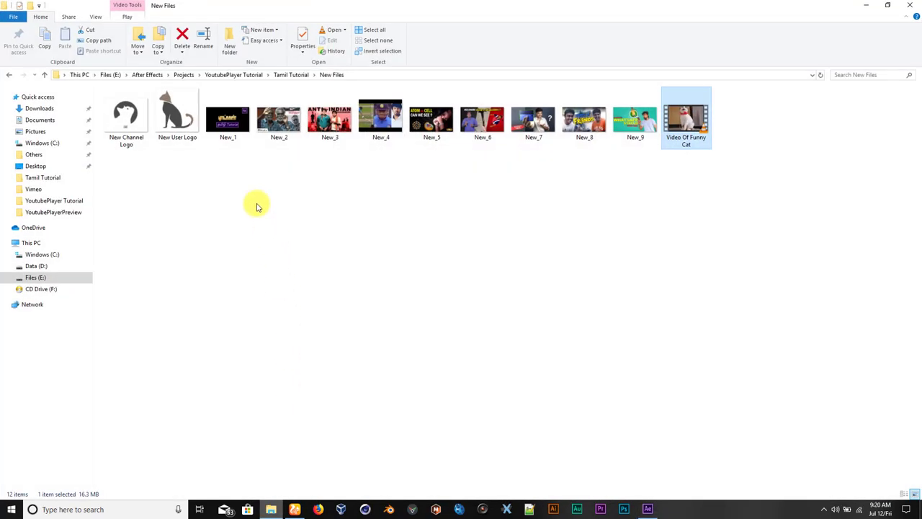
key(alt+Up)
click(164, 126)
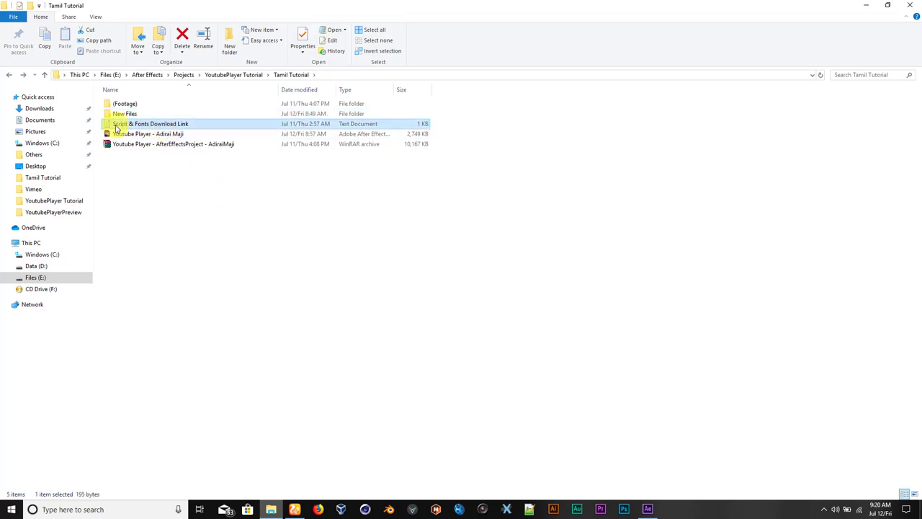
Open Script & Fonts Download Link in Notepad and copy the redefinery rd_scripts URL
double_click(154, 128)
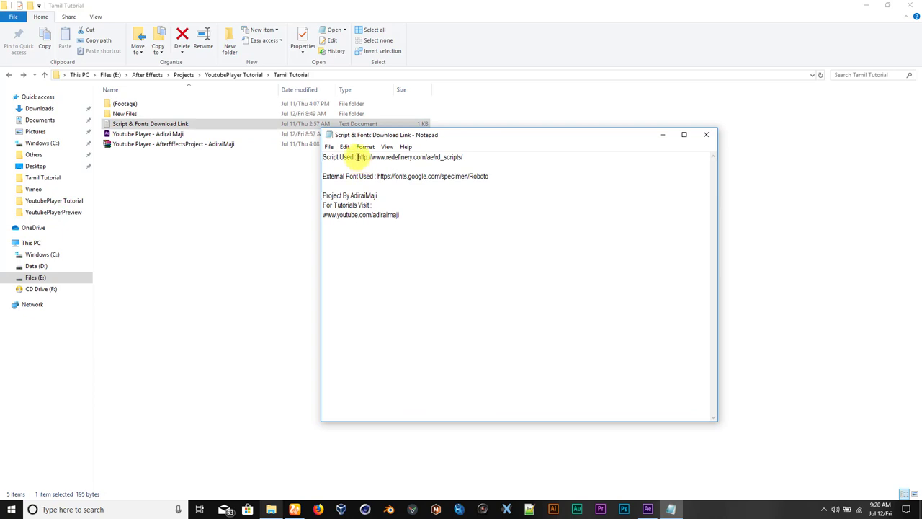
drag(357, 157, 468, 156)
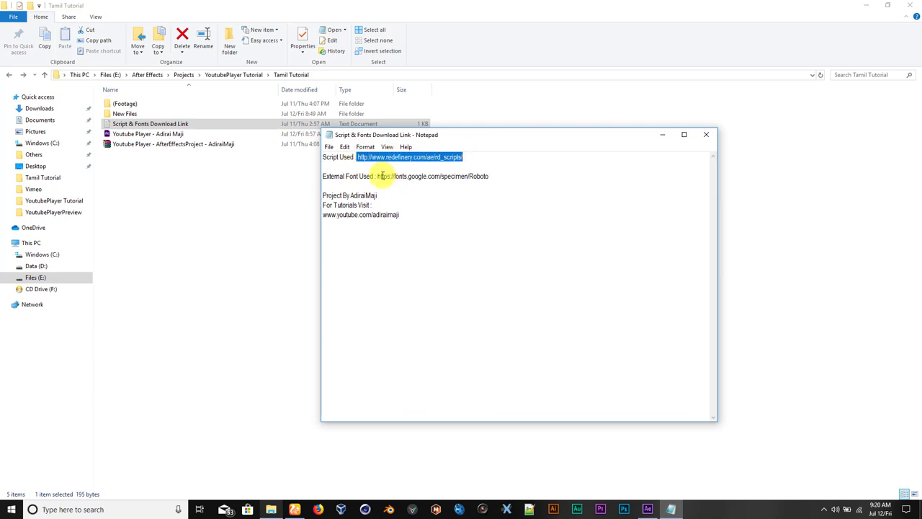
drag(378, 176, 481, 177)
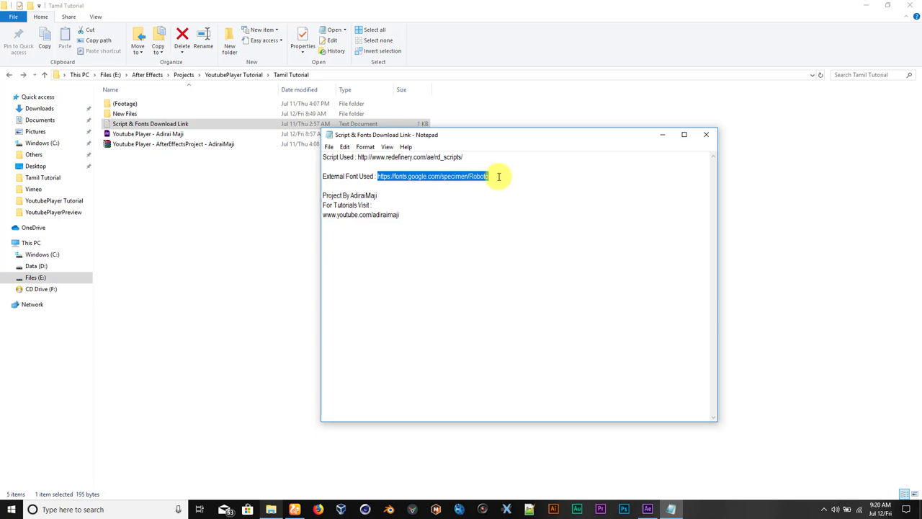
drag(475, 156, 488, 177)
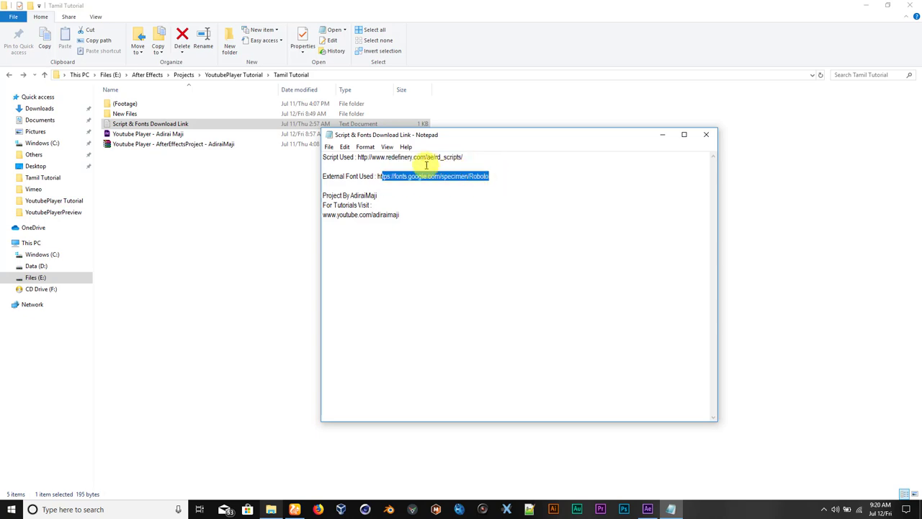
drag(358, 156, 433, 157)
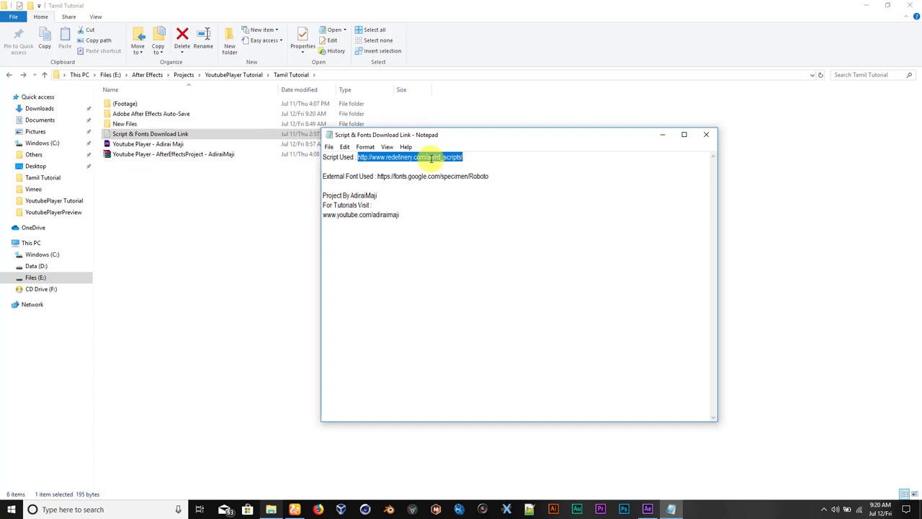
right_click(371, 158)
click(399, 189)
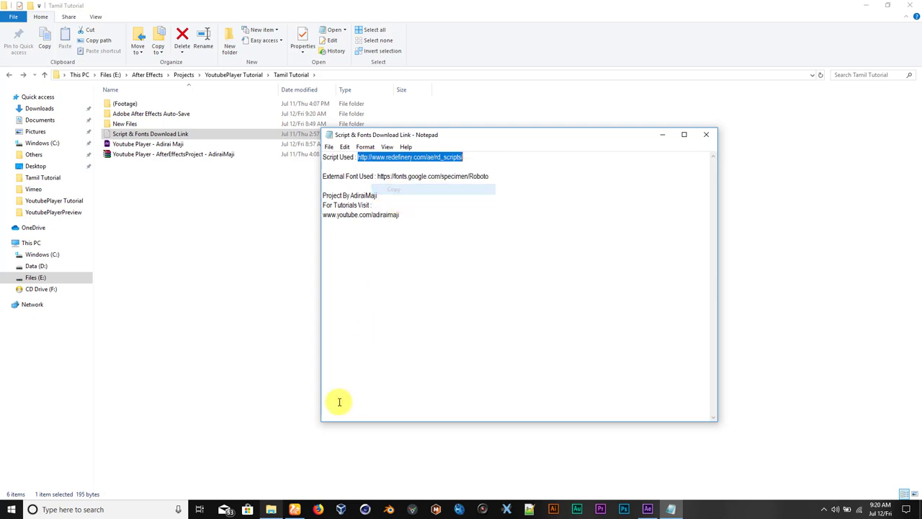
click(295, 510)
Load the copied redefinery rd: scripts page in the browser
right_click(217, 25)
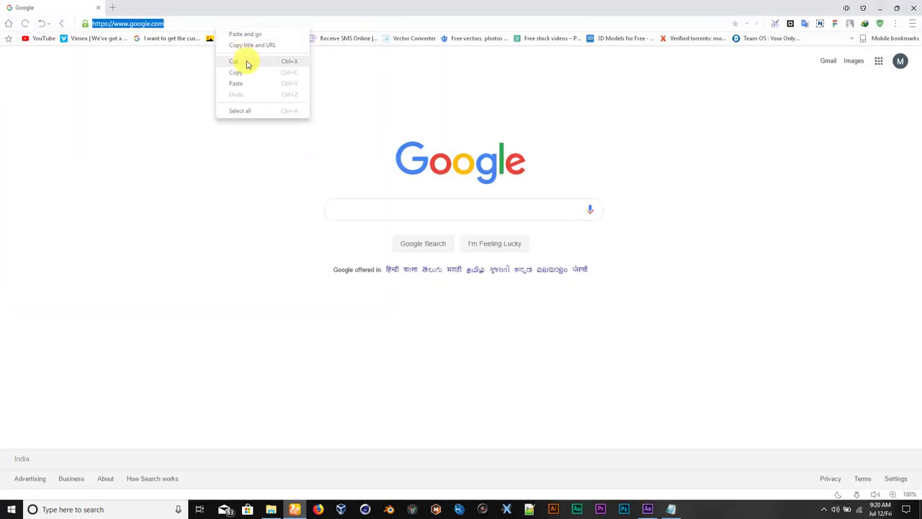
click(249, 35)
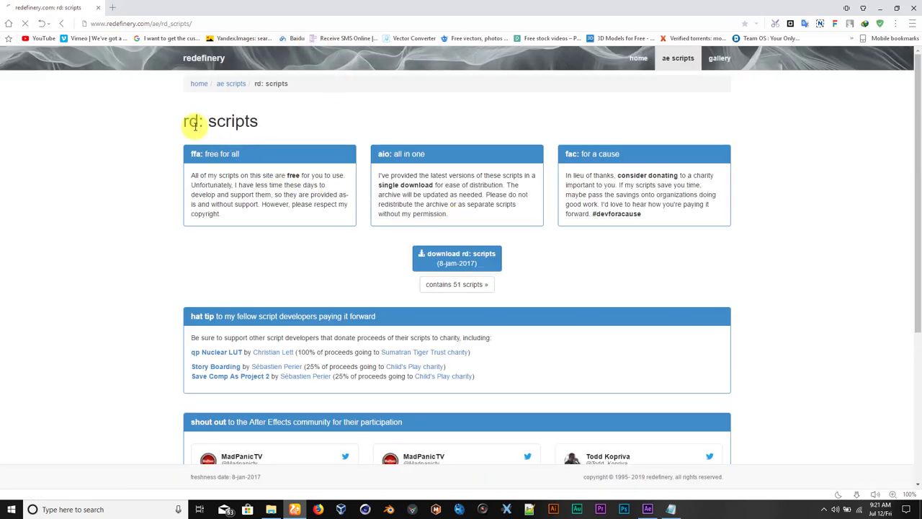
drag(191, 120, 179, 121)
drag(297, 120, 341, 118)
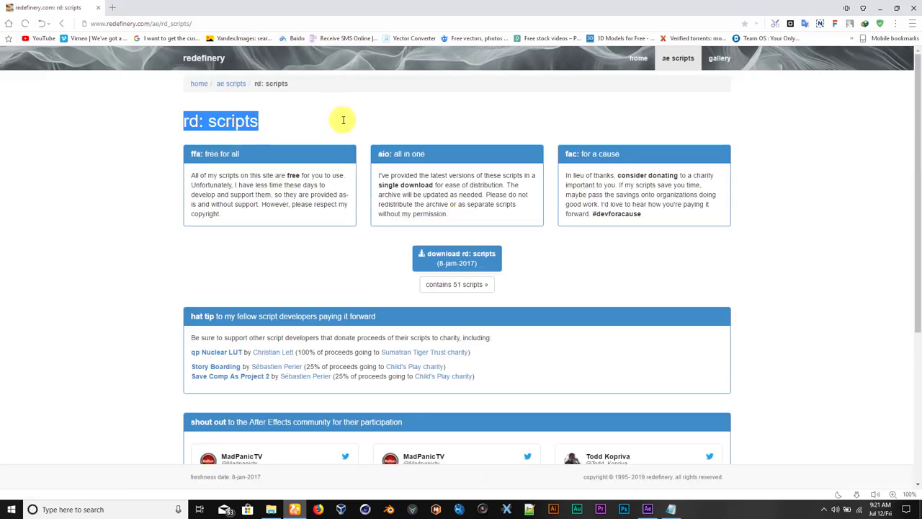
Download the rd_scripts ZIP archive into a newly created Youtube Player project folder
click(458, 260)
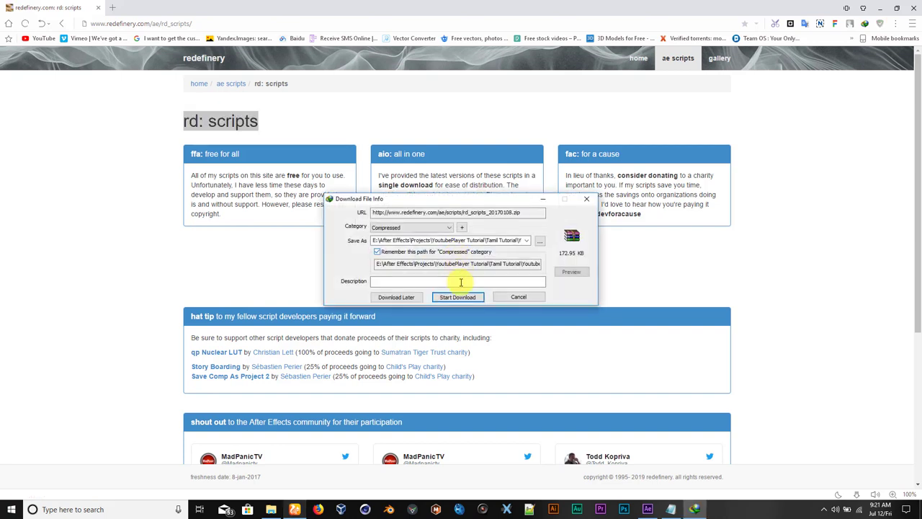
click(461, 298)
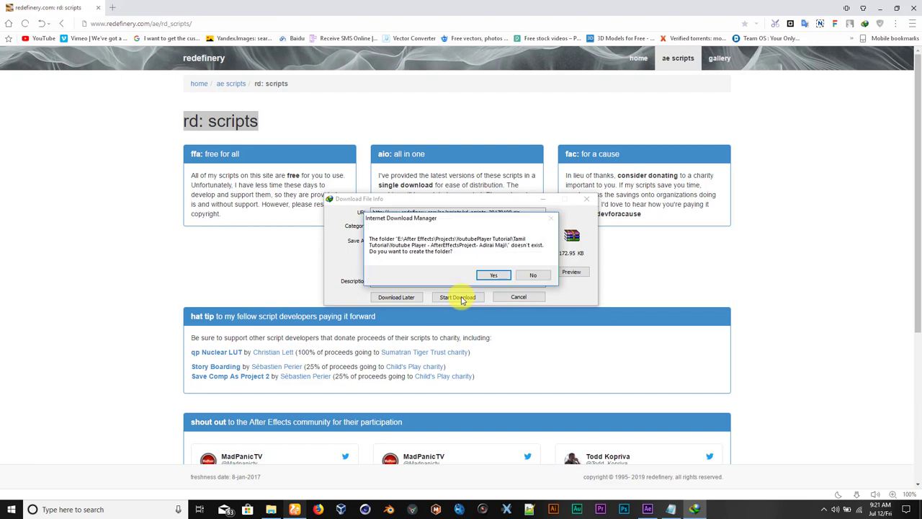
click(495, 275)
click(478, 284)
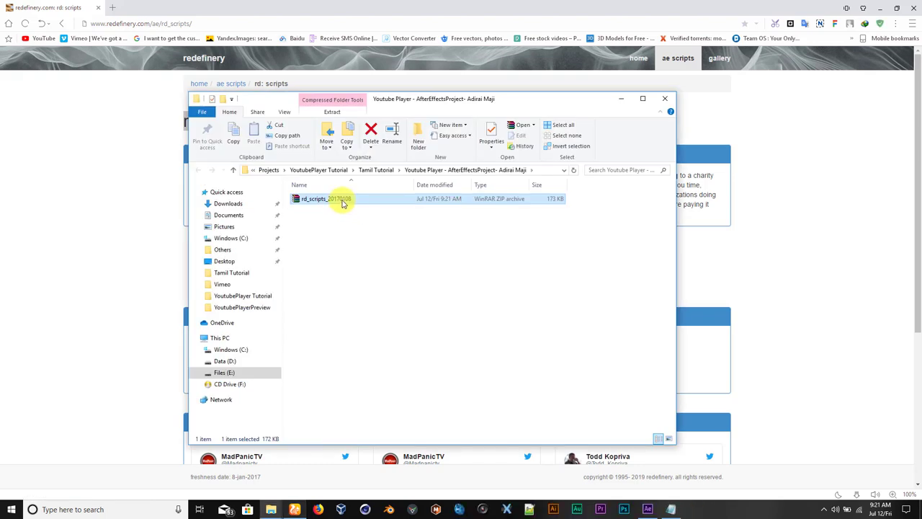
right_click(343, 202)
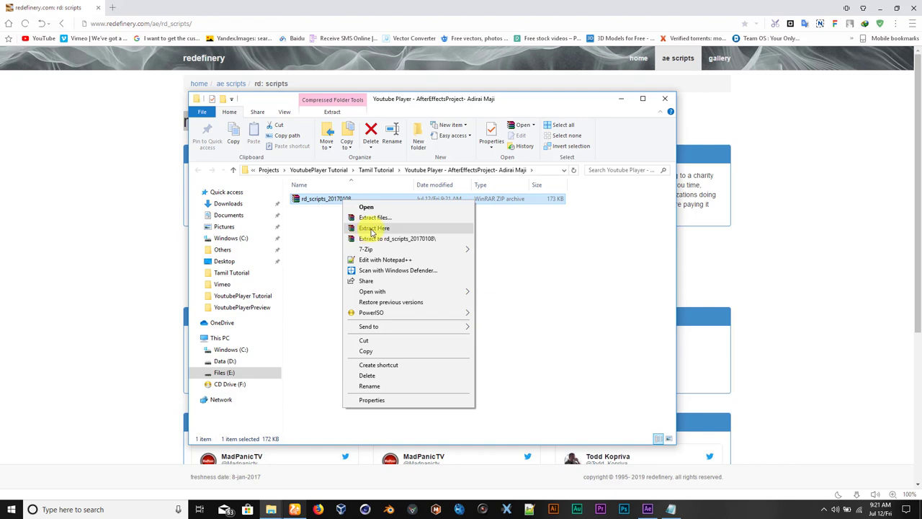
click(526, 266)
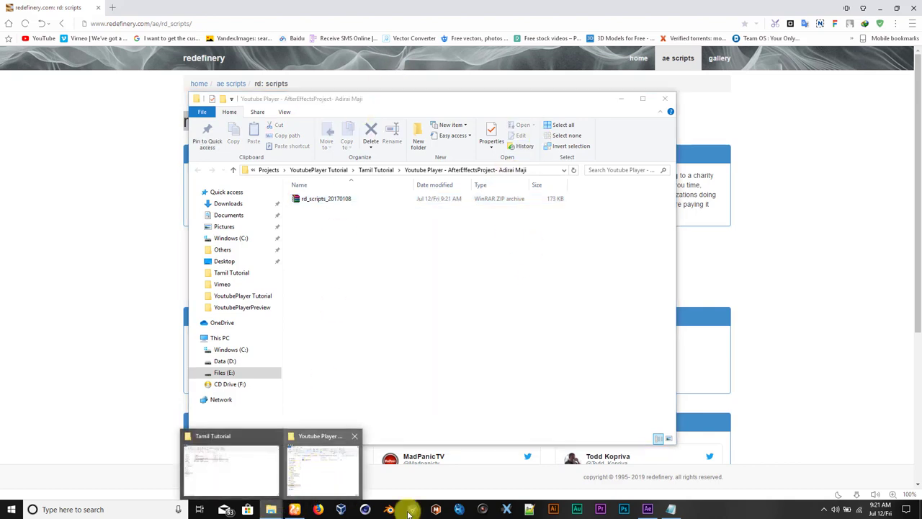
Copy the fonts.google.com Roboto link from Notepad and load it in Chrome
click(670, 509)
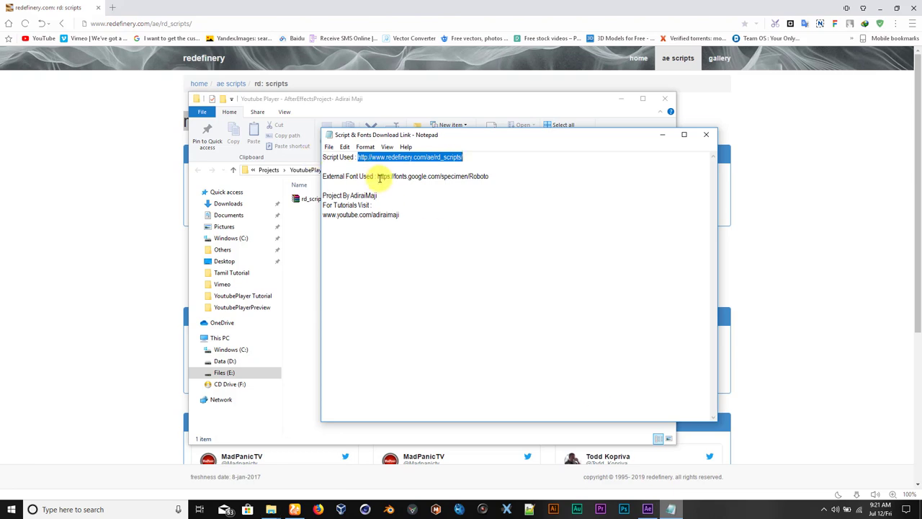
drag(378, 176, 494, 176)
right_click(488, 176)
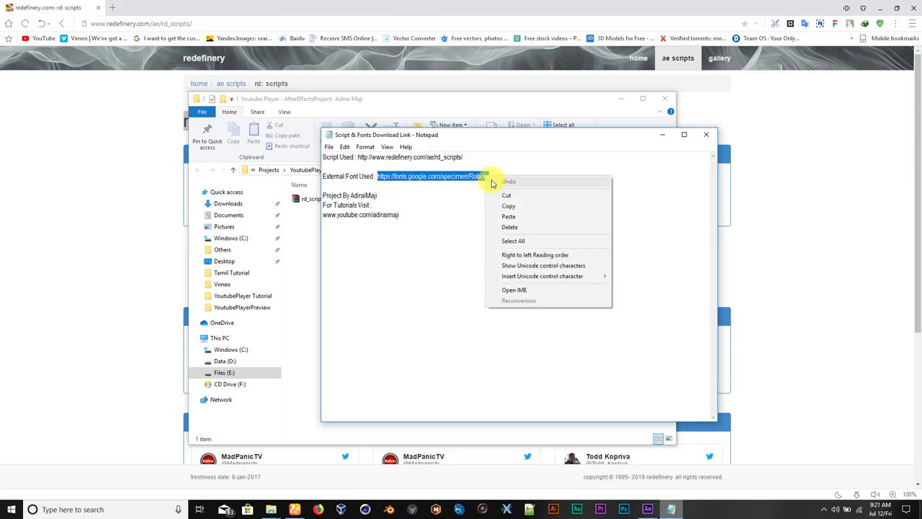
click(513, 205)
click(215, 7)
right_click(216, 19)
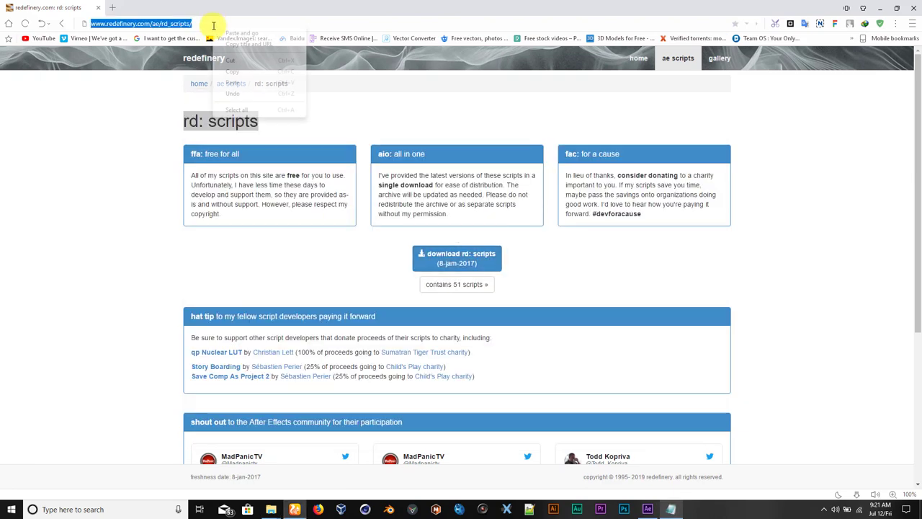
click(242, 39)
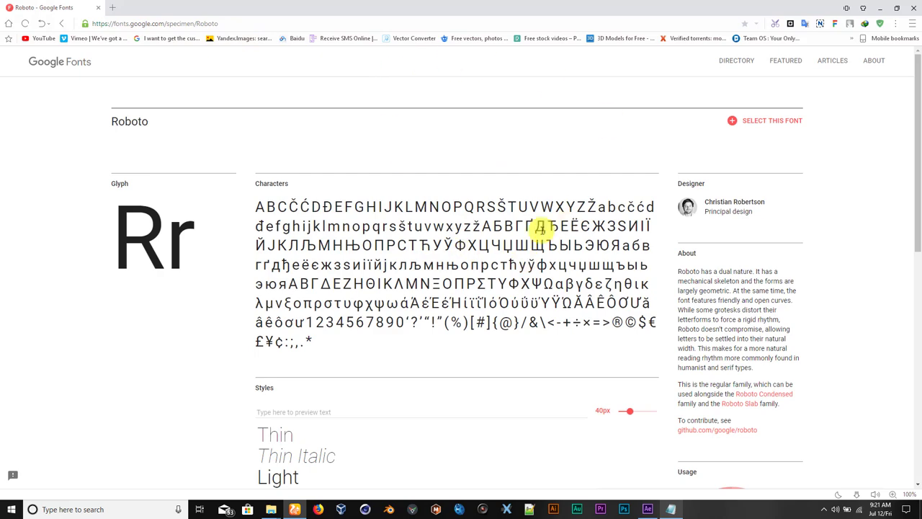
Download the Roboto font family as a zip into the Youtube Player project folder
click(766, 123)
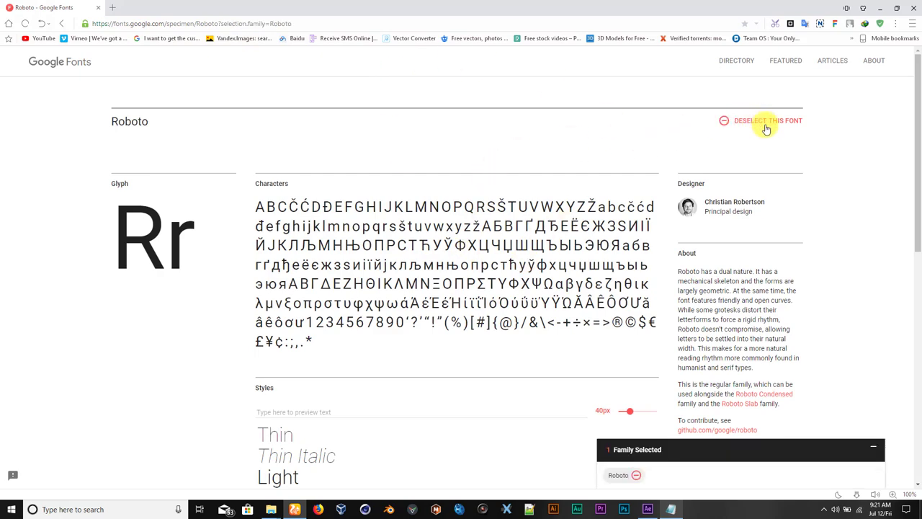
click(753, 472)
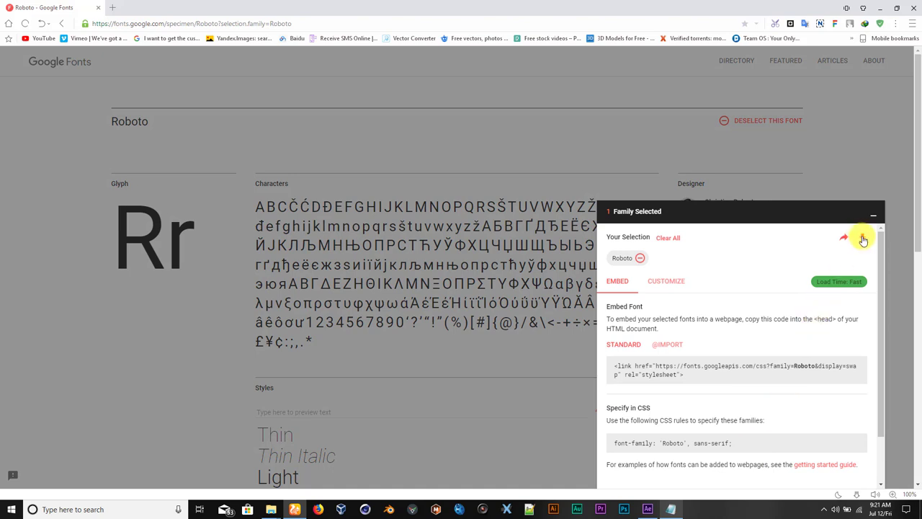
click(863, 239)
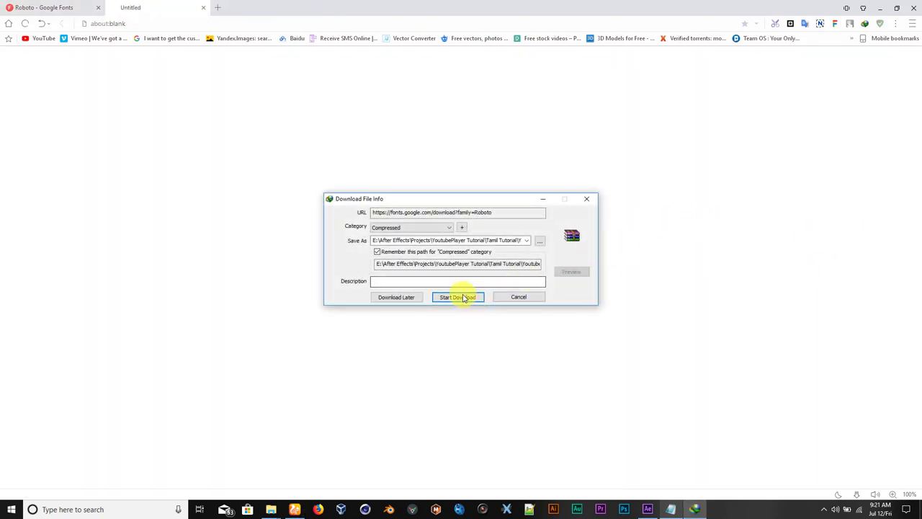
click(464, 298)
click(478, 284)
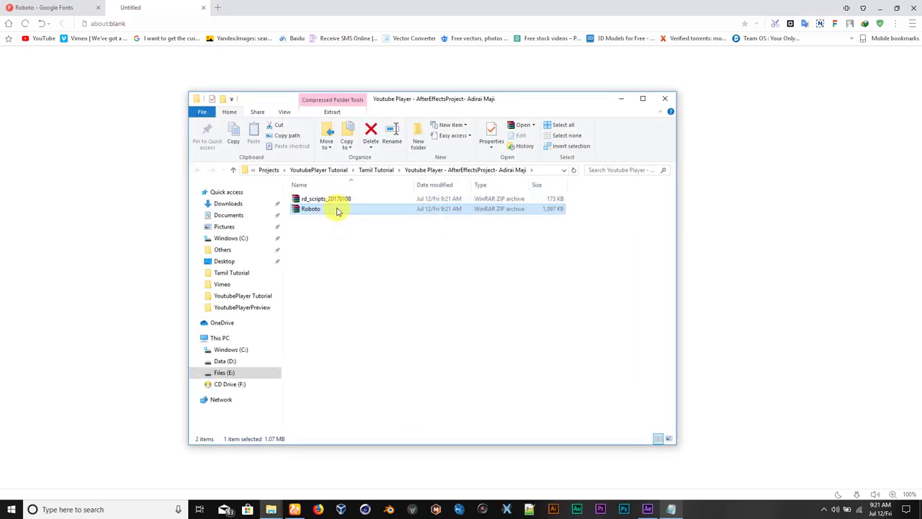
Extract Roboto.zip into a Roboto folder and copy its twelve font files
right_click(337, 210)
click(370, 247)
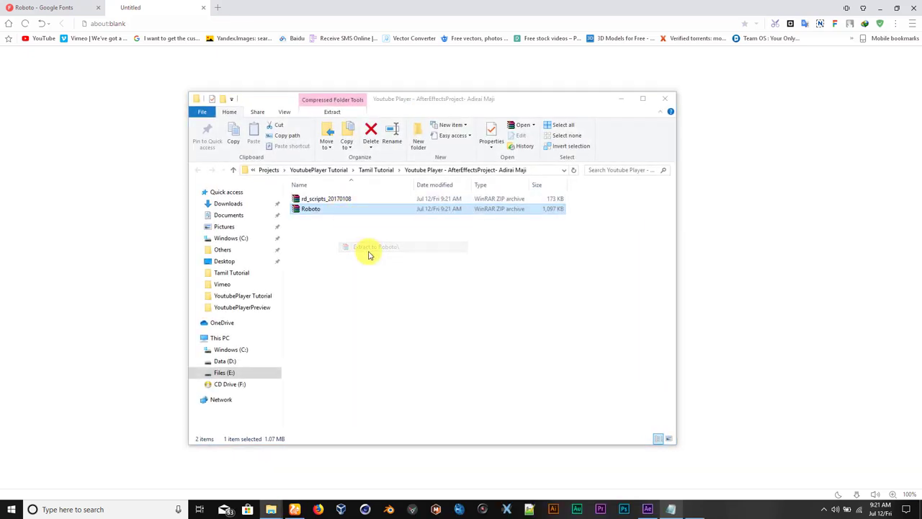
double_click(311, 198)
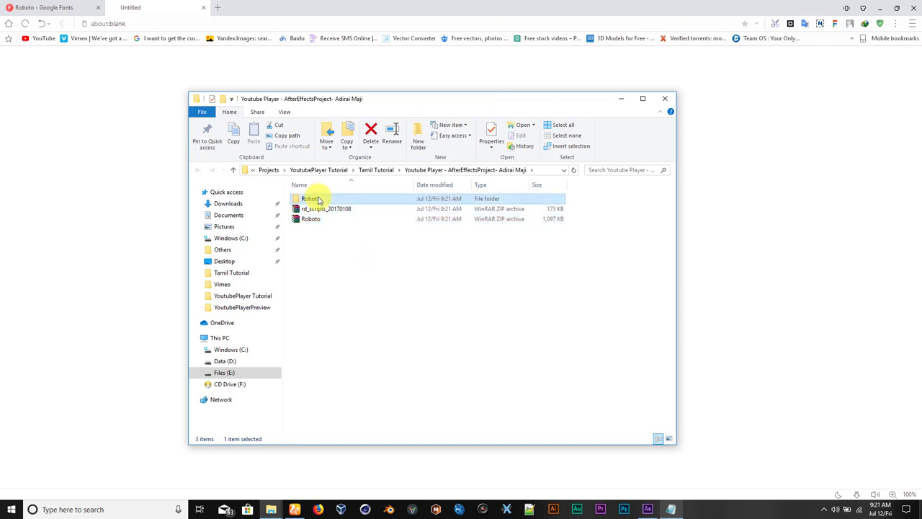
drag(360, 339, 324, 213)
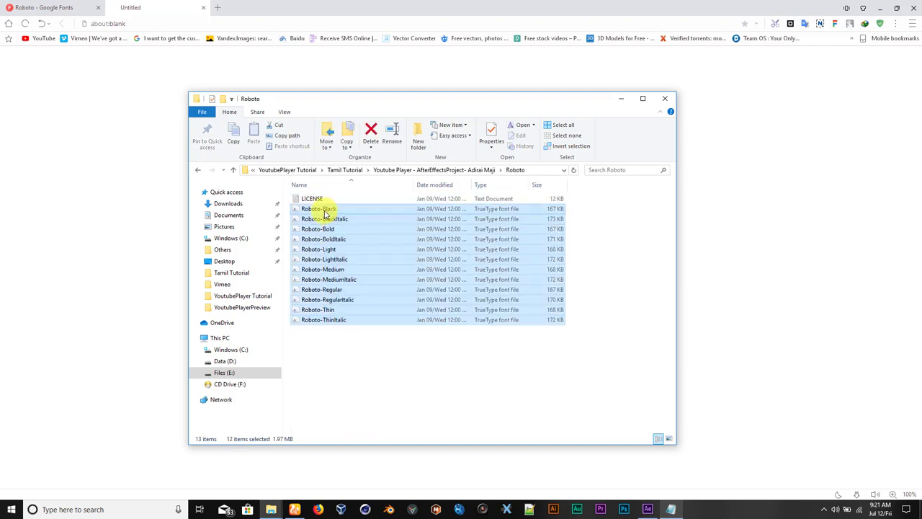
right_click(324, 210)
click(383, 372)
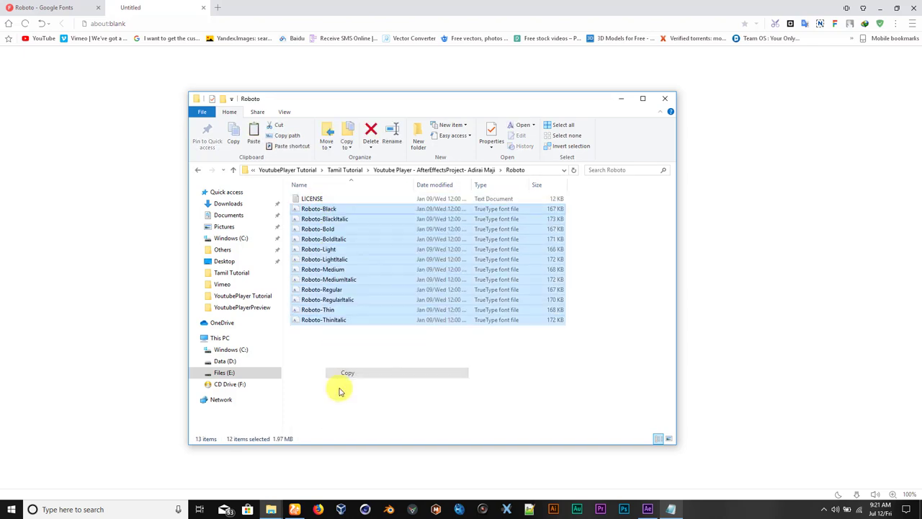
Launch Control Panel from the Start menu search using 'cont'
click(11, 510)
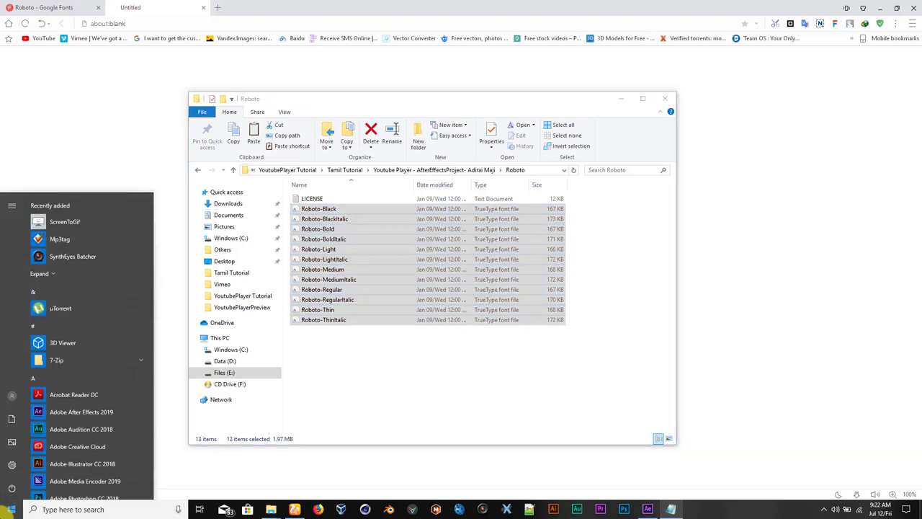
text(c)
key(BackSpace)
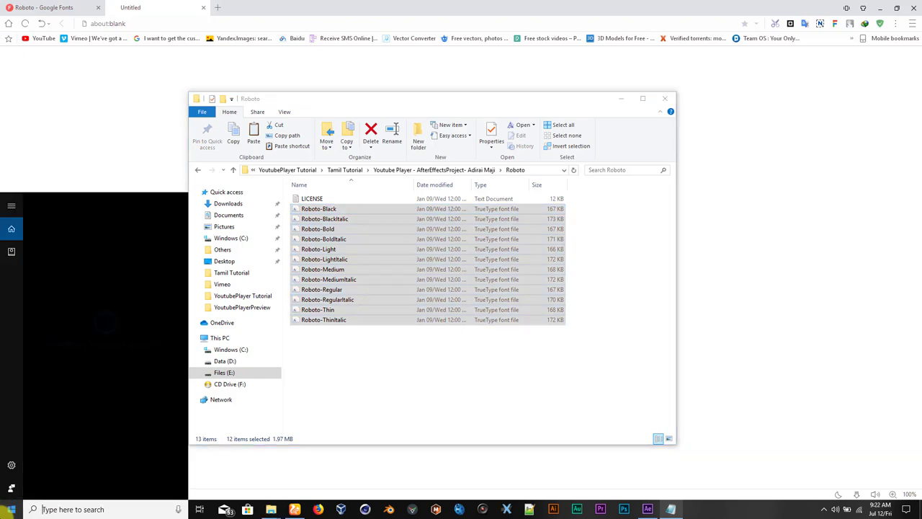
text(contr)
key(Return)
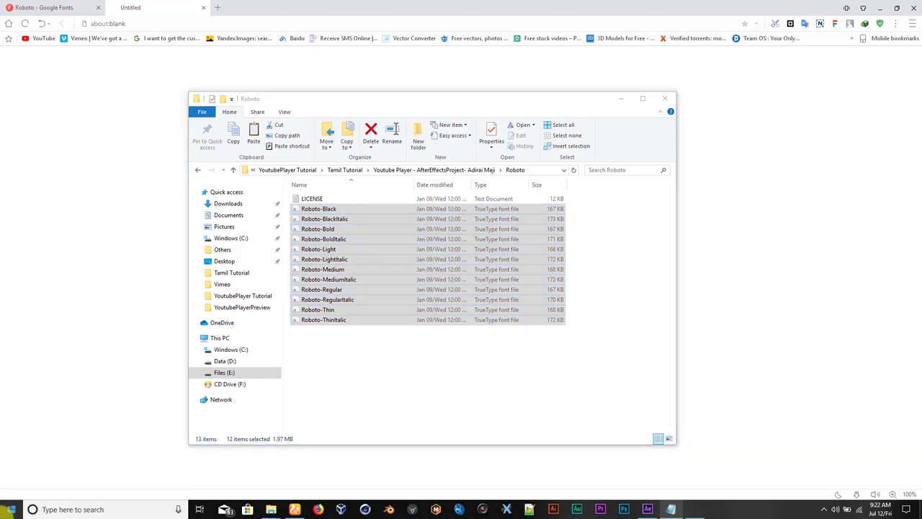
click(866, 19)
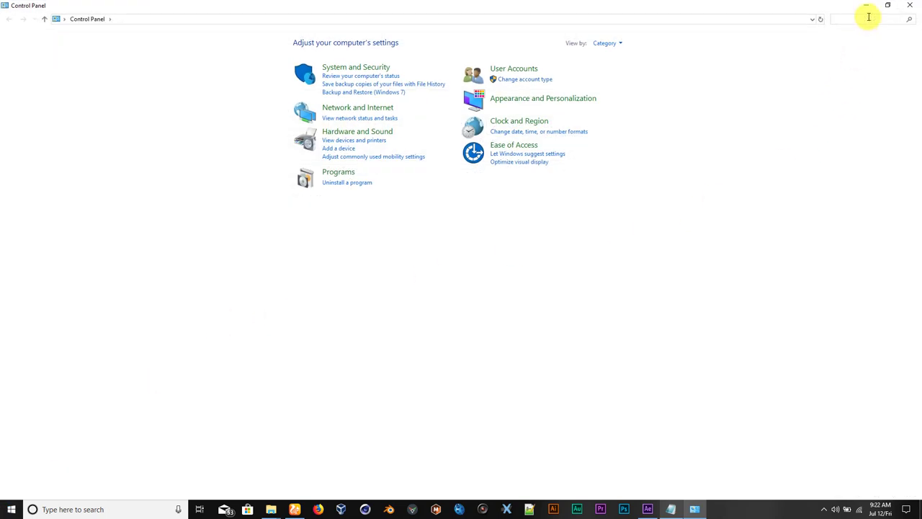
Paste the twelve Roboto fonts into the Fonts folder, replacing the already-installed copies
text(fonts)
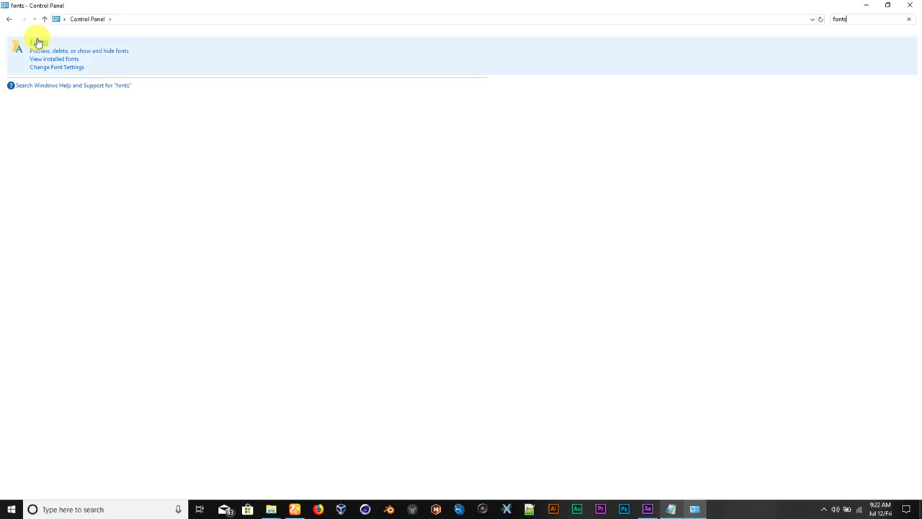
click(39, 44)
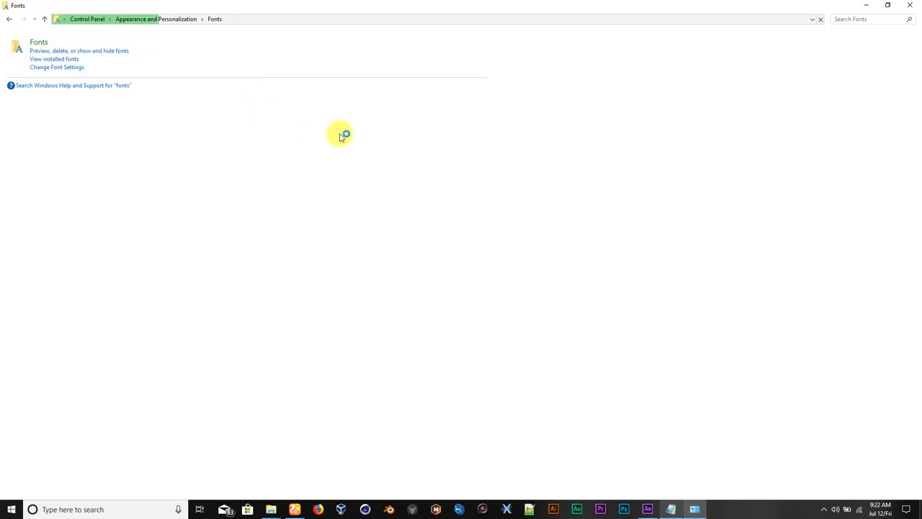
right_click(864, 172)
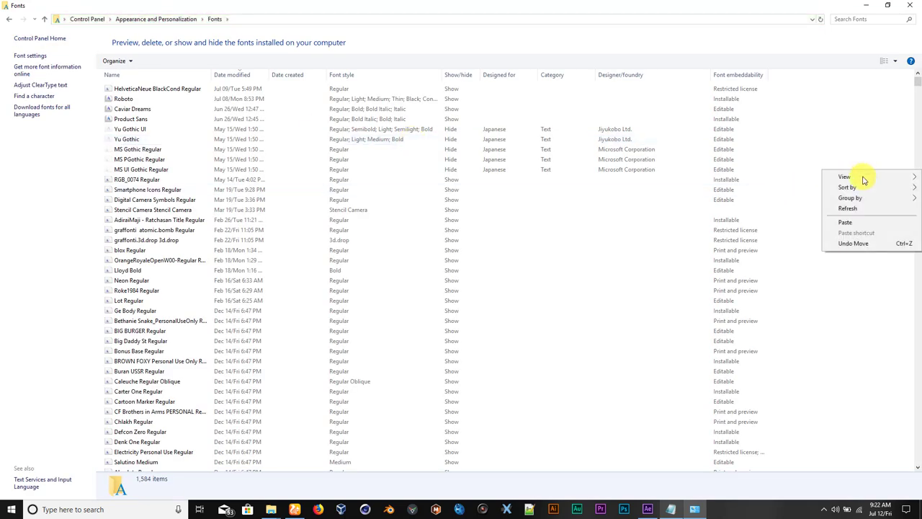
click(847, 222)
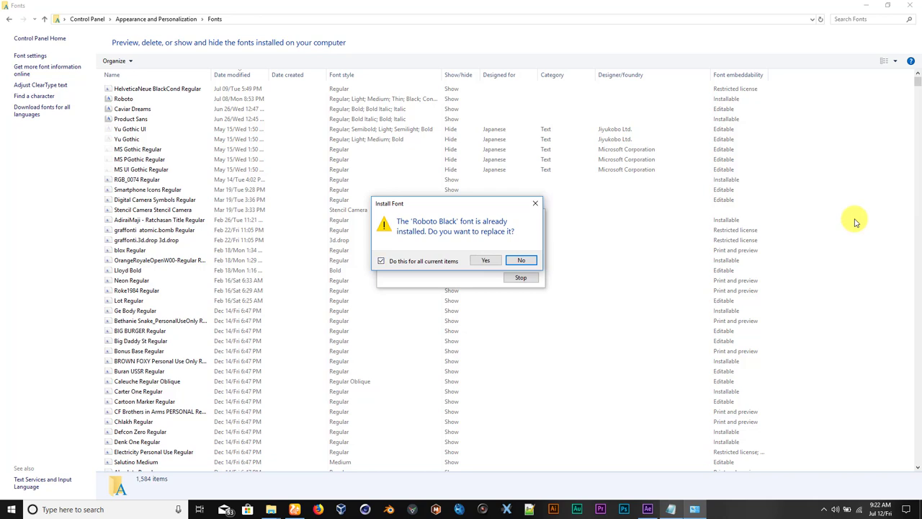
key(Return)
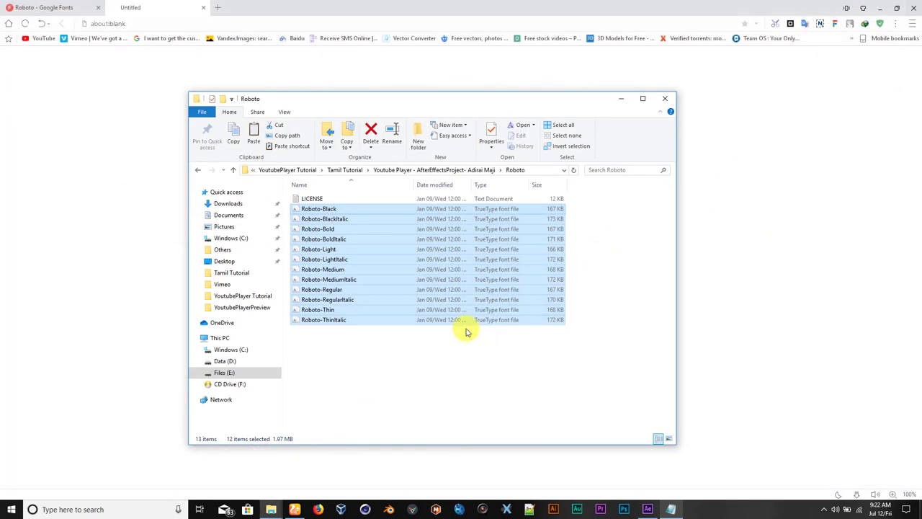
click(432, 376)
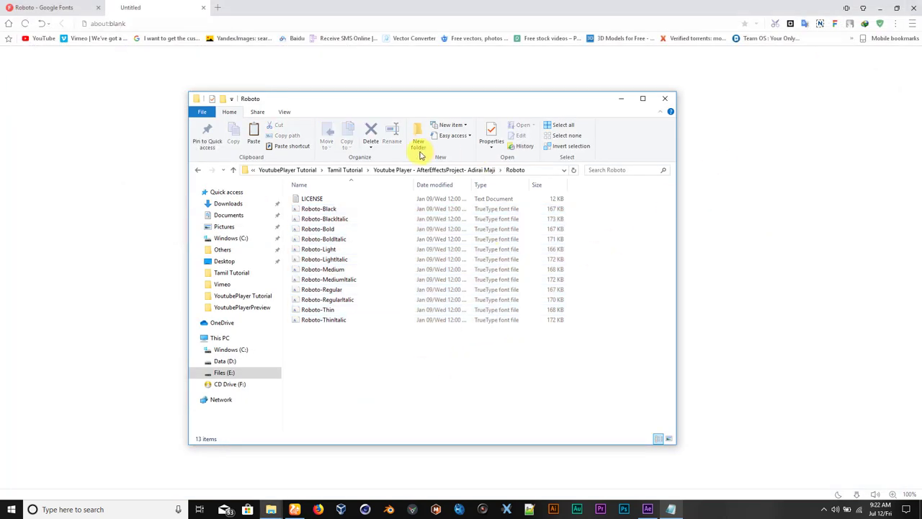
Drag rd_CompSetter.jsx out of the rd_scripts archive into the Youtube Player project folder
click(460, 173)
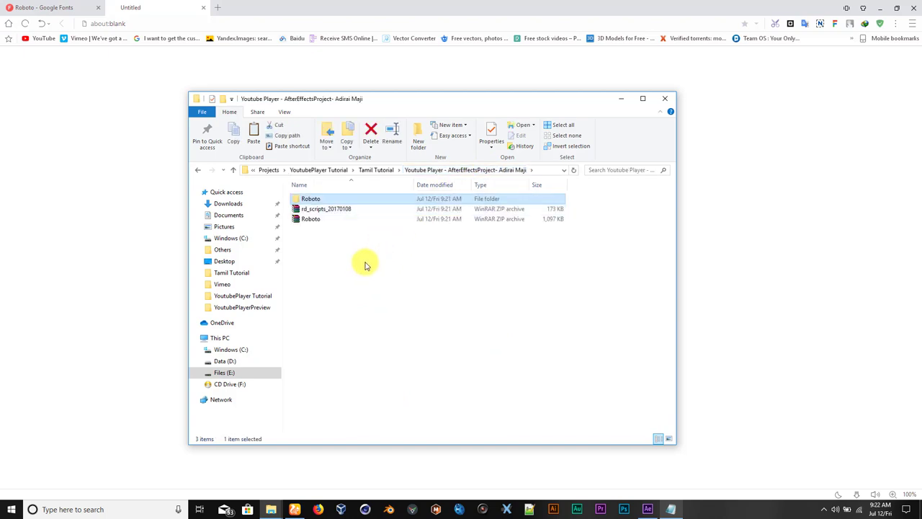
click(339, 210)
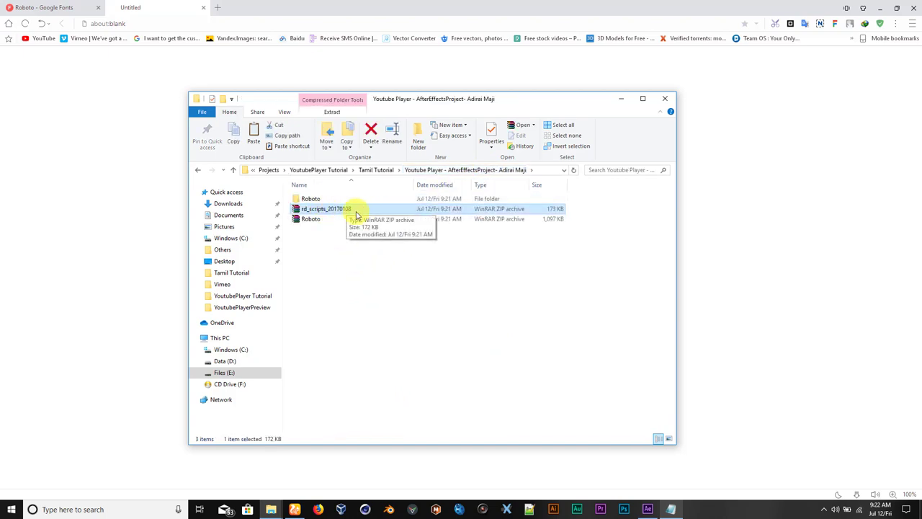
double_click(331, 210)
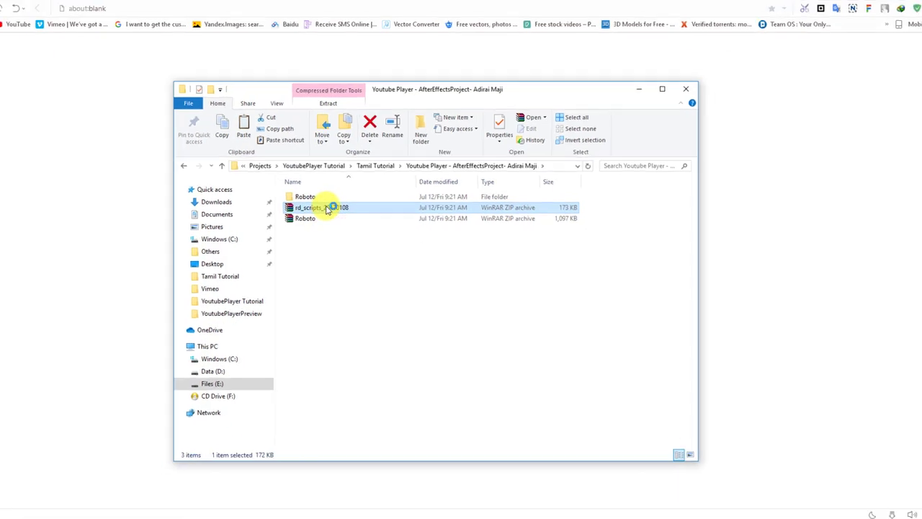
double_click(73, 319)
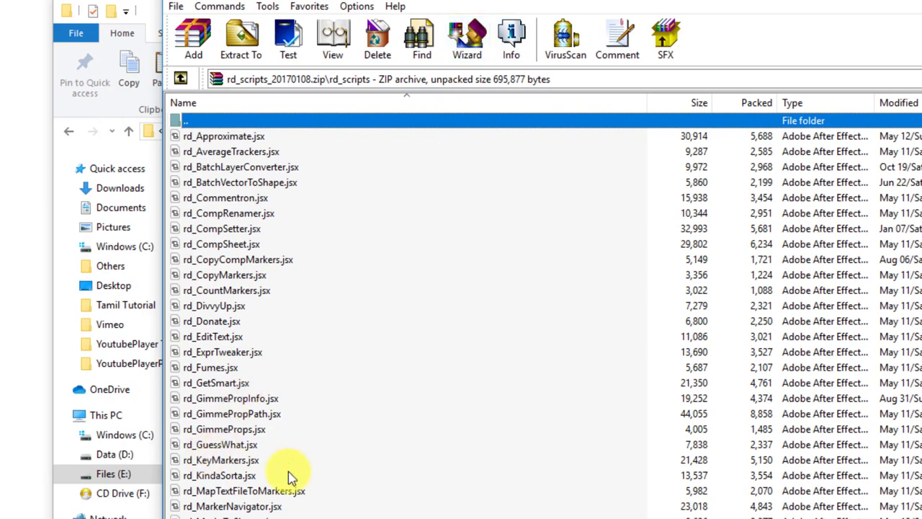
scroll(245, 478, down, 8)
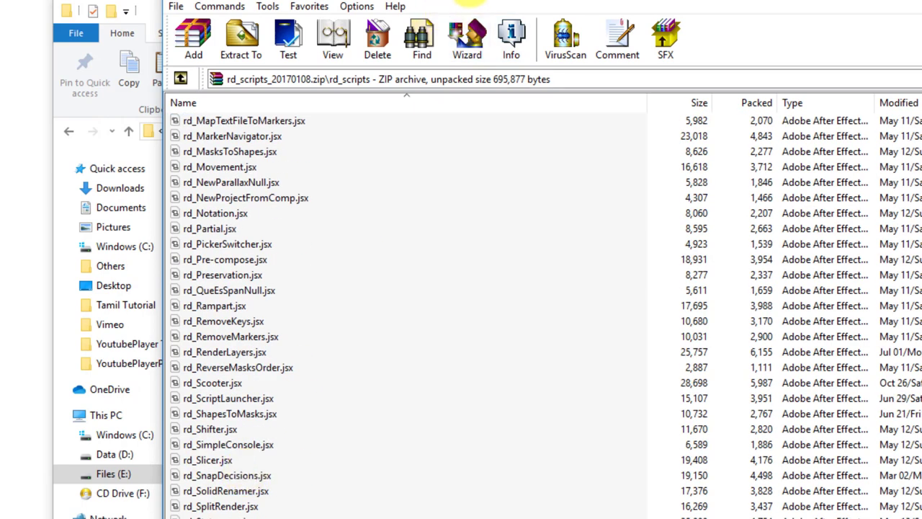
scroll(358, 237, up, 8)
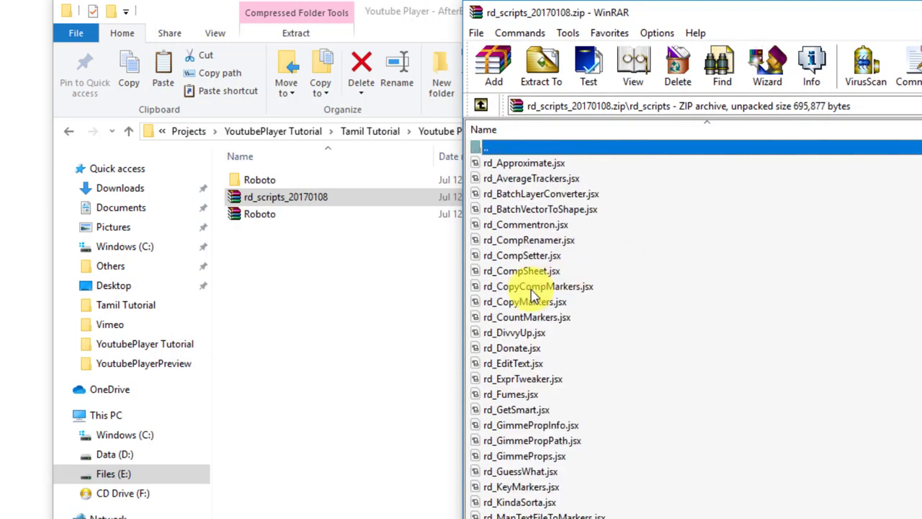
click(533, 258)
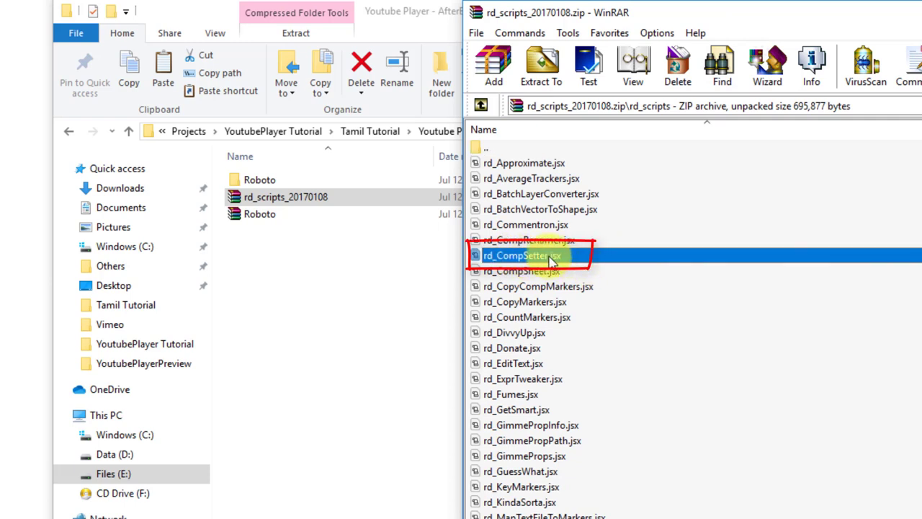
drag(554, 261, 360, 277)
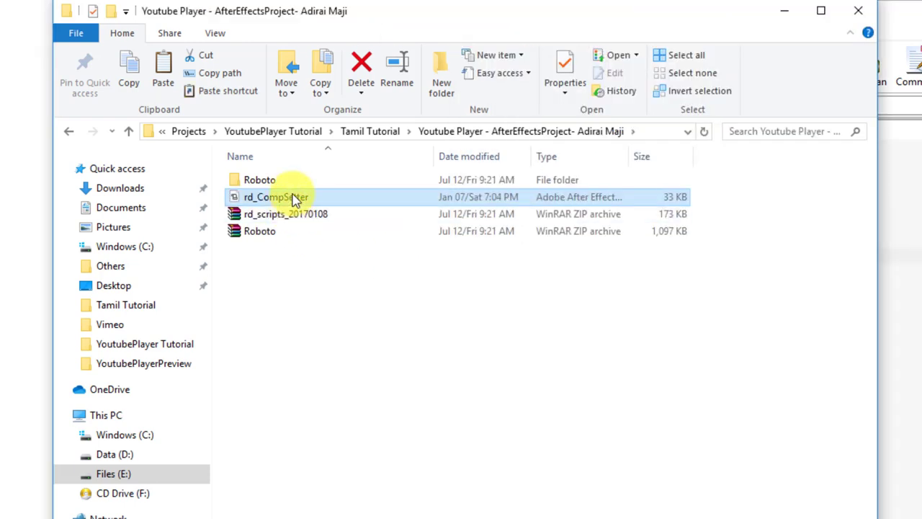
click(900, 10)
drag(901, 10, 106, 173)
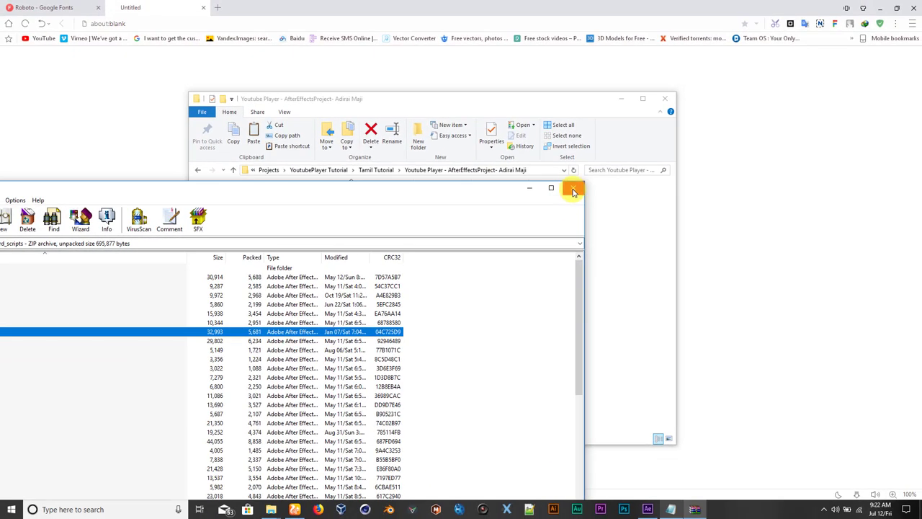
Close WinRAR and move rd_CompSetter from Youtube Player into the Tamil Tutorial folder
click(677, 167)
right_click(326, 209)
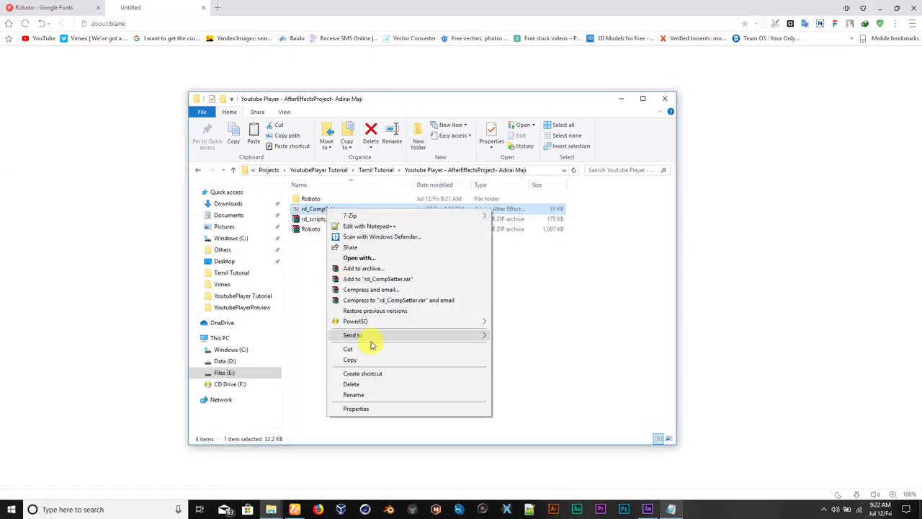
click(343, 349)
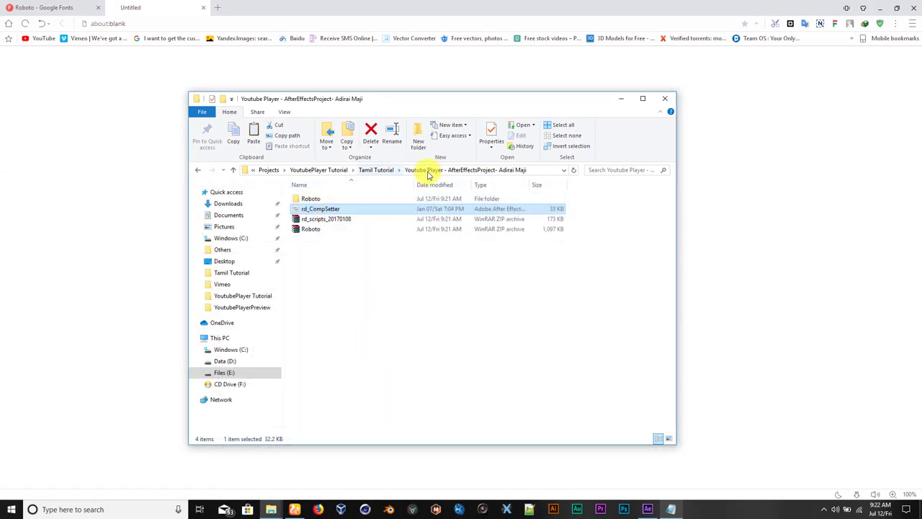
click(376, 170)
right_click(343, 302)
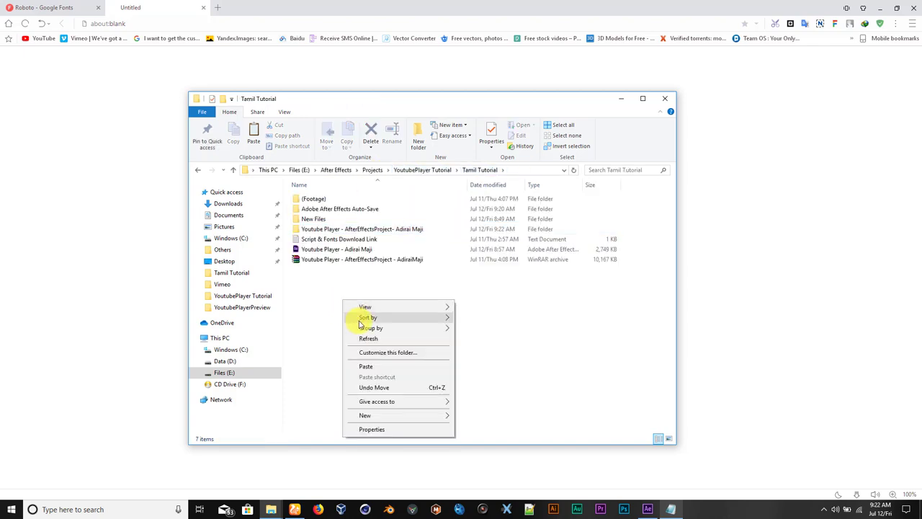
click(365, 366)
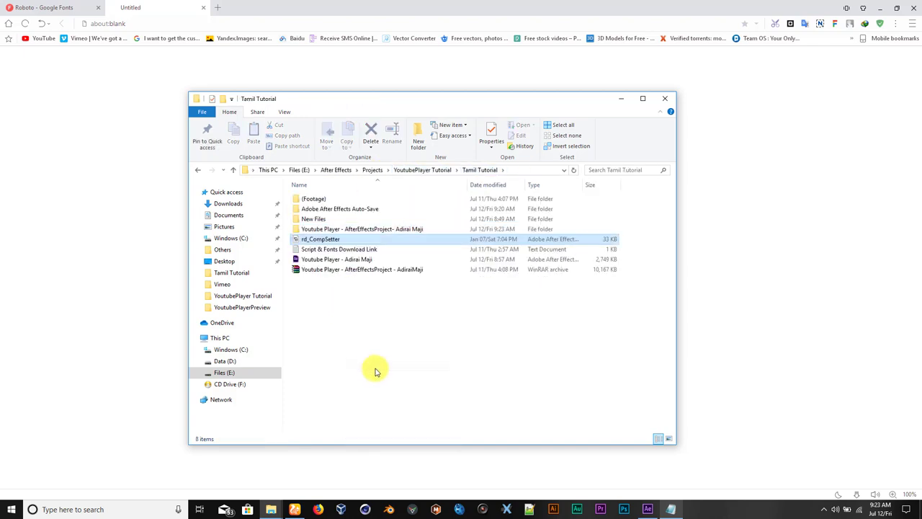
double_click(338, 229)
key(alt+Left)
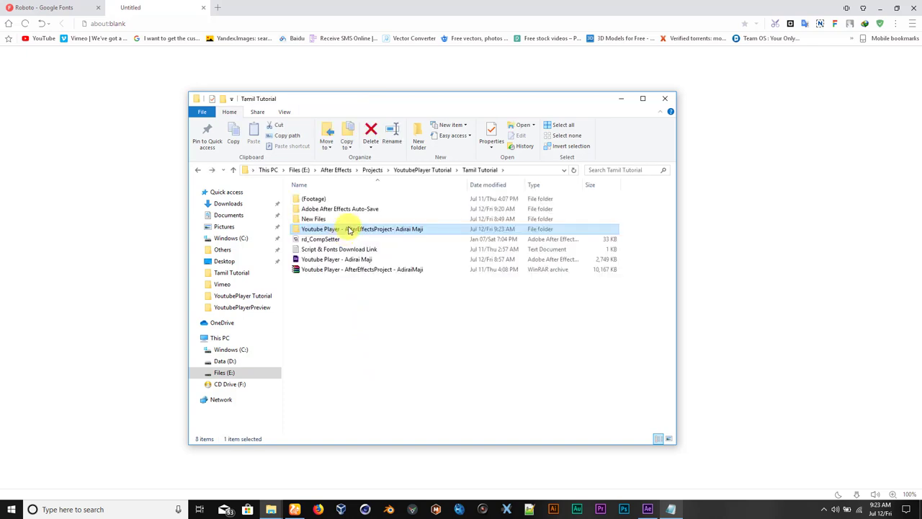
click(329, 240)
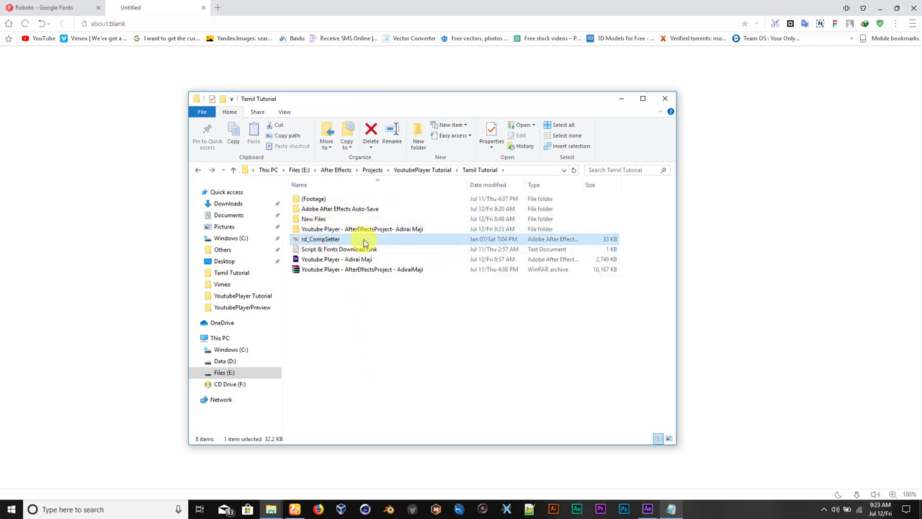
Copy the Tamil Tutorial folder path from the address bar
click(507, 170)
right_click(399, 171)
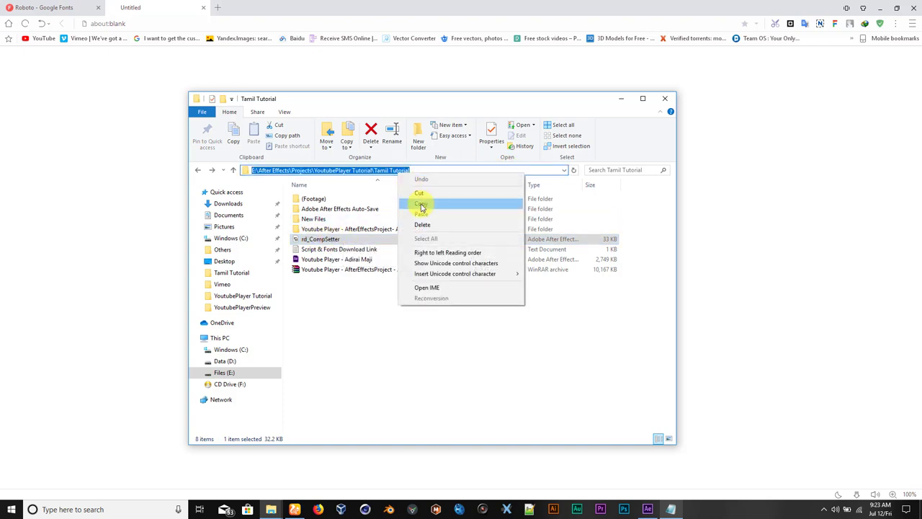
click(422, 205)
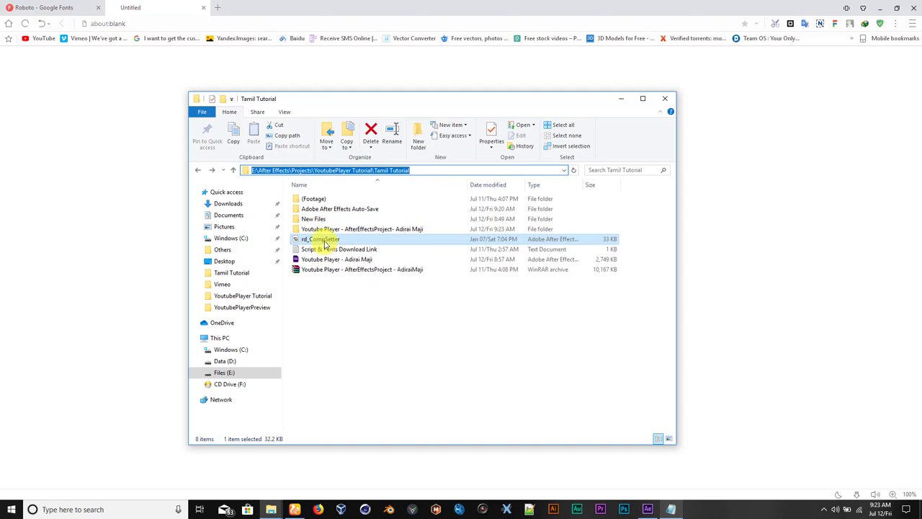
click(647, 509)
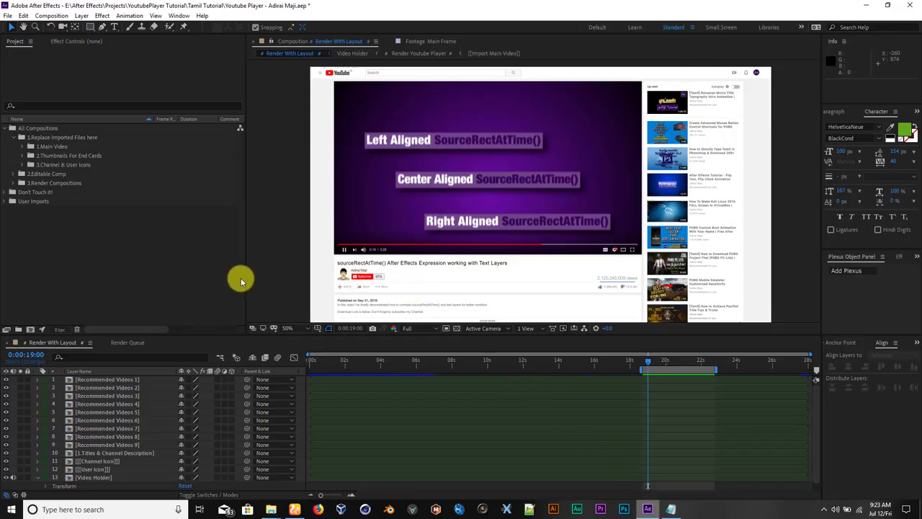
Close the Youtube Player and duplicate Tamil Tutorial Explorer windows
mouse_move(272, 493)
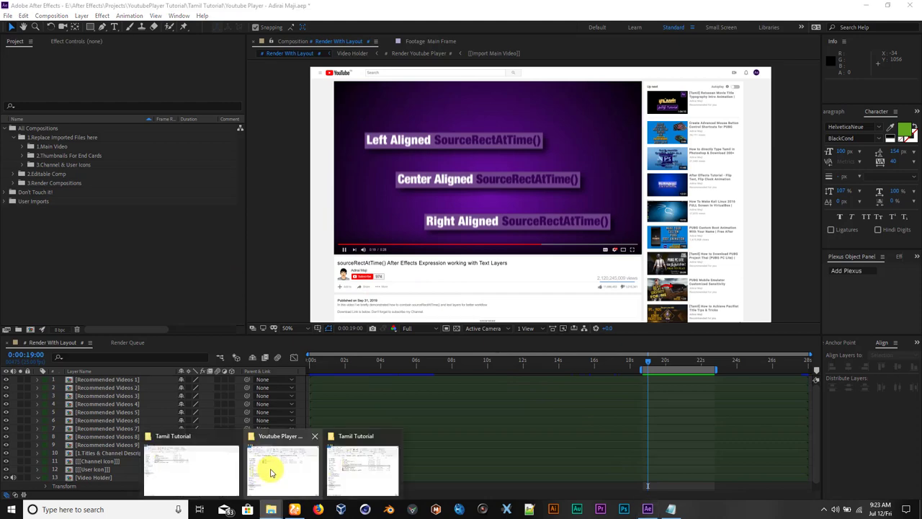
mouse_move(310, 441)
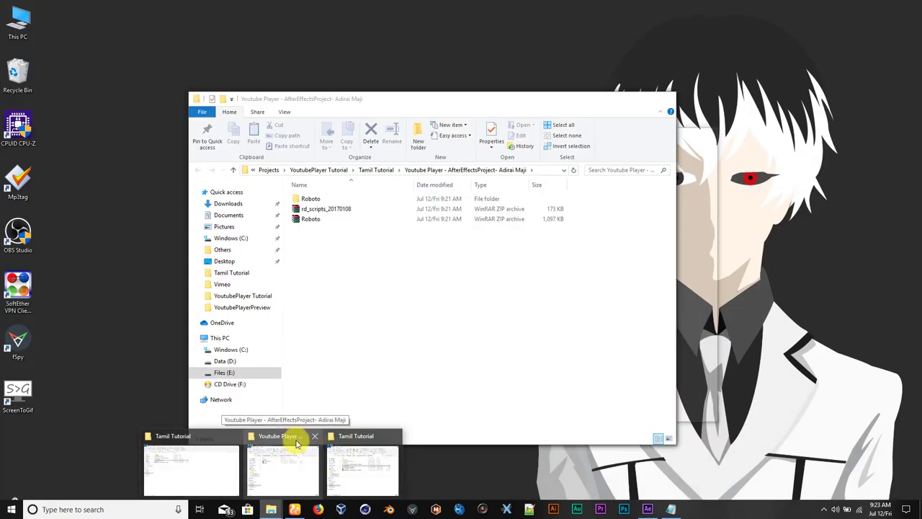
click(315, 436)
click(354, 435)
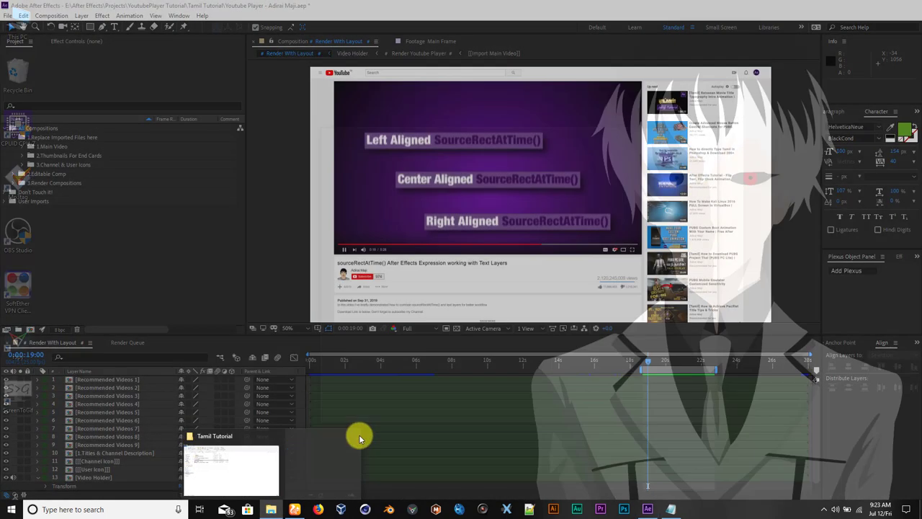
click(305, 457)
Open New Files and select the new images, then launch After Effects' Import File dialog
double_click(123, 122)
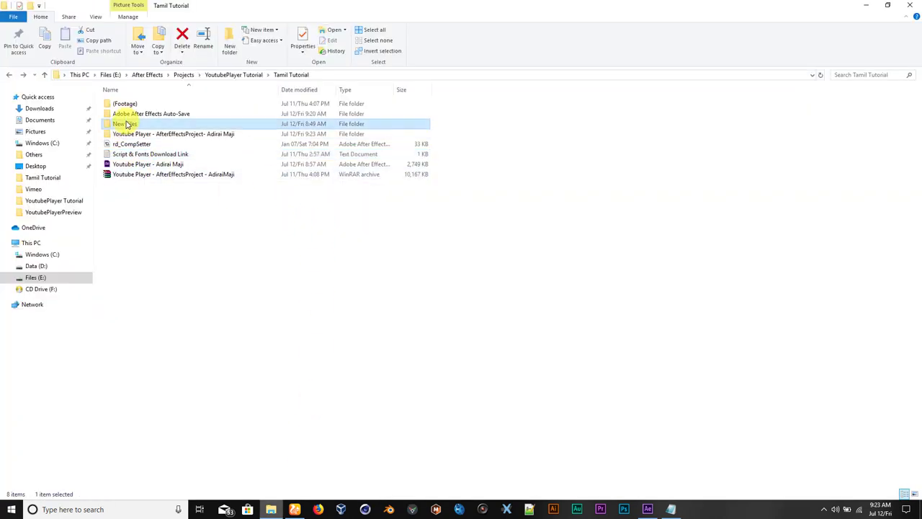
drag(139, 190, 806, 100)
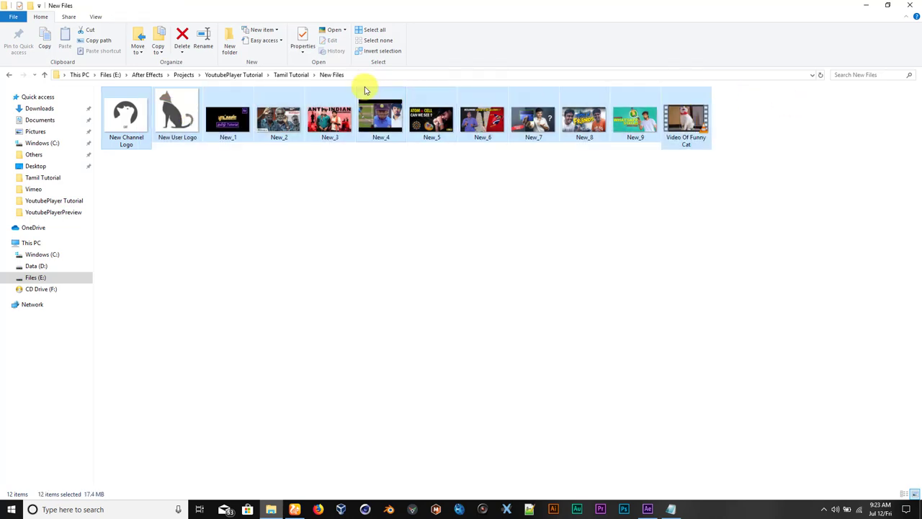
click(646, 507)
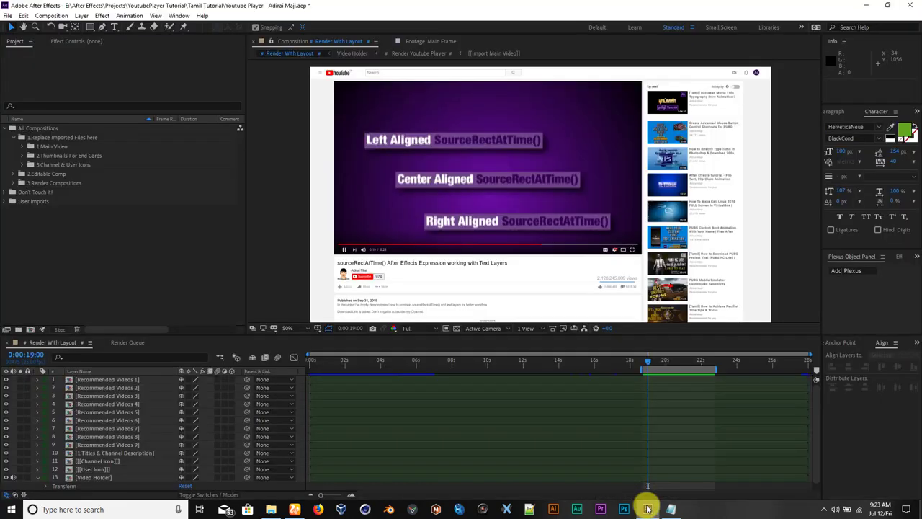
double_click(112, 243)
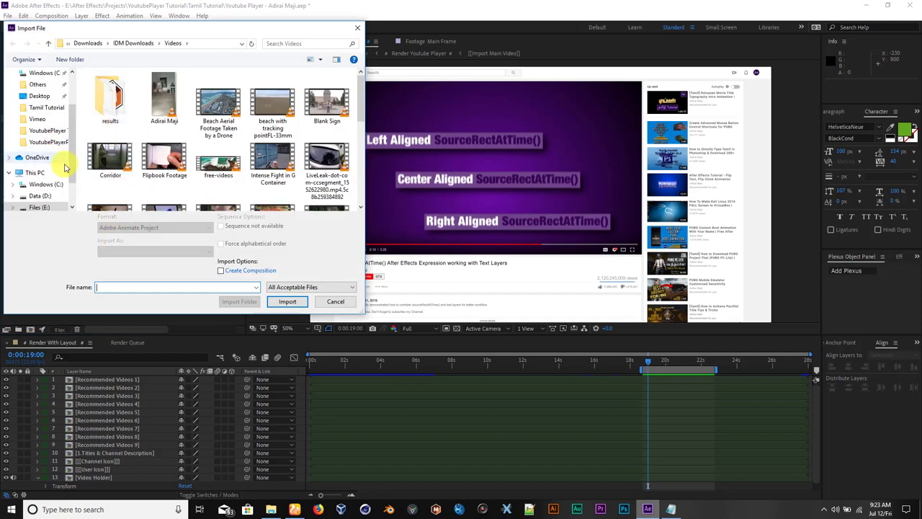
Copy the New Files folder path from its Explorer address bar
scroll(54, 173, down, 1)
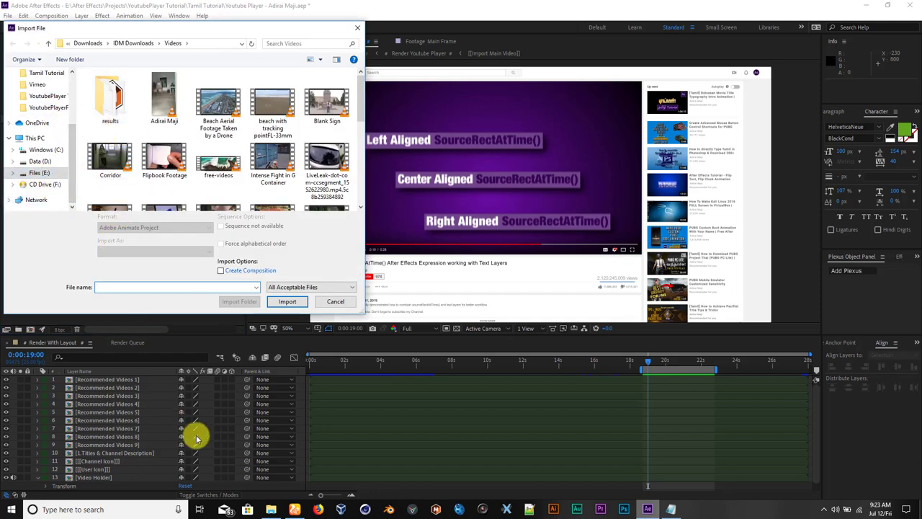
click(271, 509)
click(303, 75)
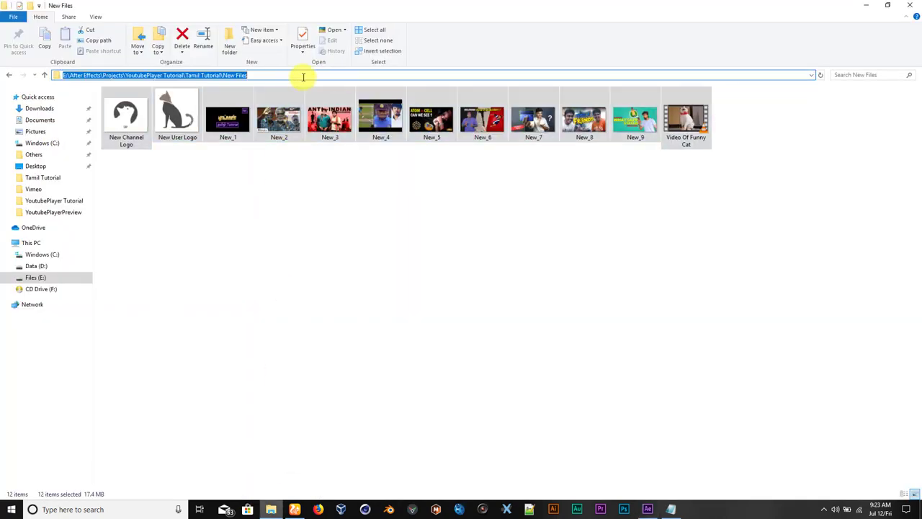
right_click(228, 75)
click(249, 99)
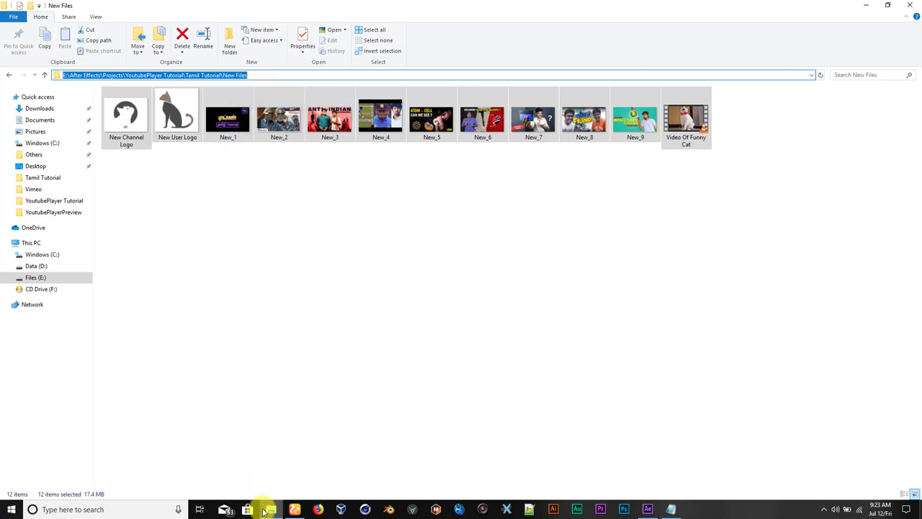
click(263, 510)
Paste the New Files path into the Import dialog and import the whole folder
click(219, 43)
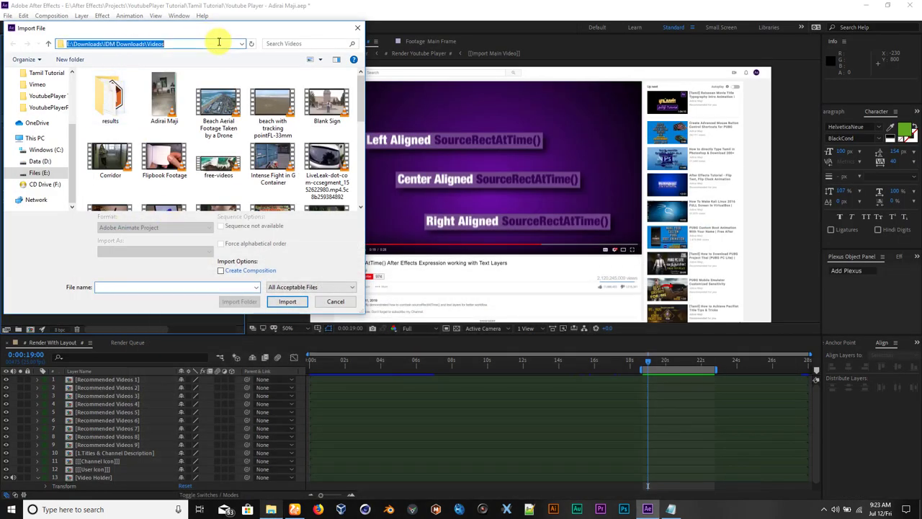
key(ctrl+v)
key(Return)
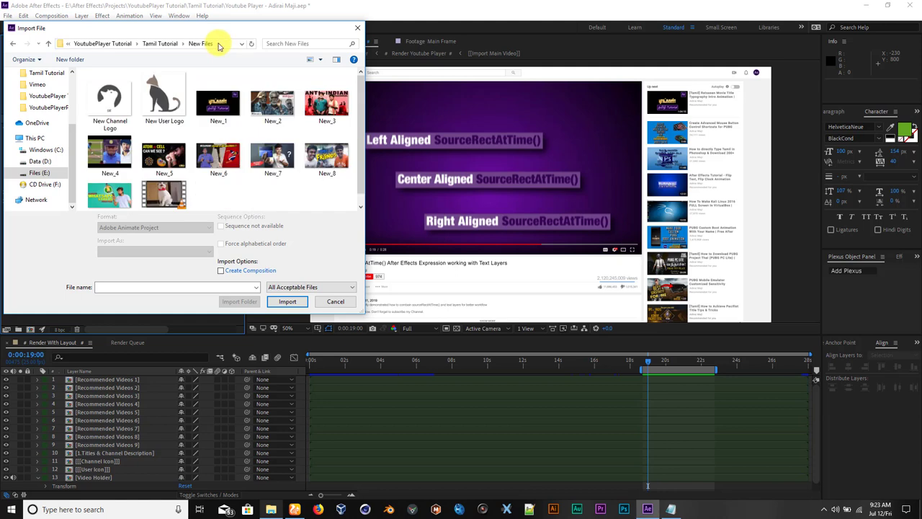
click(111, 101)
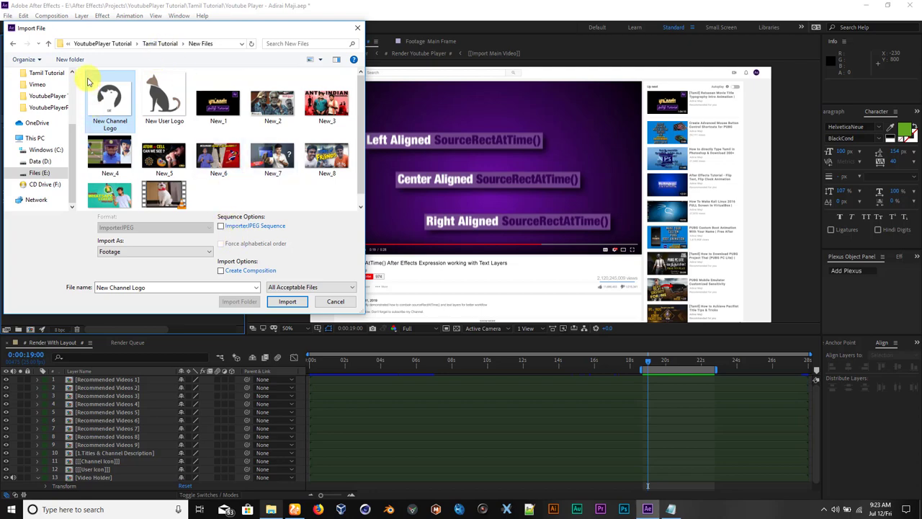
click(159, 43)
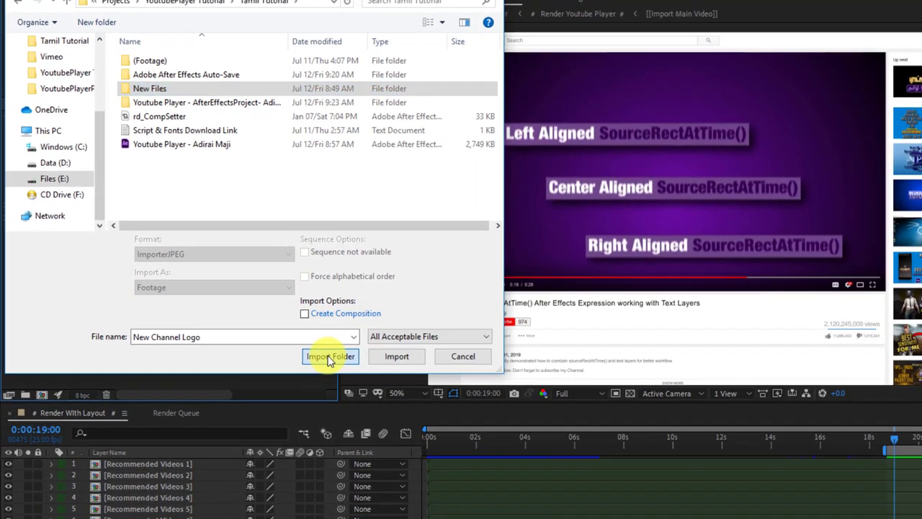
click(233, 302)
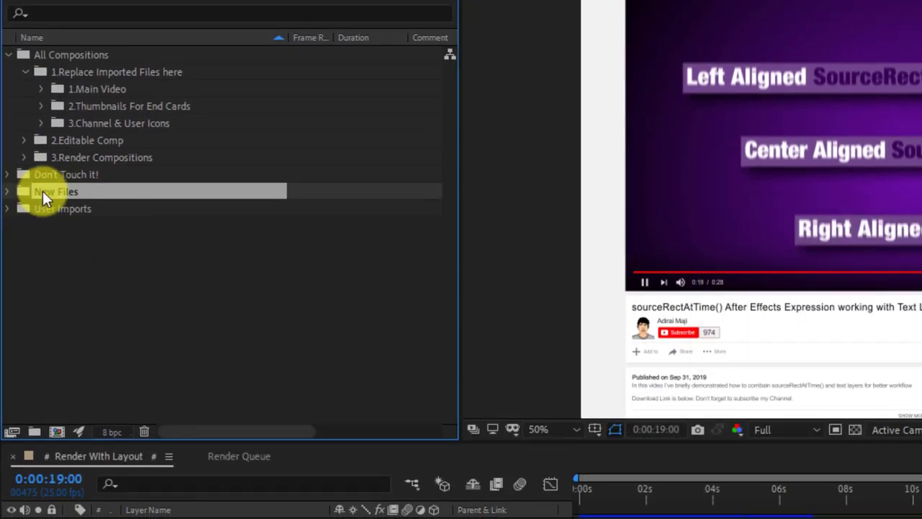
Move Video Of Funny Cat.mp4 from New Files into User Imports > 1.Main Video
click(7, 192)
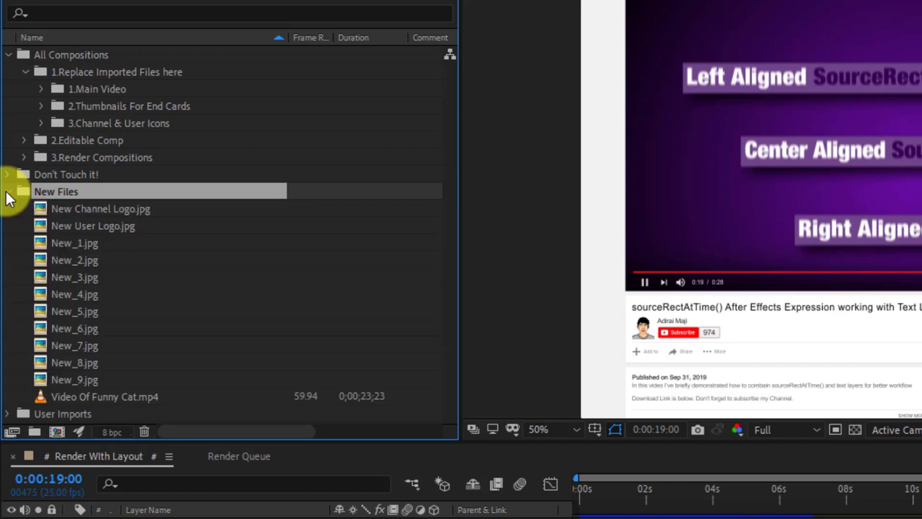
click(7, 192)
mouse_move(8, 195)
mouse_down()
mouse_move(59, 205)
mouse_move(7, 208)
mouse_up()
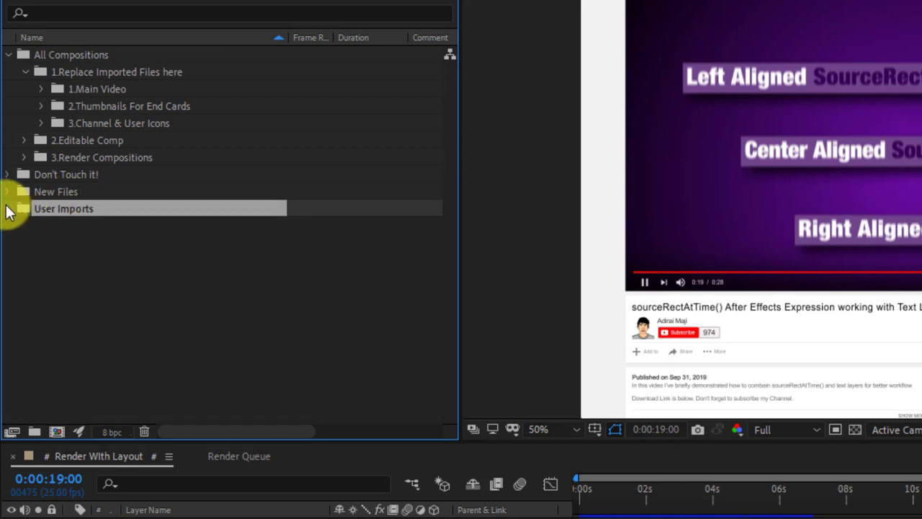
click(7, 208)
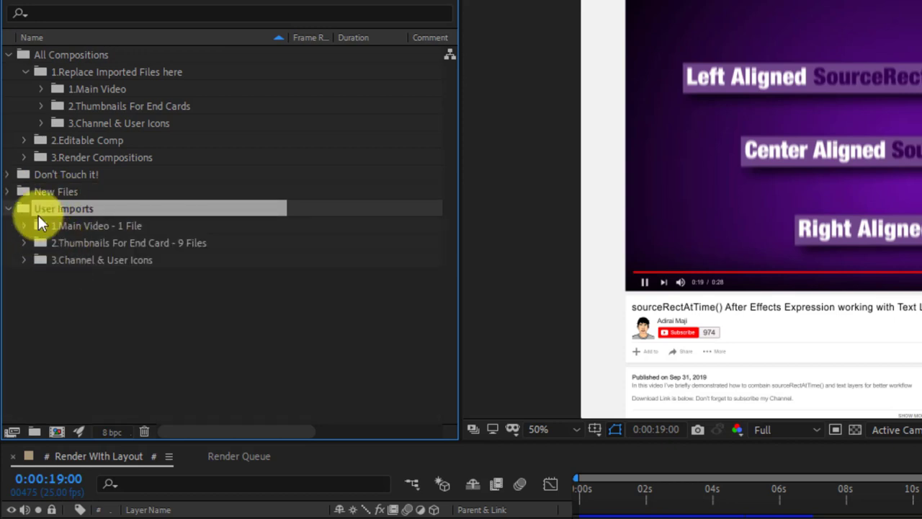
click(55, 190)
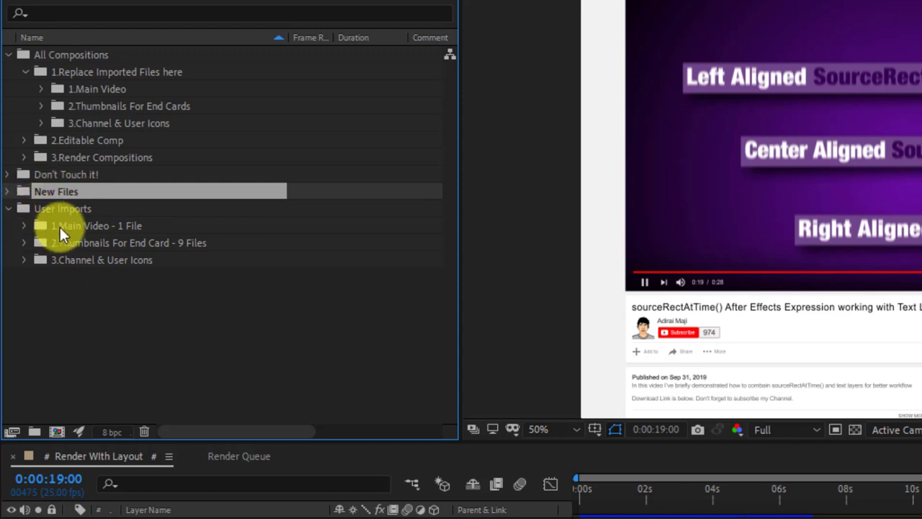
click(38, 227)
click(25, 227)
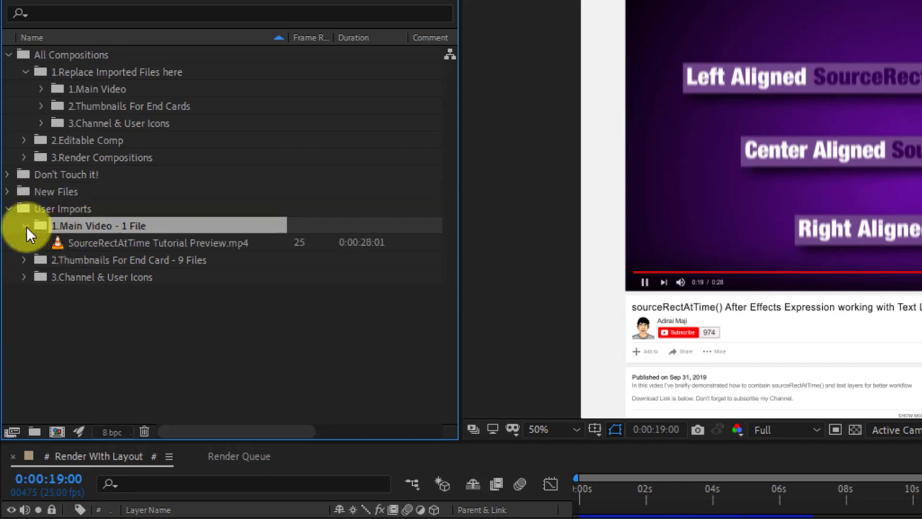
click(9, 191)
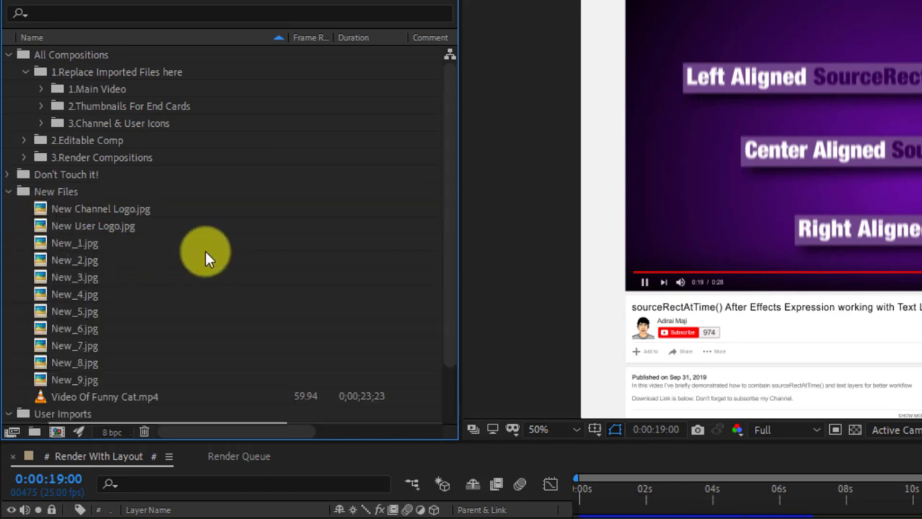
drag(449, 195, 453, 268)
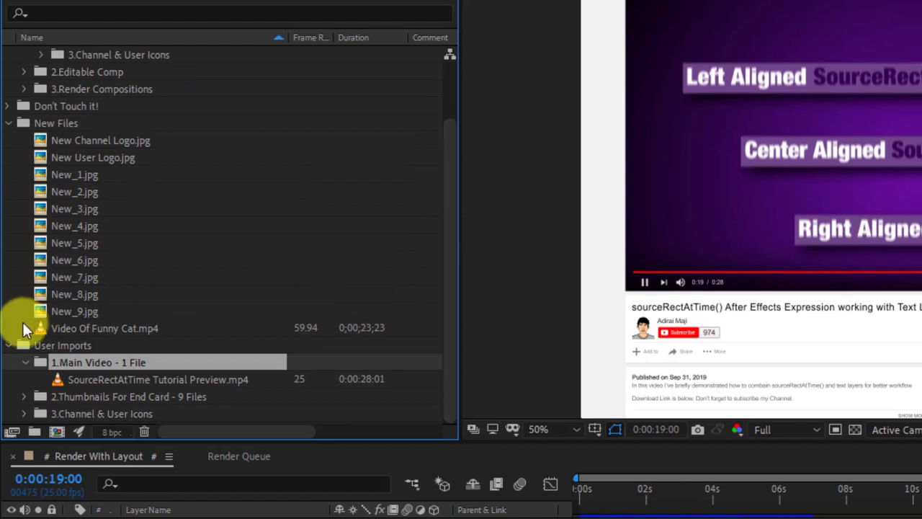
click(73, 328)
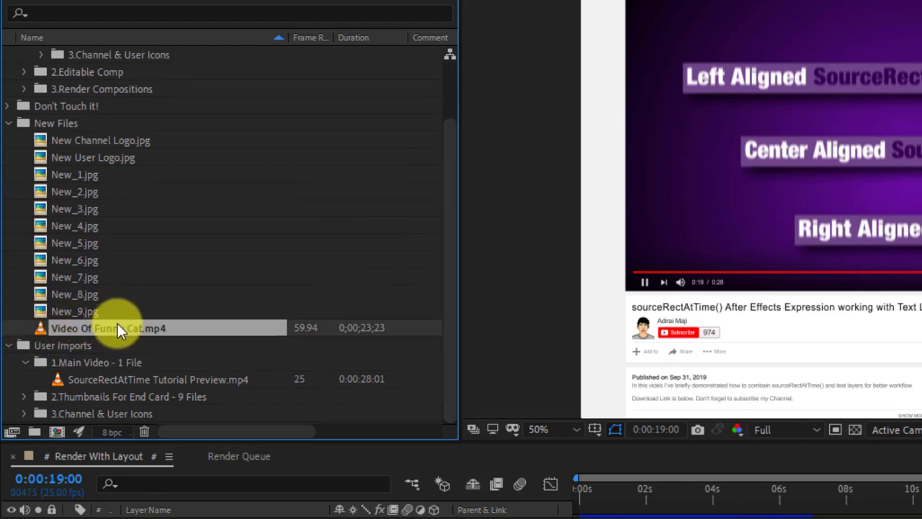
drag(117, 323, 119, 362)
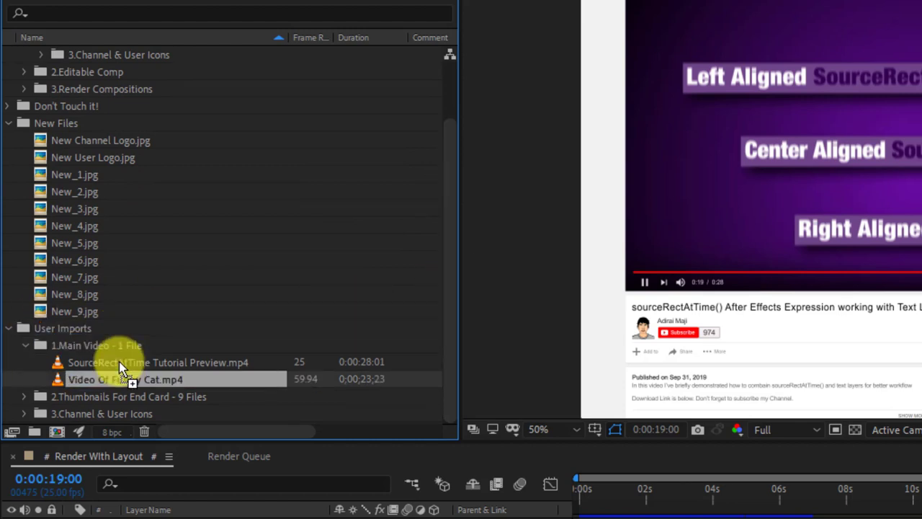
Move thumbnails New_1 through New_9.jpg into the 2.Thumbnails For End Card folder
click(70, 312)
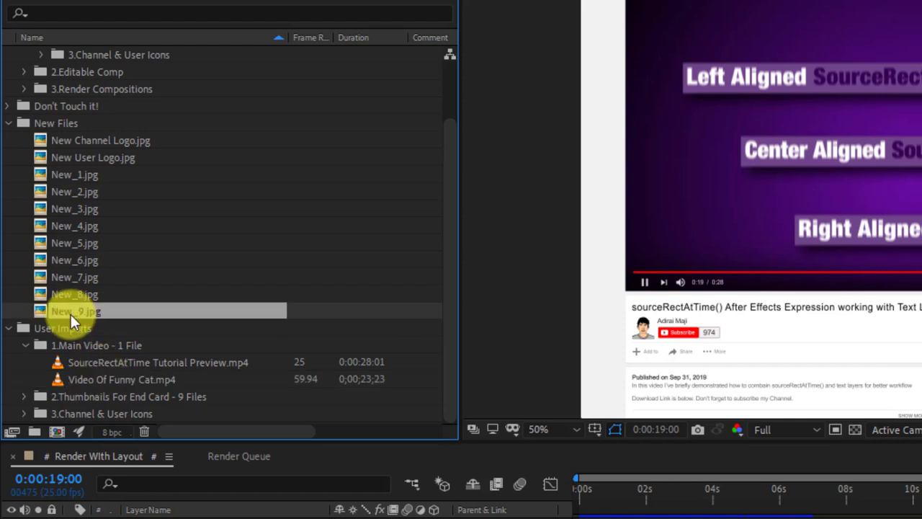
click(27, 340)
scroll(71, 375, down, 1)
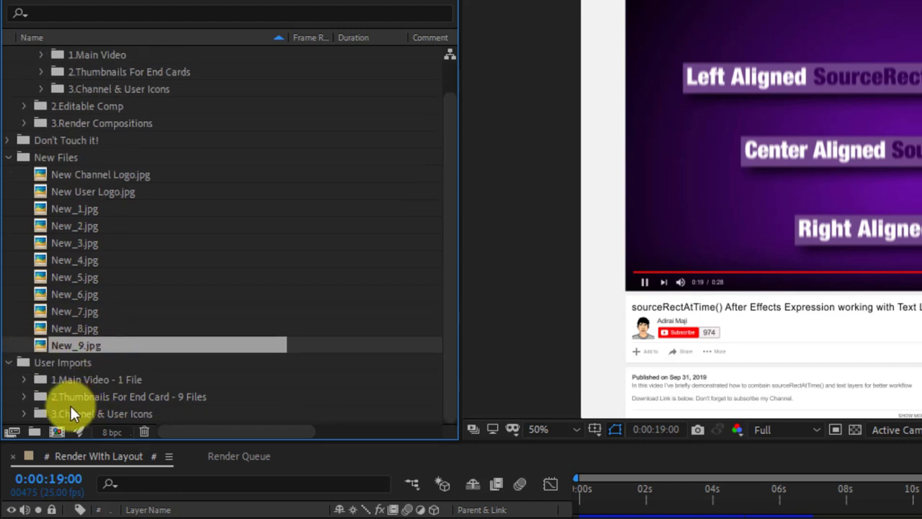
click(119, 396)
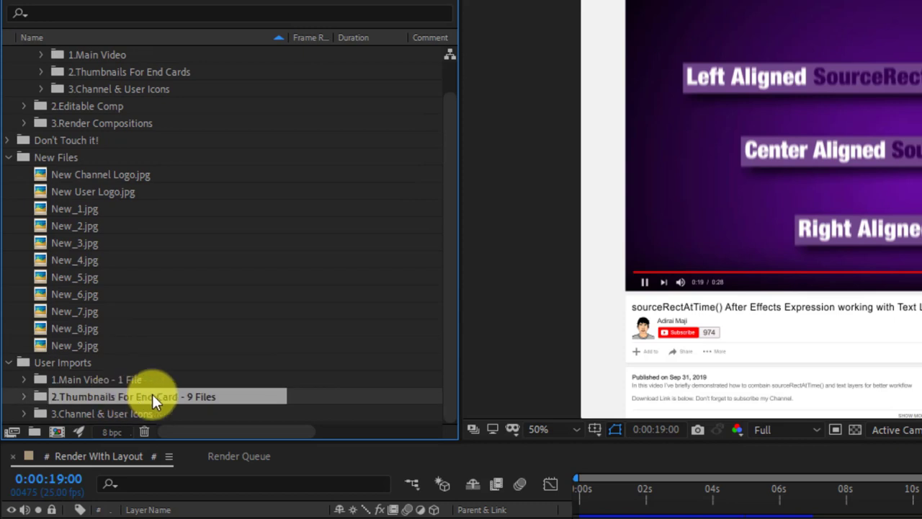
click(24, 397)
scroll(93, 301, down, 3)
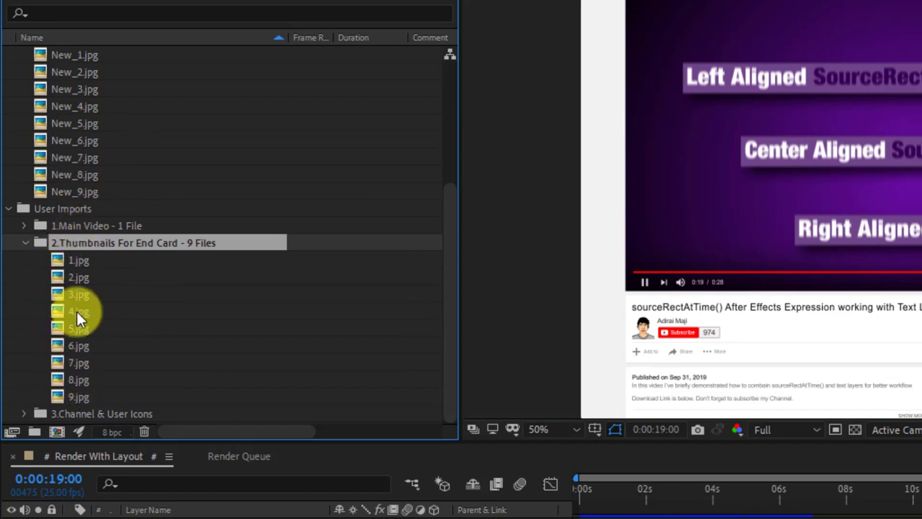
click(87, 193)
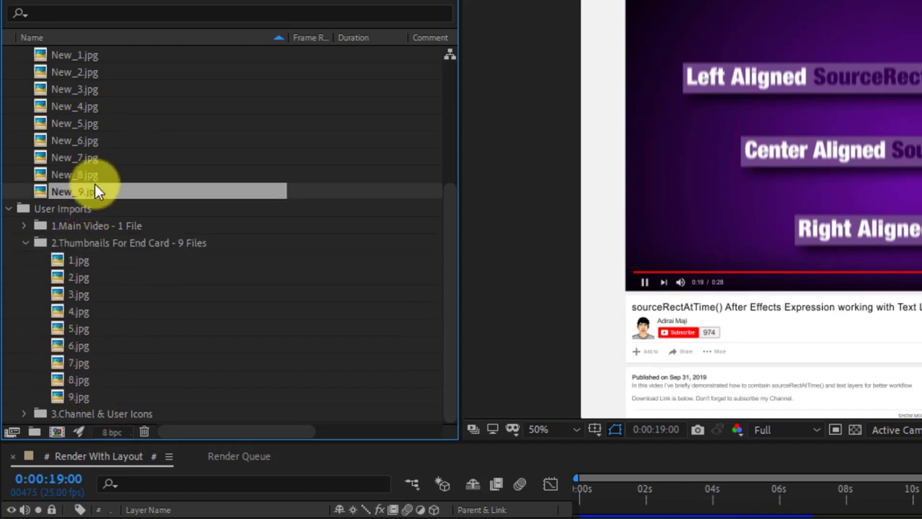
click(98, 57)
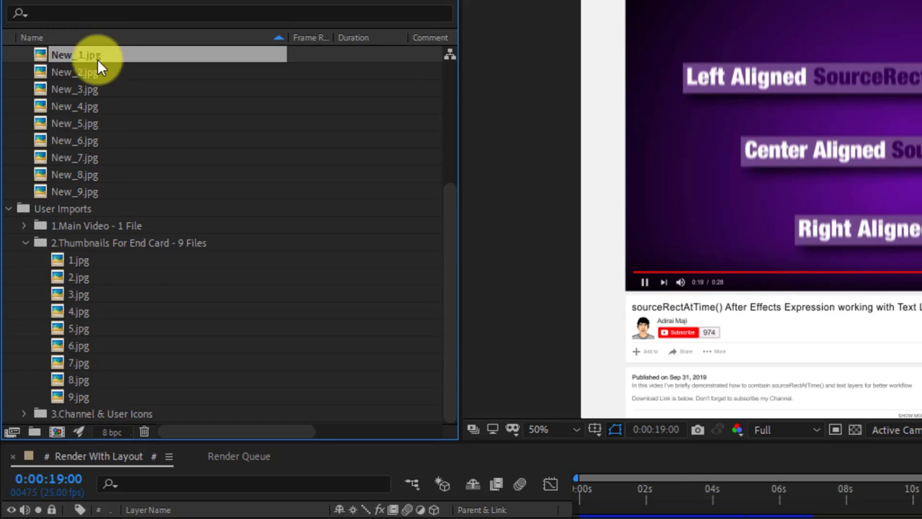
shift+click(81, 193)
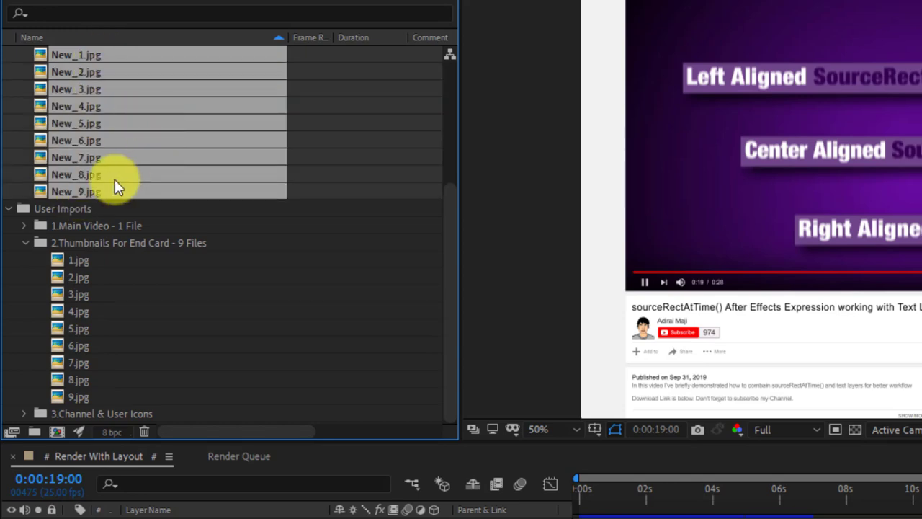
drag(130, 107, 114, 243)
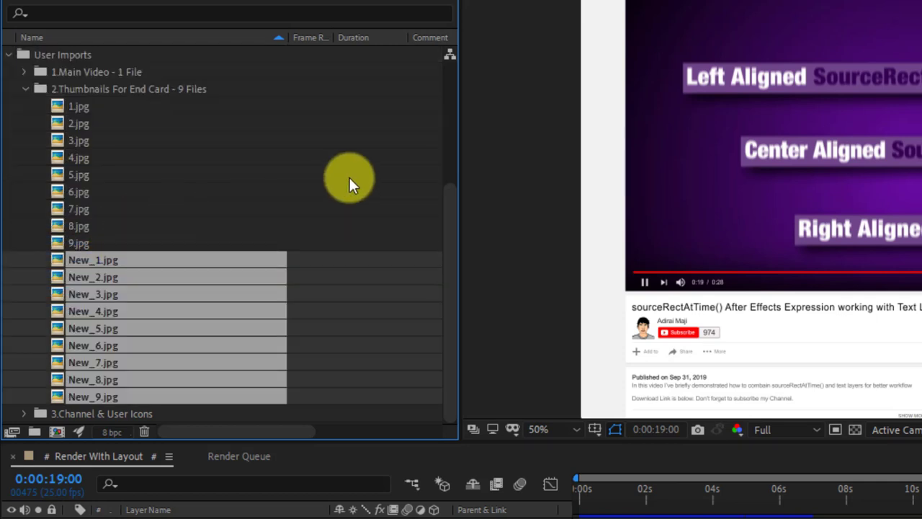
Move New Channel Logo and New User Logo into 3.Channel & User Icons, then delete New Files
click(28, 87)
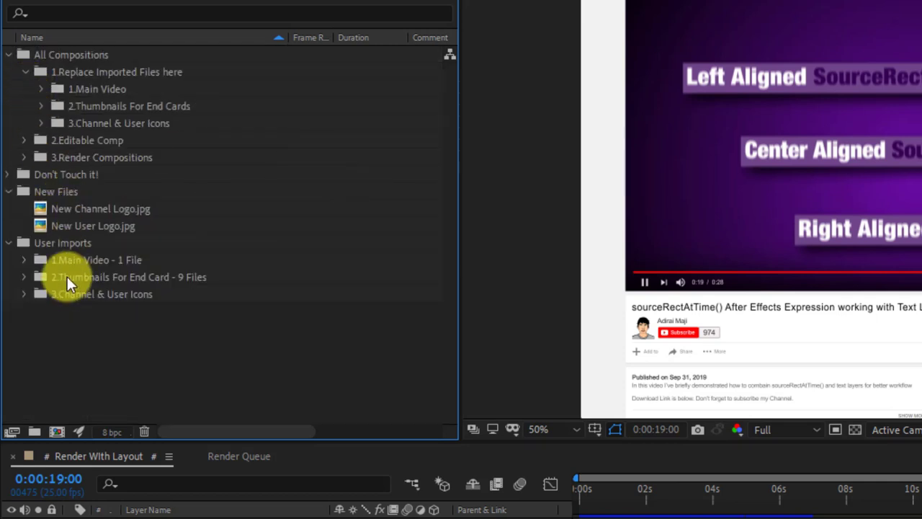
click(75, 296)
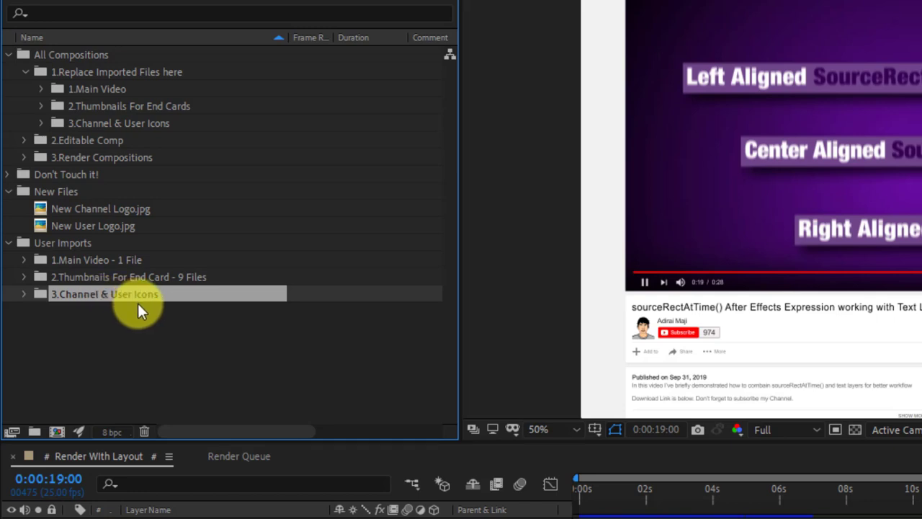
click(24, 293)
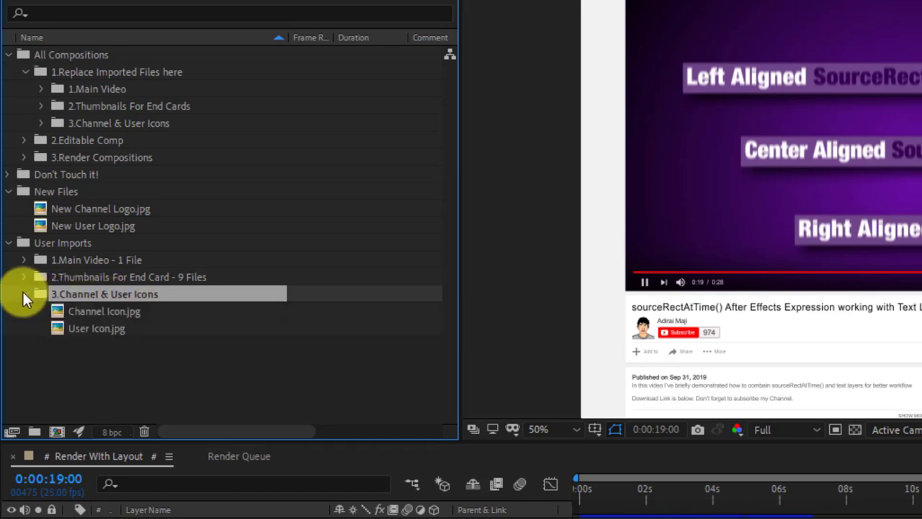
click(88, 310)
click(95, 326)
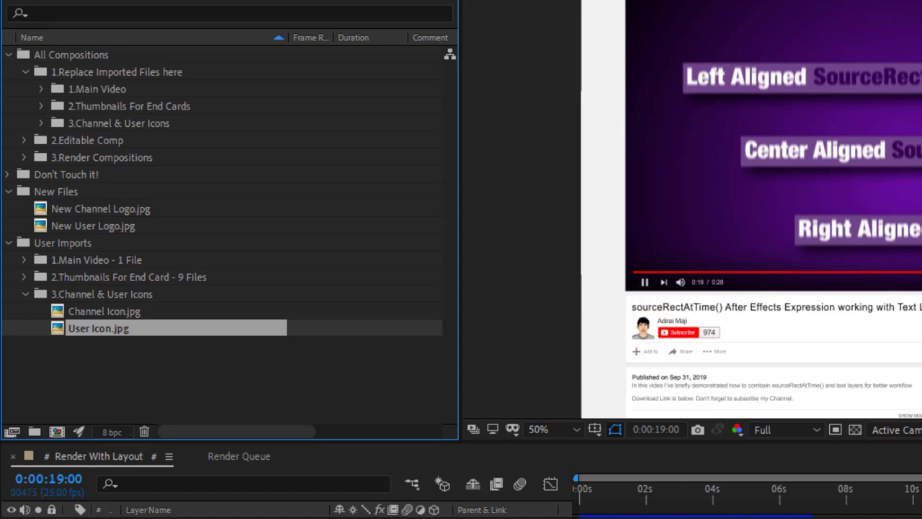
click(75, 206)
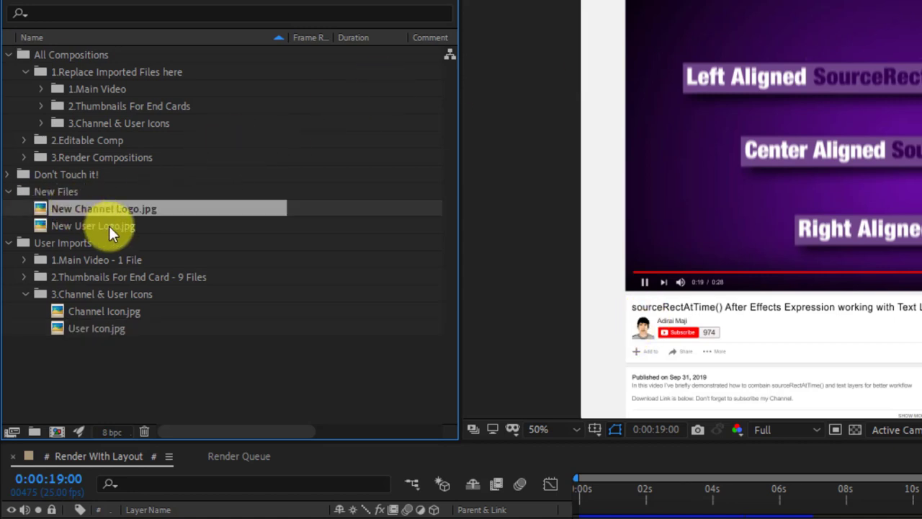
shift+click(111, 224)
drag(125, 214, 121, 293)
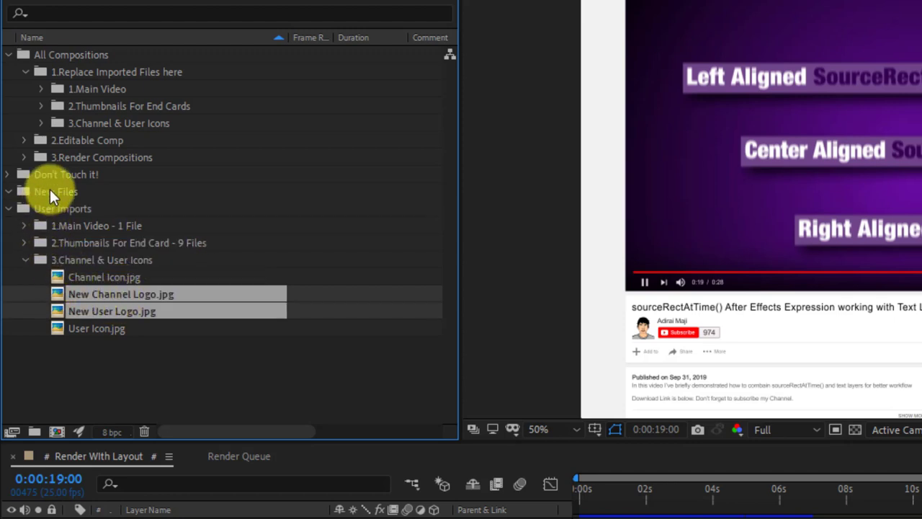
click(20, 195)
drag(67, 188, 142, 430)
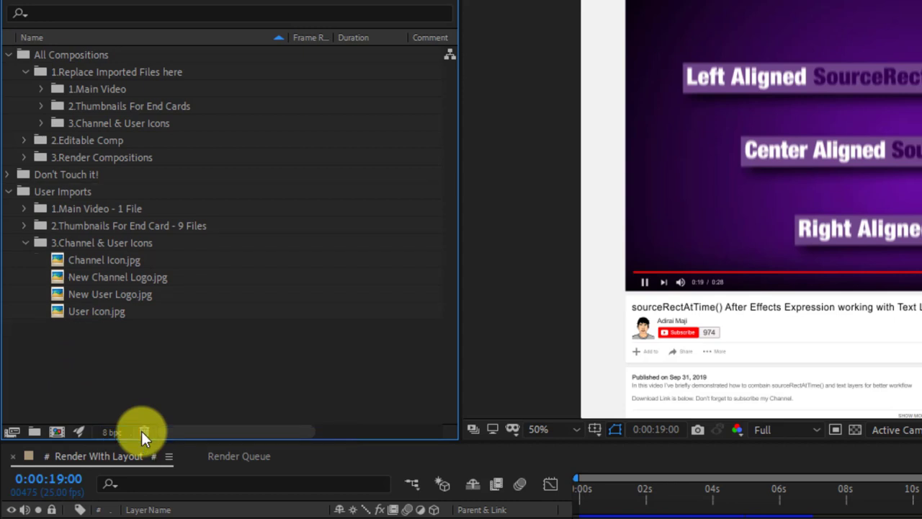
Compare Video Of Funny Cat.mp4 (59.94 fps, 0;00;23;23) with the 25 fps preview video
click(25, 243)
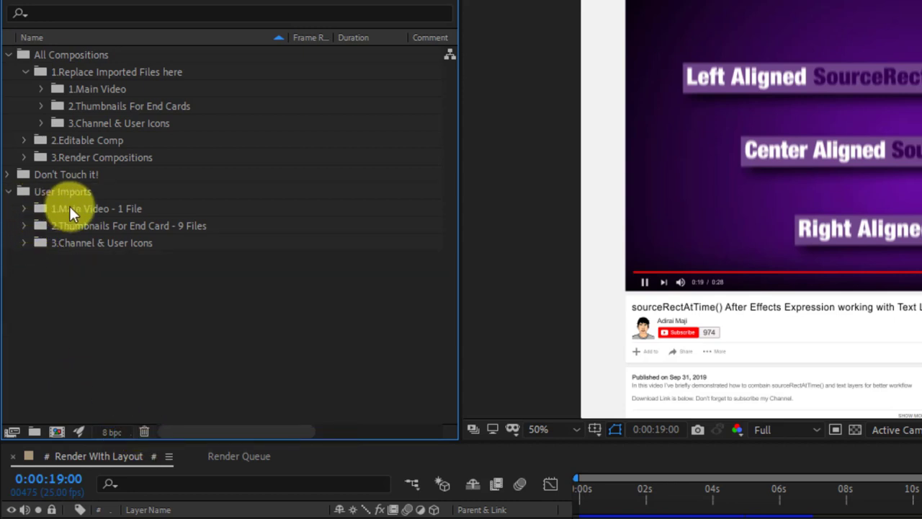
click(24, 209)
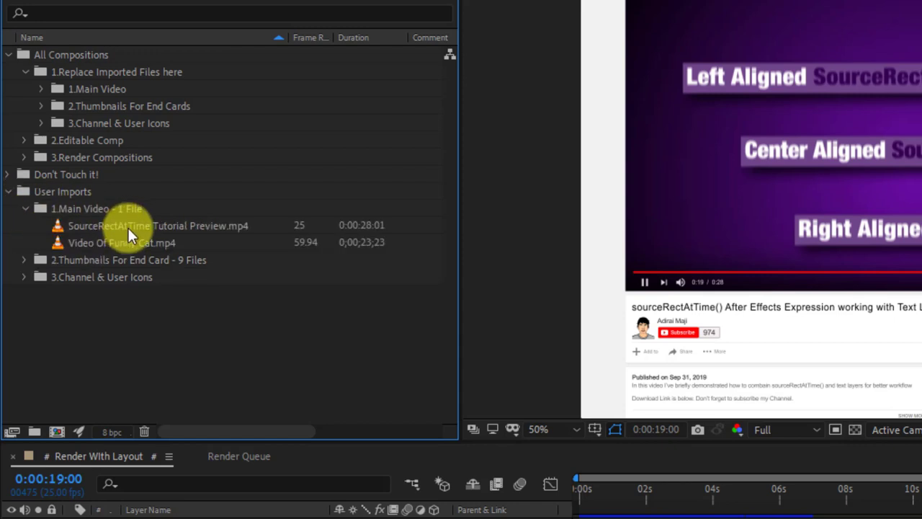
click(158, 245)
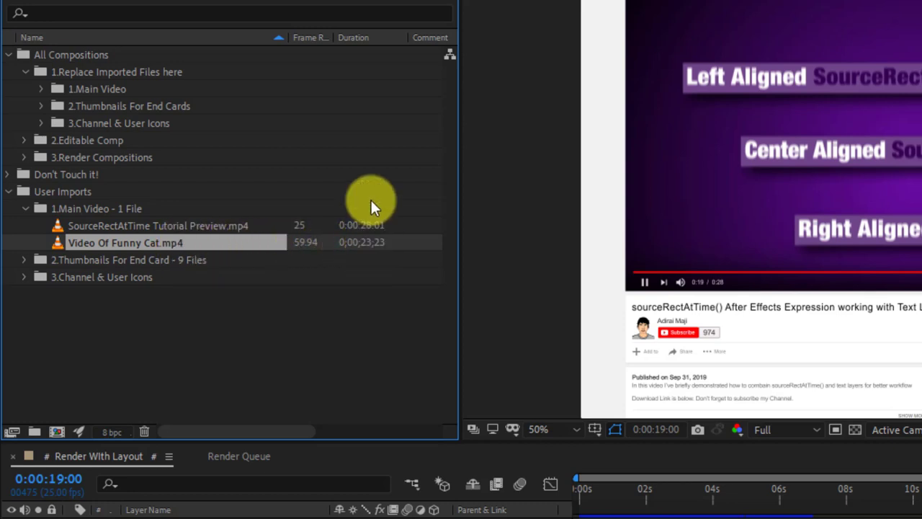
right_click(368, 36)
mouse_move(414, 98)
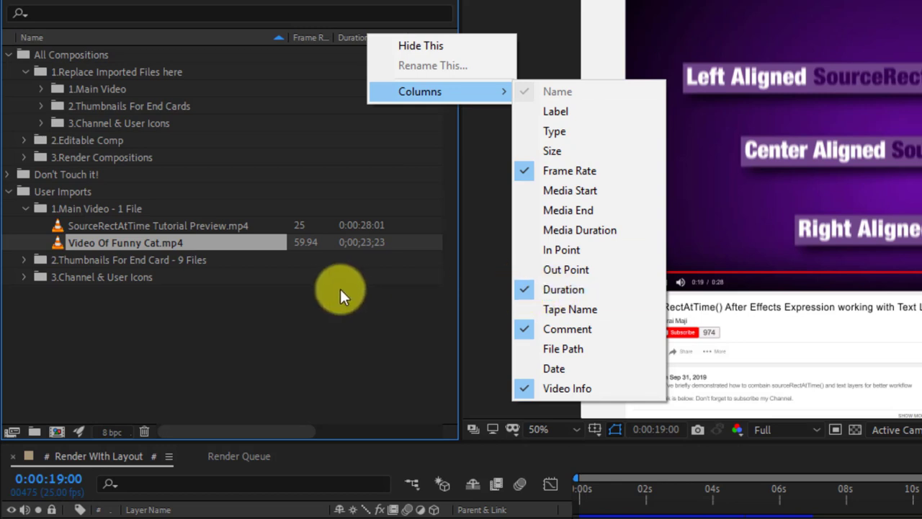
click(453, 260)
drag(507, 252, 648, 259)
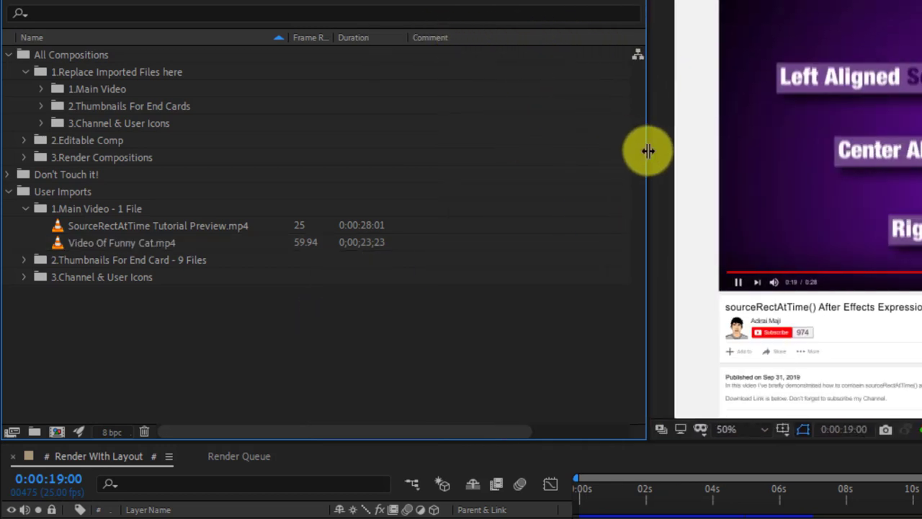
drag(646, 149, 479, 184)
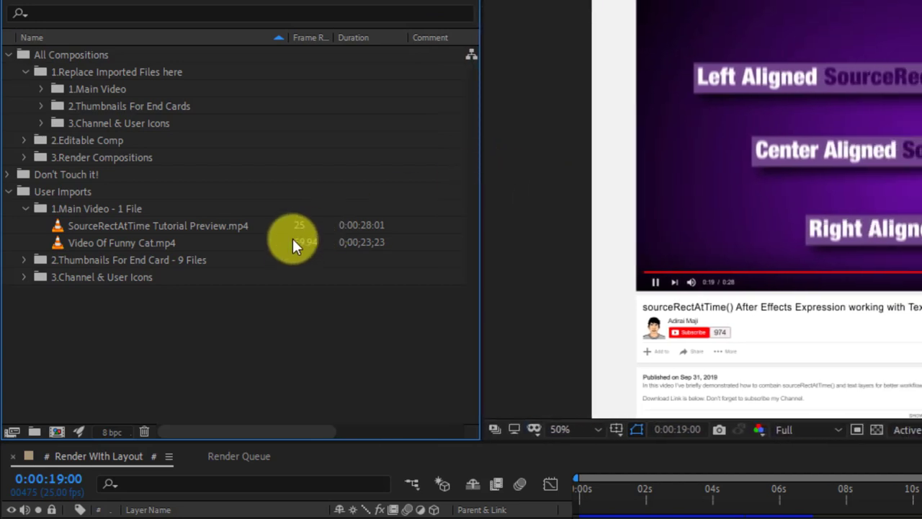
click(298, 229)
click(285, 244)
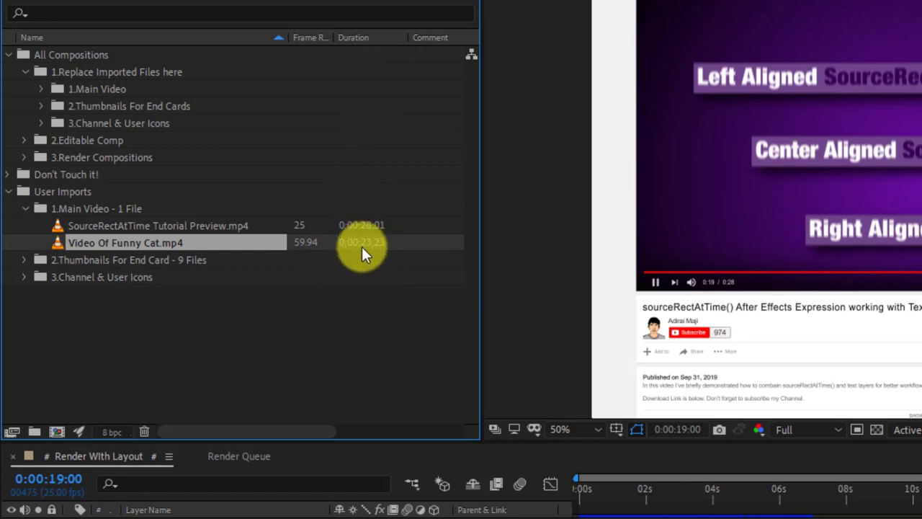
Switch the time display so all times and durations read as frame counts
ctrl+click(49, 481)
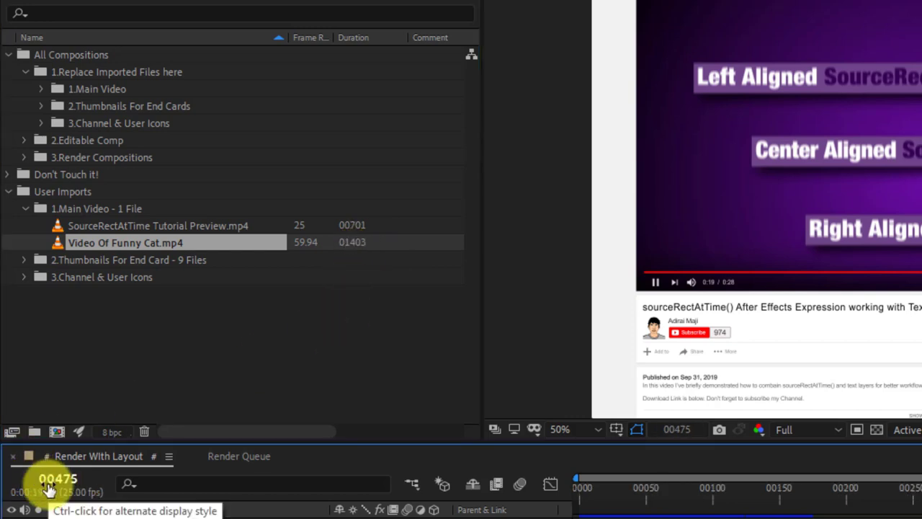
ctrl+click(49, 481)
ctrl+click(49, 482)
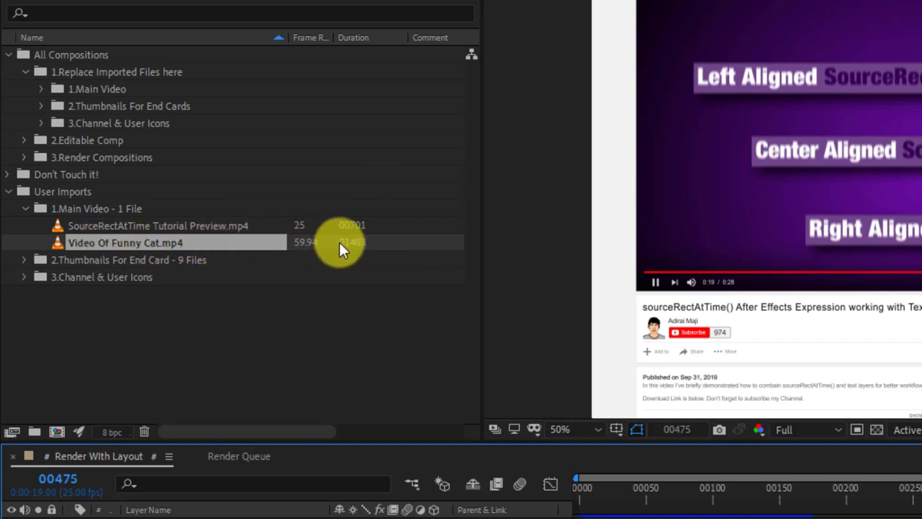
Collapse User Imports and expand the Don't Touch it! folder with its Comp Holders
click(8, 192)
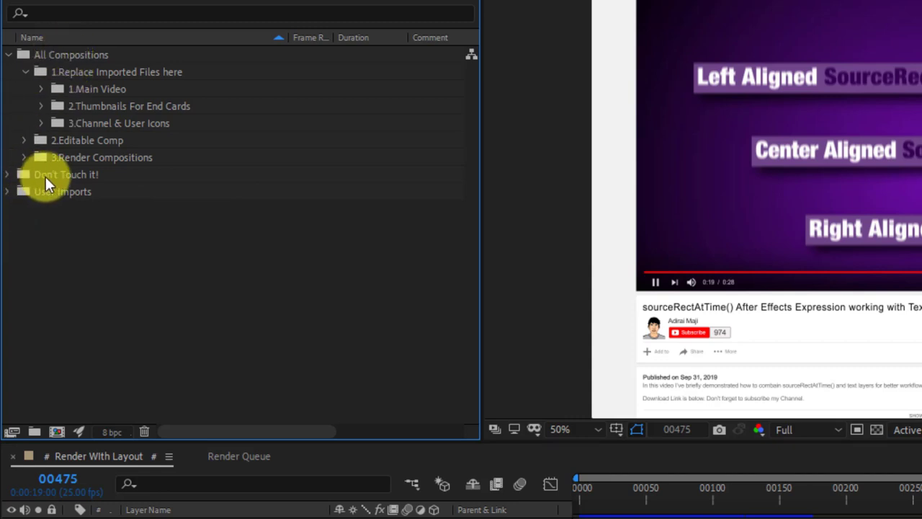
click(16, 179)
click(9, 175)
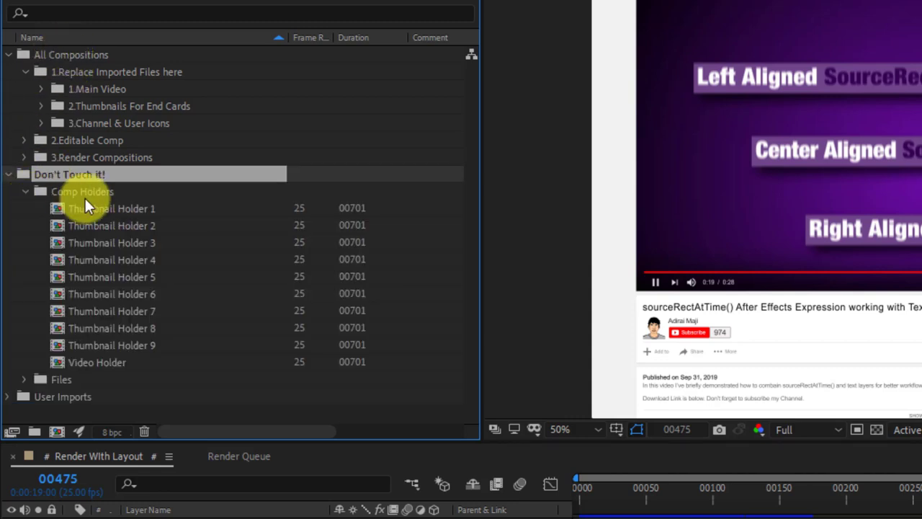
click(29, 189)
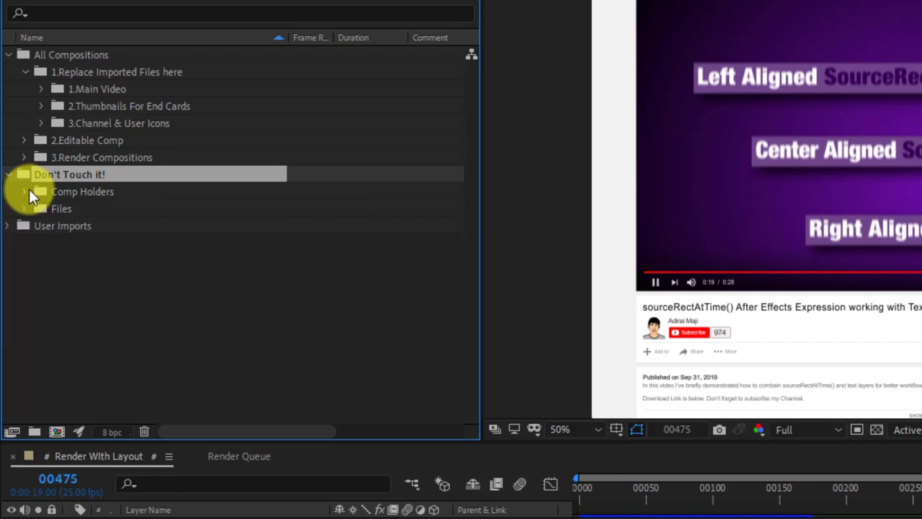
click(25, 191)
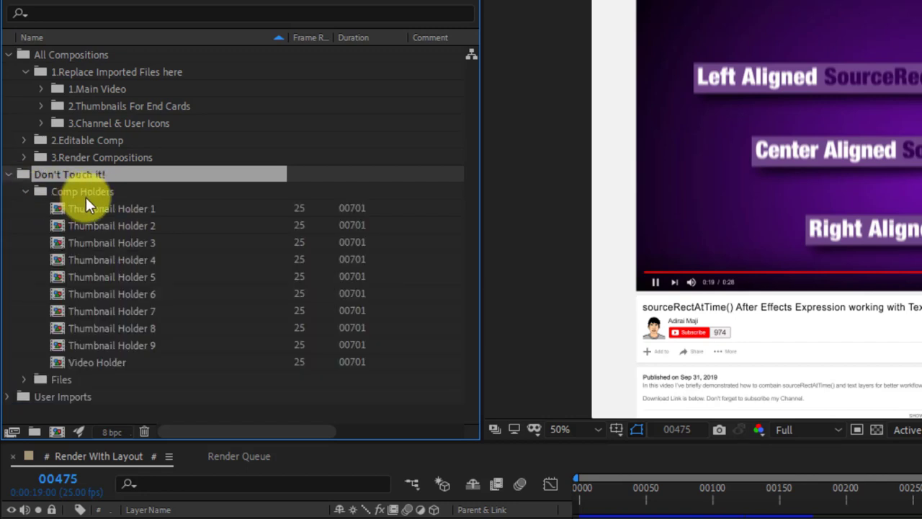
click(113, 361)
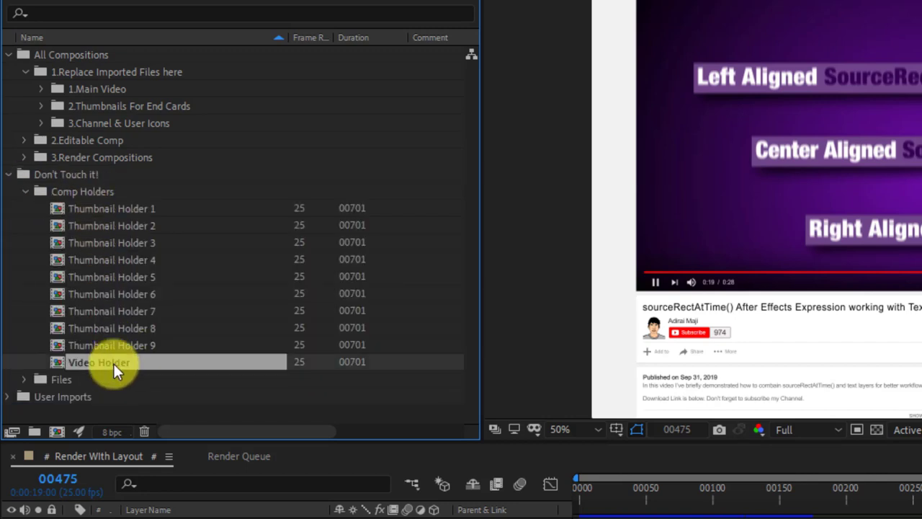
Expand 3.Render Compositions, 2.Editable Comp and 1.Replace Imported Files here, including their icon, thumbnail and video subfolders
click(24, 72)
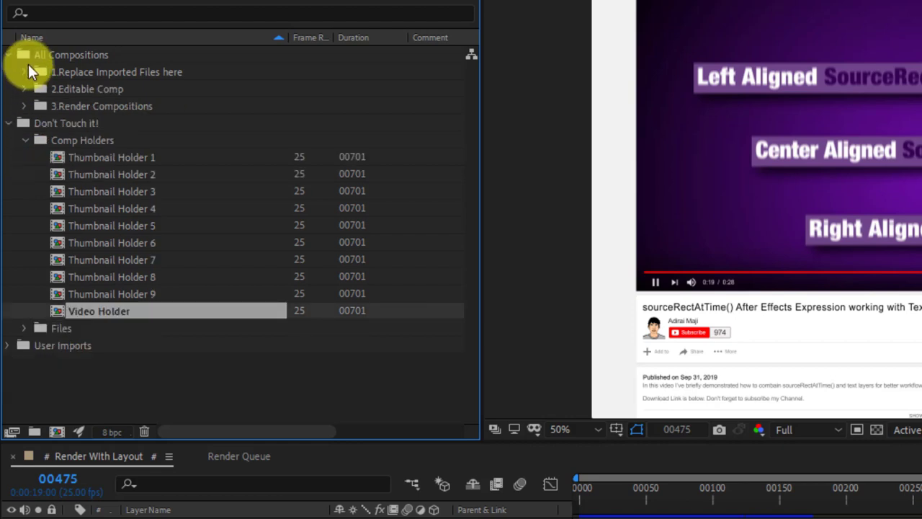
click(49, 55)
click(64, 106)
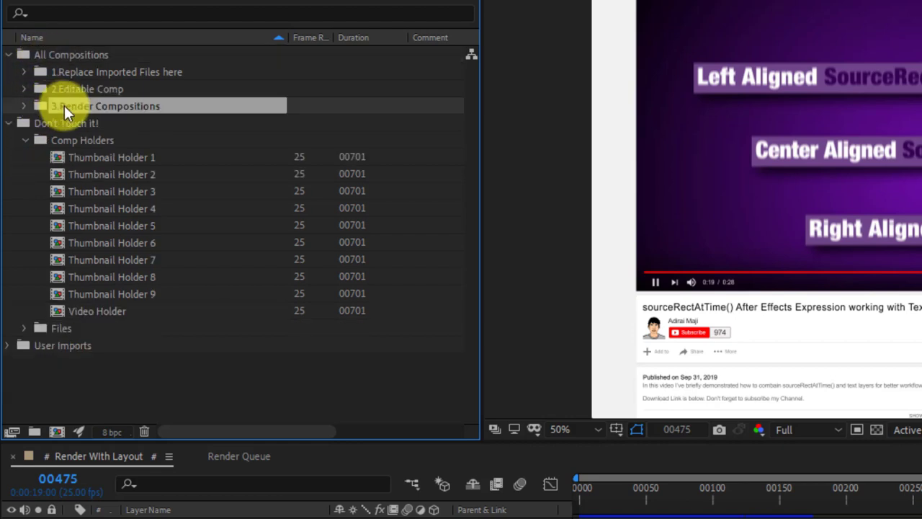
click(26, 106)
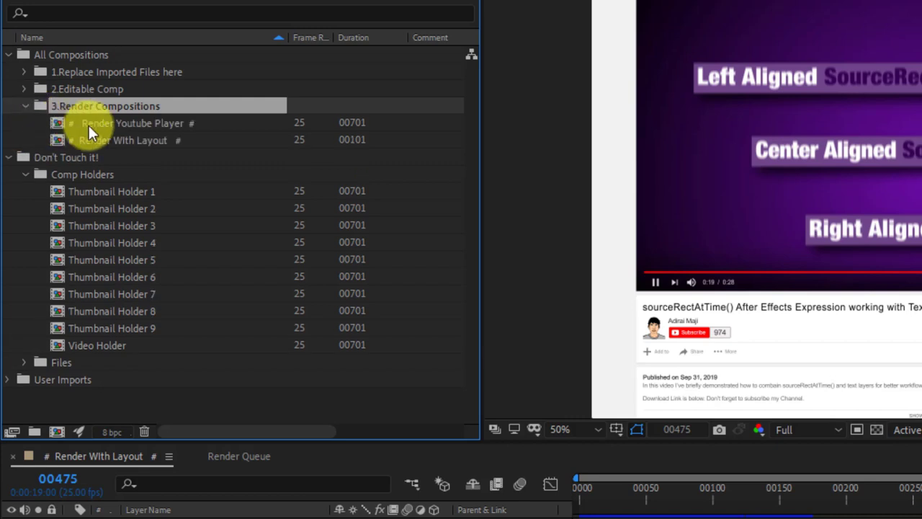
click(57, 86)
click(27, 88)
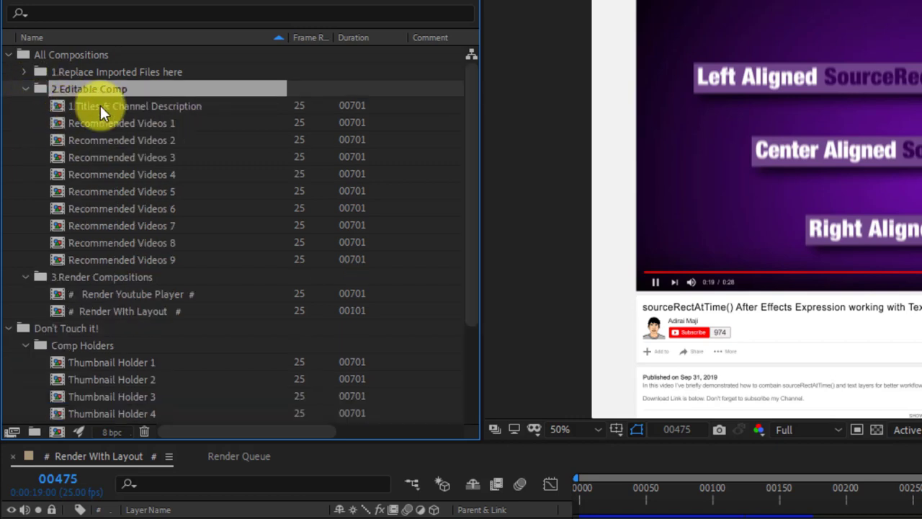
click(69, 72)
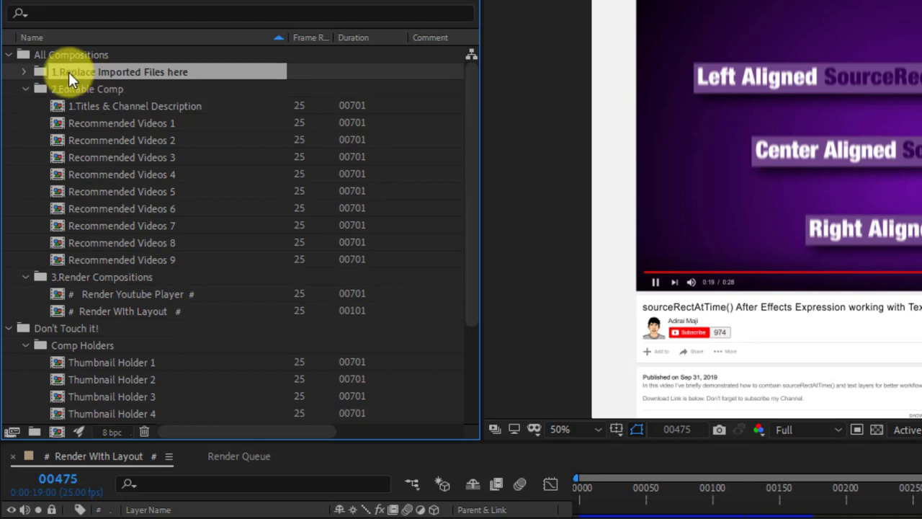
click(26, 72)
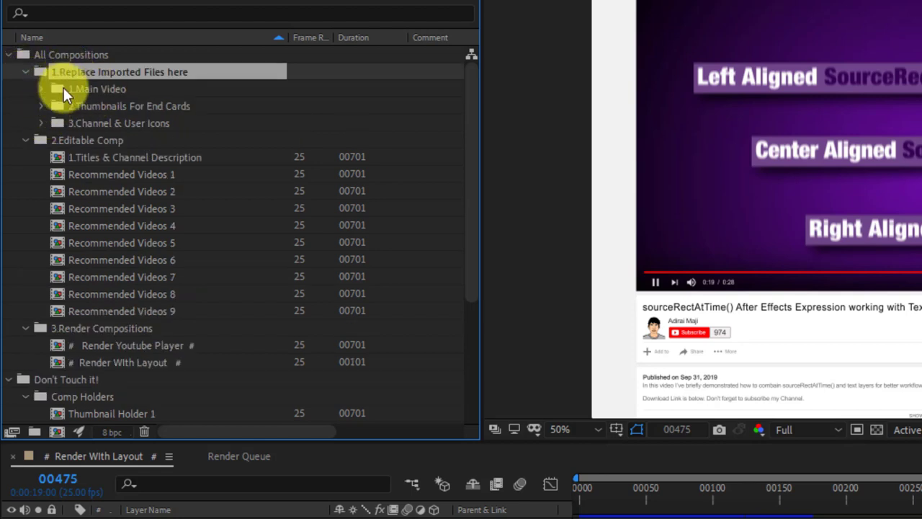
click(42, 123)
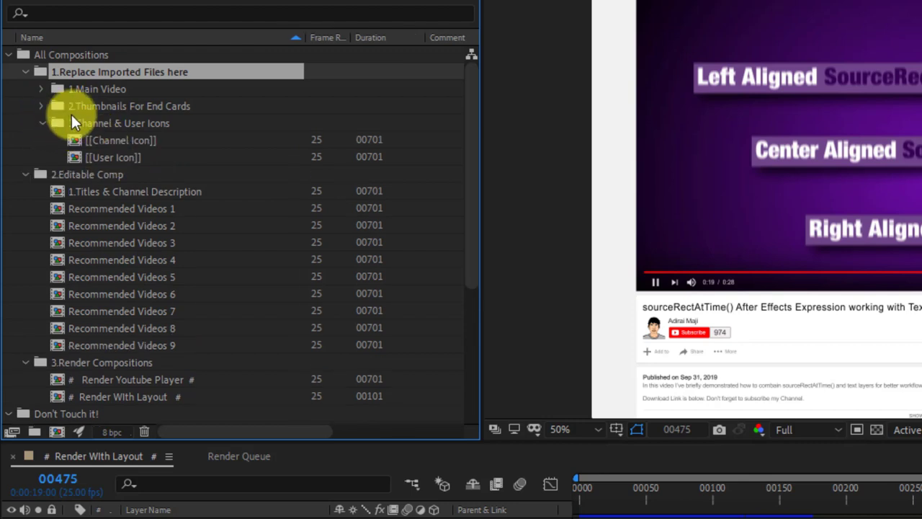
click(40, 107)
click(43, 89)
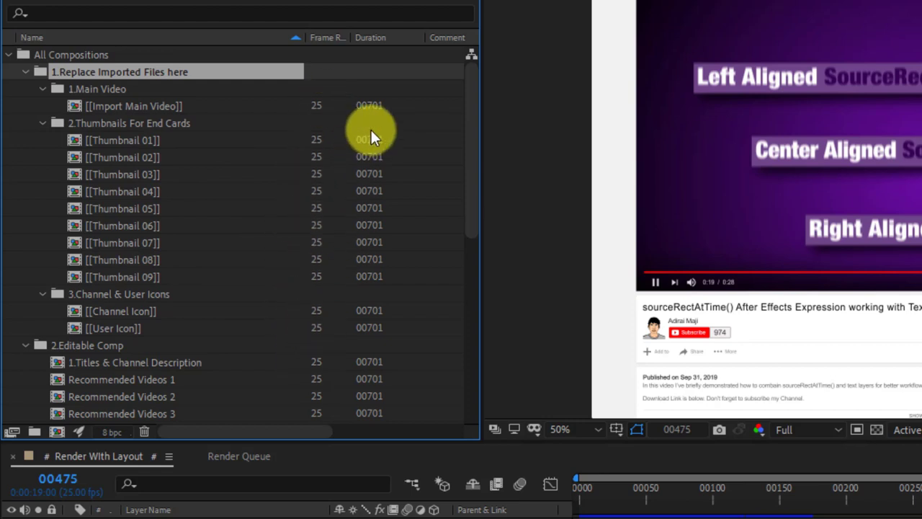
drag(476, 133, 477, 345)
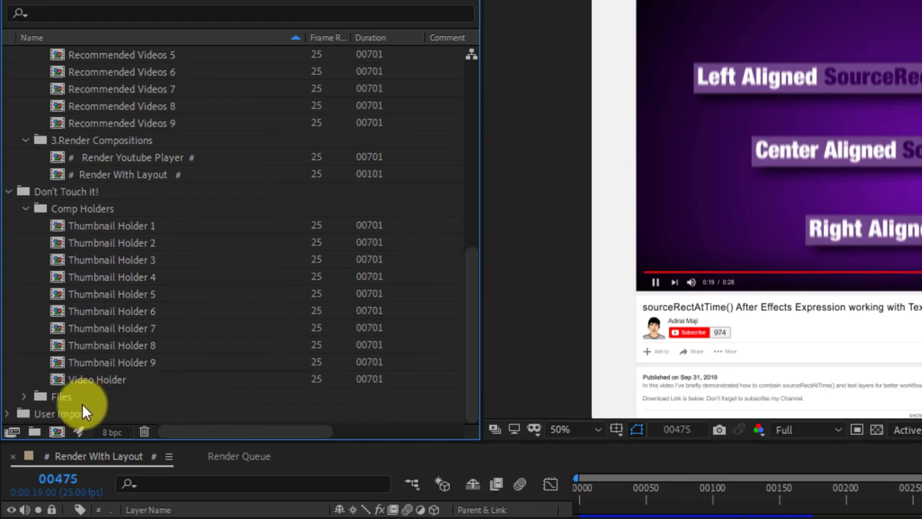
Expand User Imports and select Video Of Funny Cat.mp4 to read its 1920×1080, 59.94 fps, 01403-frame details
click(7, 414)
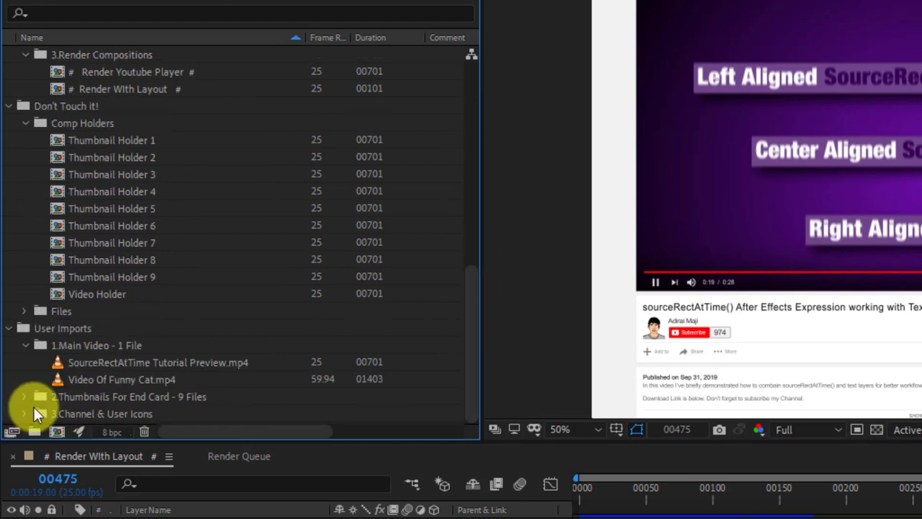
click(216, 363)
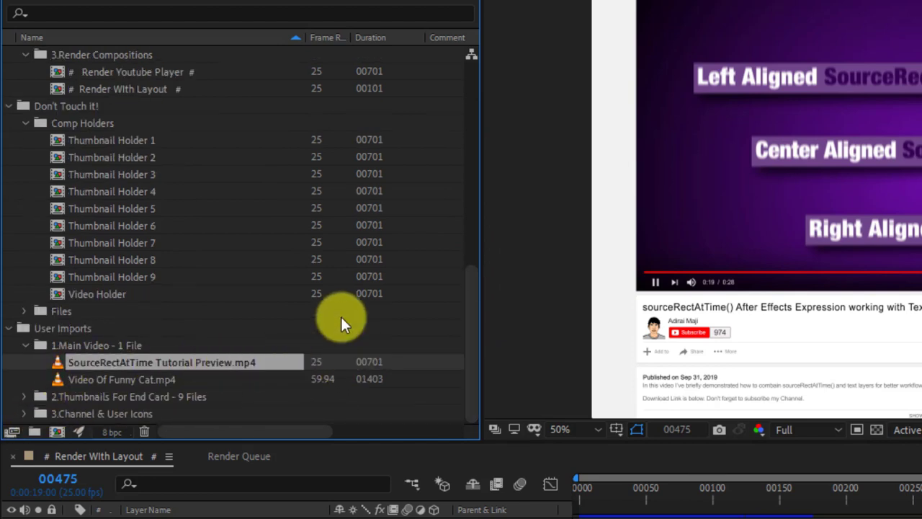
click(322, 380)
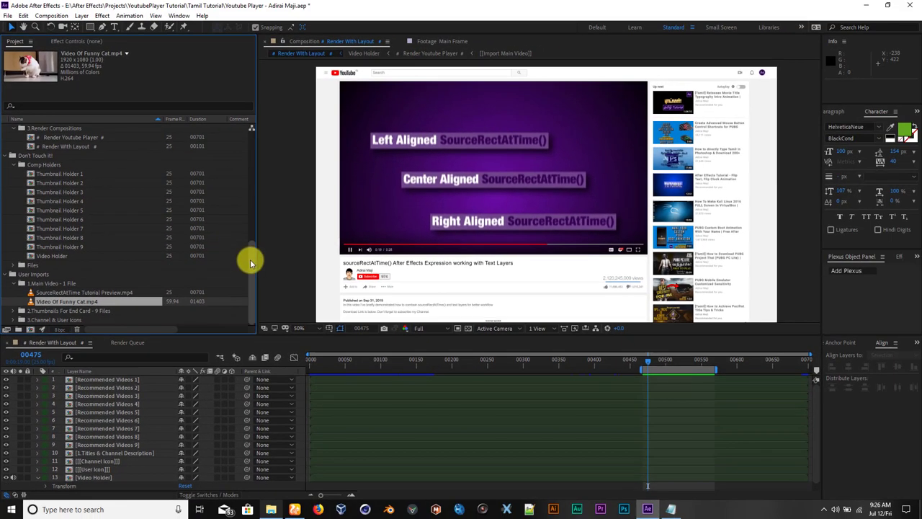
drag(250, 259, 255, 223)
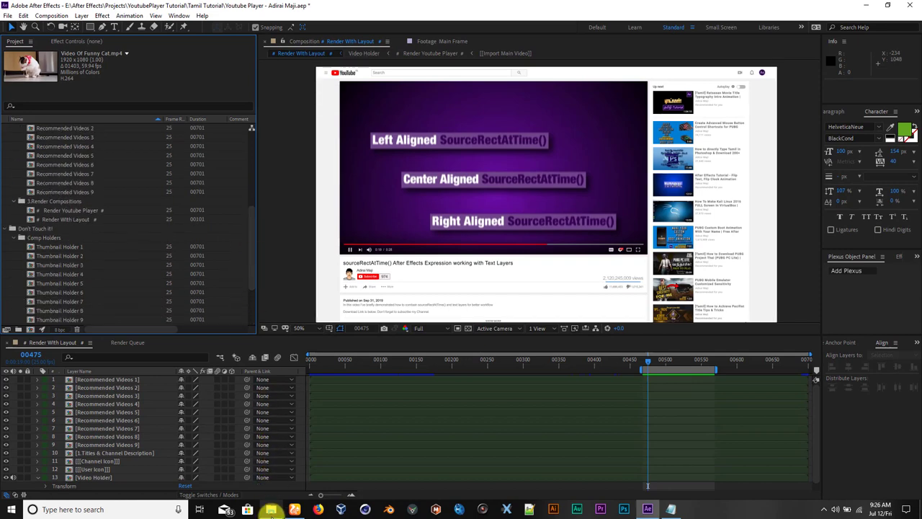
Copy the Tamil Tutorial folder's full path from File Explorer and return to After Effects
click(271, 509)
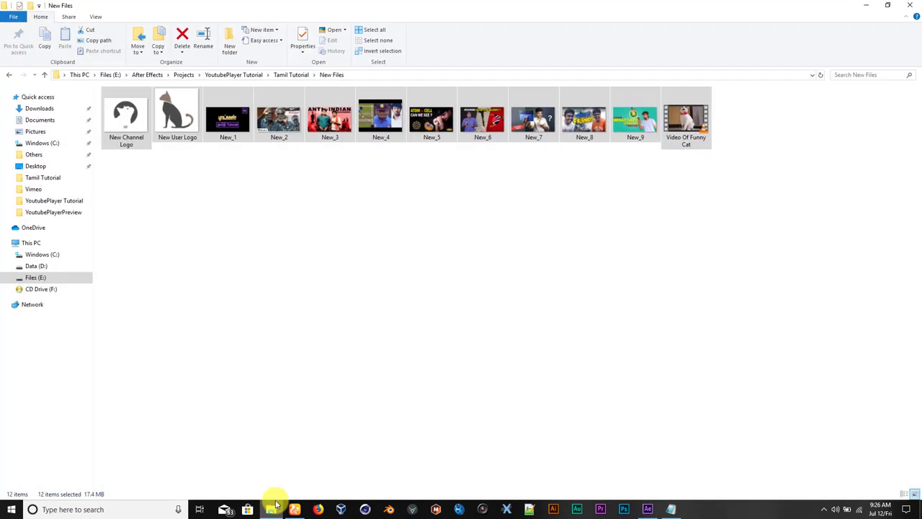
click(290, 75)
click(152, 144)
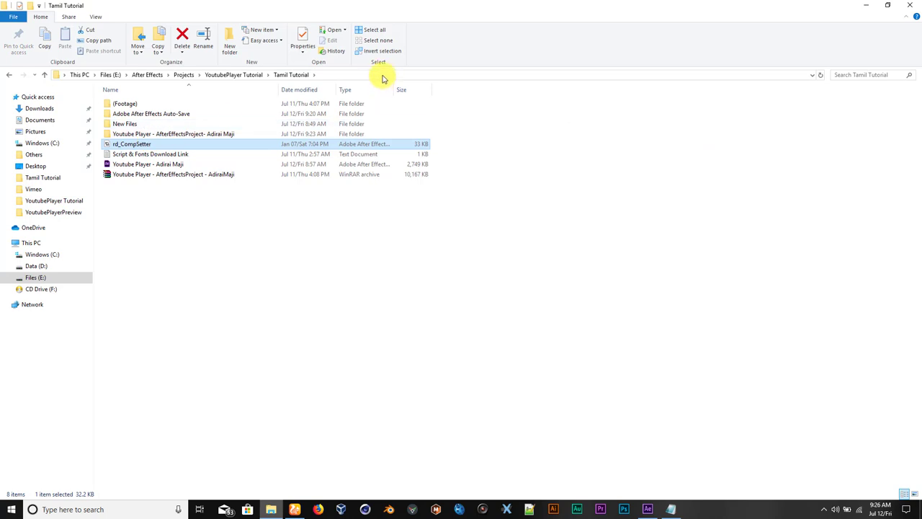
click(329, 74)
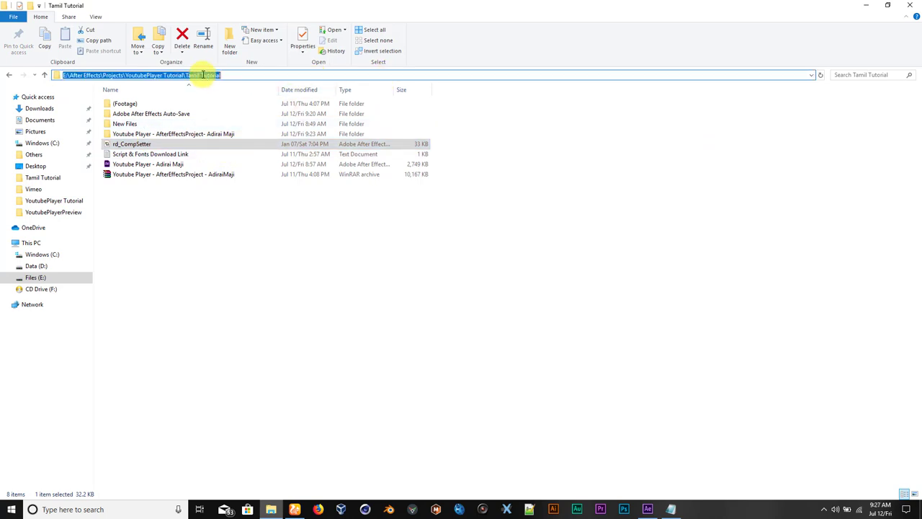
right_click(208, 77)
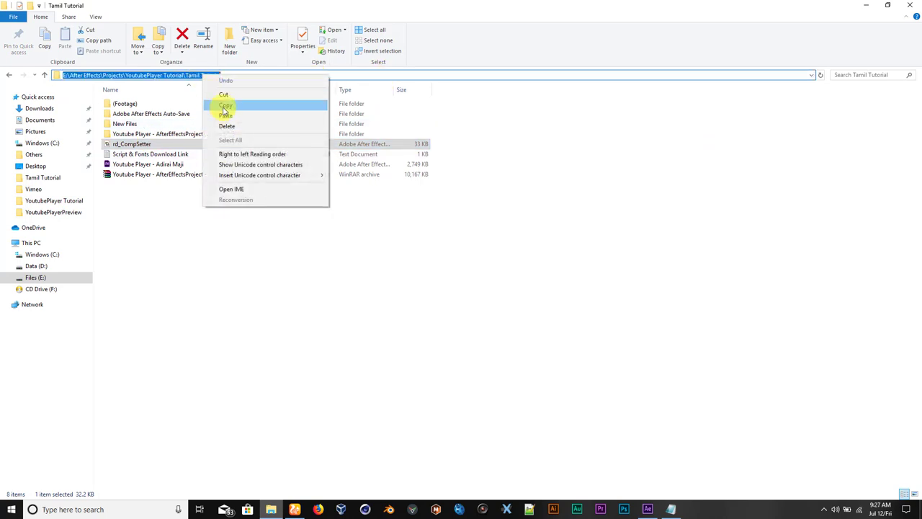
click(225, 106)
click(648, 509)
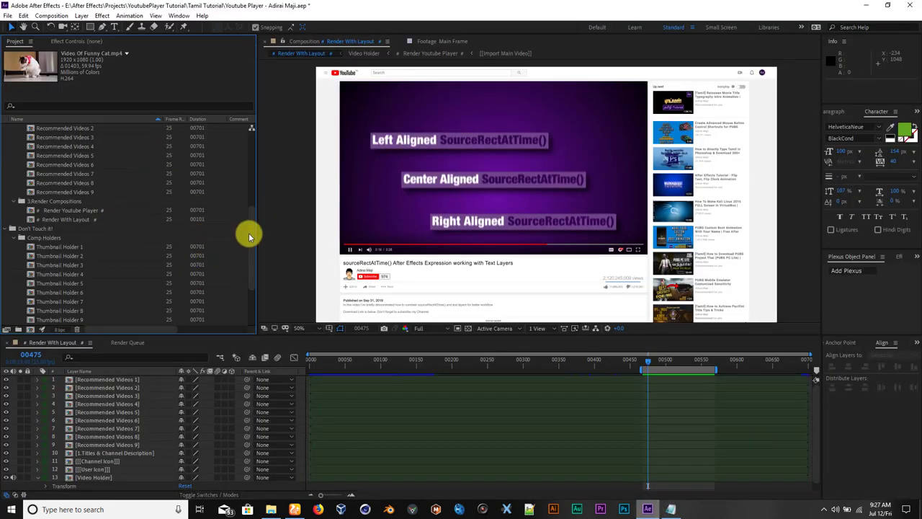
Run the rd_CompSetter script file from the pasted Tamil Tutorial folder via File > Scripts
scroll(249, 245, down, 3)
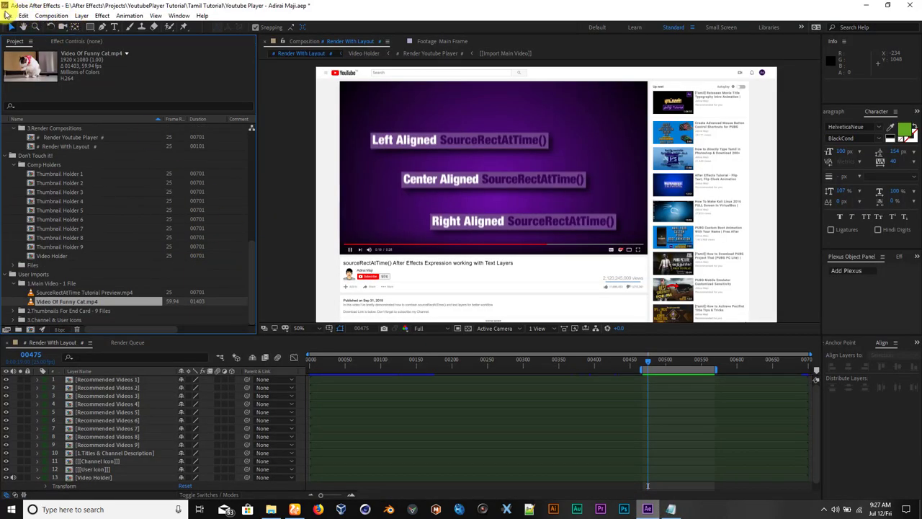
click(7, 15)
mouse_move(58, 276)
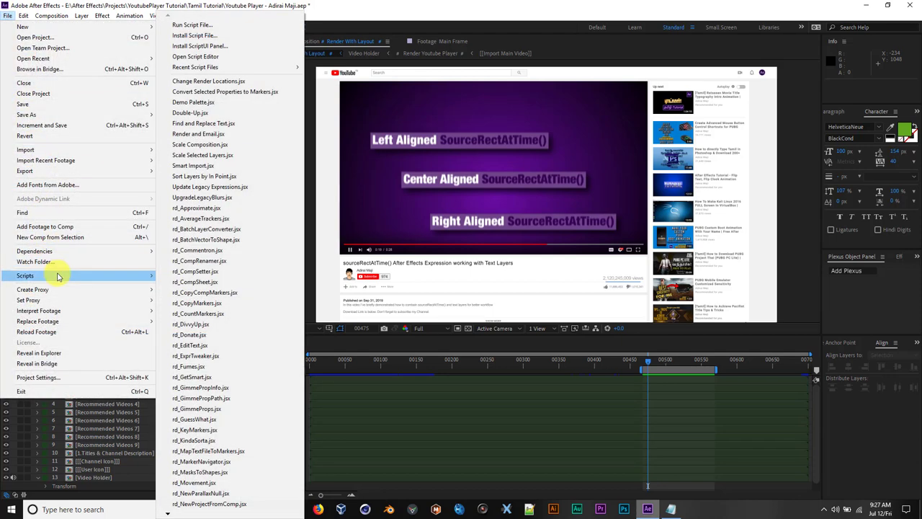
click(210, 27)
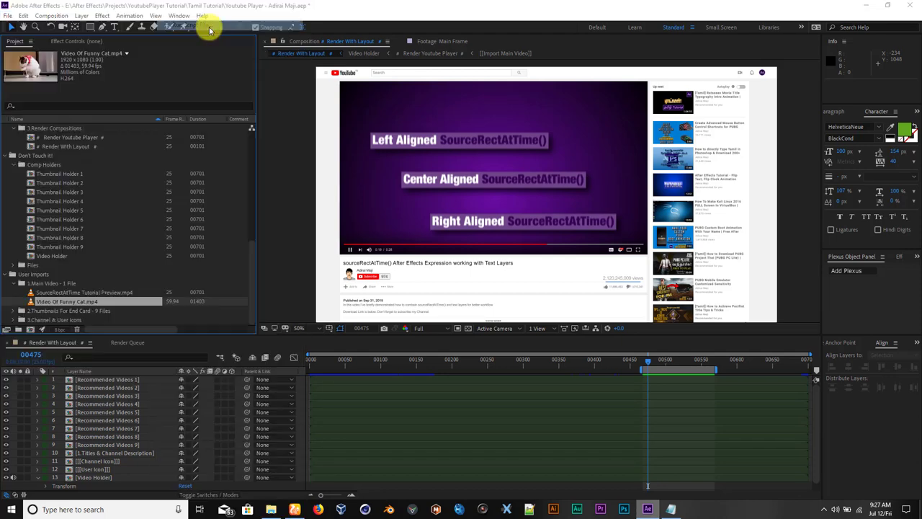
click(177, 45)
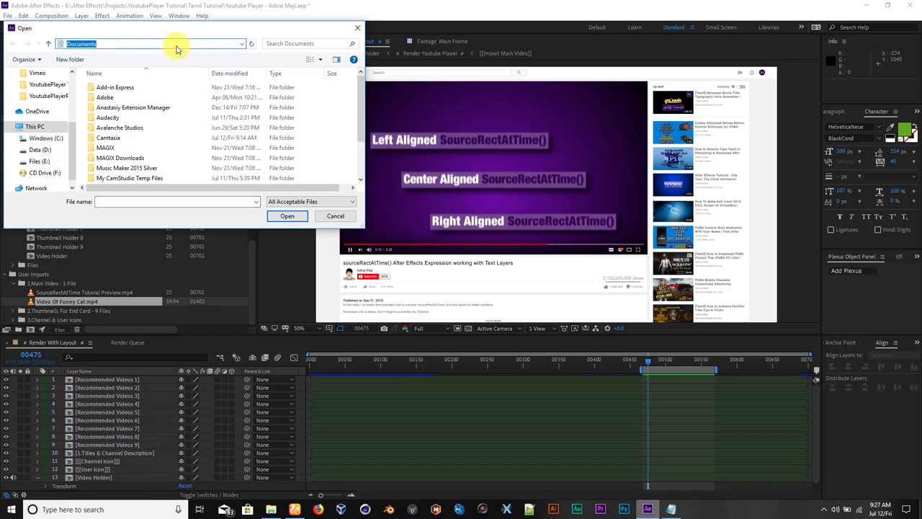
key(ctrl+v)
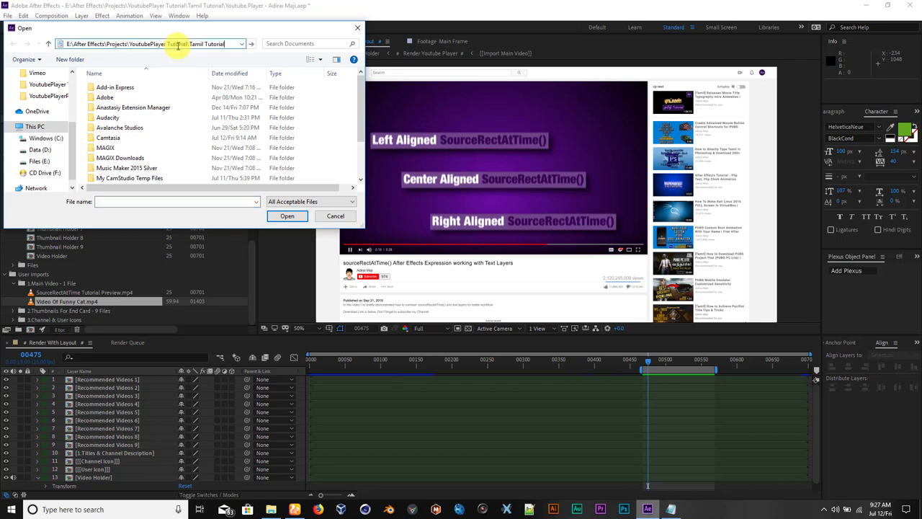
key(Return)
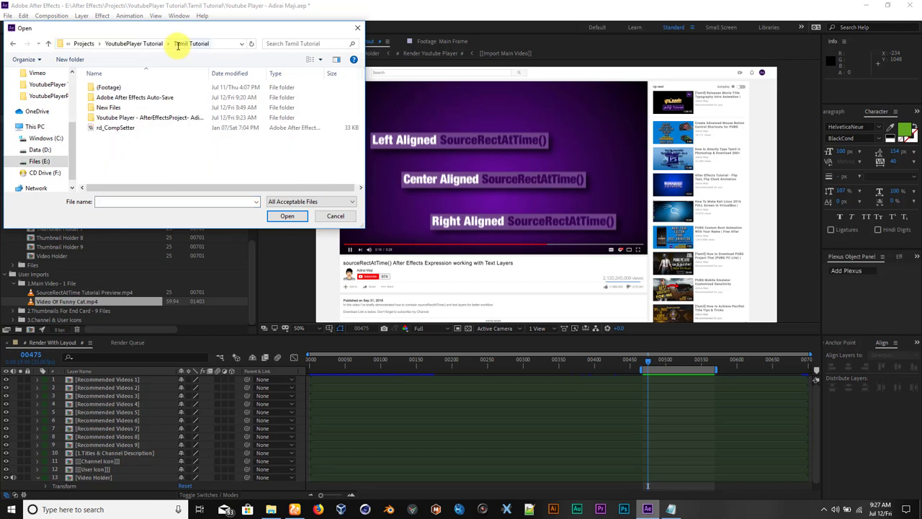
click(118, 129)
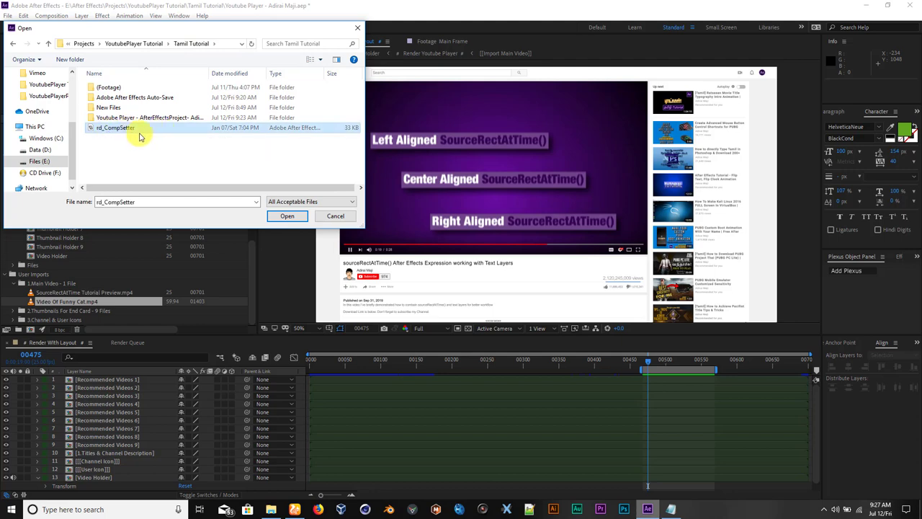
click(282, 215)
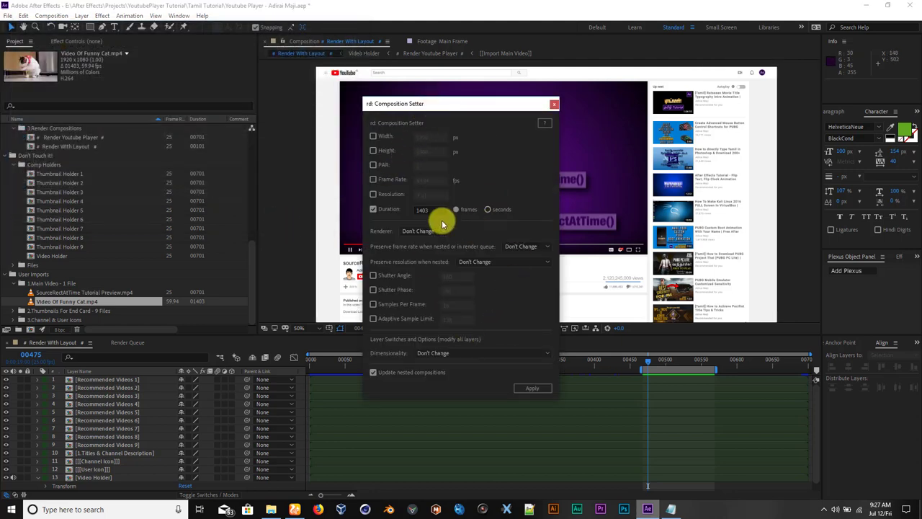
Enable Frame Rate at 59.94, keep Duration at 1403 frames, and turn on Update nested compositions
click(250, 252)
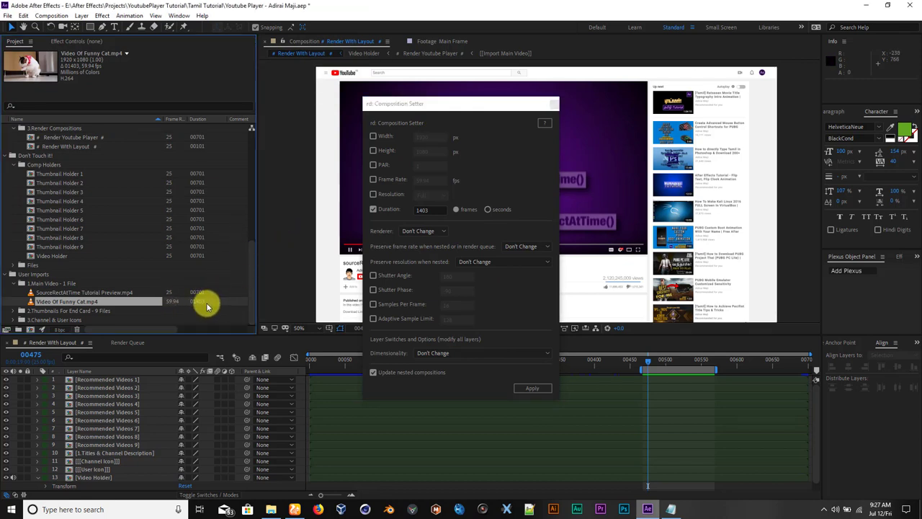
click(389, 182)
click(389, 180)
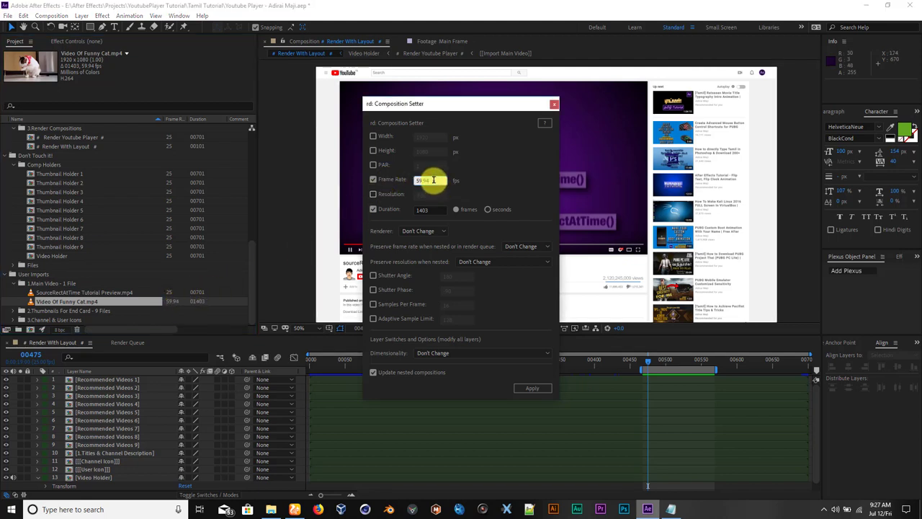
double_click(431, 180)
text(59.94)
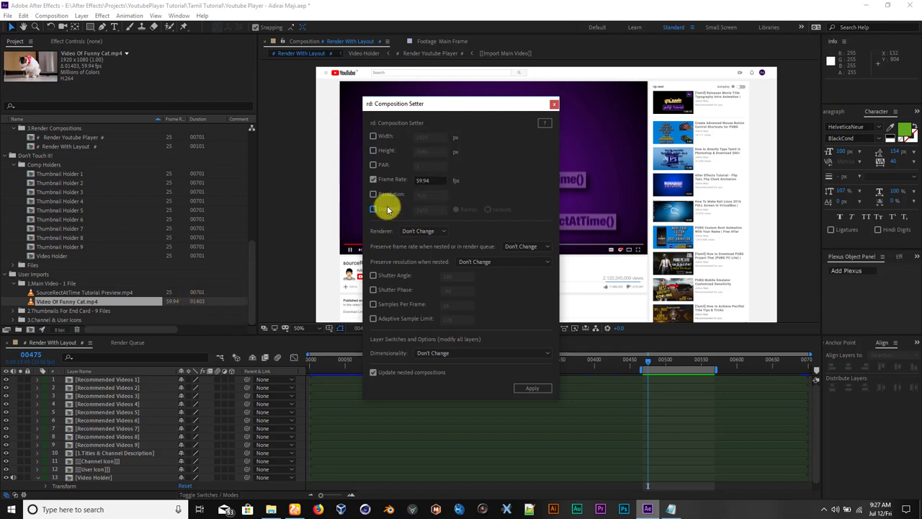
double_click(421, 209)
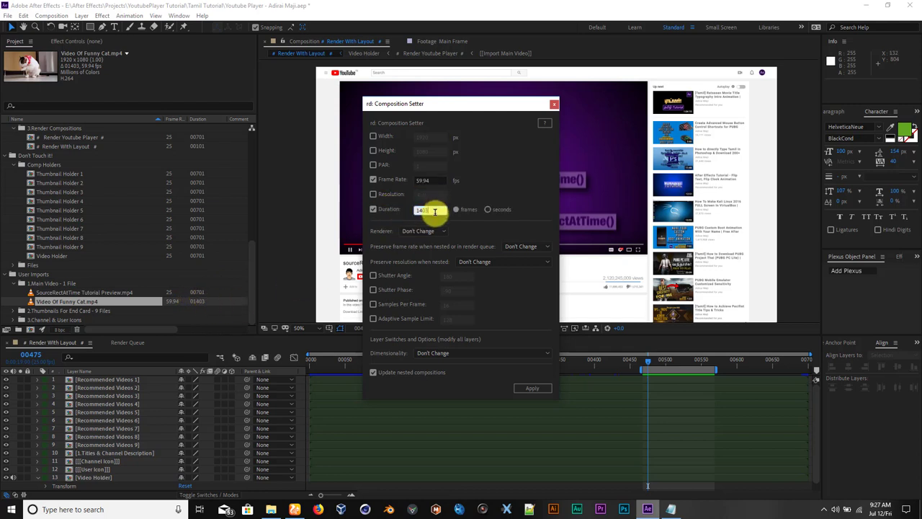
text(14)
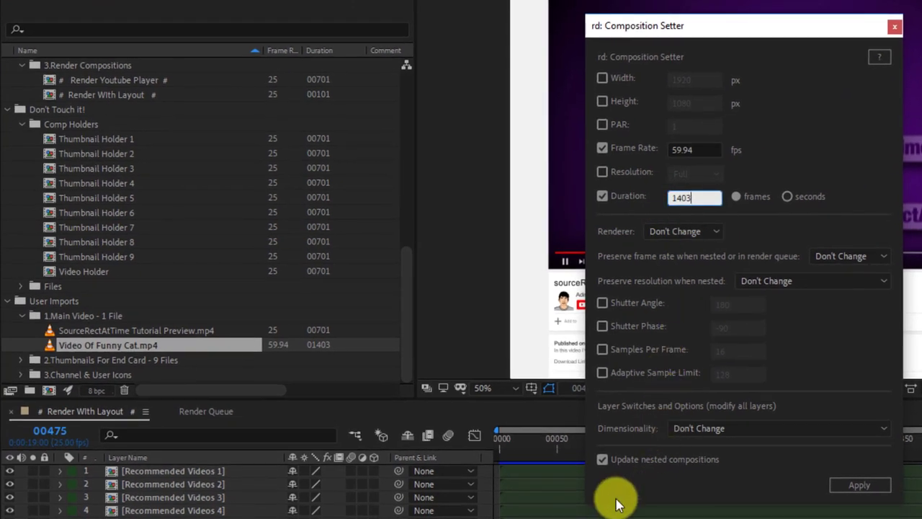
click(602, 460)
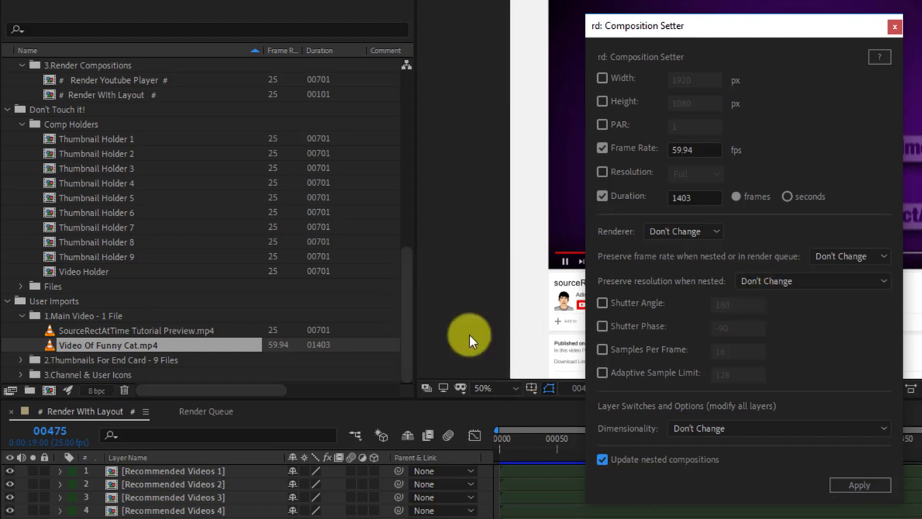
drag(405, 323, 405, 130)
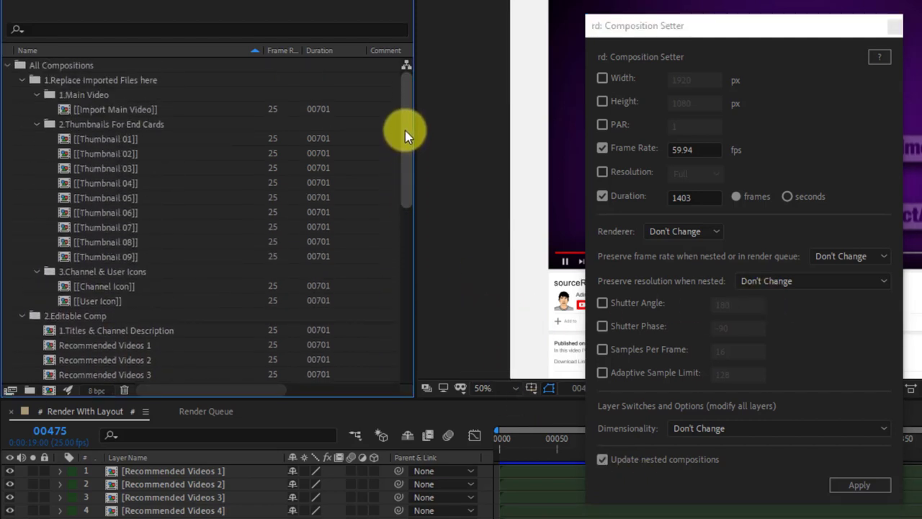
Select the Render With Layout composition inside the 3.Render Compositions folder
click(49, 67)
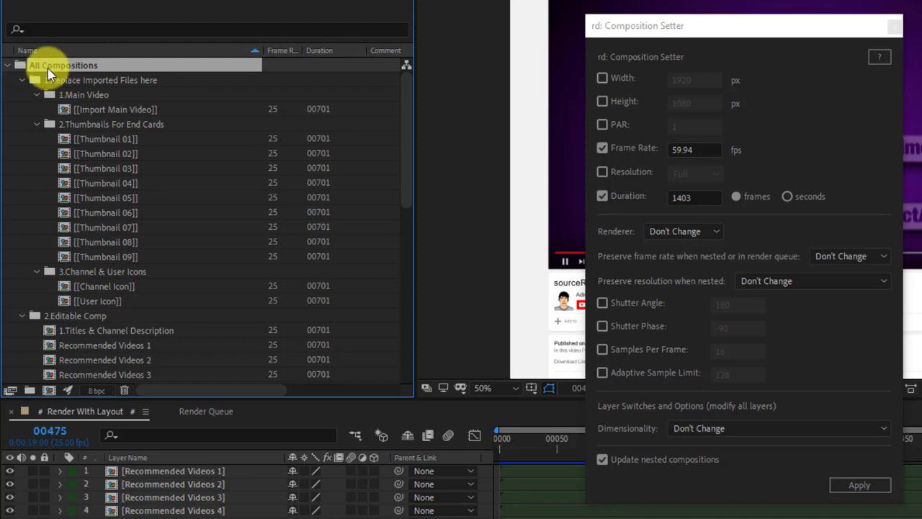
click(23, 80)
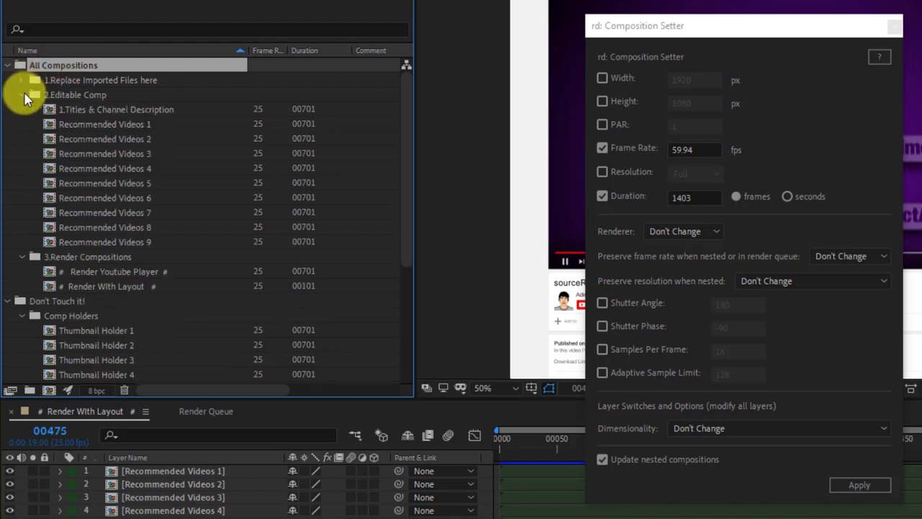
click(22, 95)
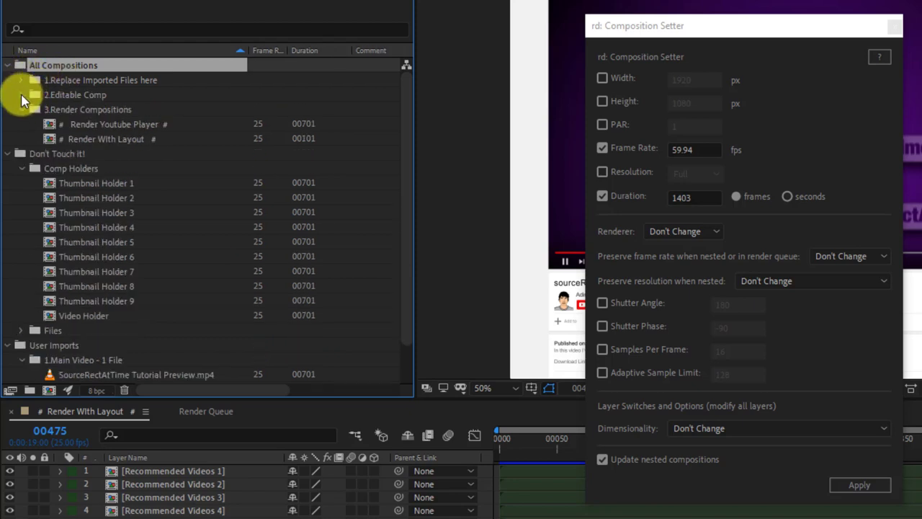
click(72, 111)
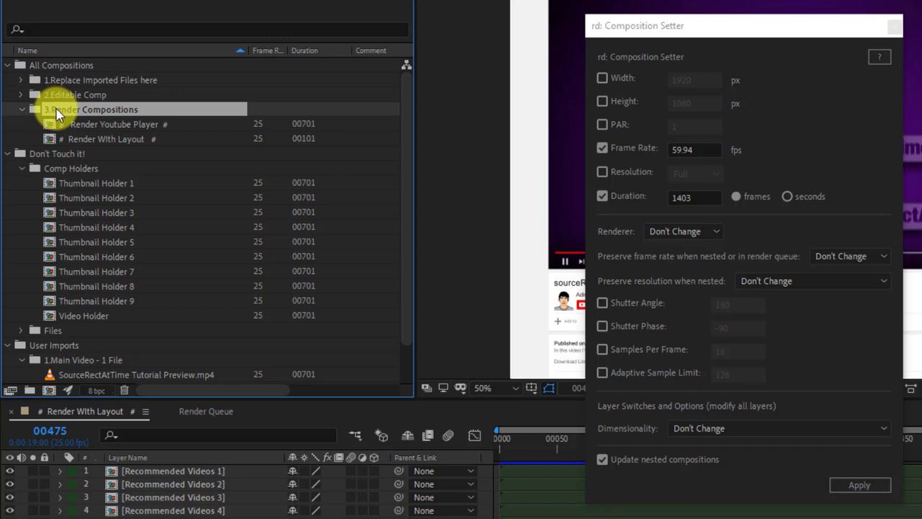
click(108, 141)
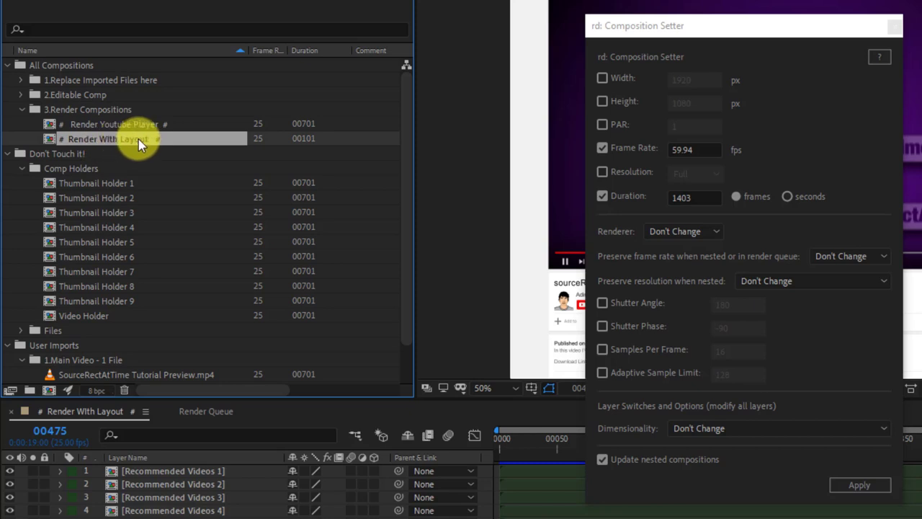
click(21, 95)
click(21, 80)
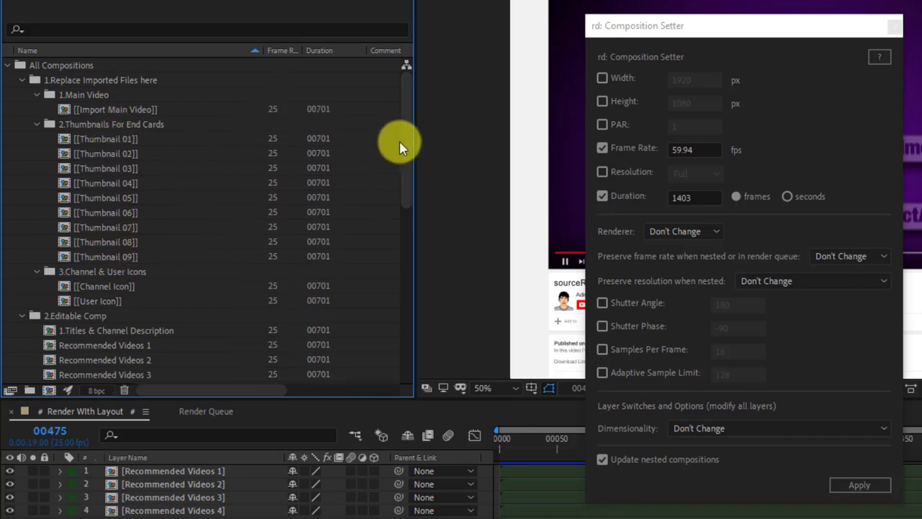
drag(408, 148, 408, 257)
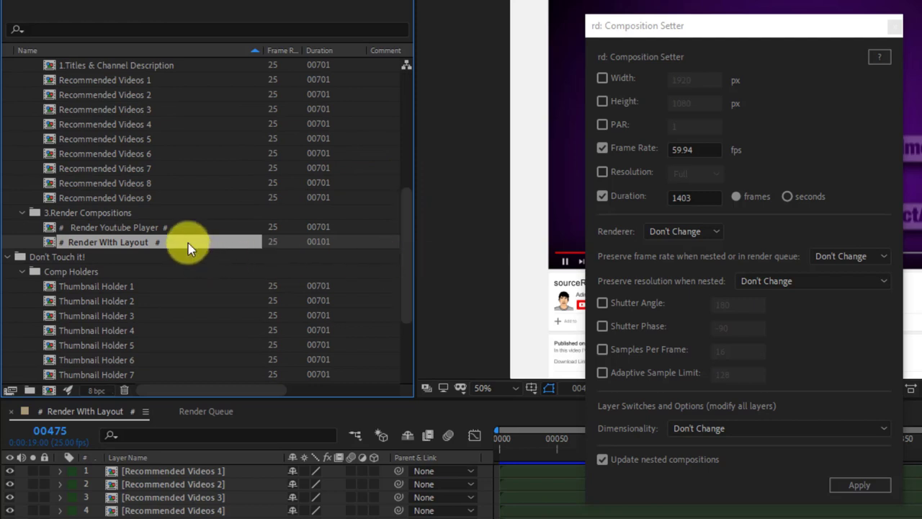
click(153, 228)
click(140, 241)
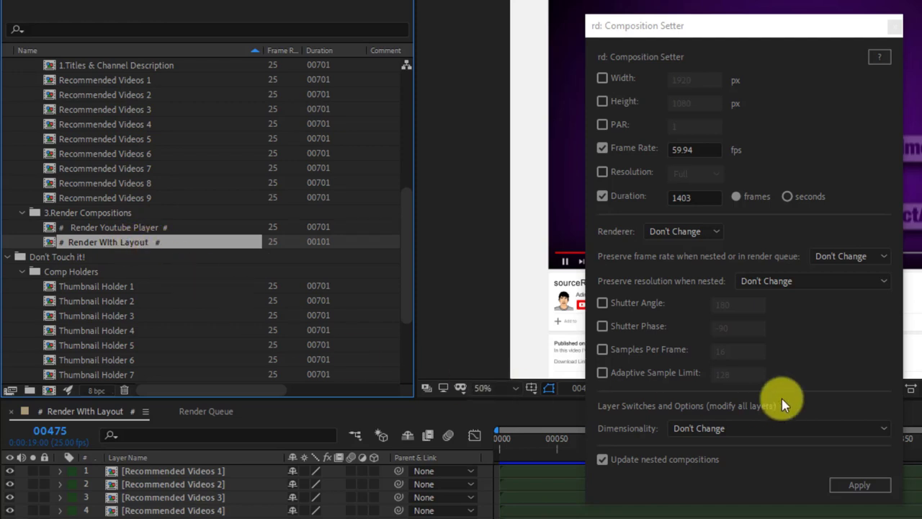
Apply the 59.94 fps, 1403-frame Composition Setter values to Render With Layout
click(830, 342)
click(847, 486)
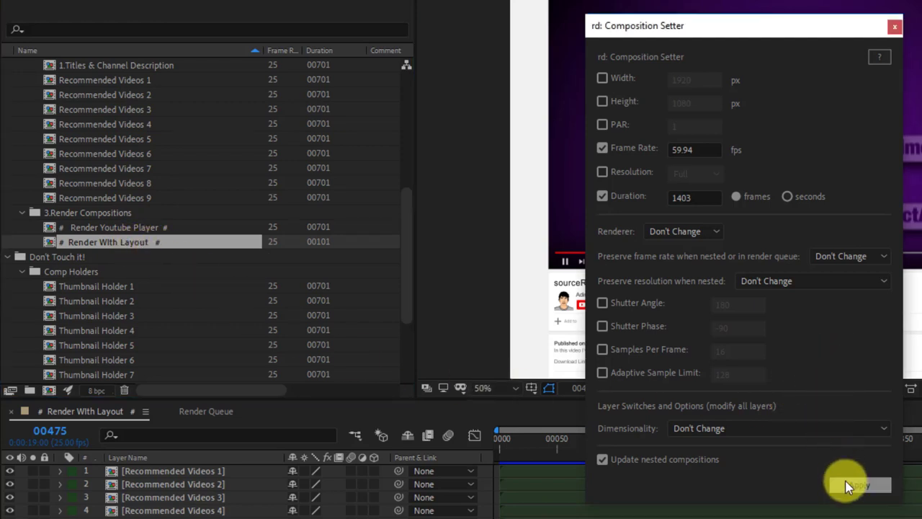
click(702, 151)
click(706, 195)
click(144, 242)
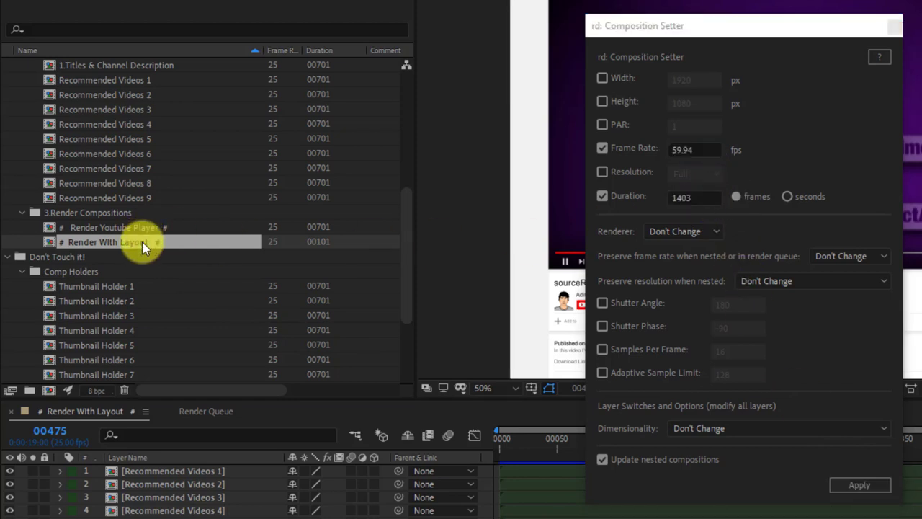
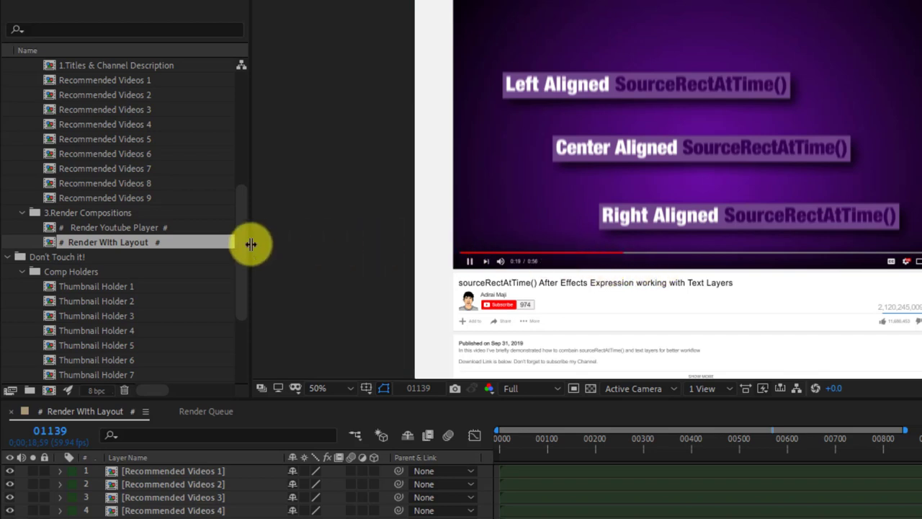
Widen the Project panel to show Video Of Funny Cat.mp4's duration: 01403 frames at 59.94 fps
drag(251, 244, 440, 263)
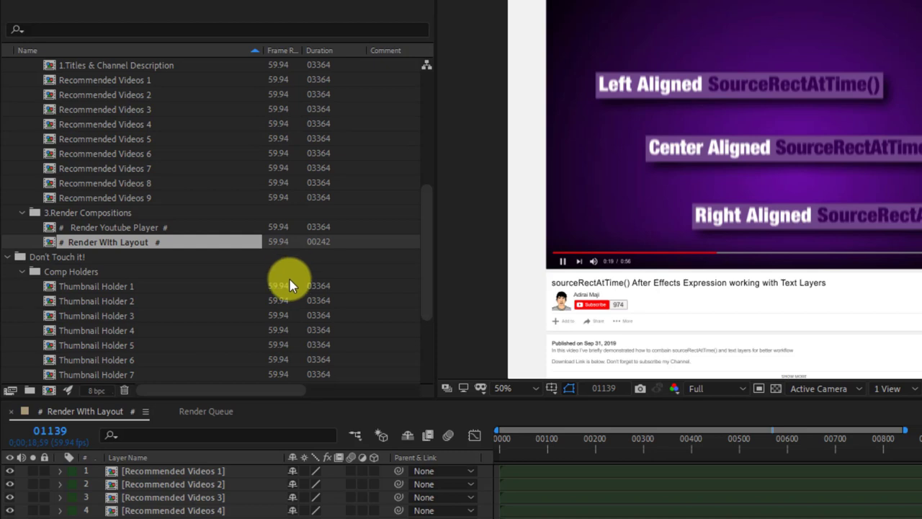
scroll(288, 284, down, 5)
click(274, 345)
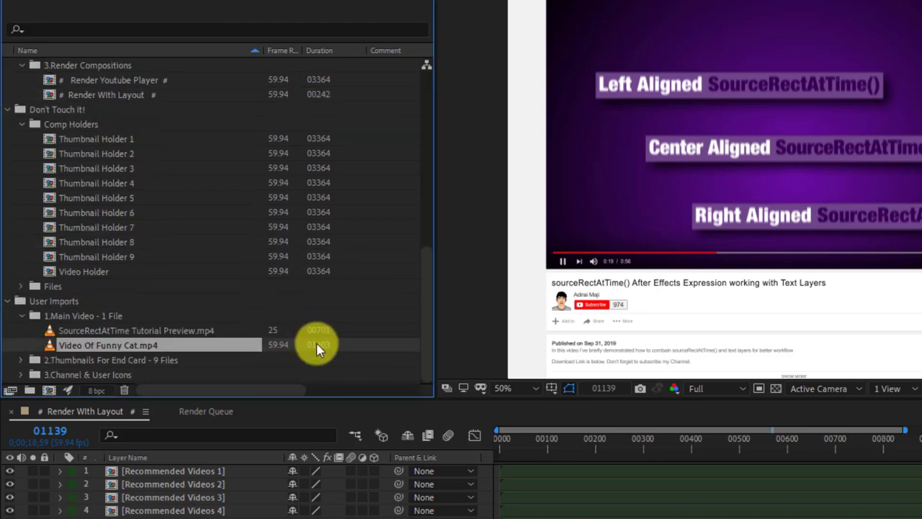
click(321, 256)
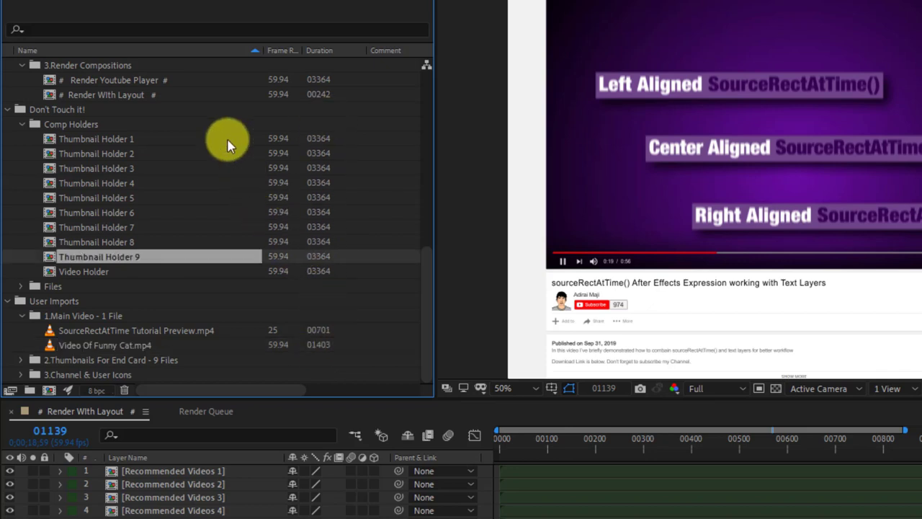
Run the rd_CompSetter script from File > Scripts and position its panel
click(21, 0)
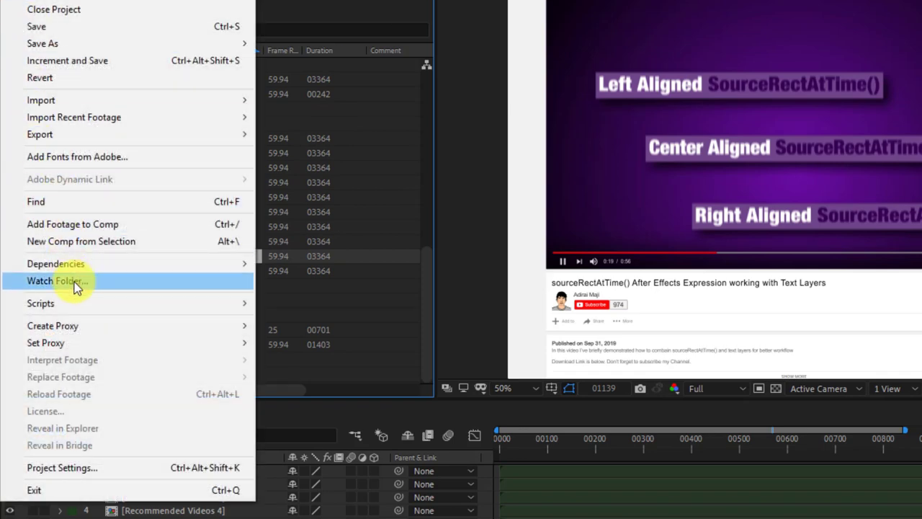
mouse_move(85, 304)
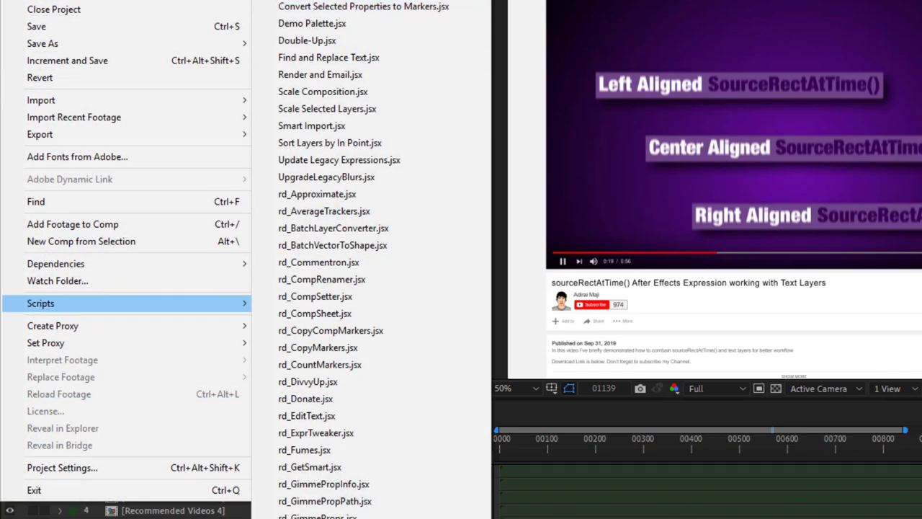
click(315, 296)
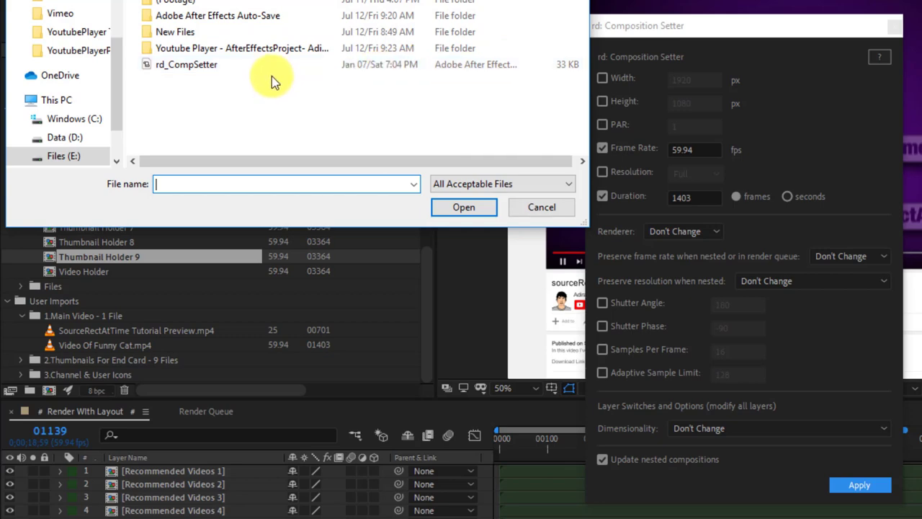
click(258, 68)
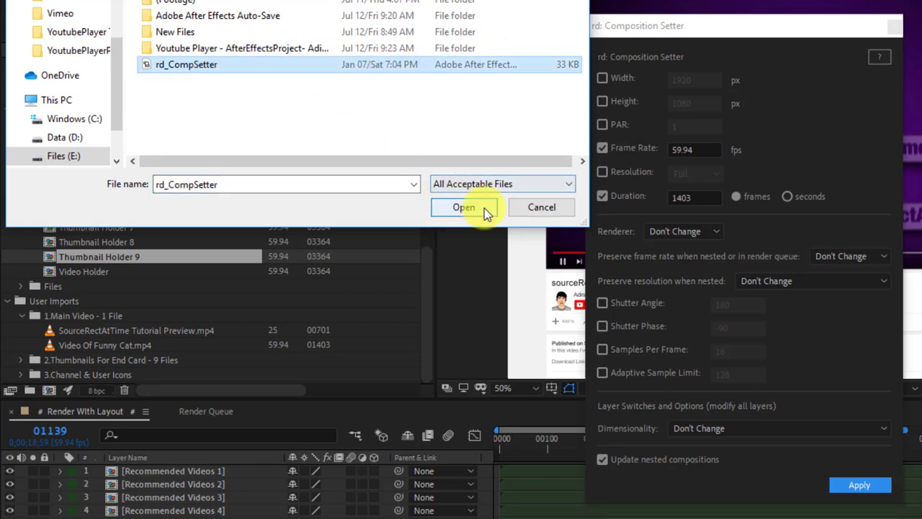
click(542, 207)
drag(731, 45, 706, 0)
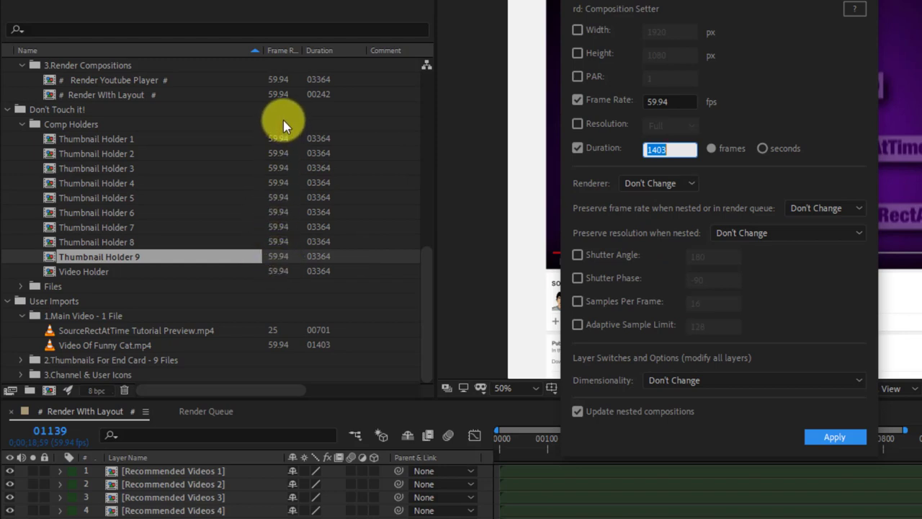
In Composition Setter, disable Frame Rate and keep Duration at 1403 frames
click(581, 102)
click(583, 146)
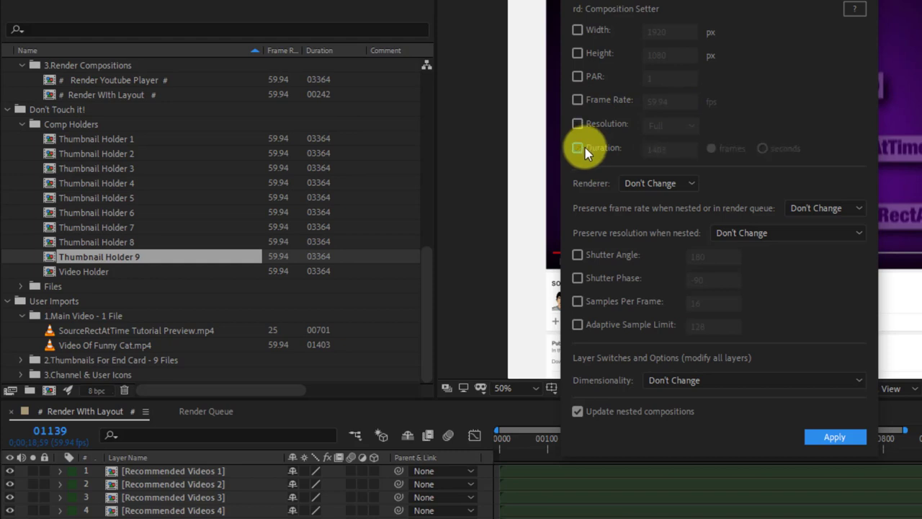
click(578, 147)
click(671, 149)
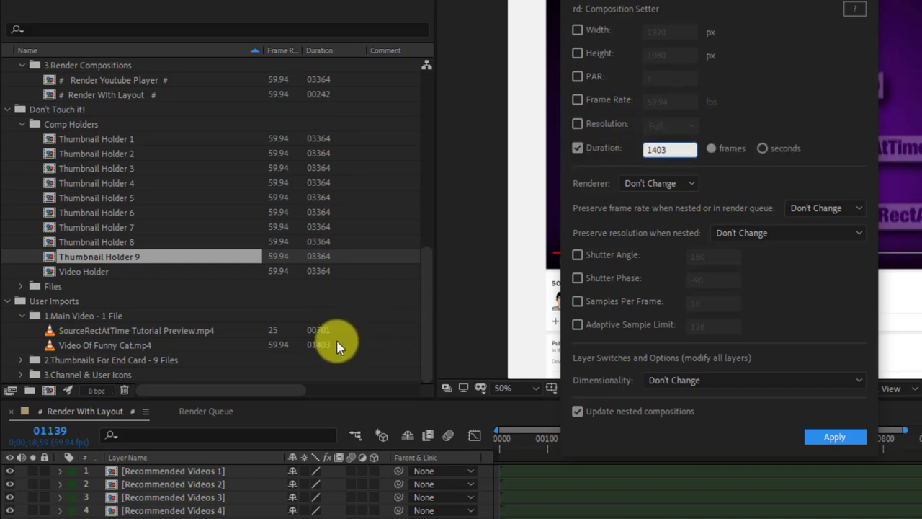
click(716, 152)
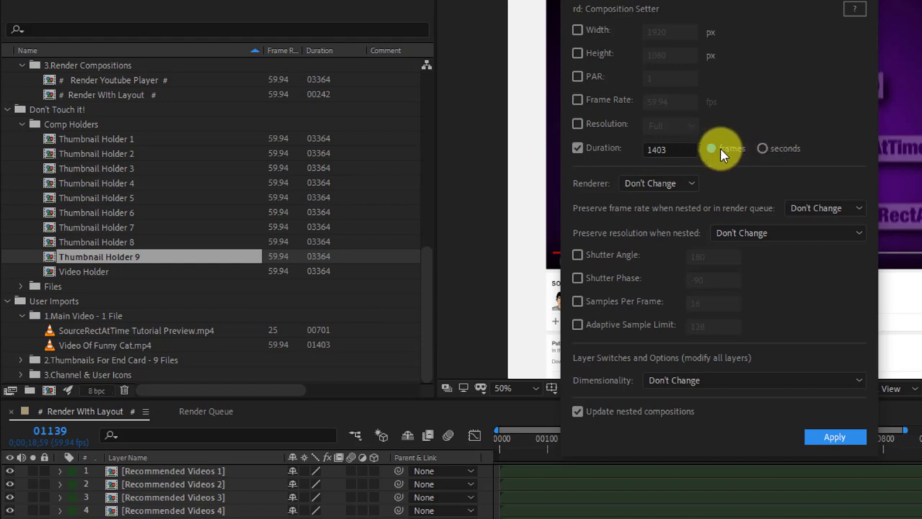
drag(428, 278, 292, 238)
Apply the 1403-frame duration to the selected project compositions
click(104, 256)
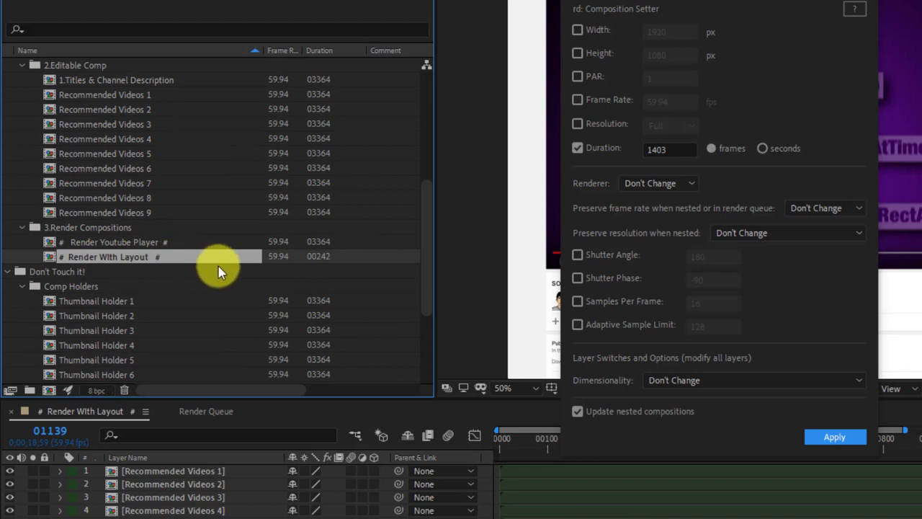
click(836, 438)
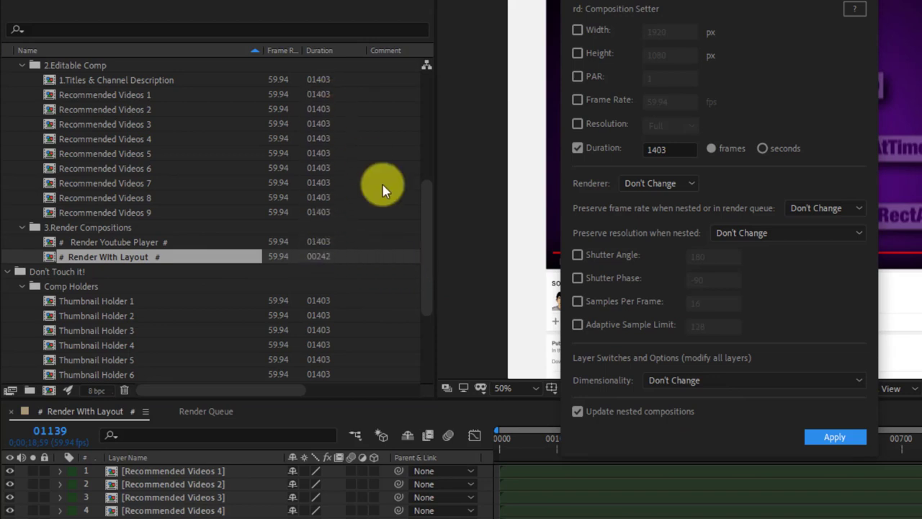
drag(422, 229, 332, 212)
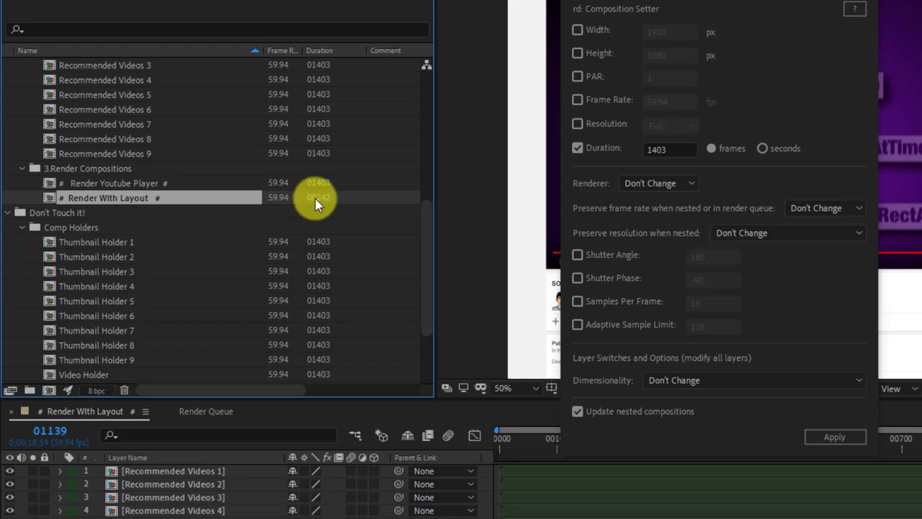
click(829, 438)
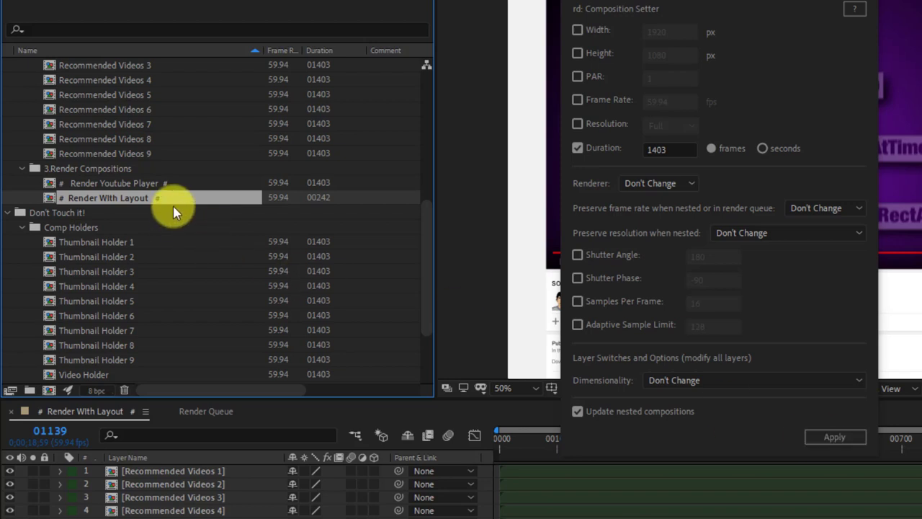
click(825, 439)
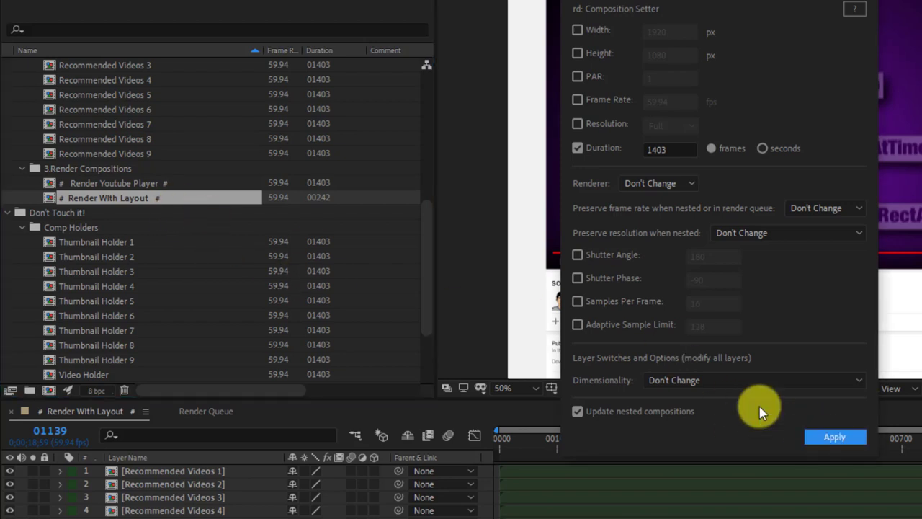
drag(426, 253, 438, 270)
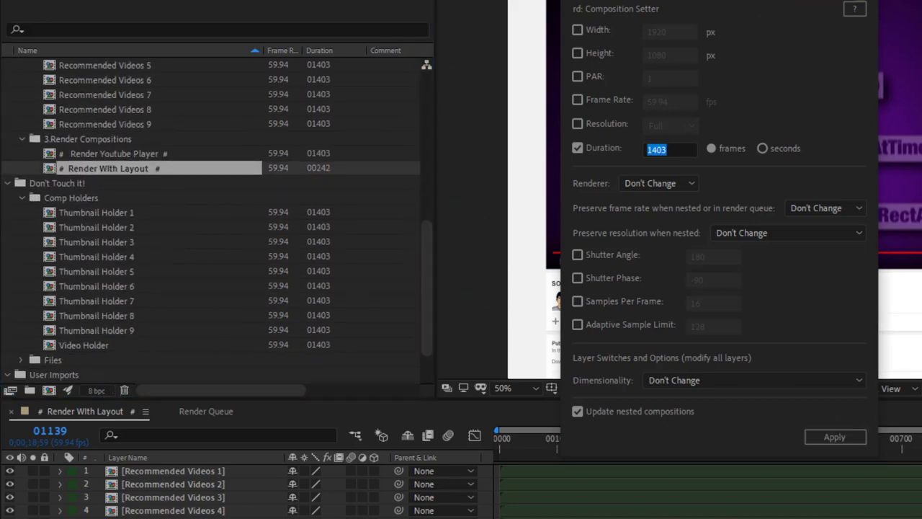
Run the rd_CompSetter script again from File > Scripts
key(alt+f)
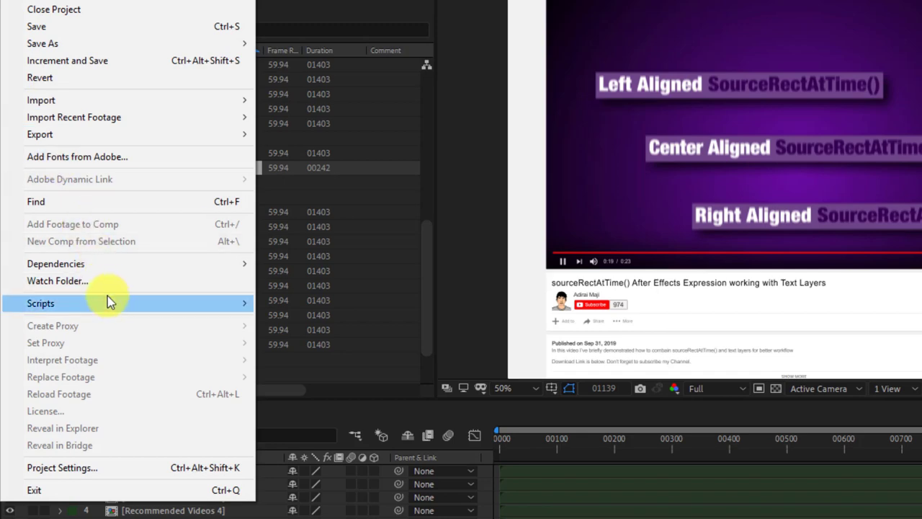
mouse_move(115, 303)
click(404, 2)
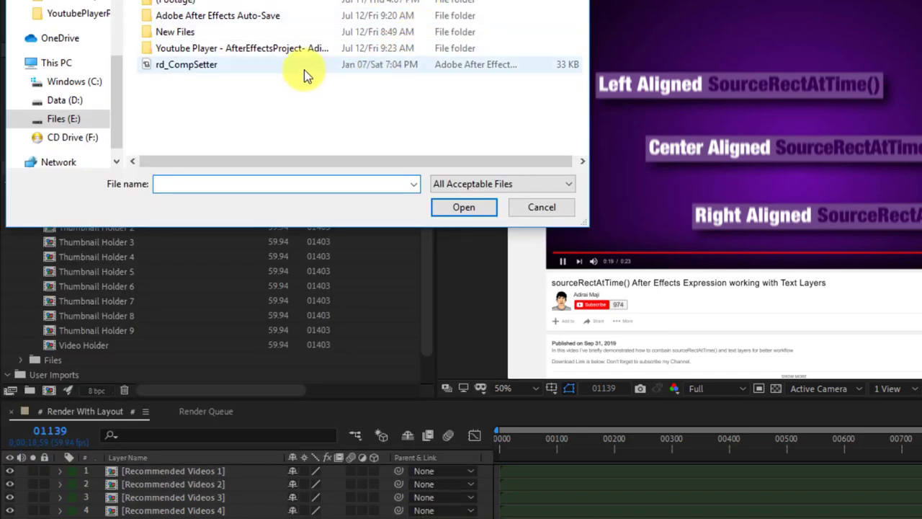
double_click(304, 70)
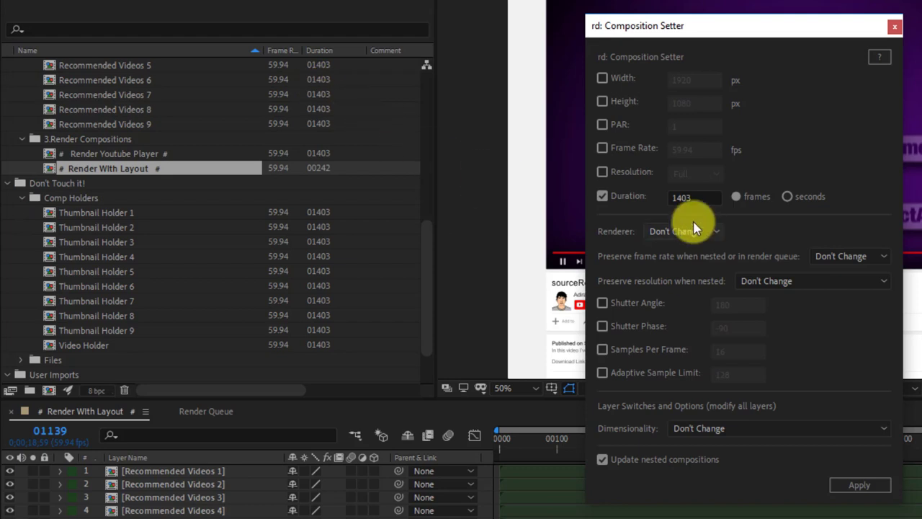
Select Render With Layout in the Don't Touch it! folder and apply the 1403-frame duration
click(619, 197)
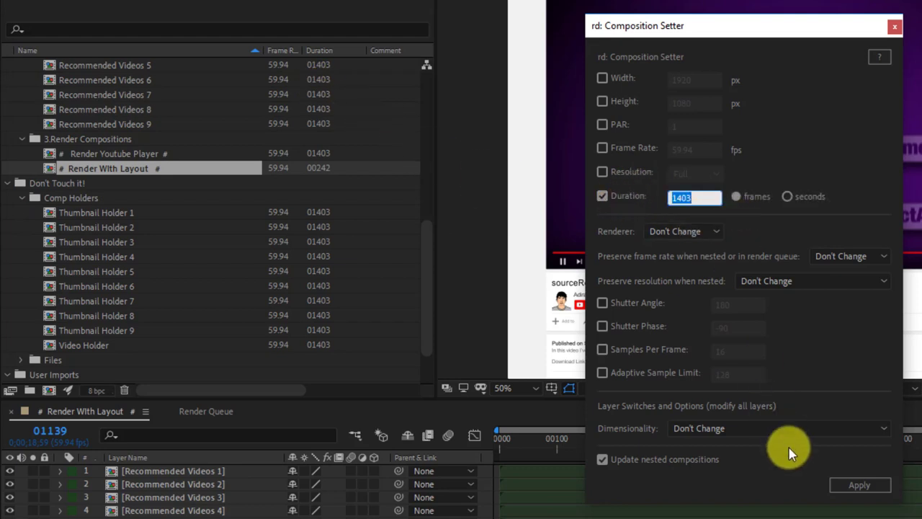
click(179, 183)
click(180, 168)
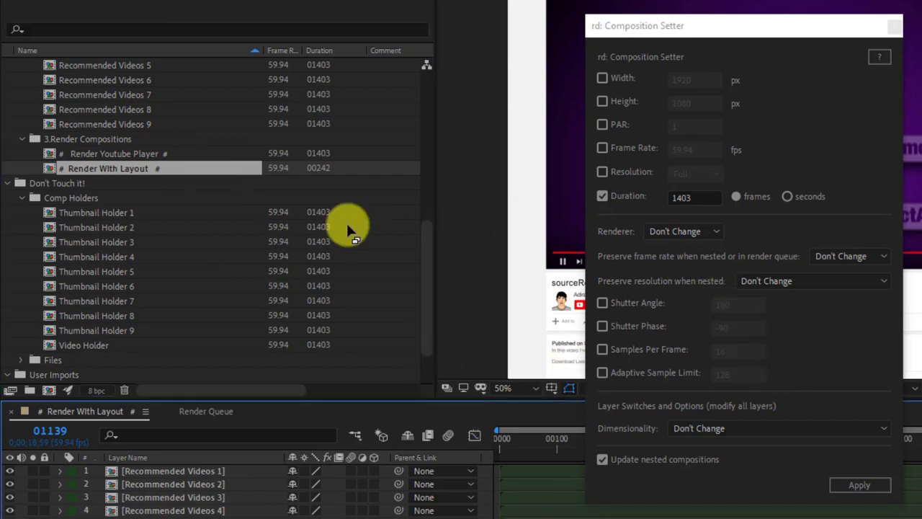
click(861, 488)
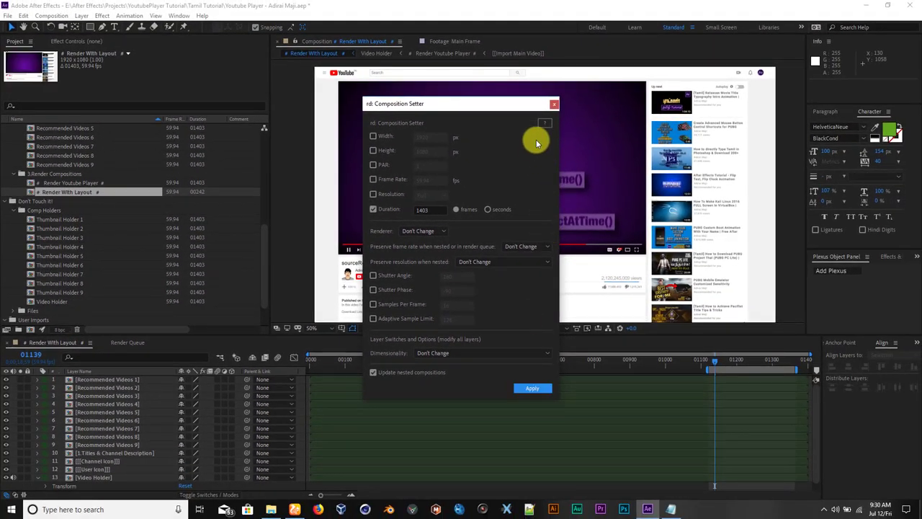
Close Composition Setter and stretch Render With Layout's work area from 00000 to 01402
click(553, 103)
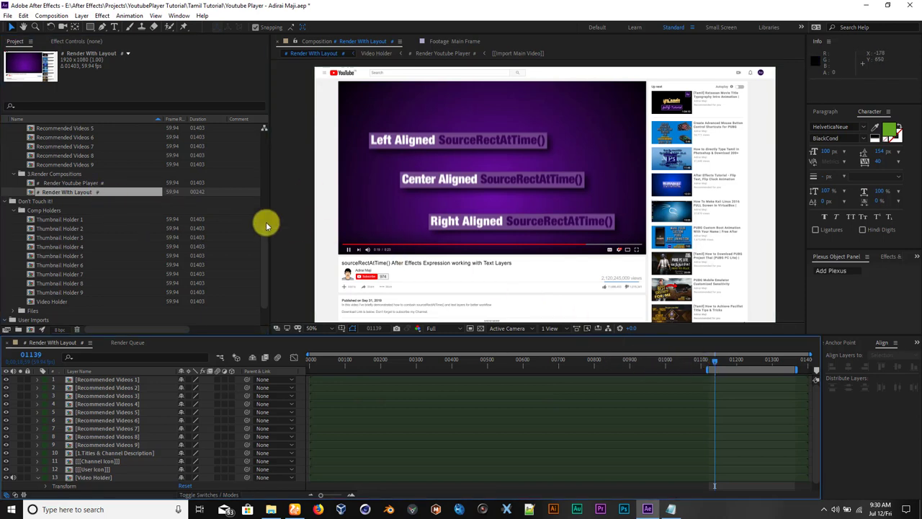
click(116, 195)
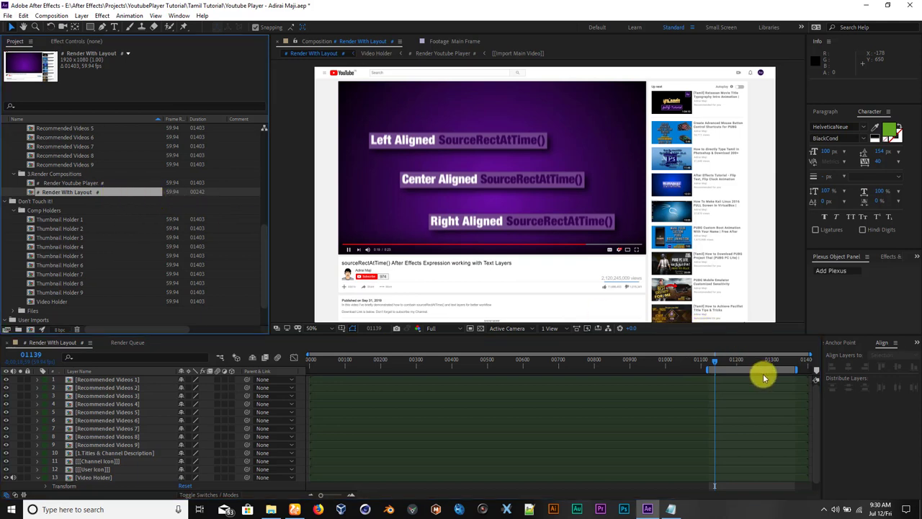
drag(760, 371, 735, 371)
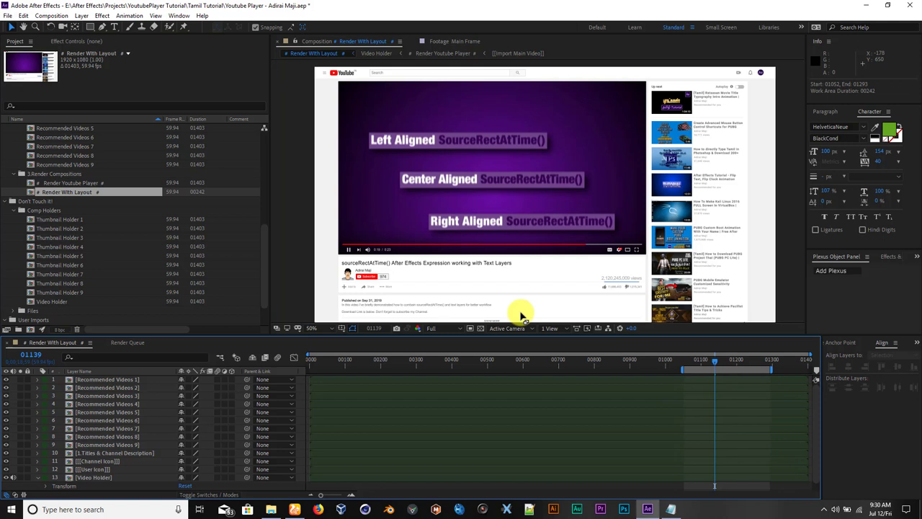
click(89, 192)
drag(678, 370, 107, 346)
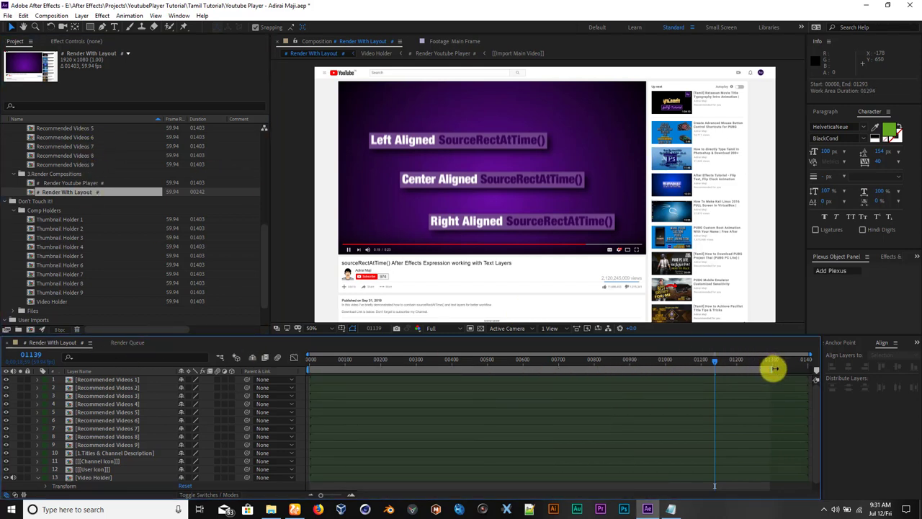
drag(782, 370, 901, 370)
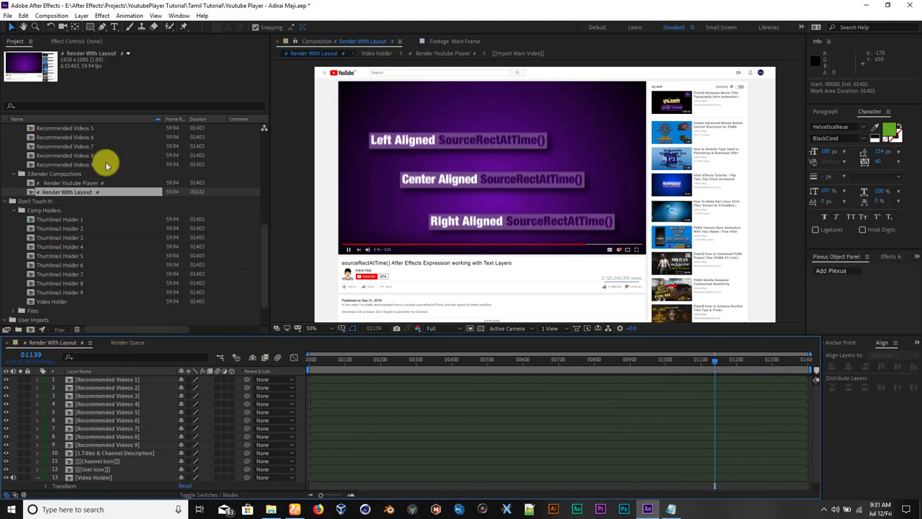
Rerun rd_CompSetter, apply 1403 frames to Render With Layout, and close the setter
click(7, 16)
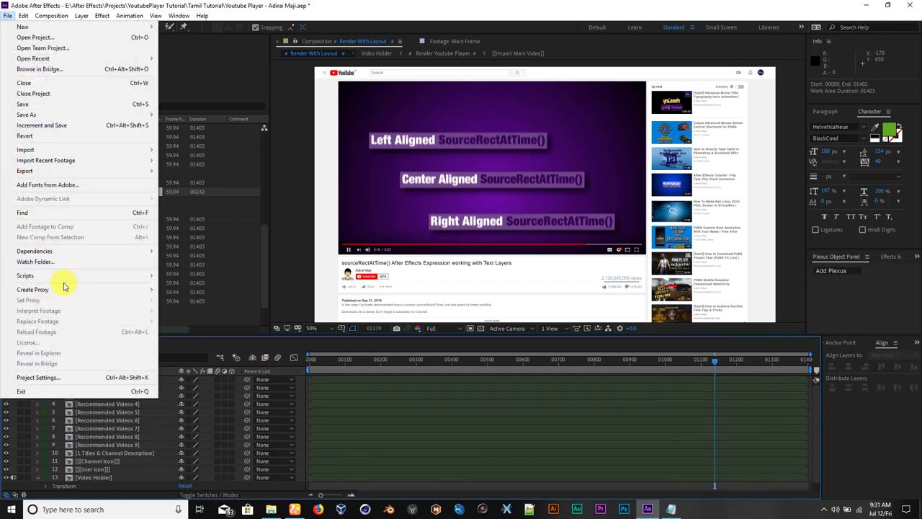
mouse_move(72, 279)
click(235, 30)
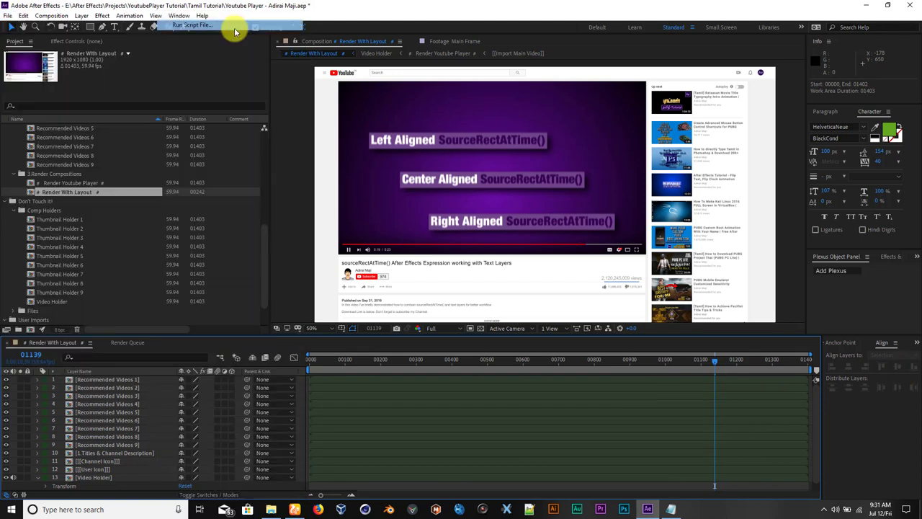
click(115, 128)
double_click(115, 129)
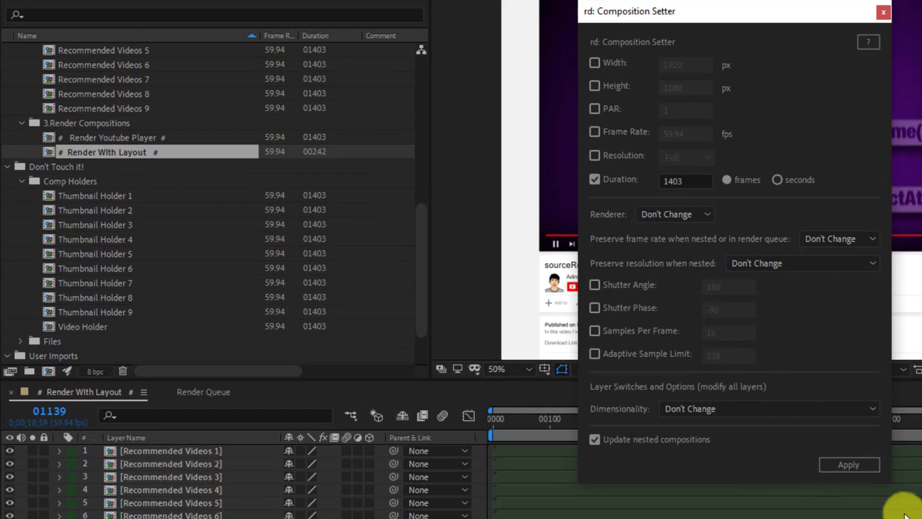
click(854, 469)
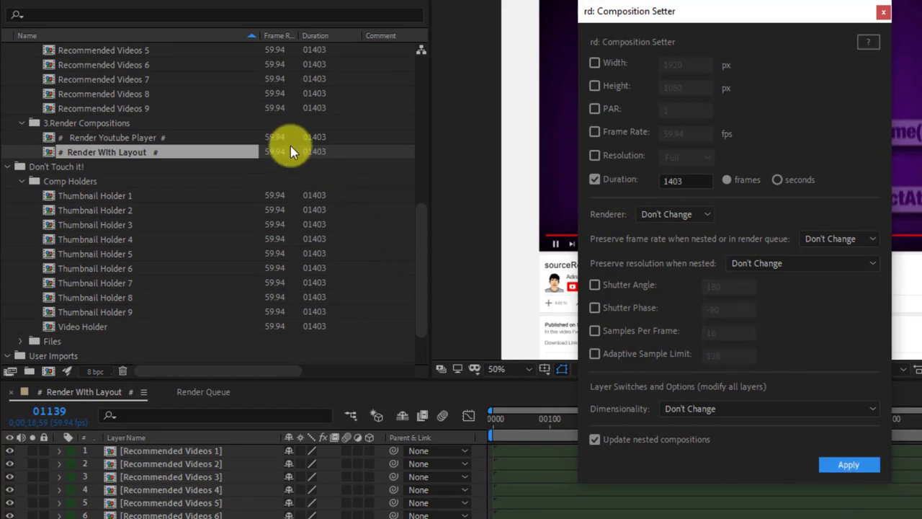
click(883, 12)
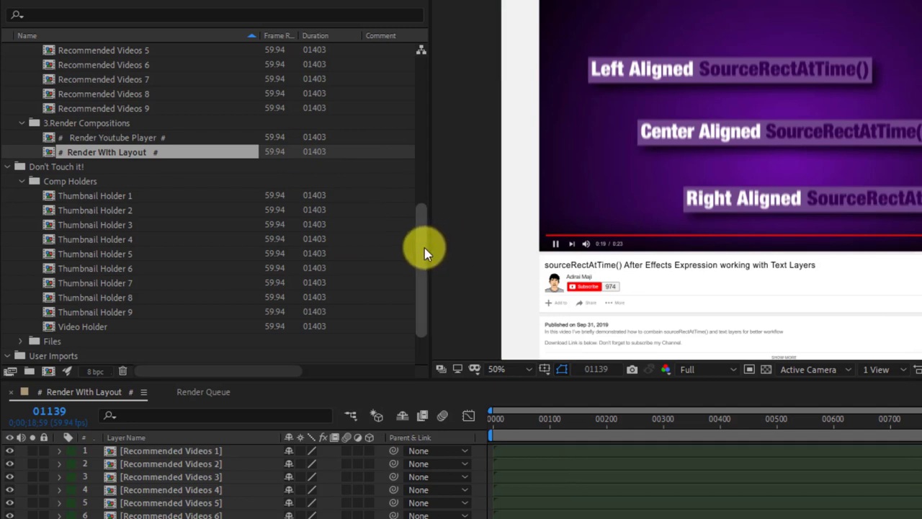
Collapse the Replace Imported Files, Editable Comp, Render Compositions, Comp Holders and 1.Main Video folders, then the top folders
drag(424, 248, 416, 27)
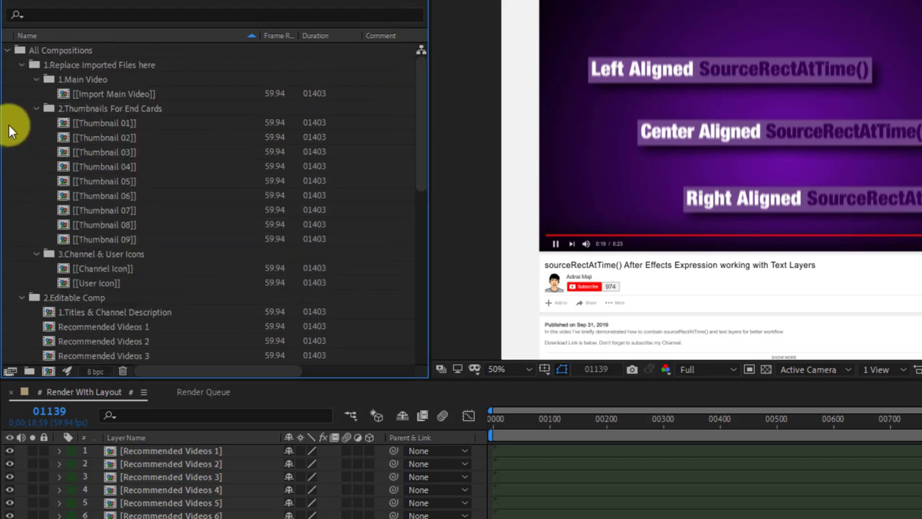
click(22, 65)
click(23, 80)
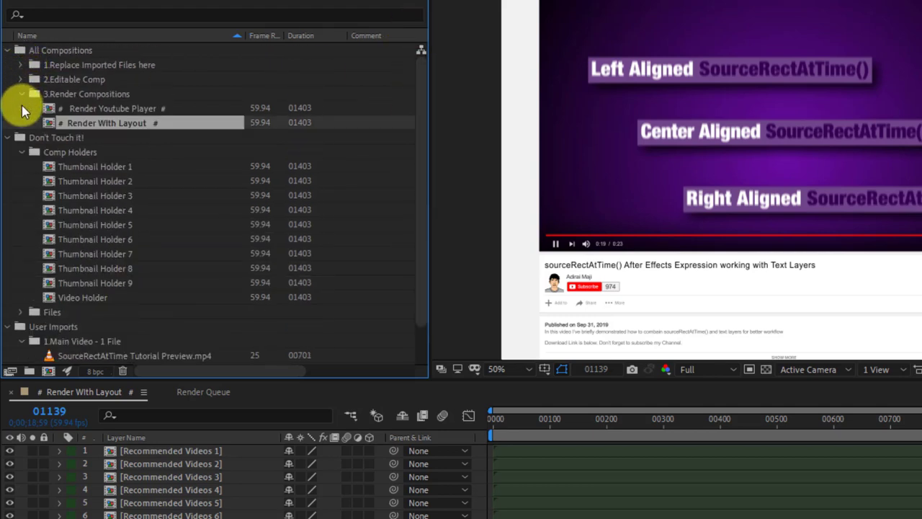
click(20, 95)
click(21, 124)
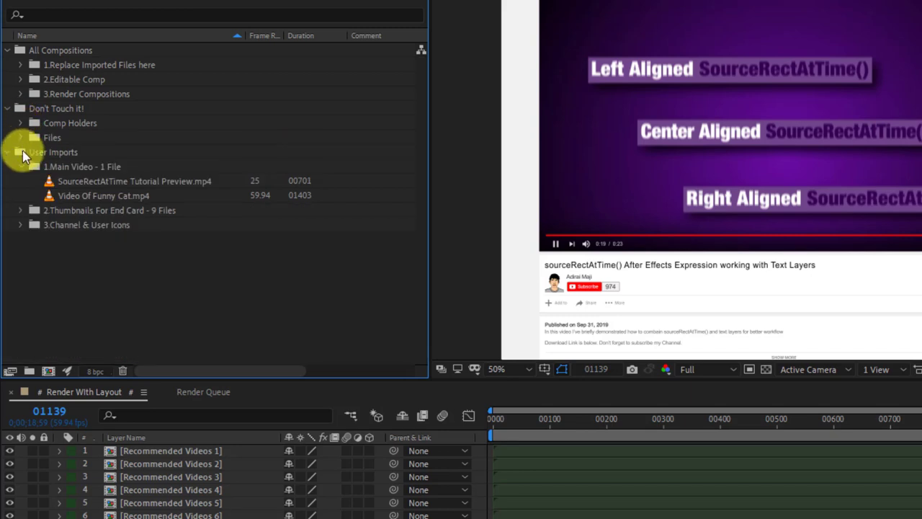
click(20, 167)
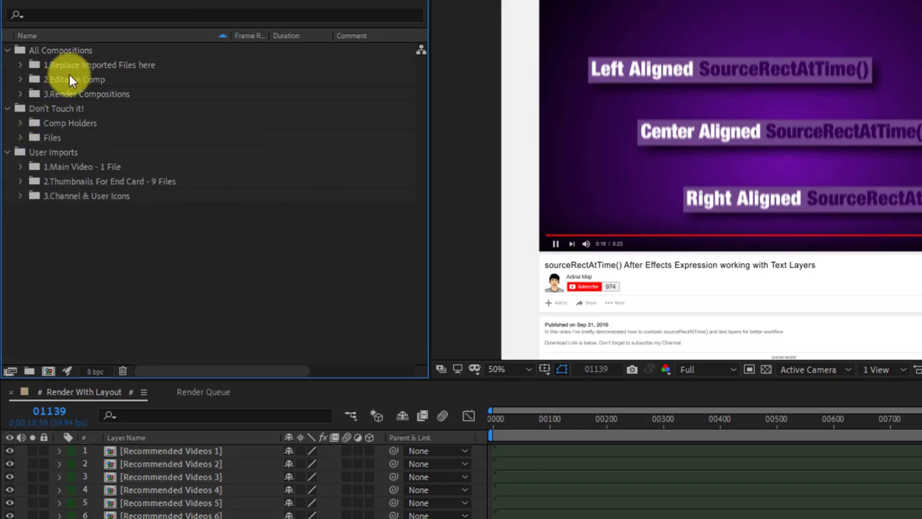
click(8, 108)
click(8, 123)
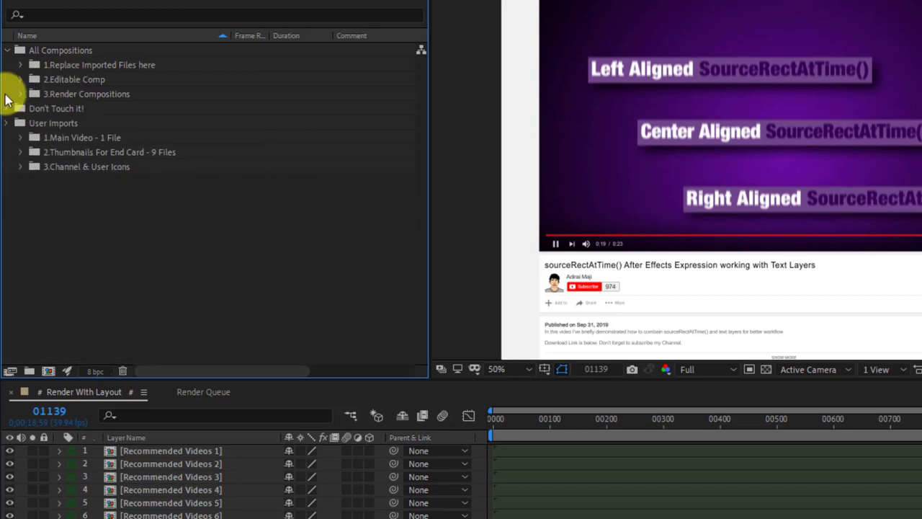
click(8, 50)
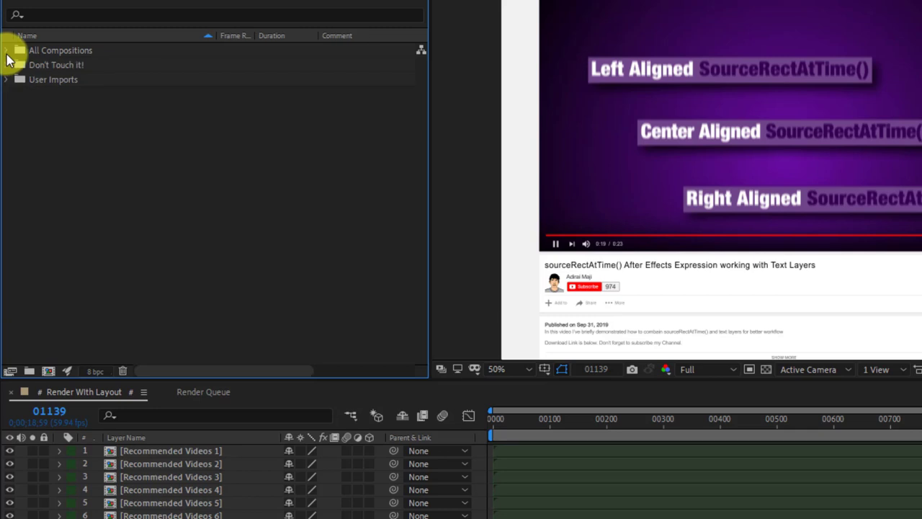
click(65, 64)
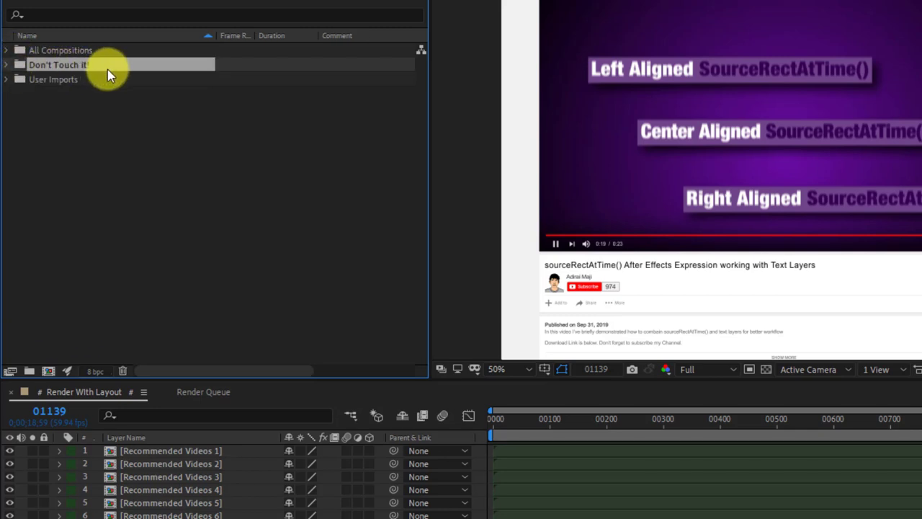
click(17, 80)
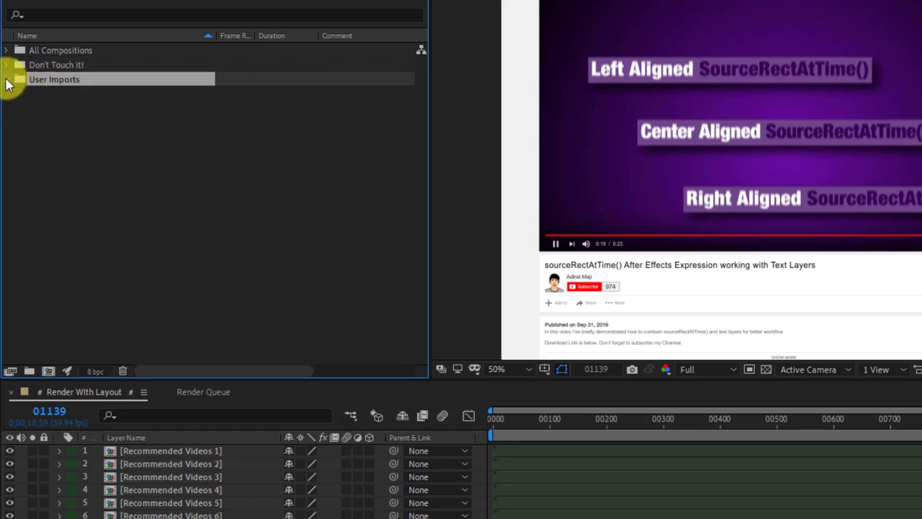
Expand User Imports > 1.Main Video and All Compositions > 1.Replace Imported Files here
click(6, 80)
click(21, 94)
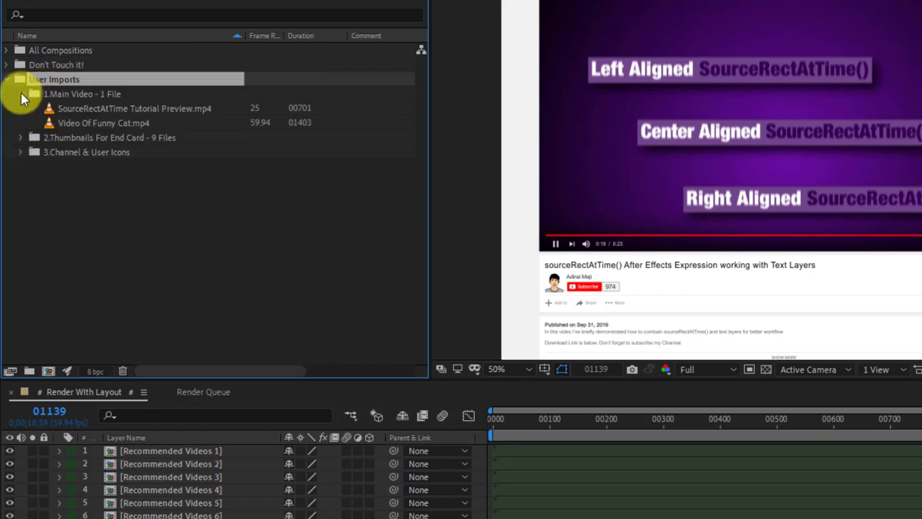
click(7, 51)
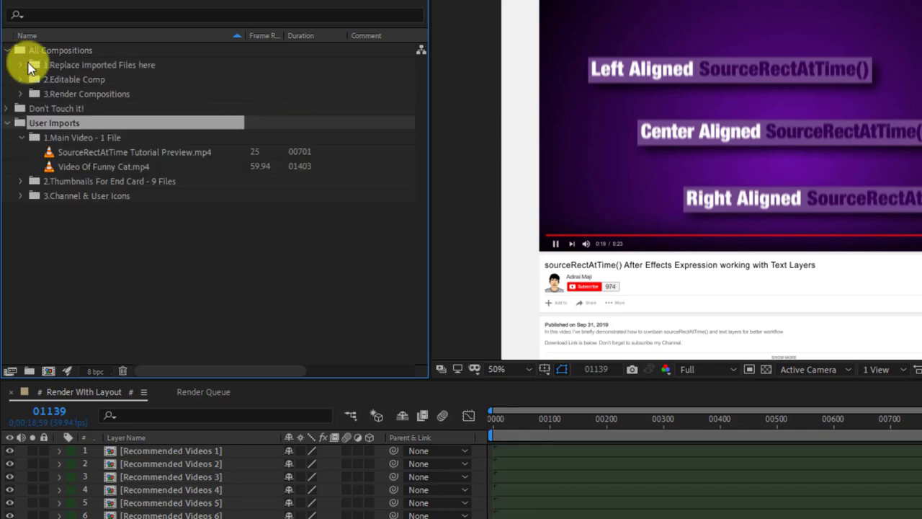
click(47, 64)
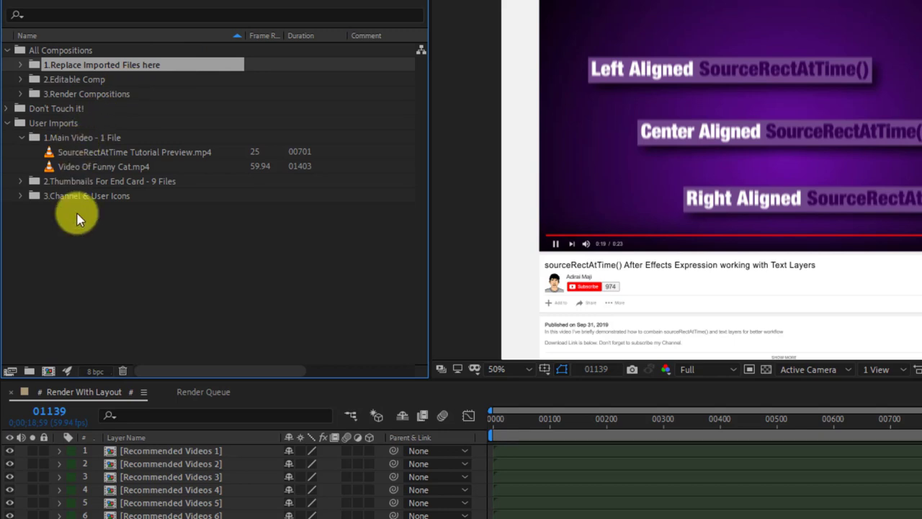
click(20, 64)
scroll(61, 326, down, 2)
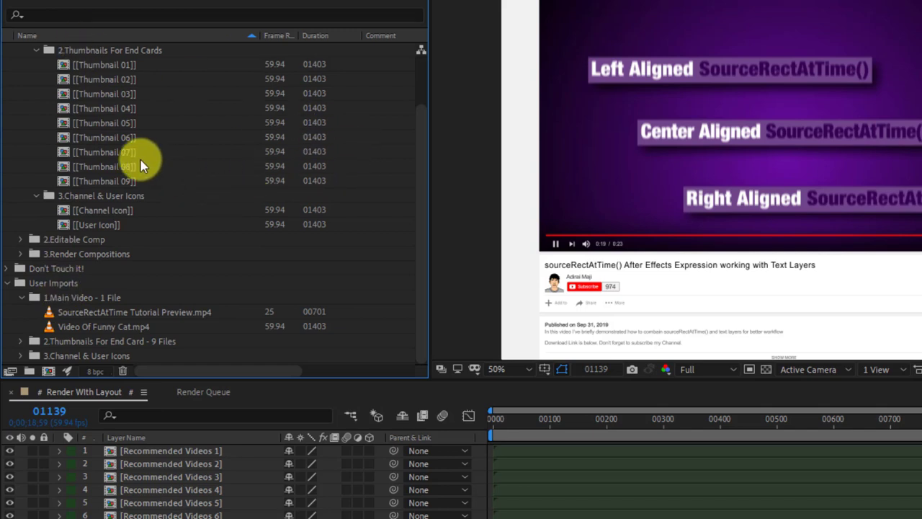
scroll(140, 160, up, 2)
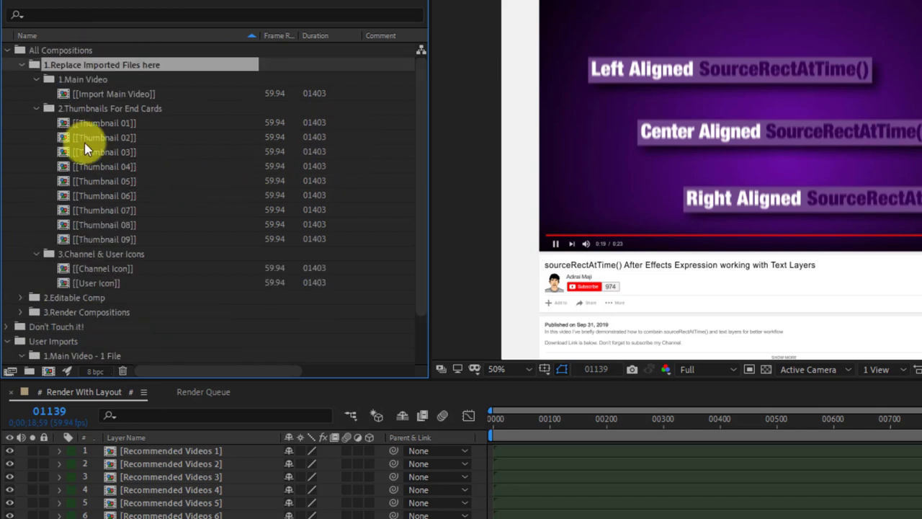
Collapse the Channel & User Icons and Thumbnails For End Cards folders and select Video Of Funny Cat.mp4
click(39, 256)
click(34, 109)
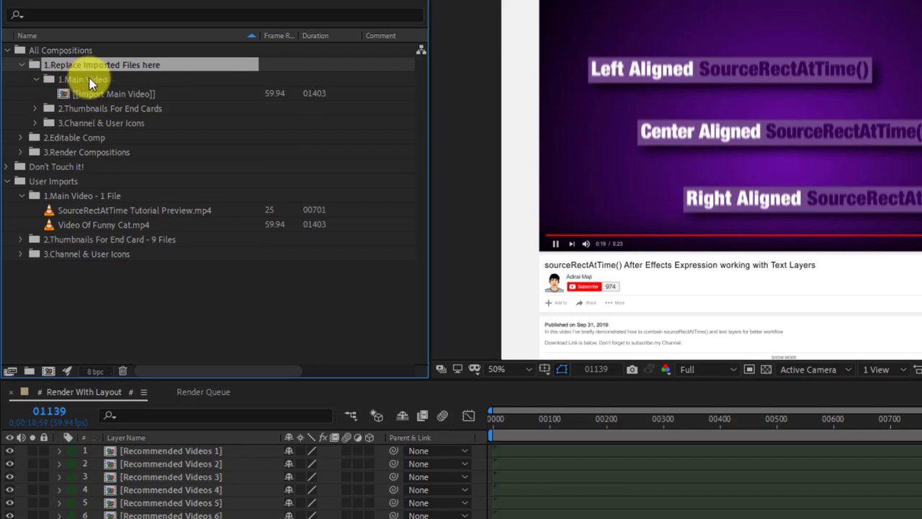
click(117, 207)
click(132, 223)
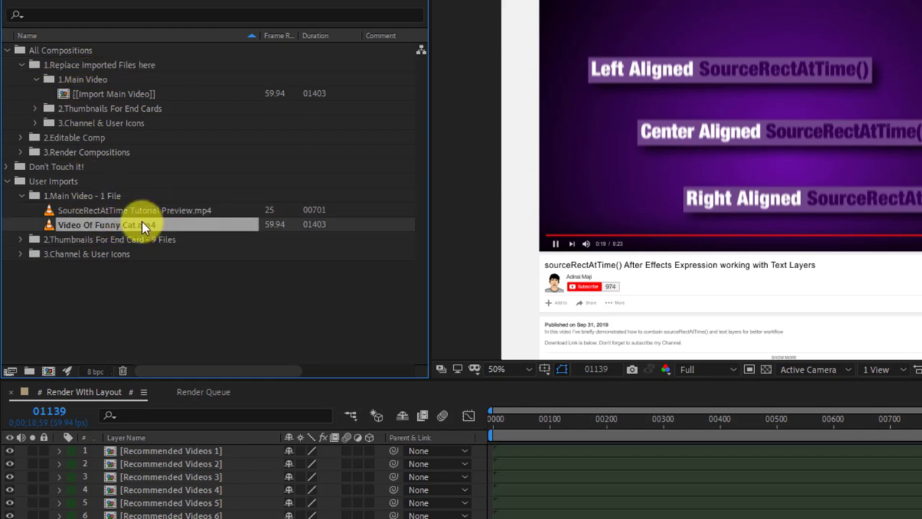
Add Video Of Funny Cat.mp4 to [[Import Main Video]] and fit it to the comp with Ctrl+Alt+F
drag(141, 222, 123, 91)
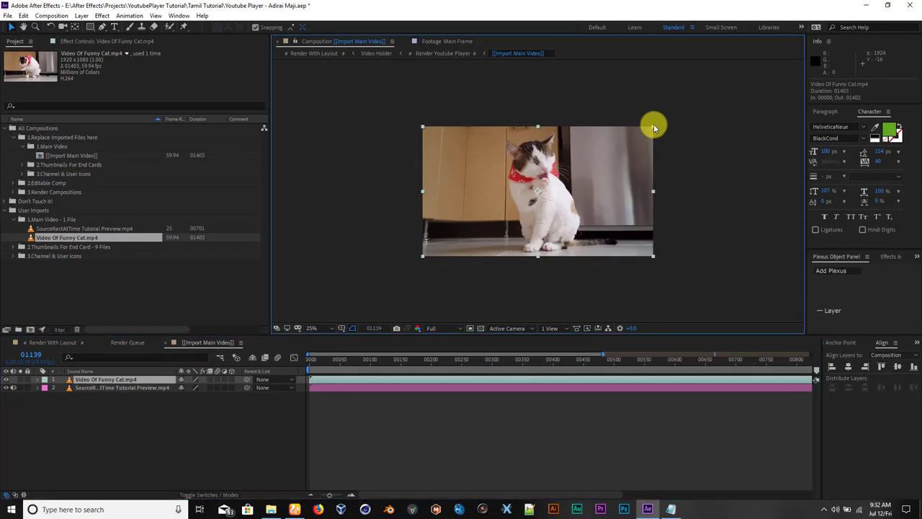
drag(653, 127, 605, 154)
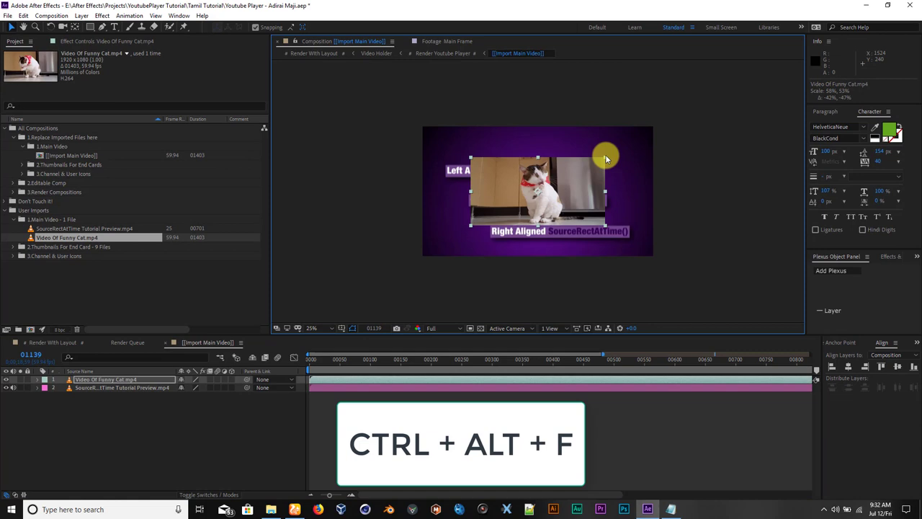
key(ctrl+alt+f)
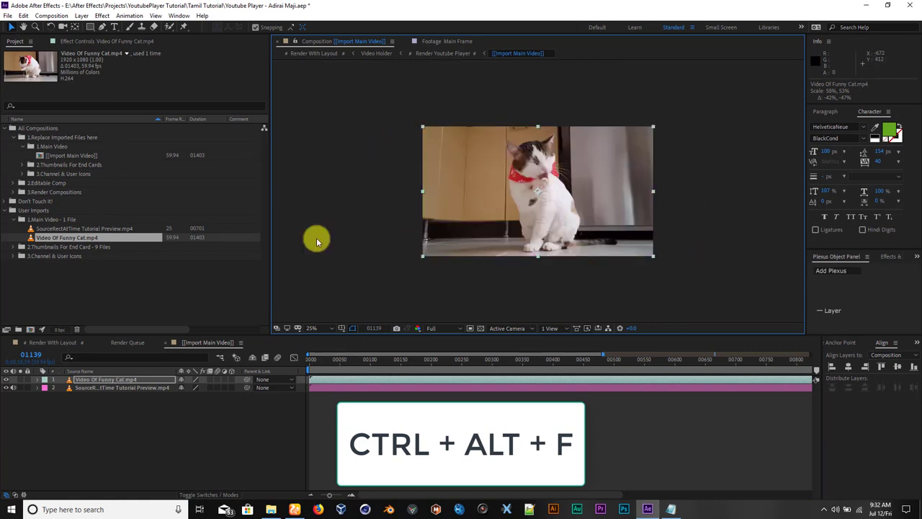
Check the layer beneath by toggling the cat video's visibility, then collapse the 1.Main Video folder
click(103, 388)
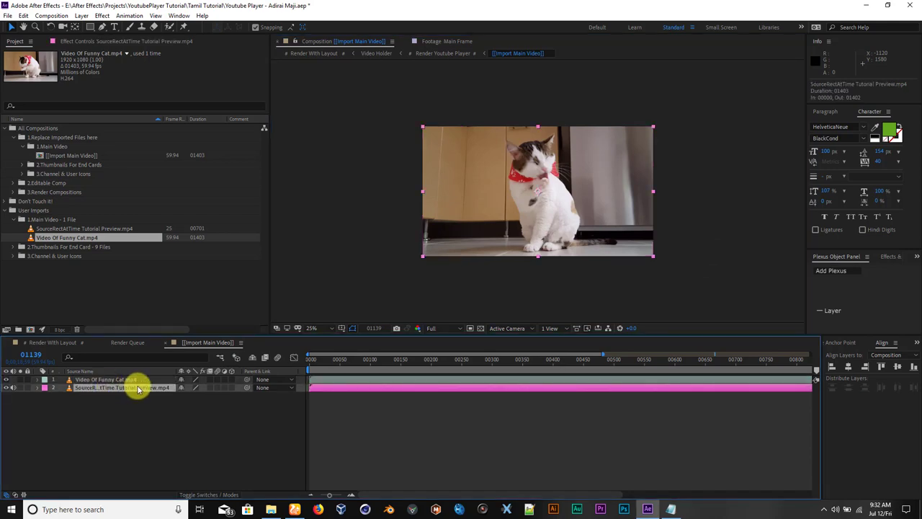
click(7, 379)
click(7, 379)
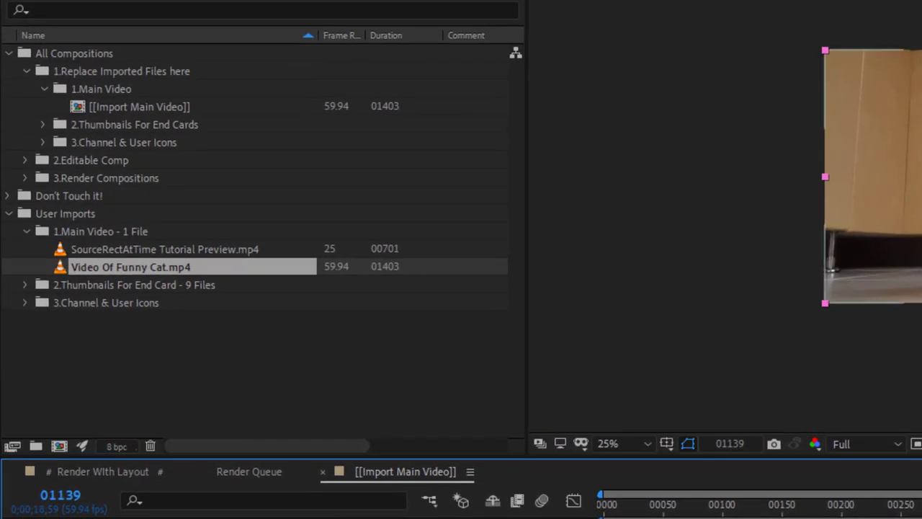
click(259, 517)
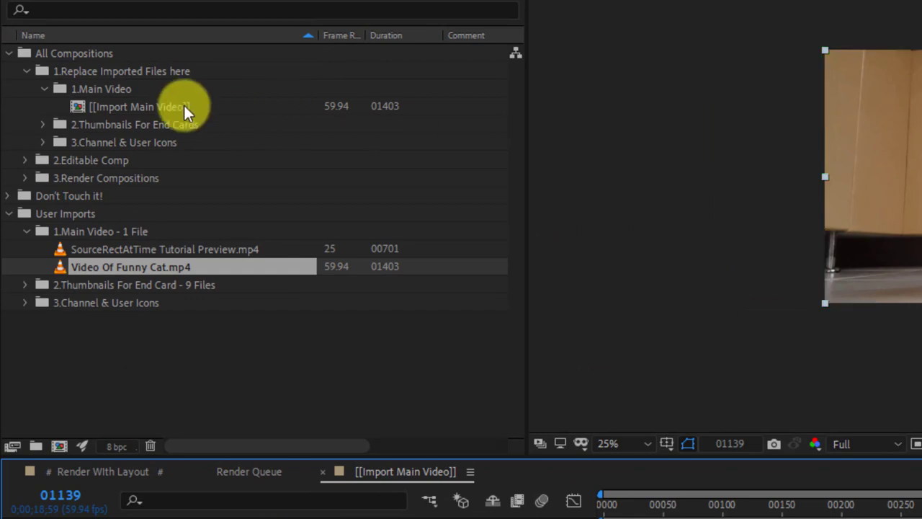
click(44, 89)
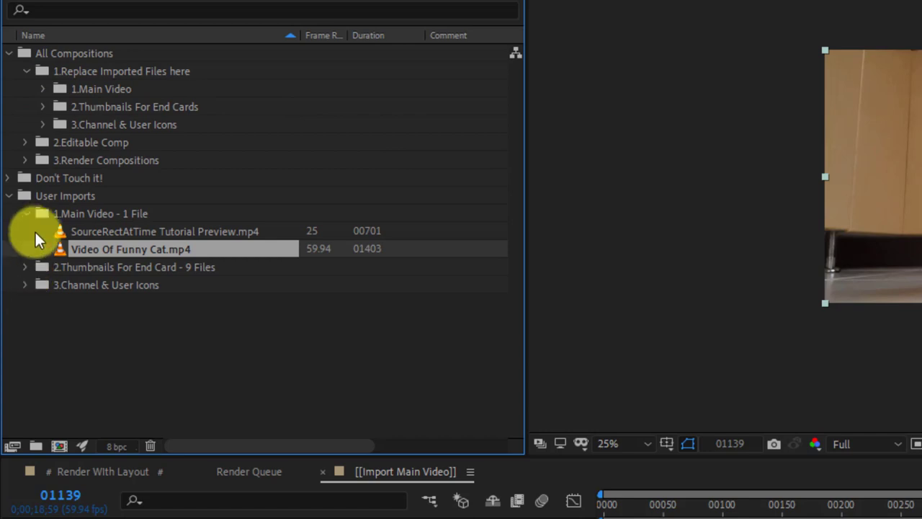
Locate New_1.jpg among the end-card thumbnails and open the [[Thumbnail 01]] composition
click(28, 213)
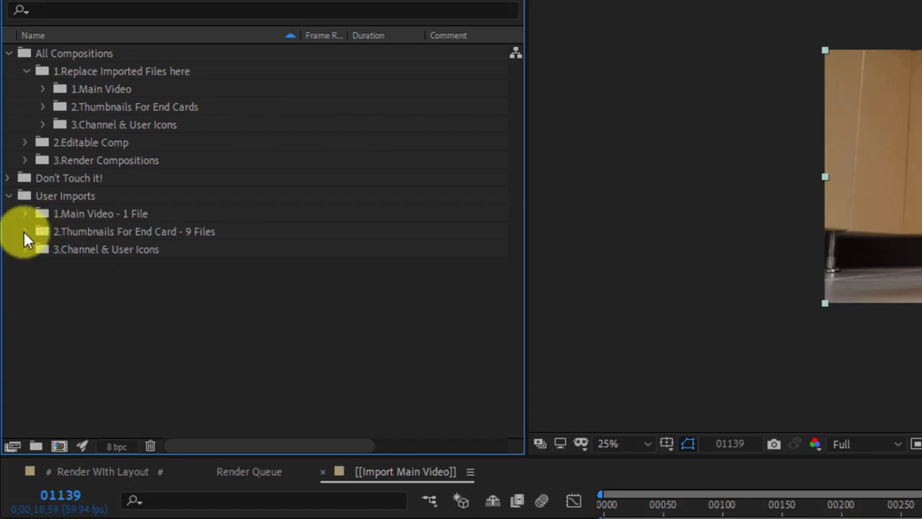
click(24, 231)
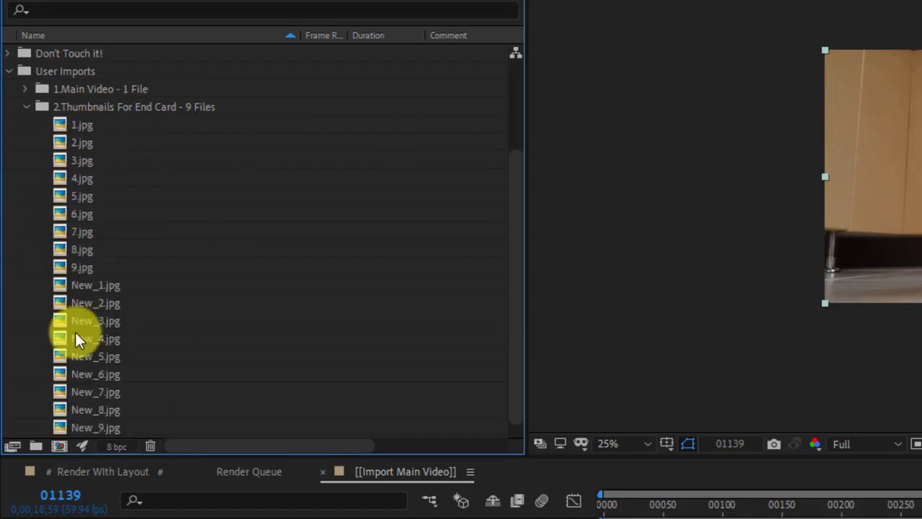
click(91, 292)
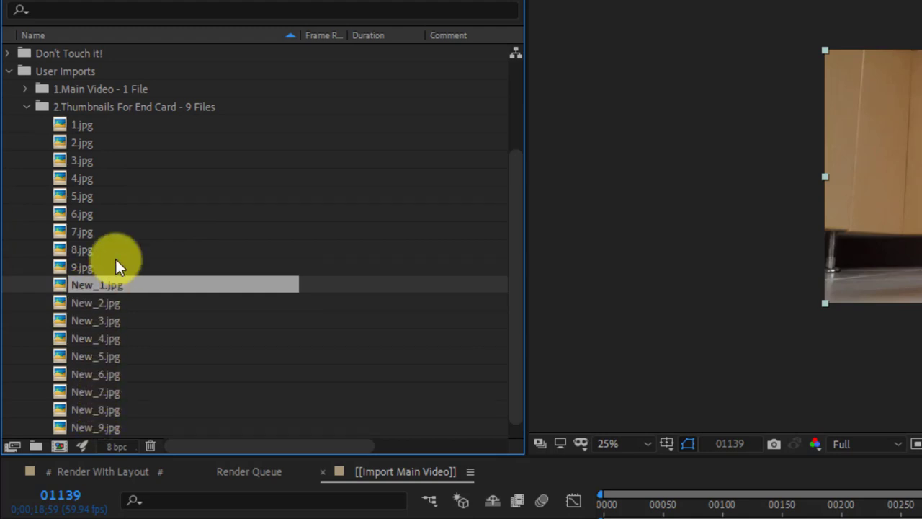
scroll(115, 257, up, 3)
click(44, 106)
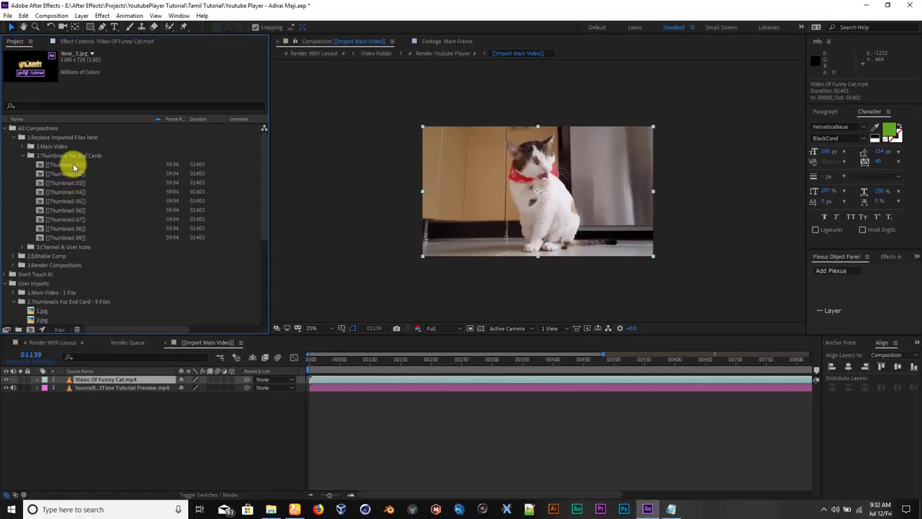
double_click(72, 163)
scroll(99, 204, down, 5)
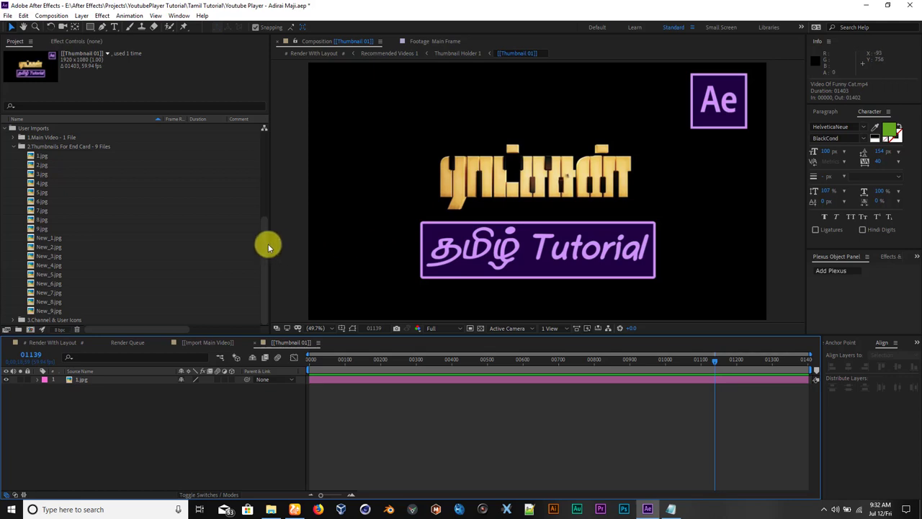
Add New_1.jpg to [[Thumbnail 01]], then remove it again and hide the 1.jpg layer
drag(44, 237, 521, 209)
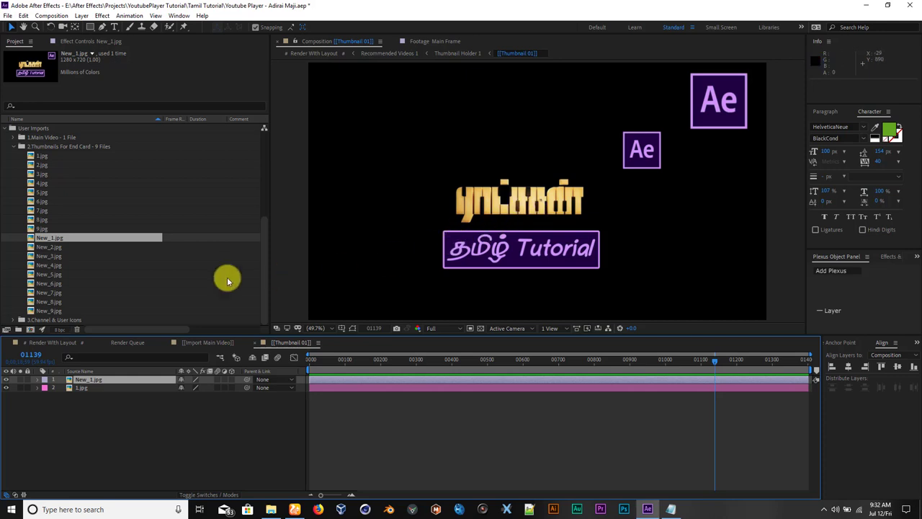
click(120, 382)
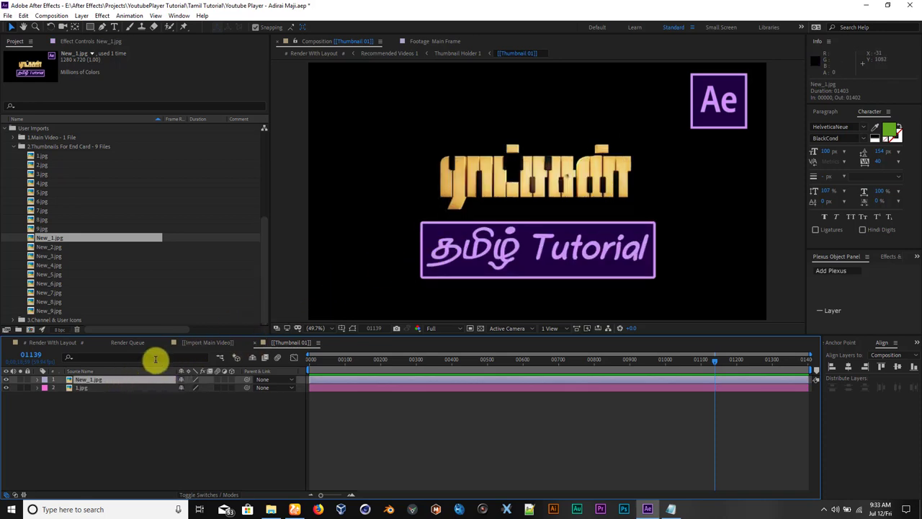
key(ctrl+z)
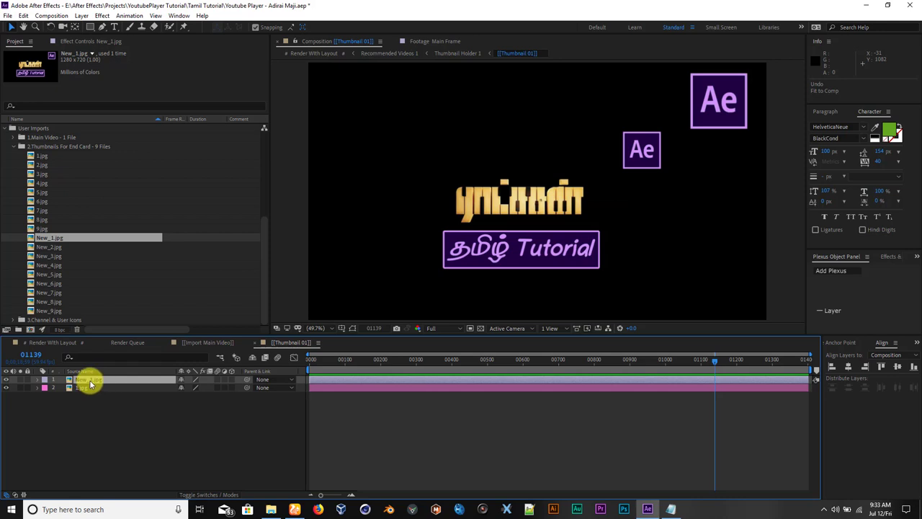
key(Delete)
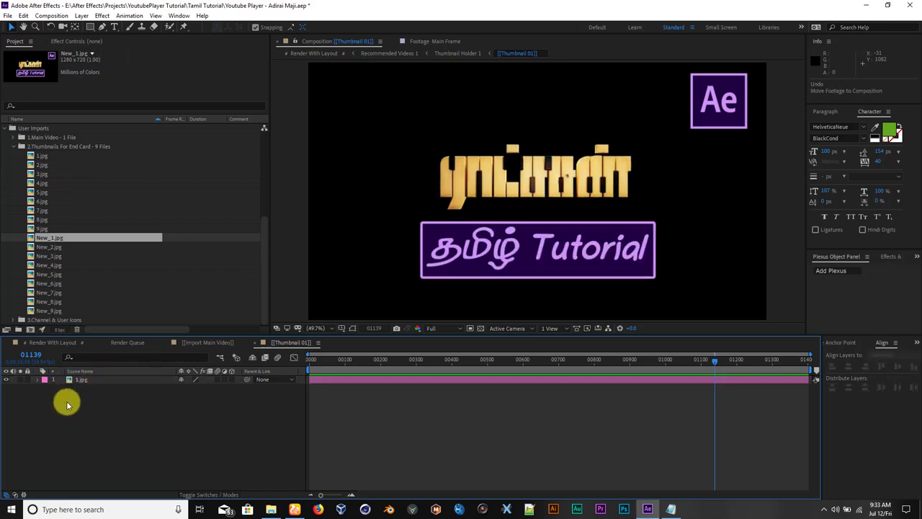
click(87, 382)
click(5, 380)
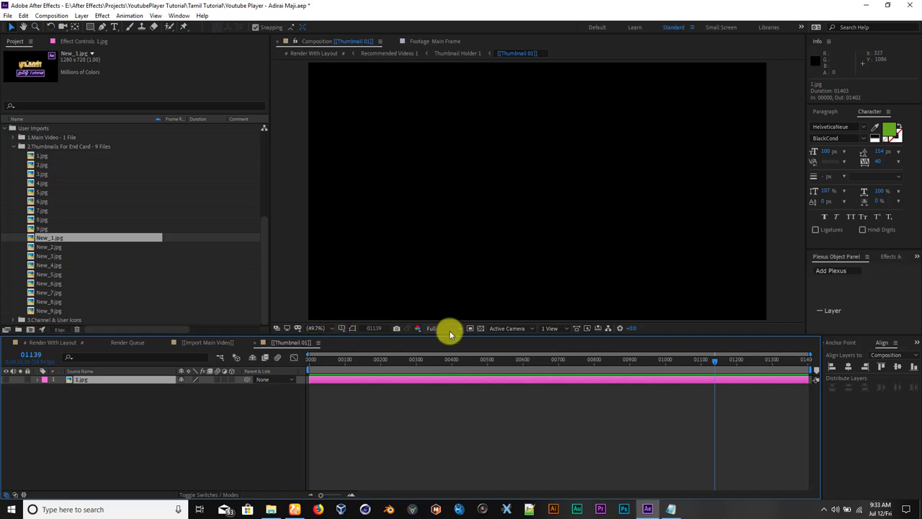
Turn on the transparency grid, re-add New_1.jpg and fit it to the comp
click(481, 328)
click(481, 328)
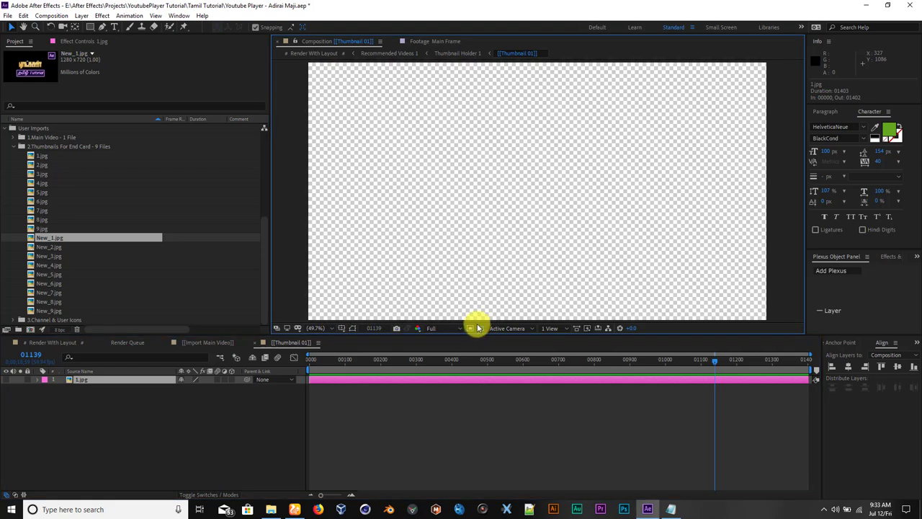
drag(62, 237, 478, 172)
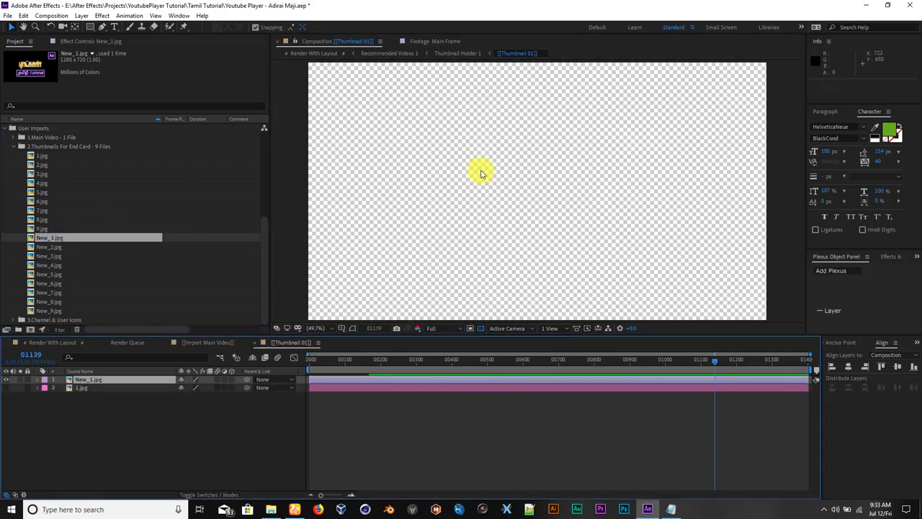
key(comma)
key(comma)
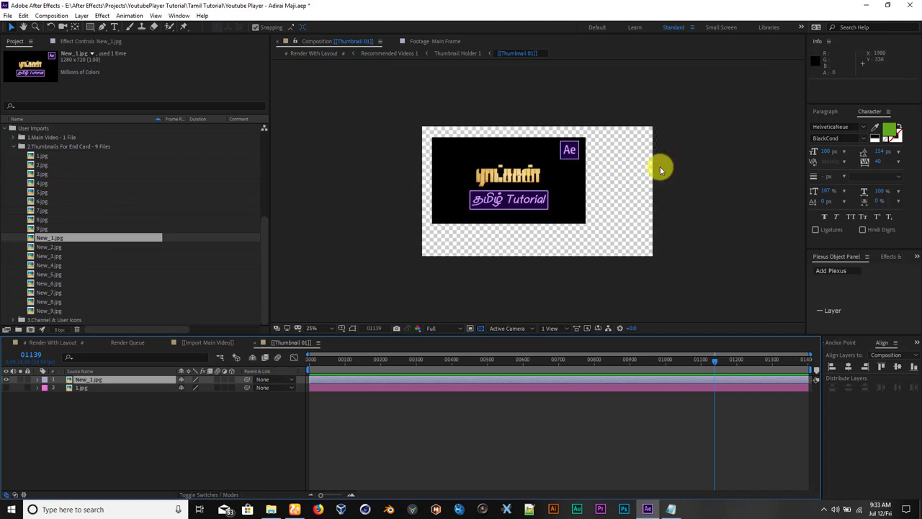
key(ctrl+alt+f)
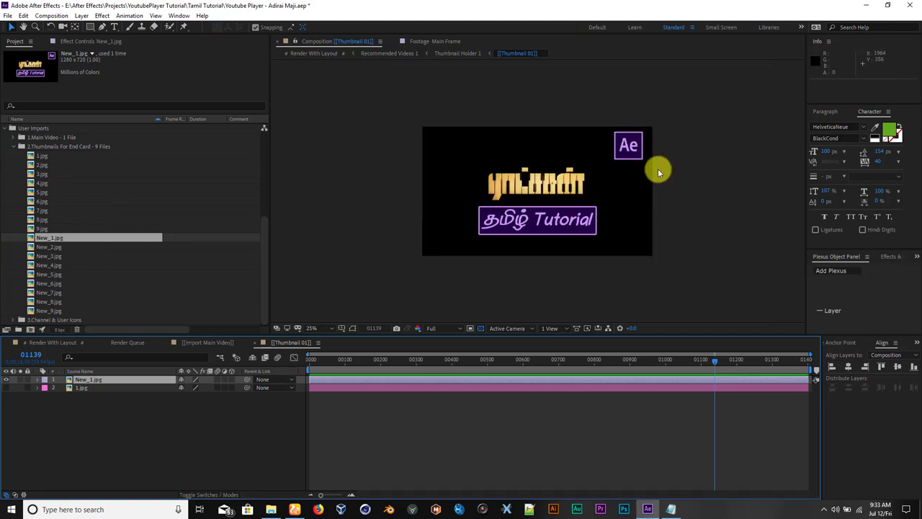
Add New_2.jpg to Thumbnail 02, and New_3.jpg and New_4.jpg fitted into Thumbnail 03 and 04
scroll(153, 212, up, 5)
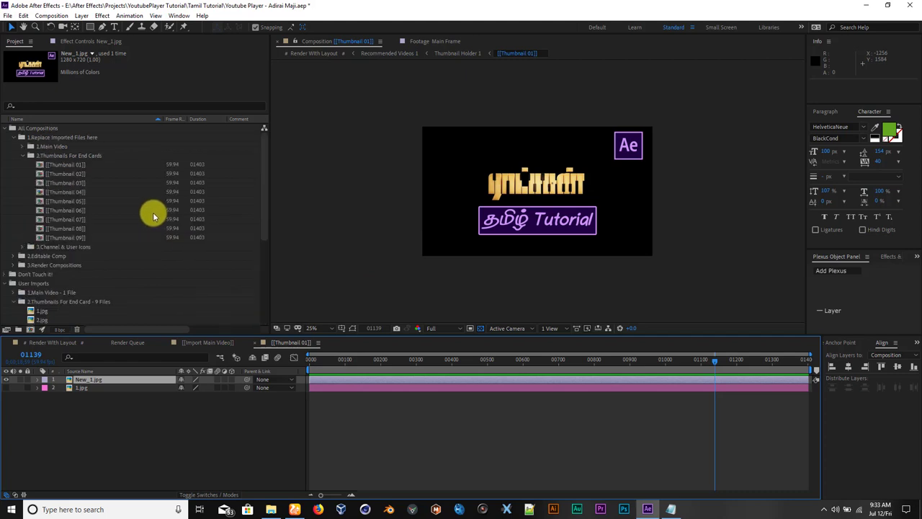
double_click(81, 175)
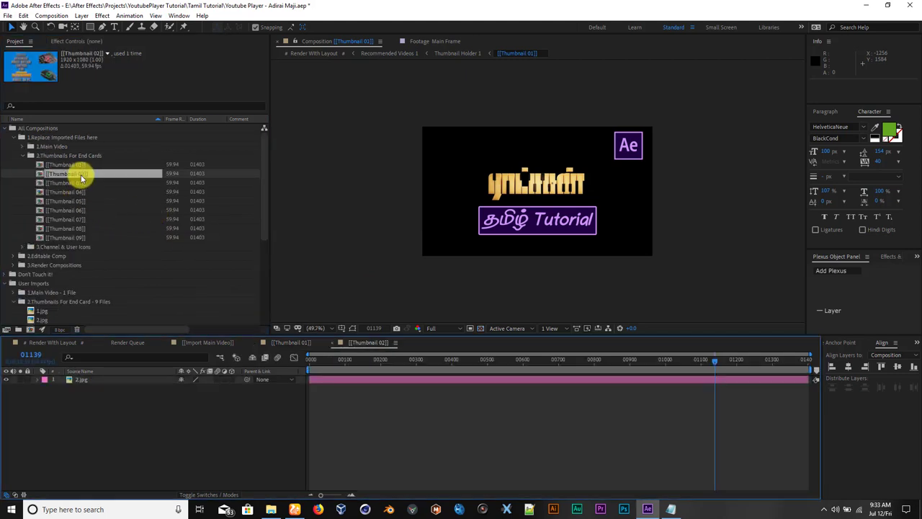
scroll(137, 244, down, 5)
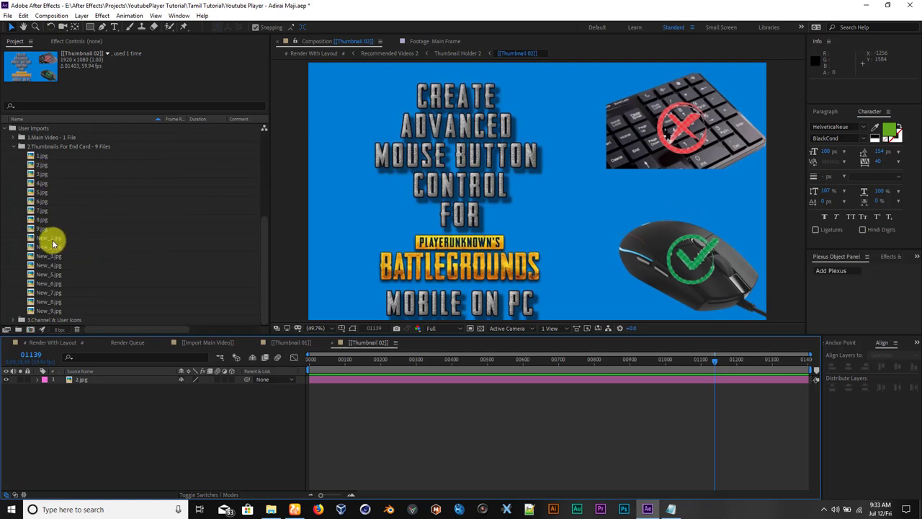
drag(51, 249, 526, 205)
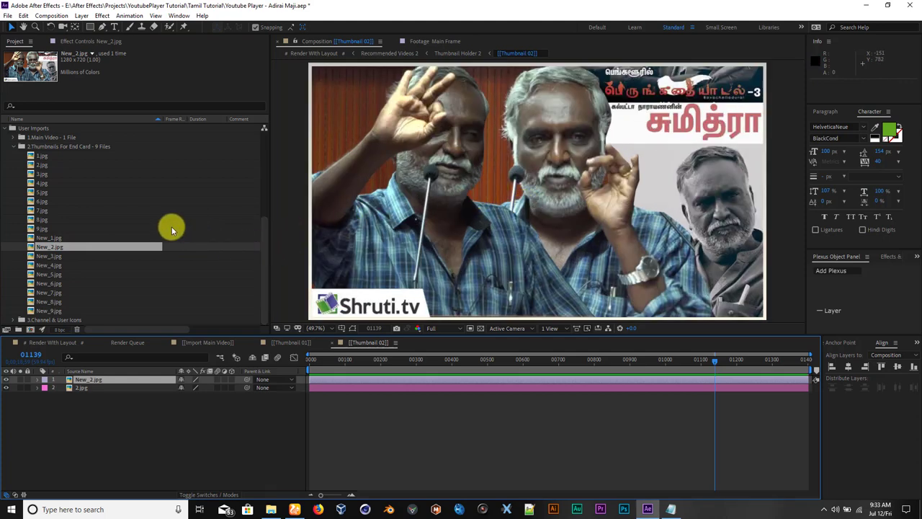
scroll(171, 226, up, 5)
click(70, 160)
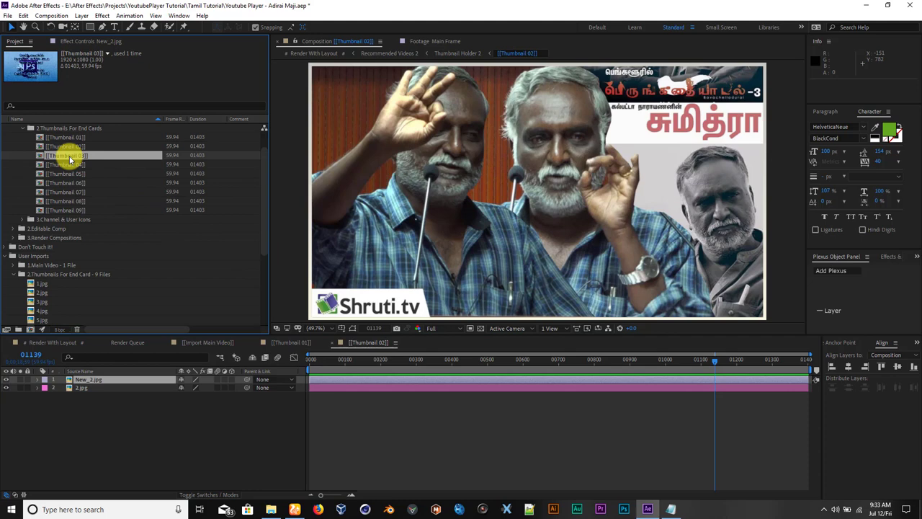
double_click(70, 159)
scroll(108, 216, down, 5)
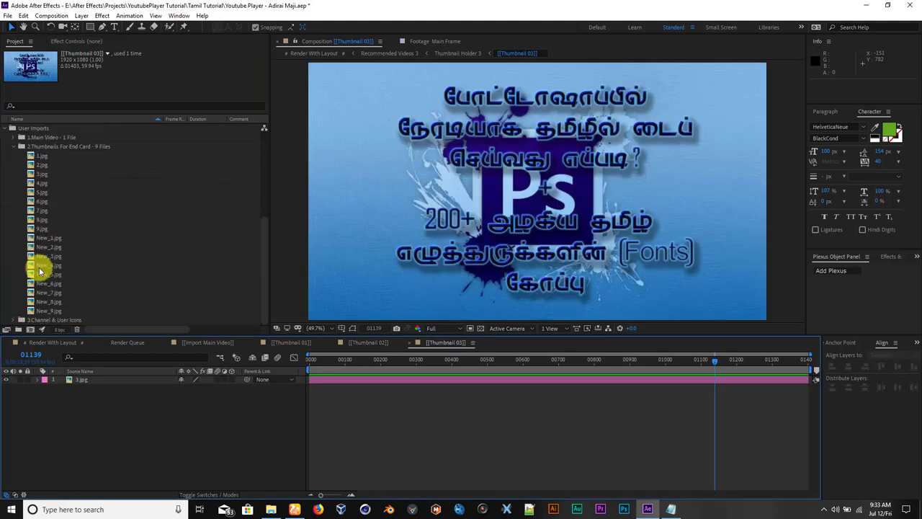
drag(52, 260, 535, 214)
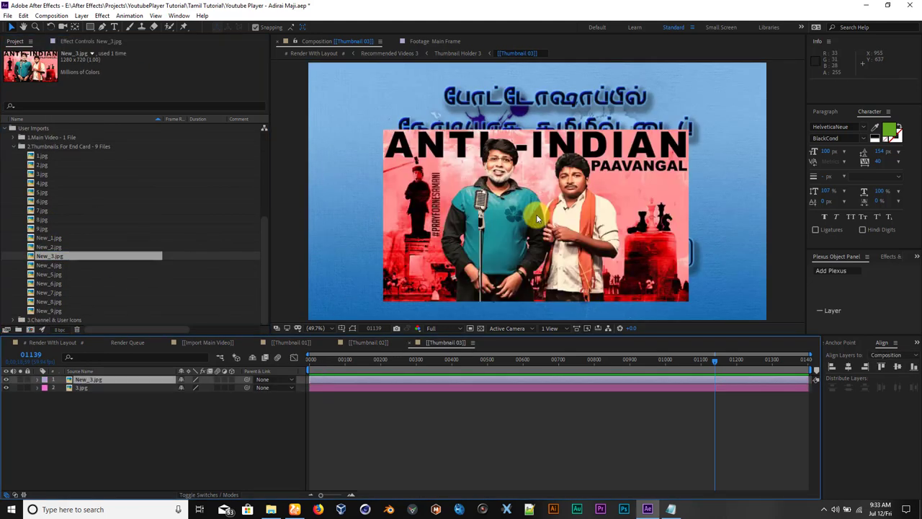
key(ctrl+alt+f)
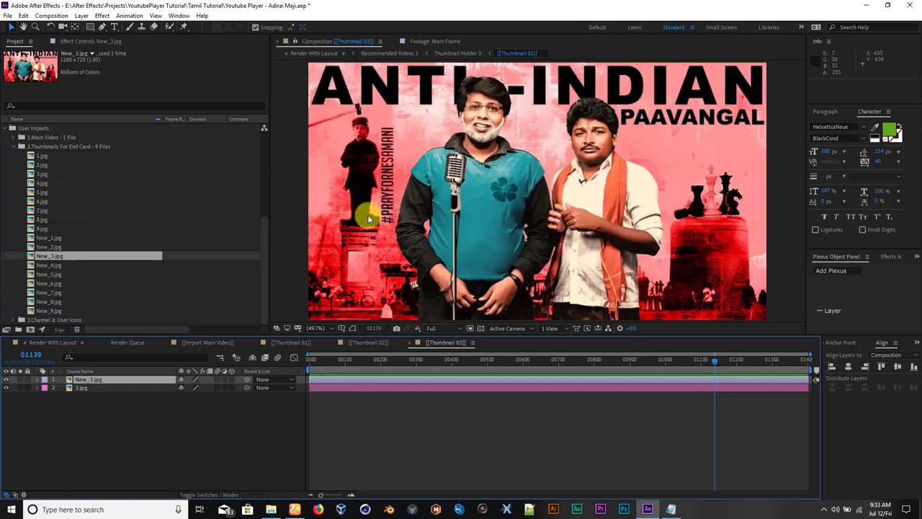
scroll(140, 216, up, 5)
double_click(66, 190)
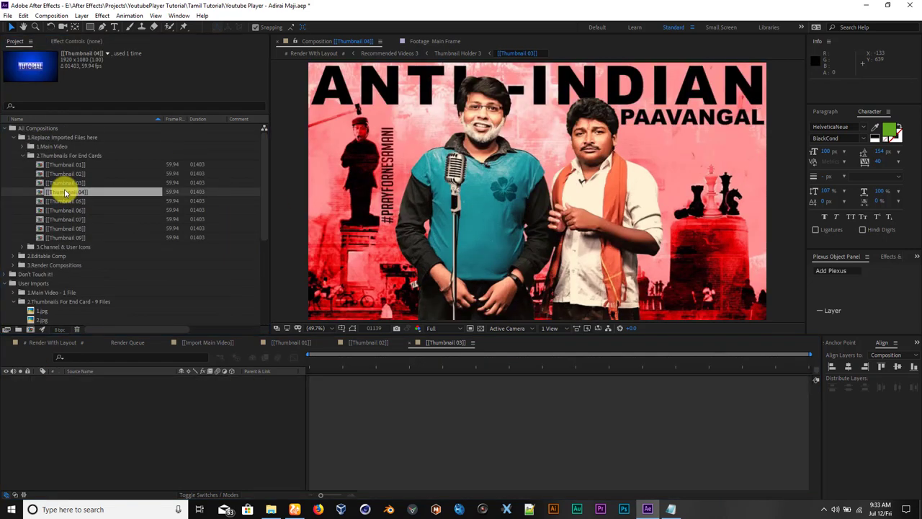
scroll(112, 214, down, 5)
drag(45, 264, 474, 246)
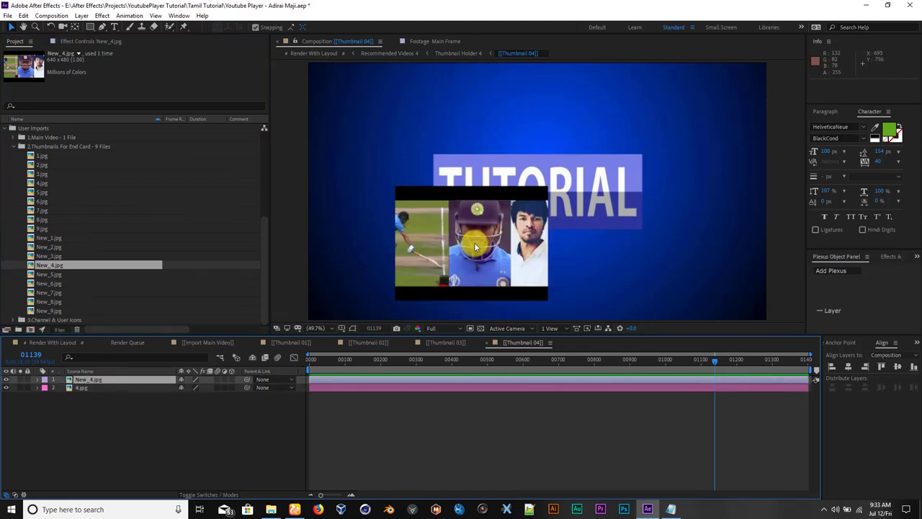
key(ctrl+alt+shift+h)
Add New_5.jpg, New_6.jpg and New_7.jpg to Thumbnail 05–07, fitting 05 and 06 to the frame
scroll(123, 185, up, 5)
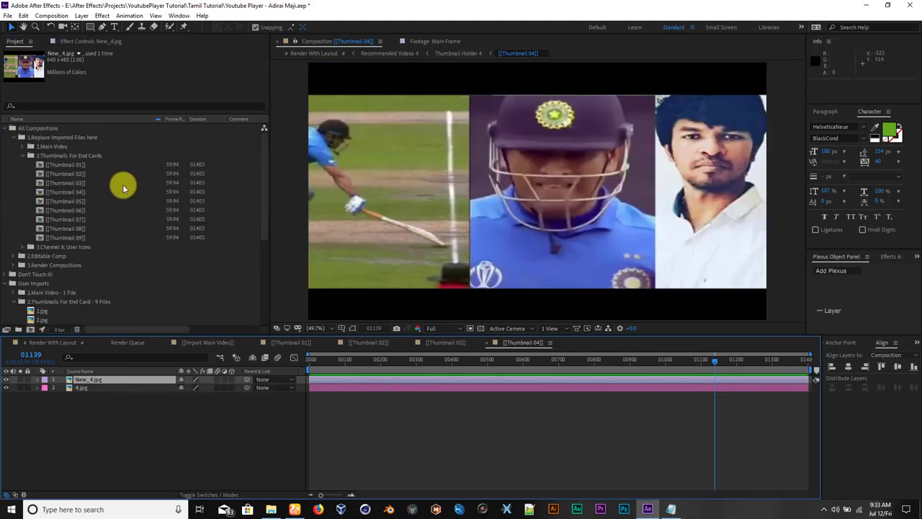
double_click(72, 201)
scroll(71, 202, down, 5)
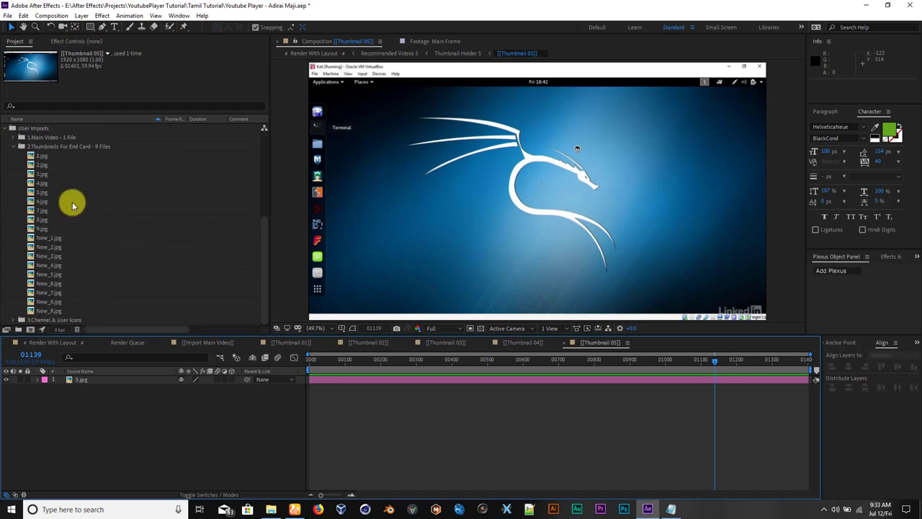
drag(51, 274, 557, 240)
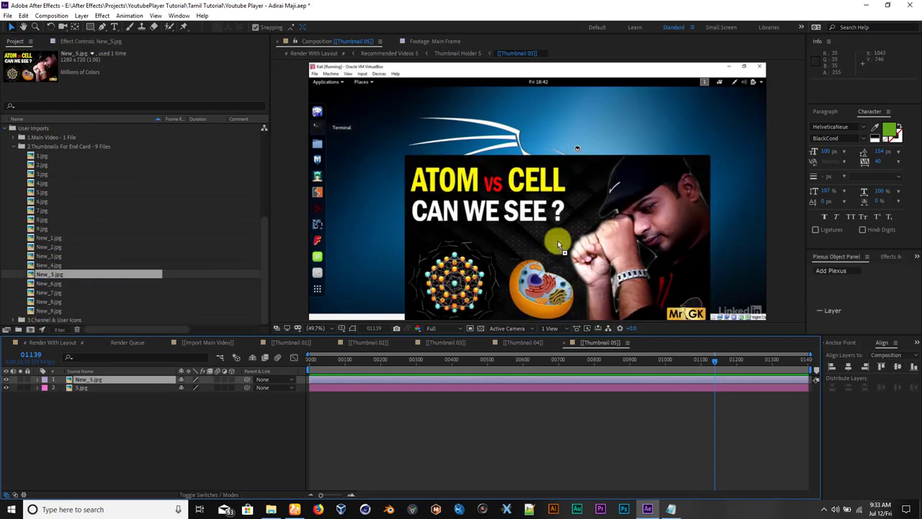
key(ctrl+alt+f)
scroll(180, 206, up, 5)
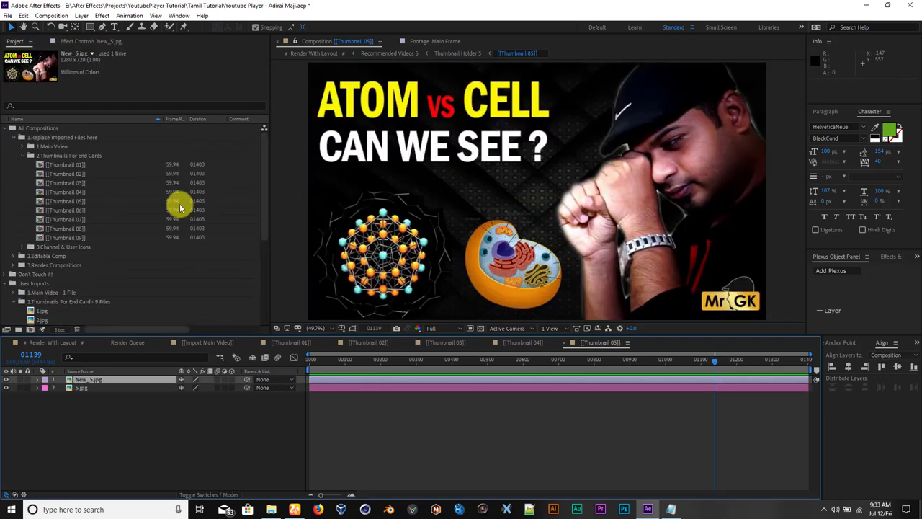
double_click(68, 210)
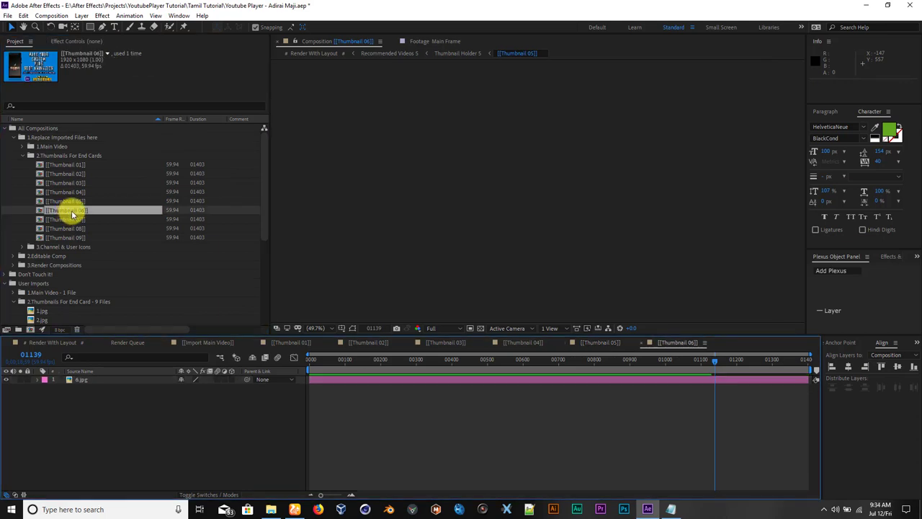
scroll(68, 211, down, 5)
drag(43, 296, 465, 189)
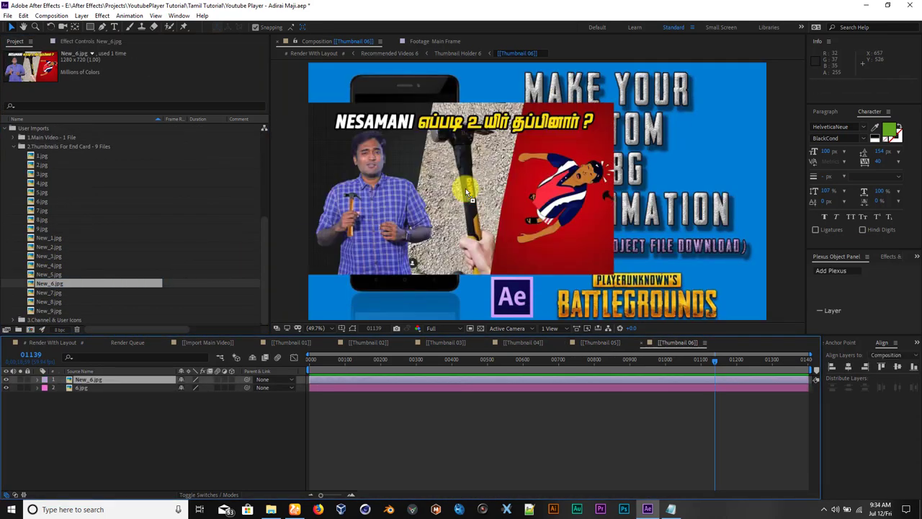
key(ctrl+alt+f)
scroll(238, 189, up, 5)
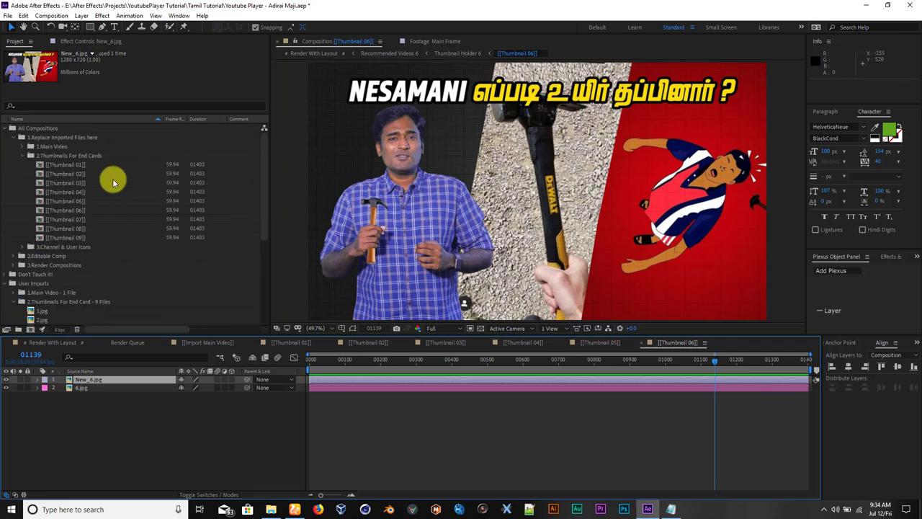
double_click(68, 219)
scroll(85, 252, down, 5)
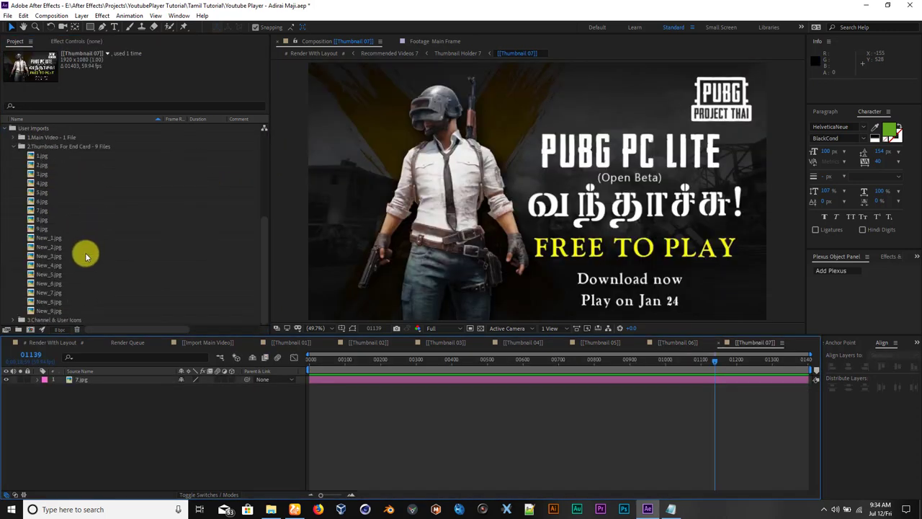
drag(42, 295, 439, 225)
Add New_8.jpg and New_9.jpg to Thumbnail 08 and 09, each fitted to fill the frame
scroll(93, 225, up, 5)
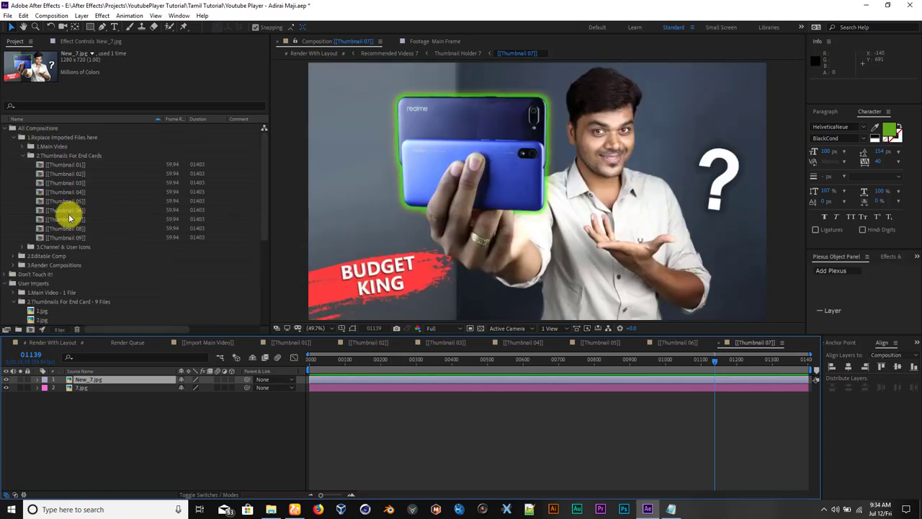
double_click(67, 228)
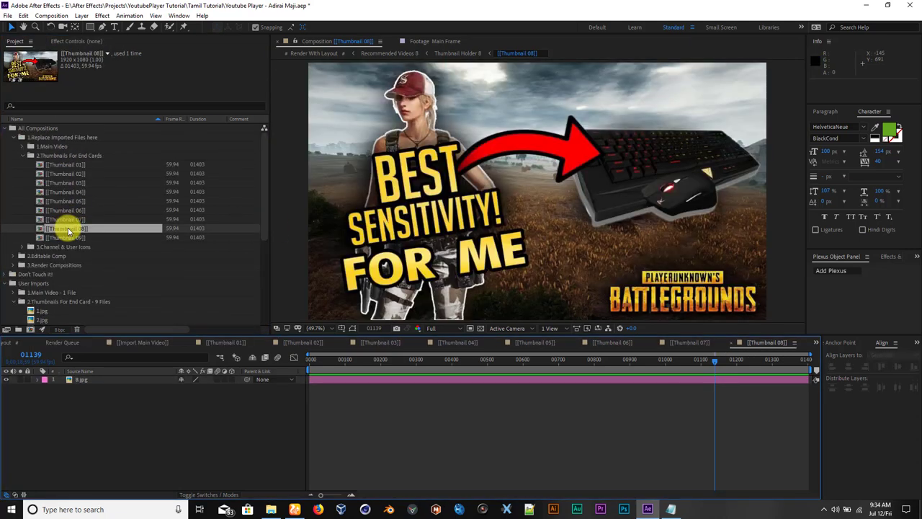
scroll(70, 242, down, 5)
drag(45, 301, 538, 189)
key(ctrl+alt+f)
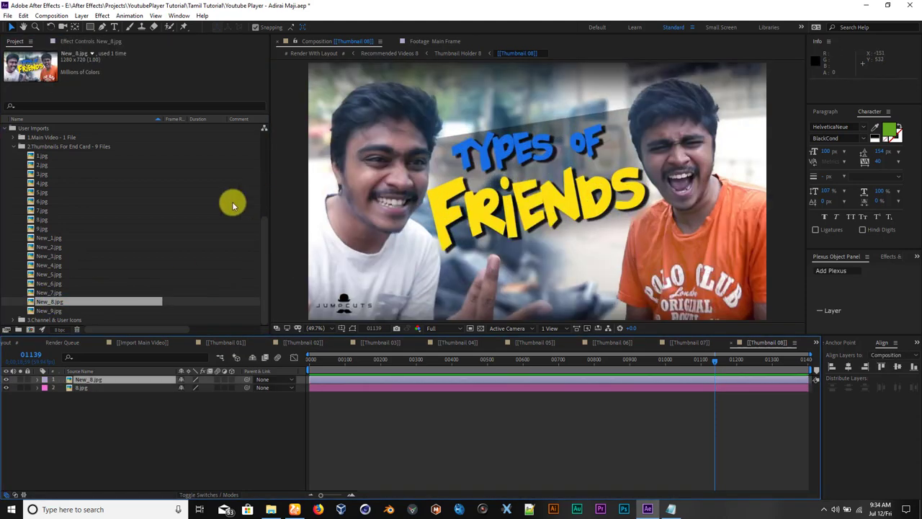
scroll(108, 212, up, 5)
double_click(74, 236)
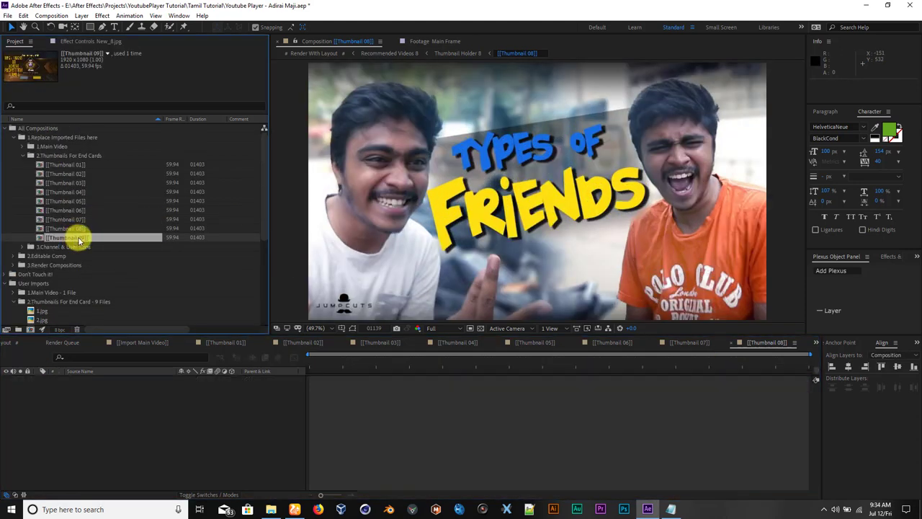
scroll(94, 245, down, 4)
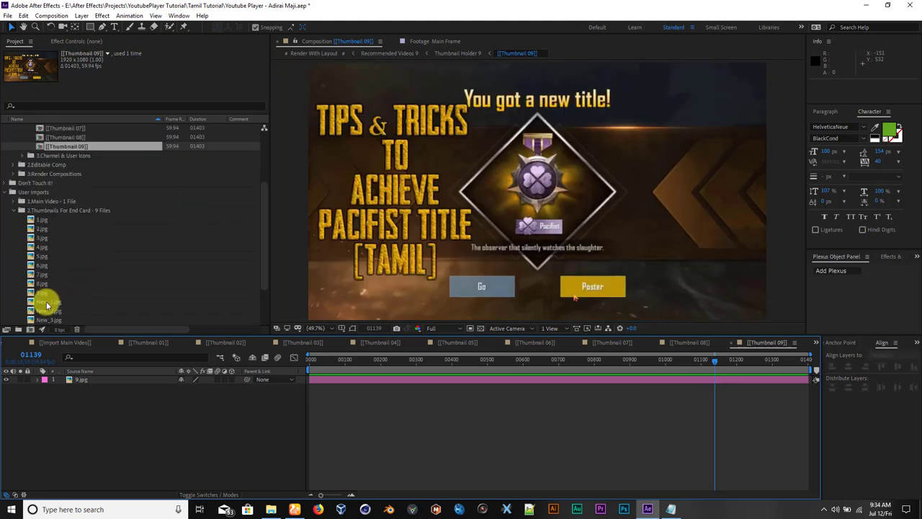
scroll(46, 303, down, 3)
drag(48, 309, 434, 235)
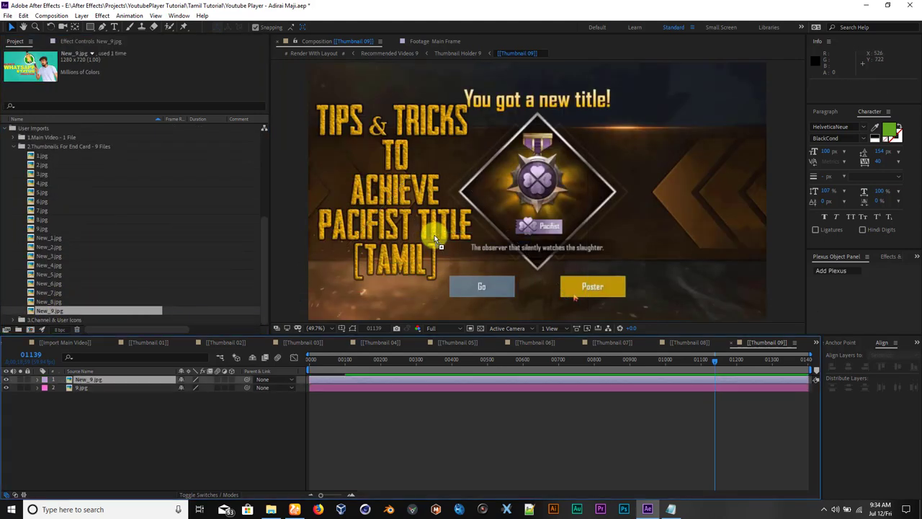
key(ctrl+alt+f)
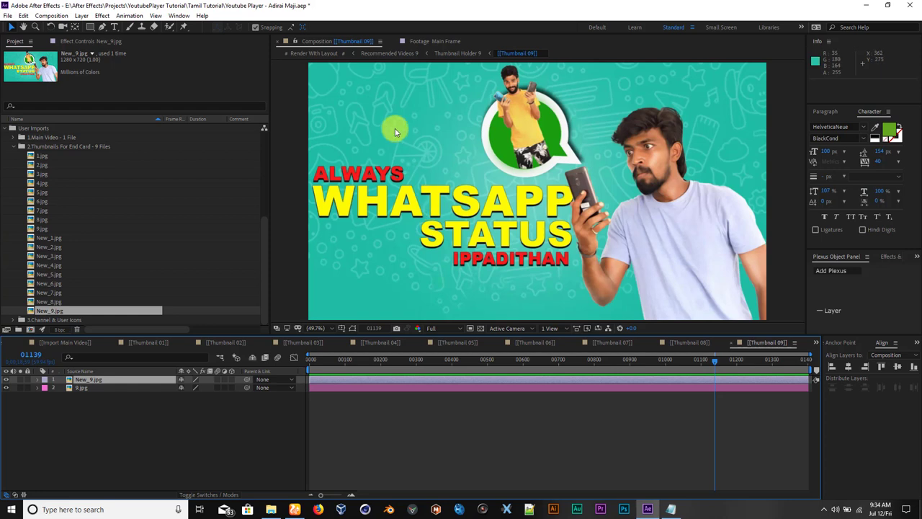
scroll(223, 200, up, 4)
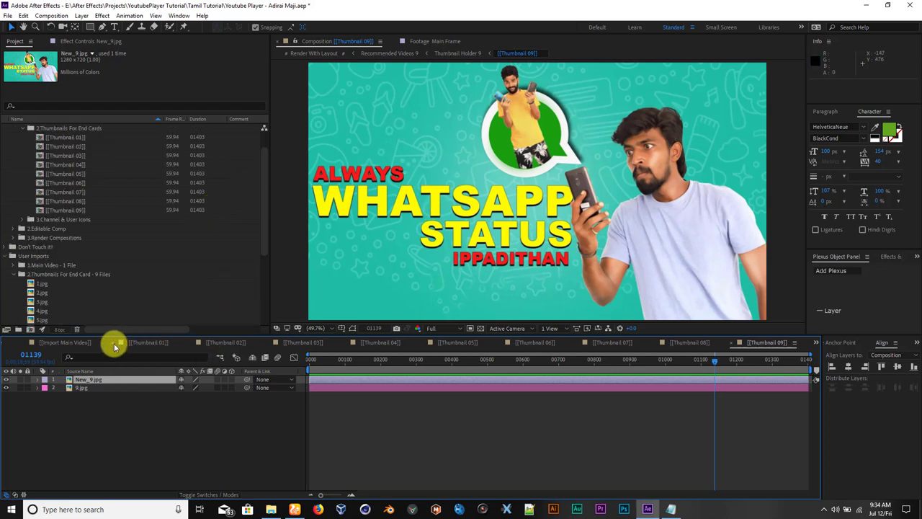
Close the Main Video, render queue and every thumbnail comp tab, keeping only Render With Layout
key(grave)
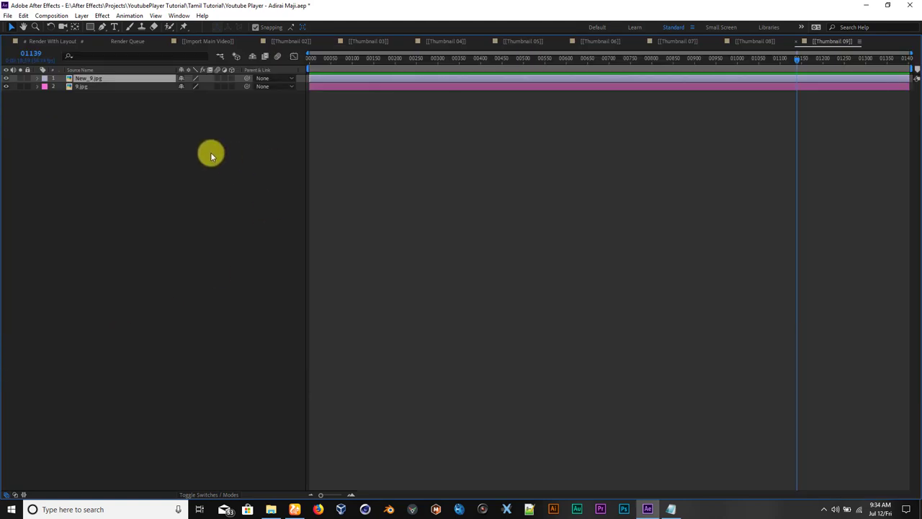
key(grave)
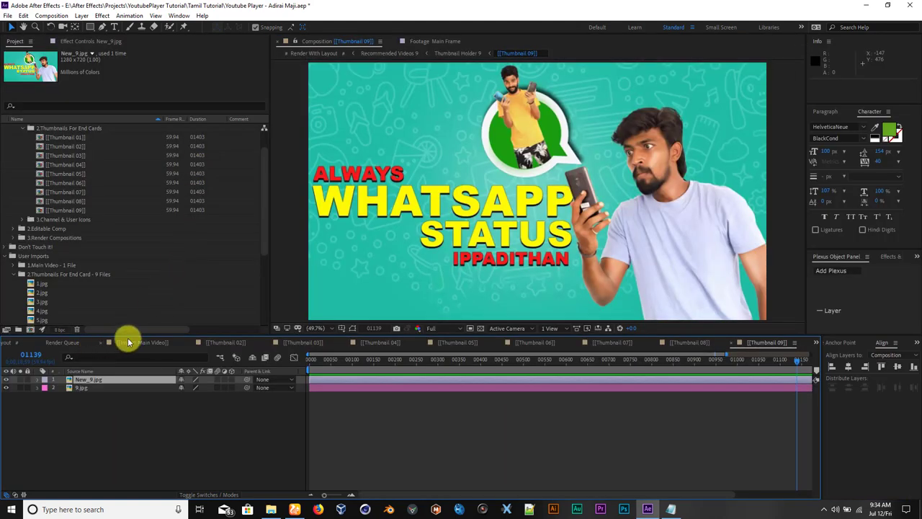
click(102, 343)
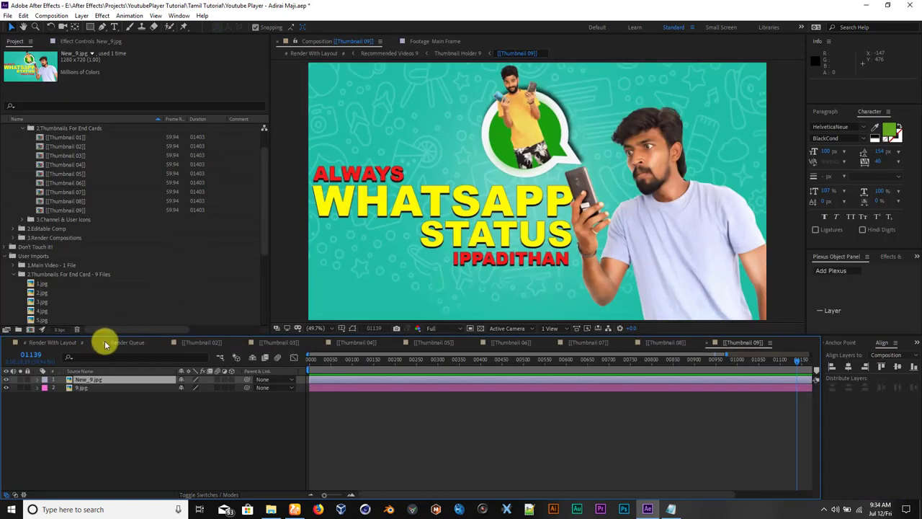
click(104, 341)
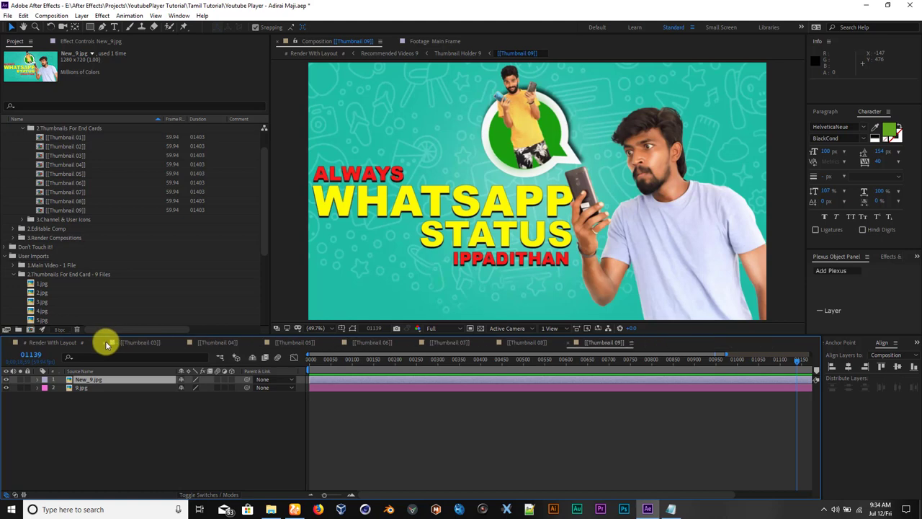
click(105, 343)
click(105, 341)
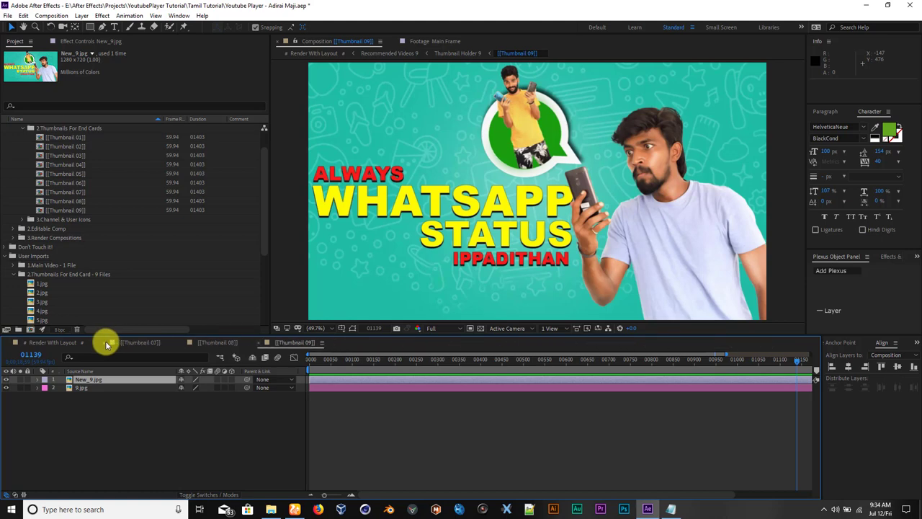
click(105, 341)
click(105, 341)
click(106, 342)
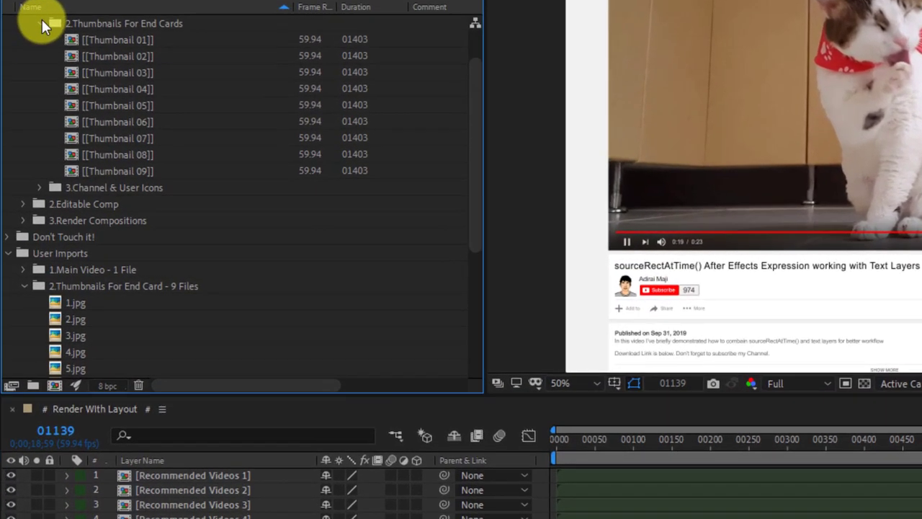
Place New Channel Logo.jpg into the Channel Icon comp
click(23, 128)
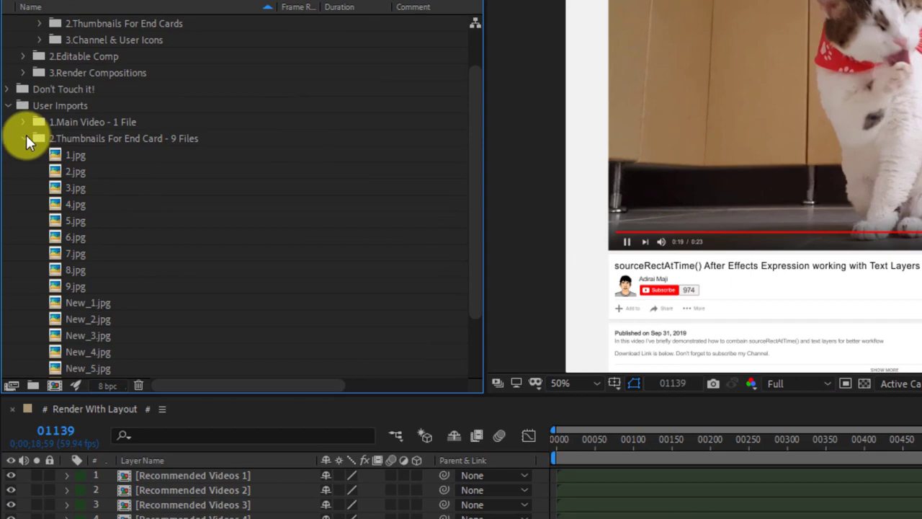
click(24, 138)
click(25, 204)
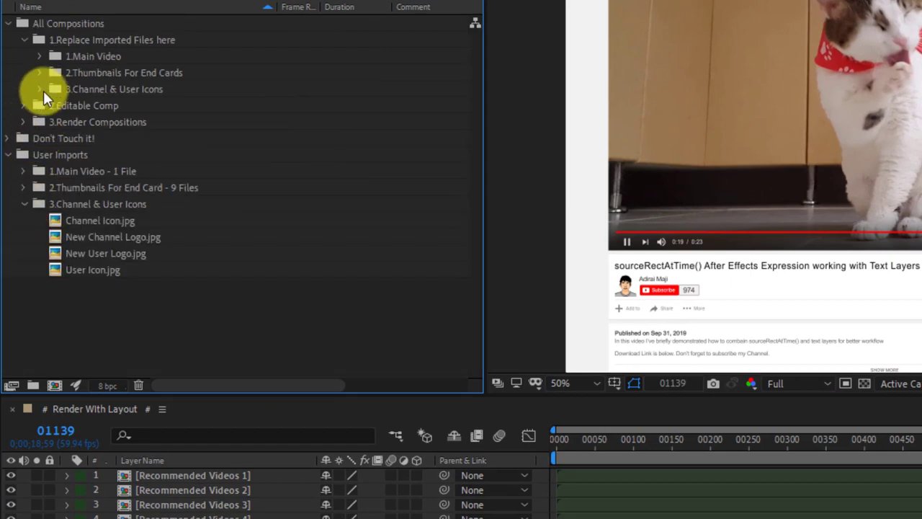
click(41, 89)
click(108, 106)
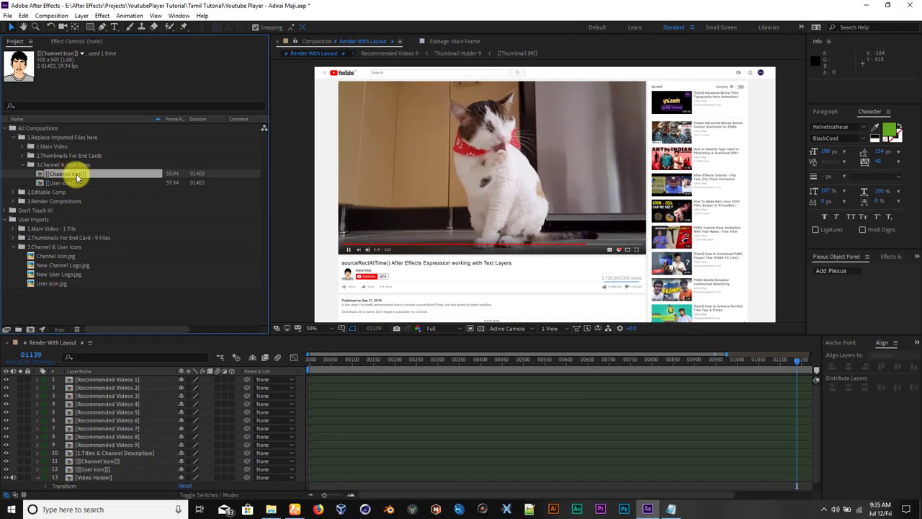
double_click(77, 176)
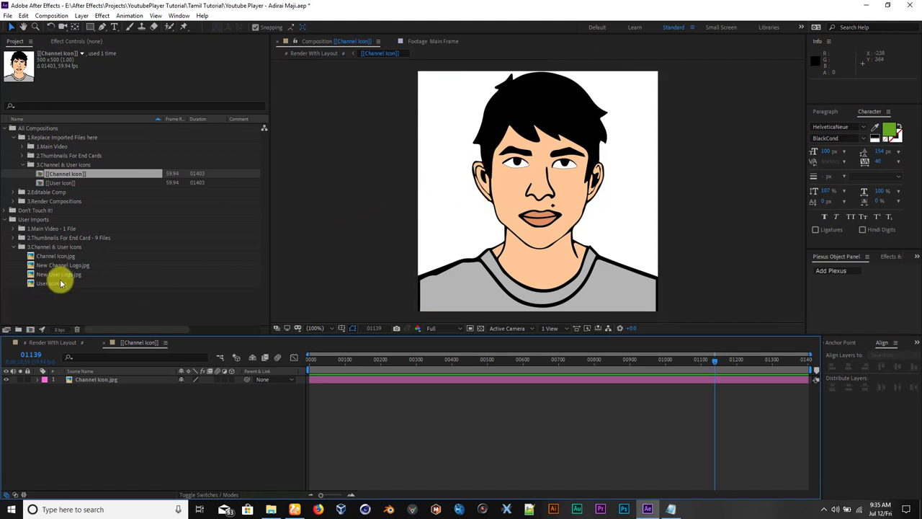
click(62, 273)
drag(62, 266, 465, 180)
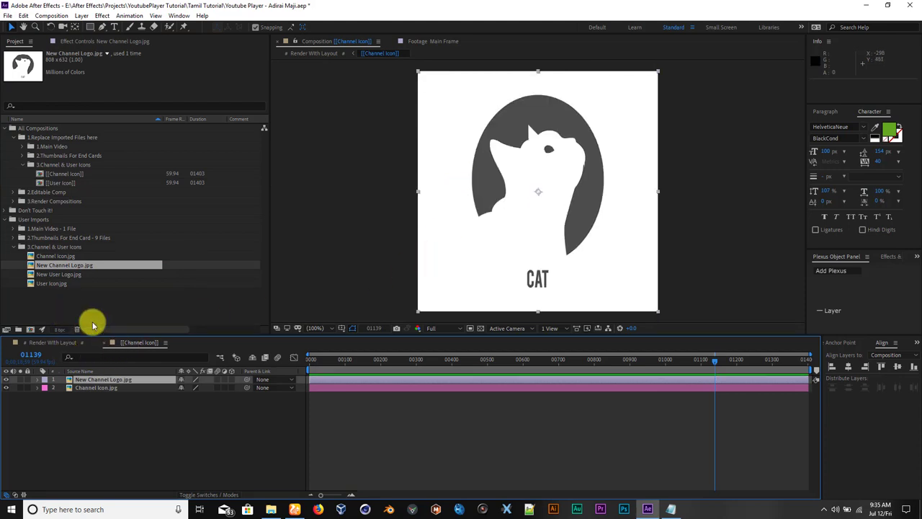
Add New User Logo.jpg to the User Icon comp and fit it to the frame
double_click(52, 182)
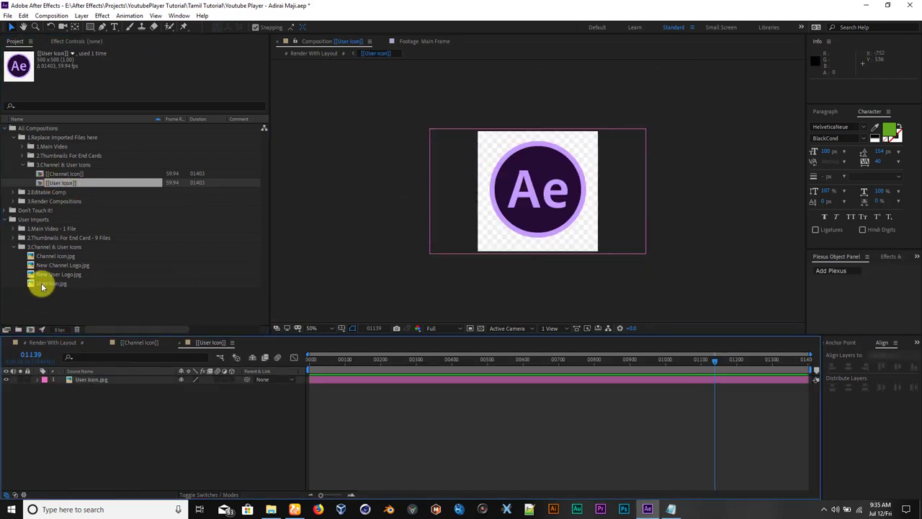
drag(45, 273, 535, 200)
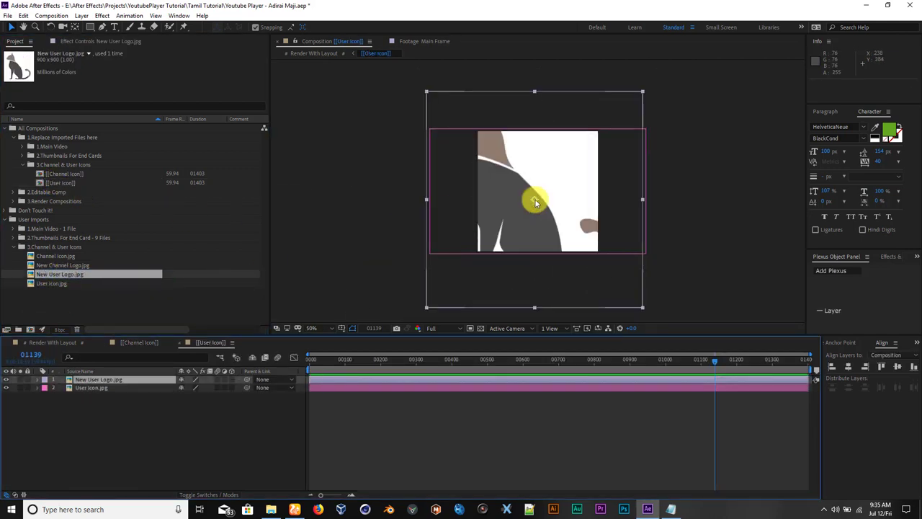
key(ctrl+alt+f)
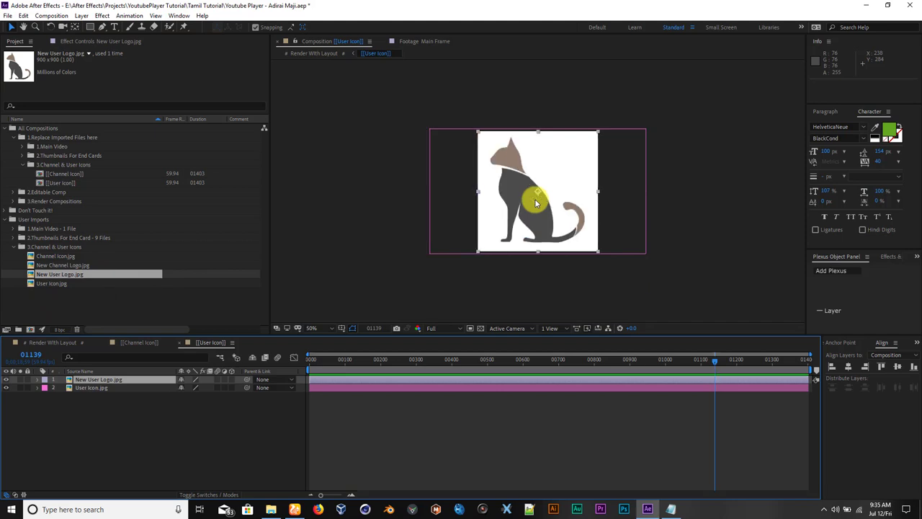
Collapse the icon and imported-files folders, expand 2.Editable Comp and select Titles & Channel Description
click(16, 247)
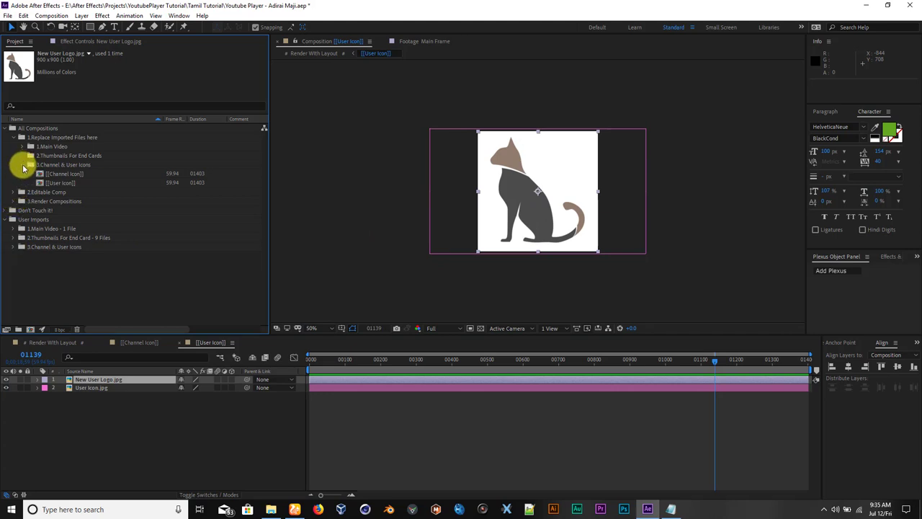
click(22, 165)
click(61, 137)
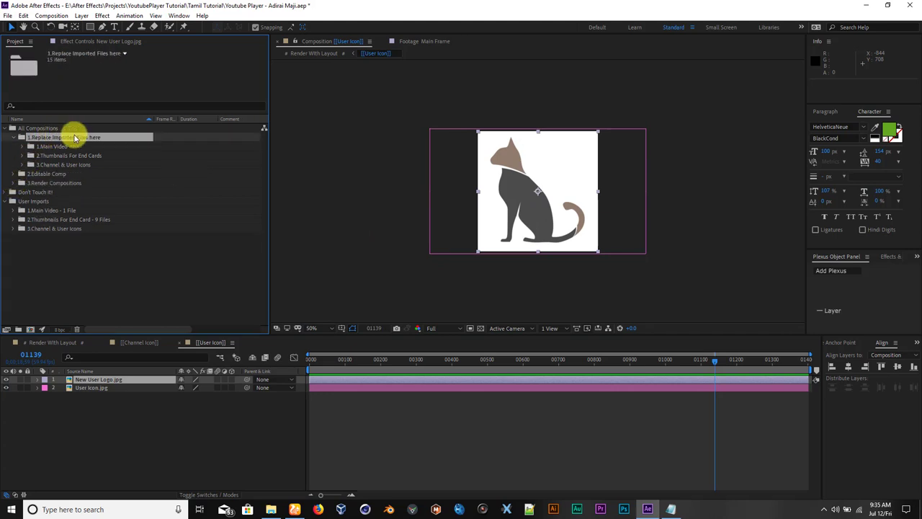
click(13, 139)
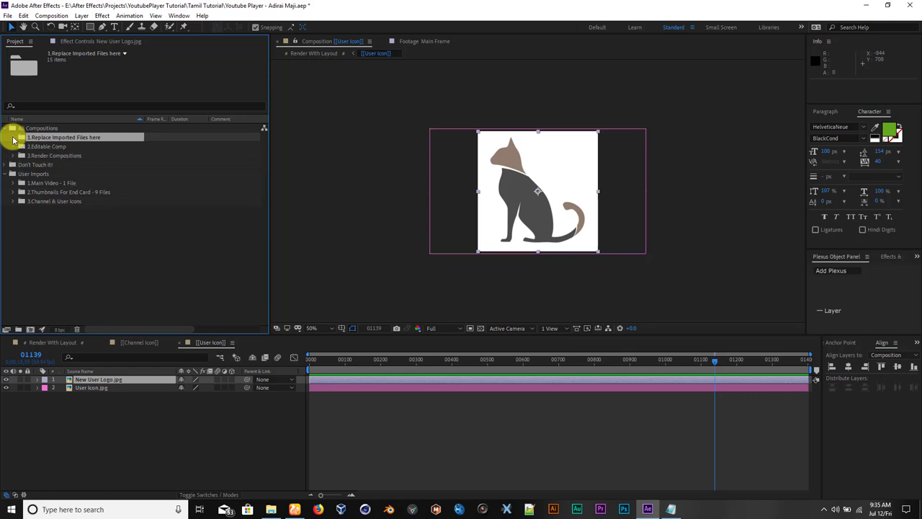
click(49, 148)
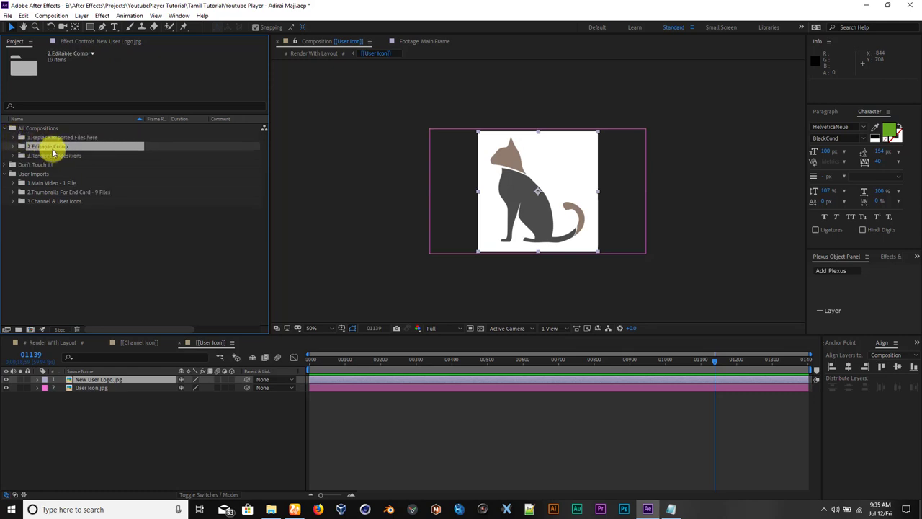
click(13, 147)
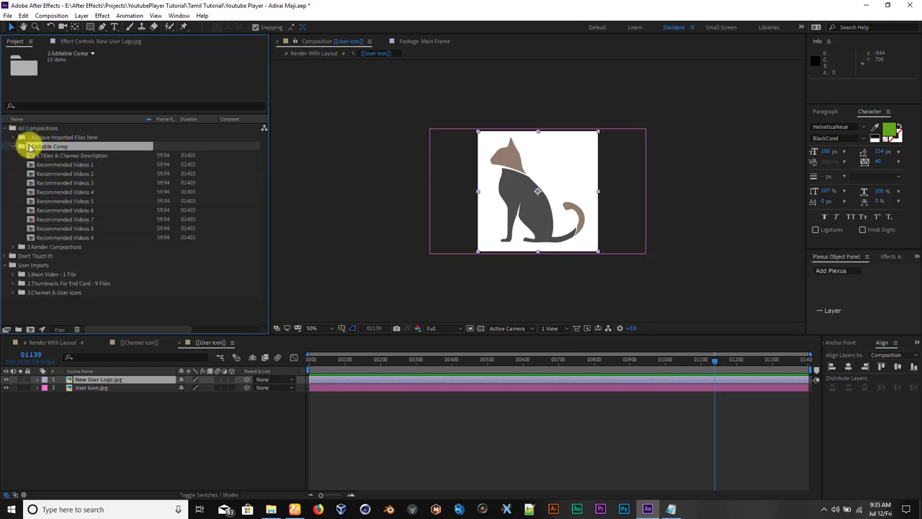
click(73, 156)
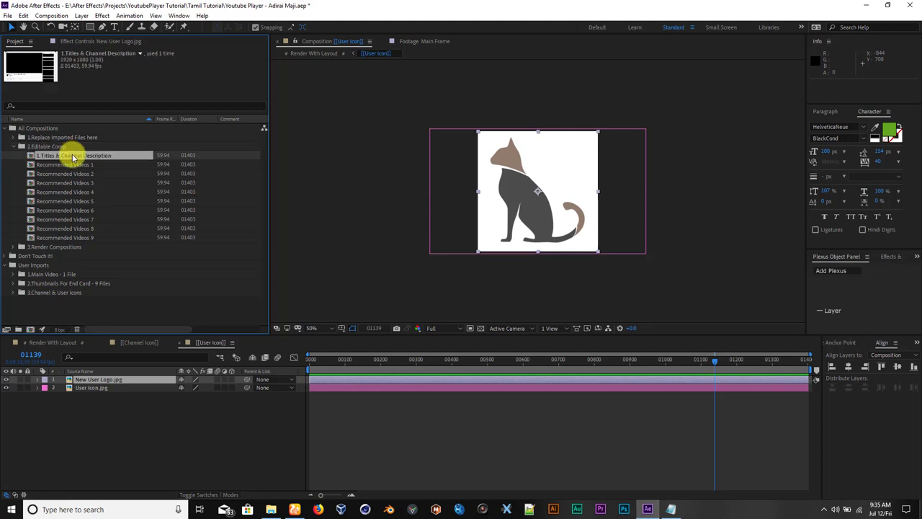
Return to Render With Layout and pan around to the recommended video titles
click(45, 343)
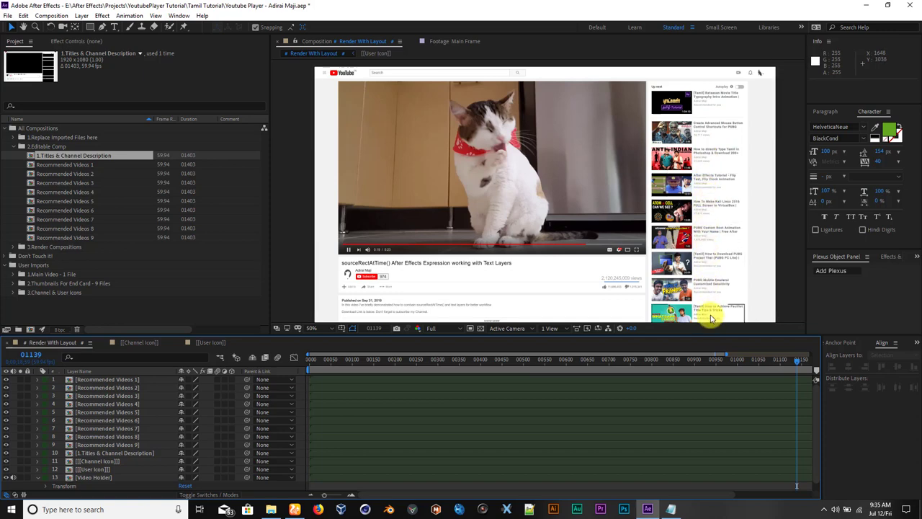
scroll(699, 94, up, 2)
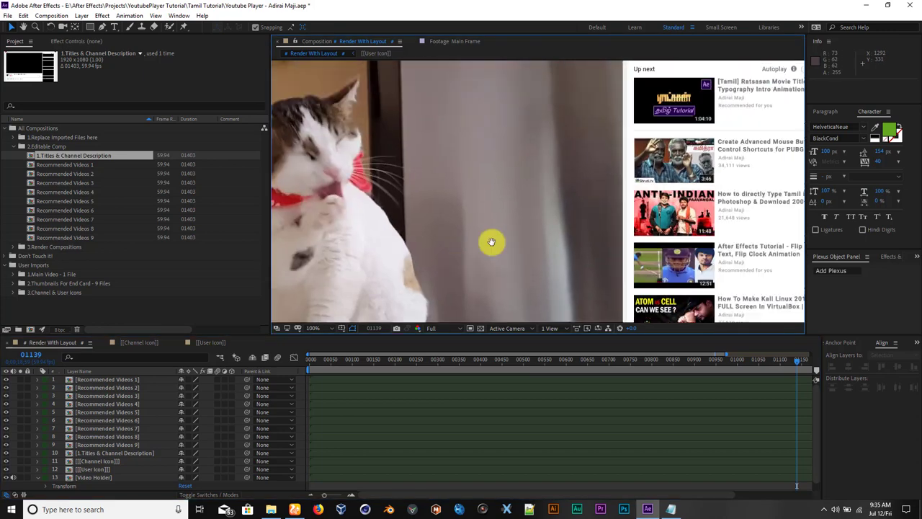
scroll(491, 242, down, 2)
scroll(618, 154, up, 5)
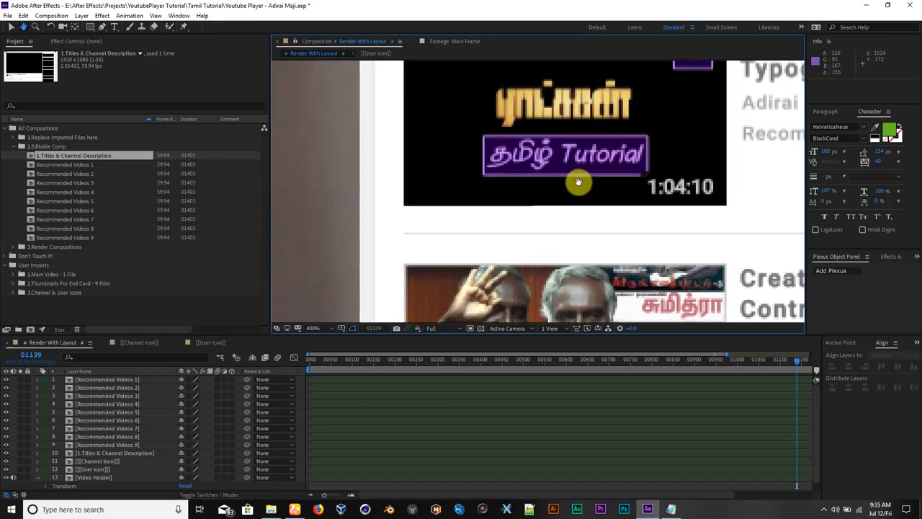
drag(579, 181, 464, 230)
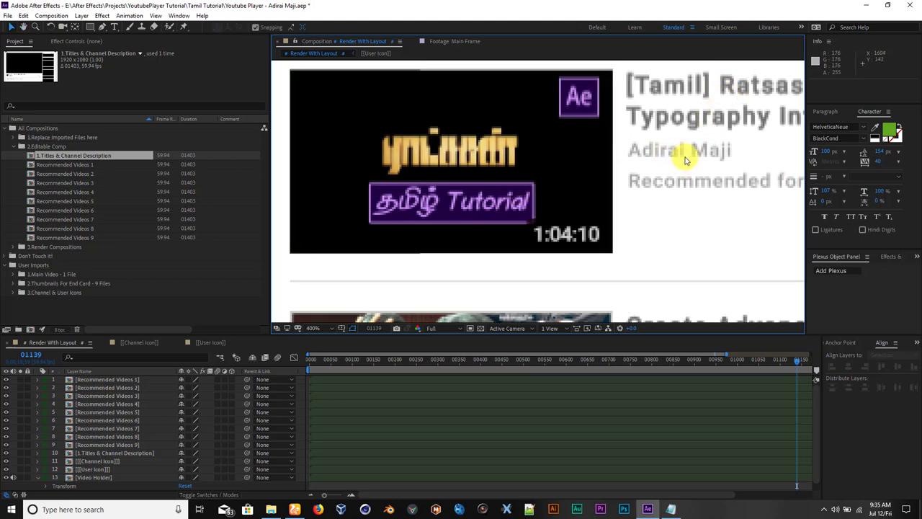
scroll(571, 227, down, 4)
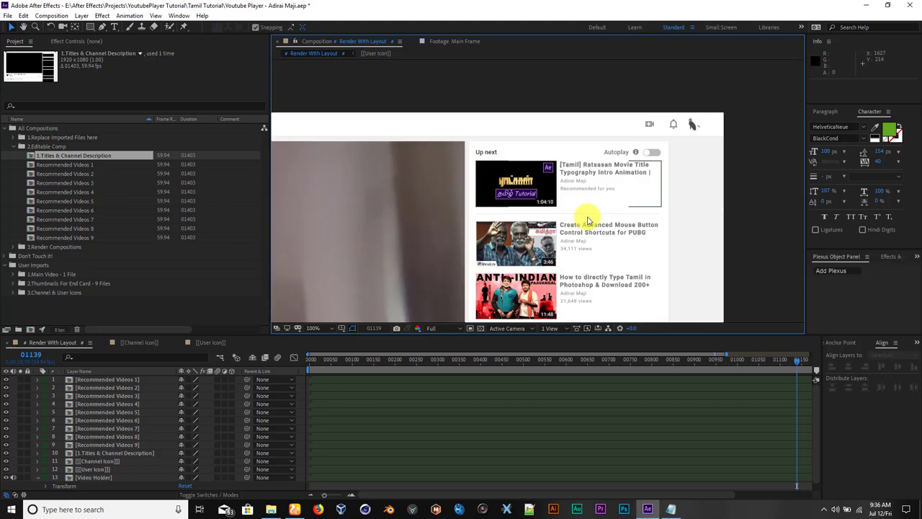
scroll(587, 223, down, 3)
scroll(687, 221, down, 5)
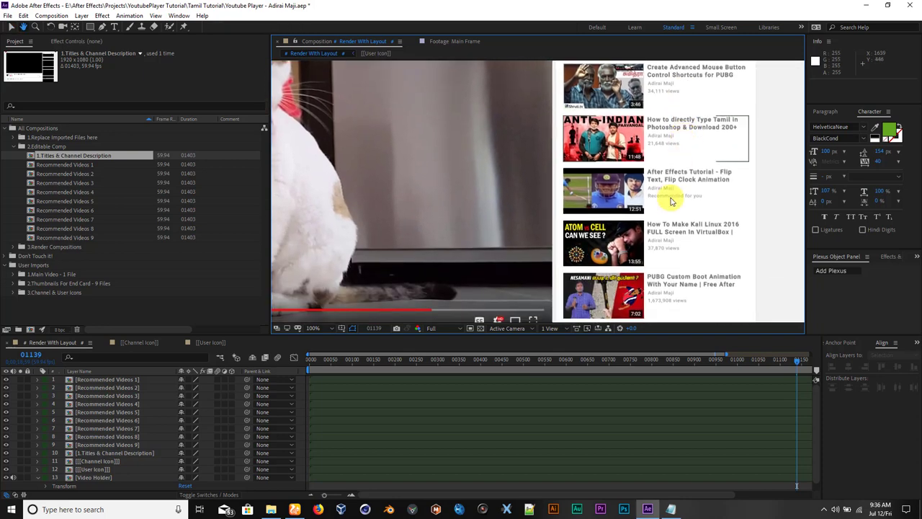
drag(613, 212, 770, 168)
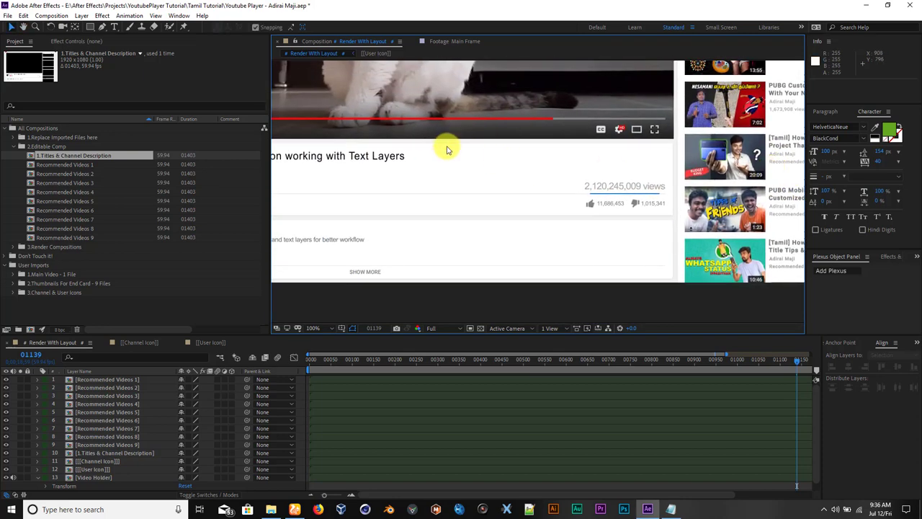
scroll(447, 150, down, 2)
scroll(454, 180, up, 1)
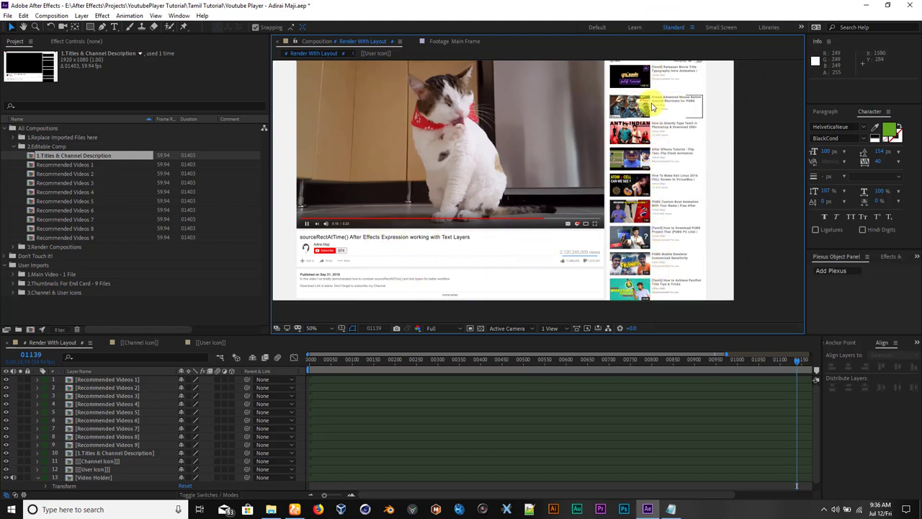
Zoom out to the whole layout and select Recommended Videos 1 in the viewer and Project panel
key(comma)
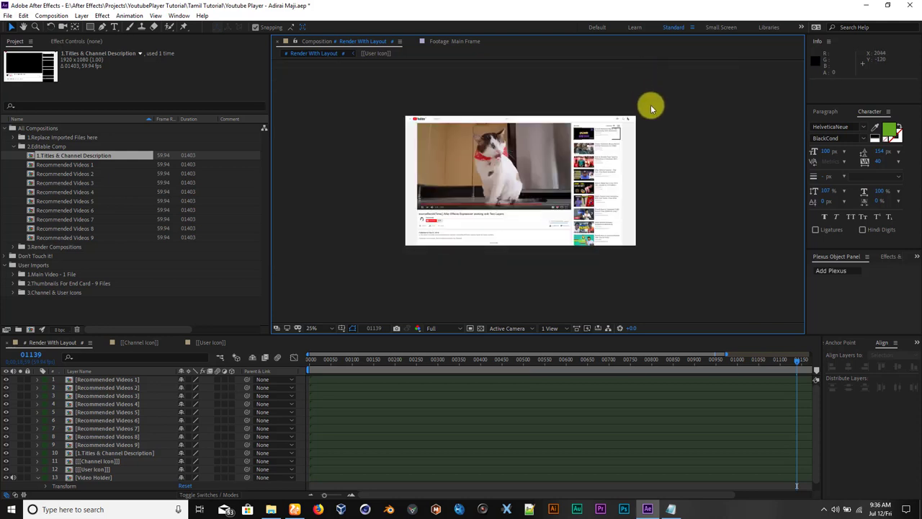
click(587, 134)
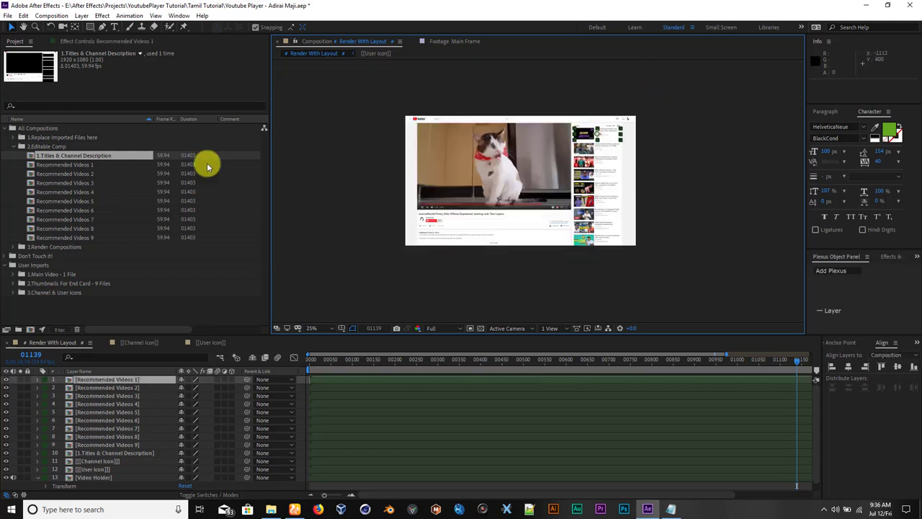
click(76, 164)
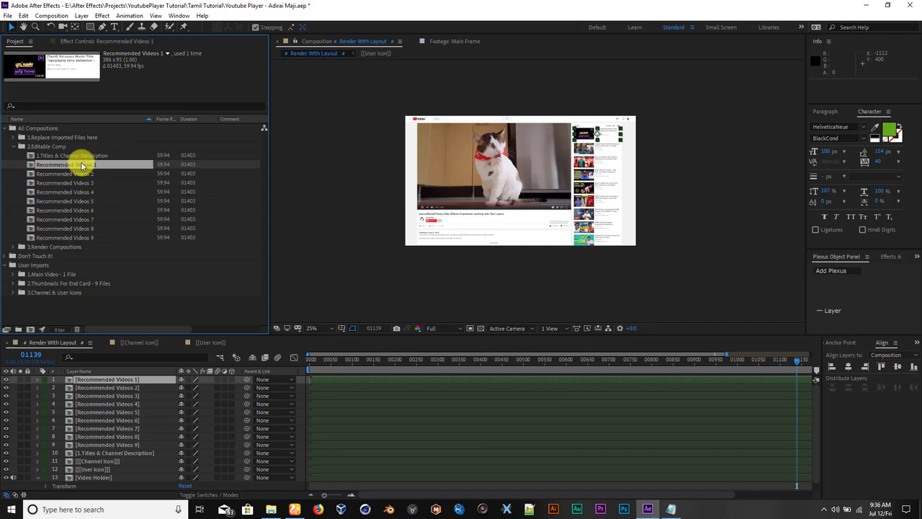
Open the Recommended Videos 1 composition and inspect its six layers
double_click(84, 168)
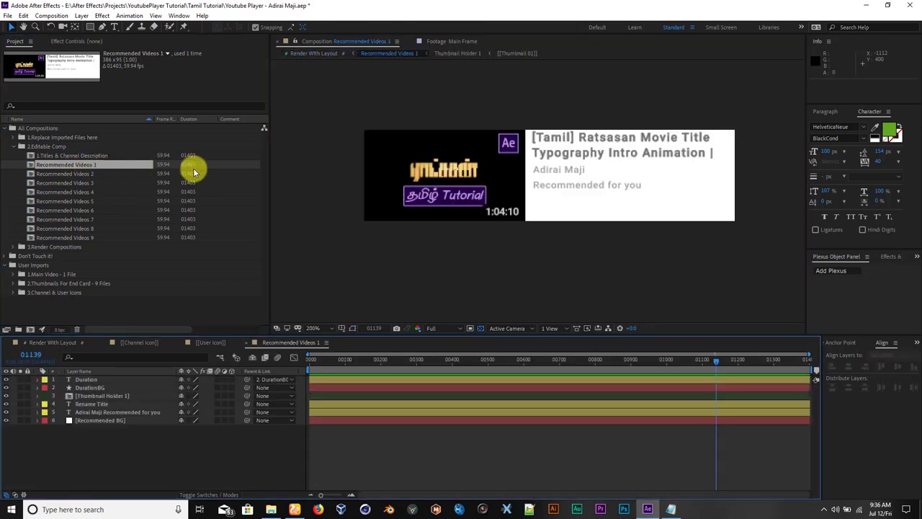
click(43, 342)
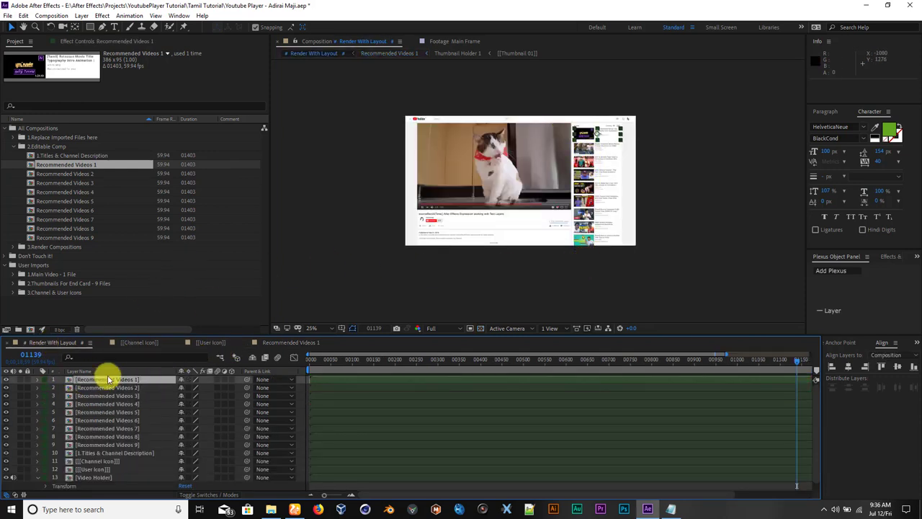
click(60, 146)
double_click(63, 165)
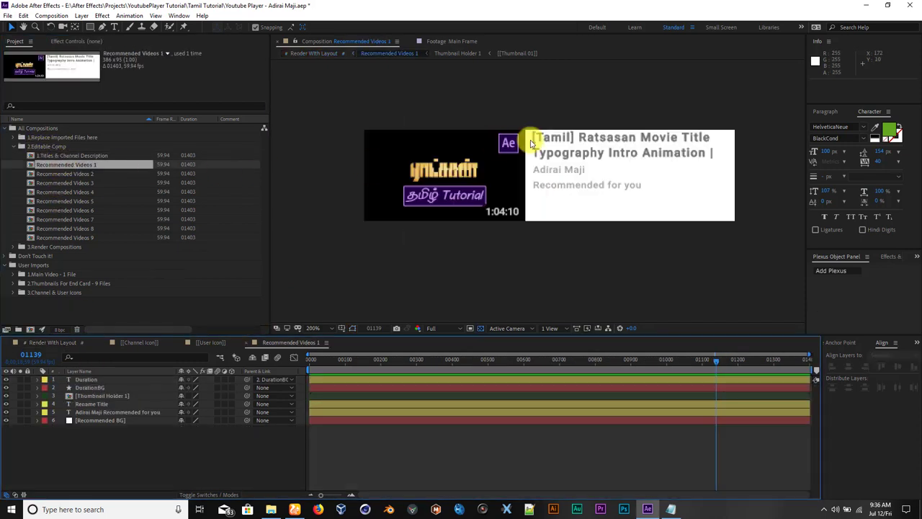
click(558, 144)
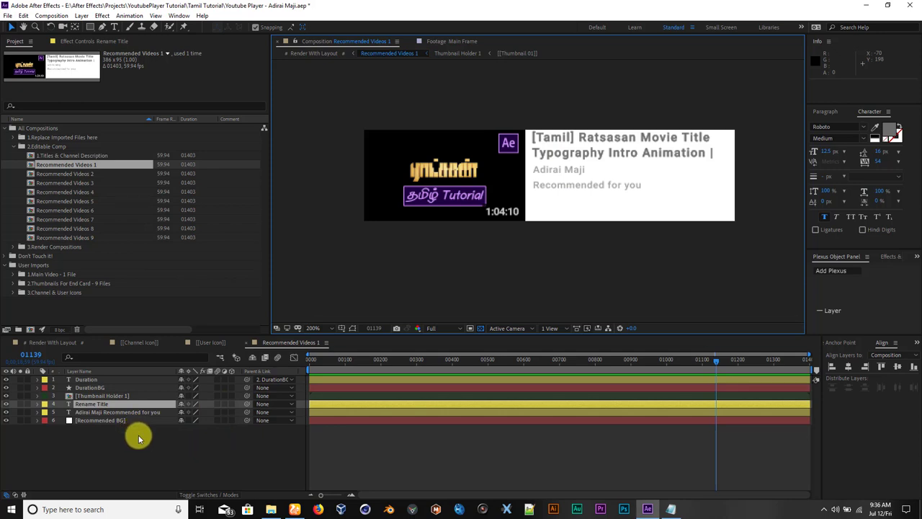
drag(140, 434, 127, 370)
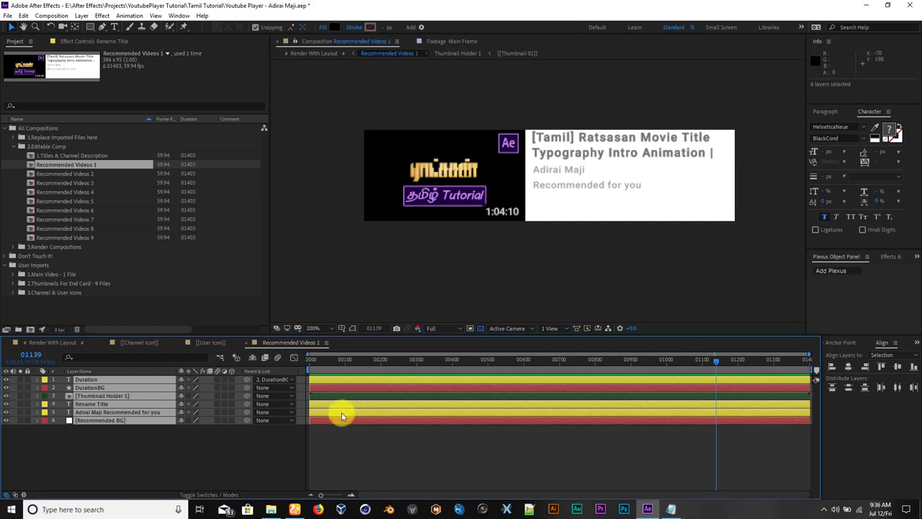
click(365, 443)
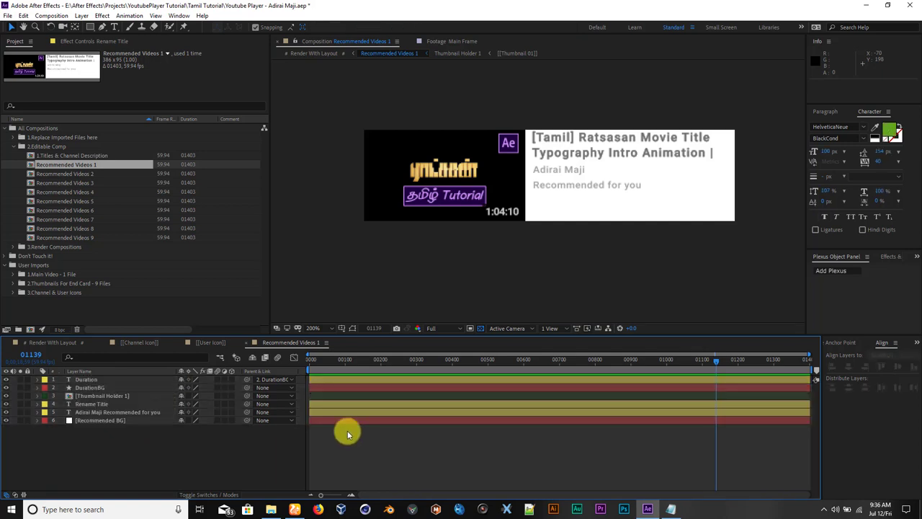
Try editing the Duration and Rename Title text layers in Recommended Videos 1
click(325, 379)
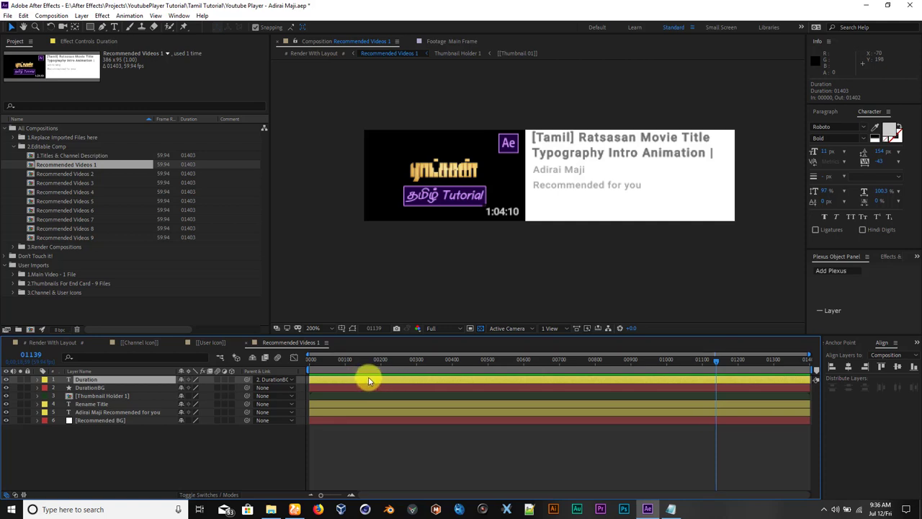
double_click(139, 379)
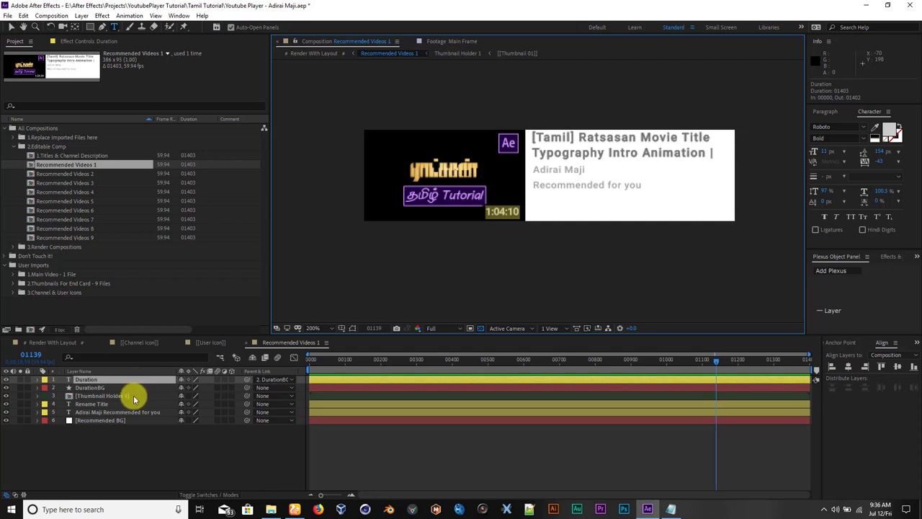
click(134, 395)
click(130, 404)
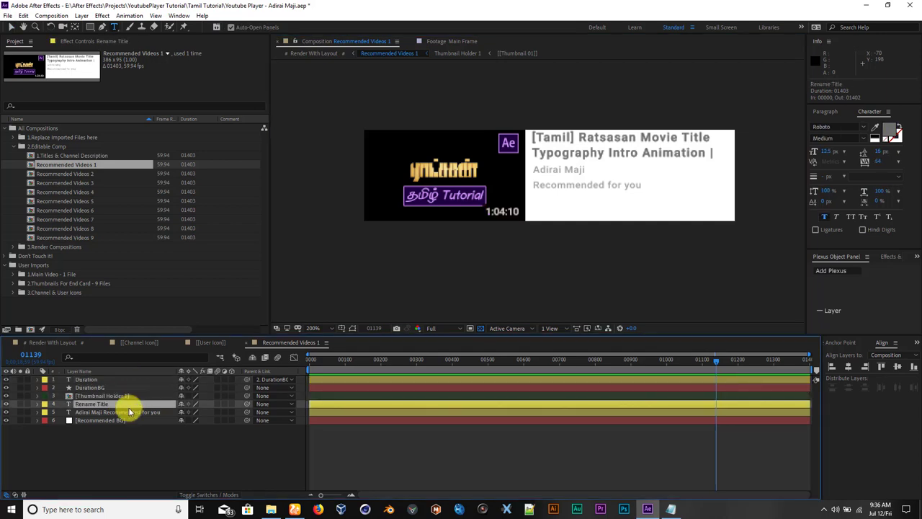
double_click(129, 405)
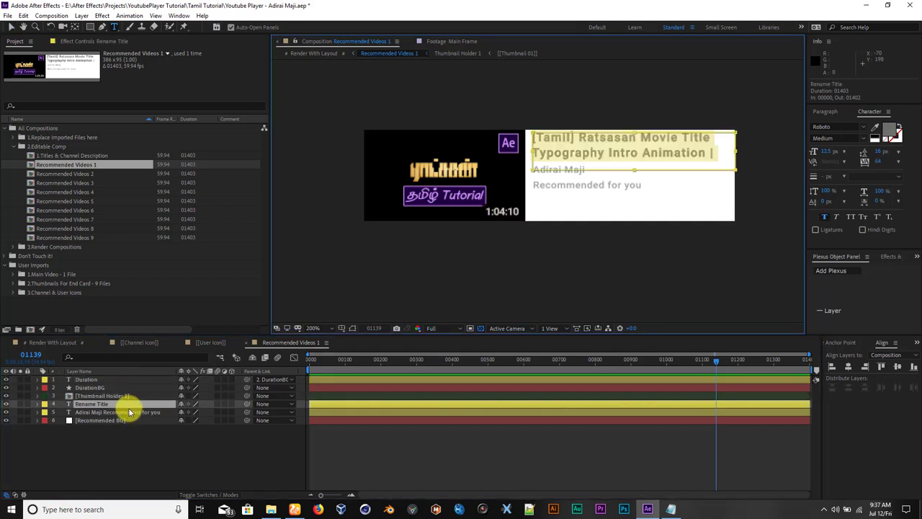
click(129, 452)
Inspect the Thumbnail Holder 1 precomp, then select the Duration text layer for editing
click(313, 420)
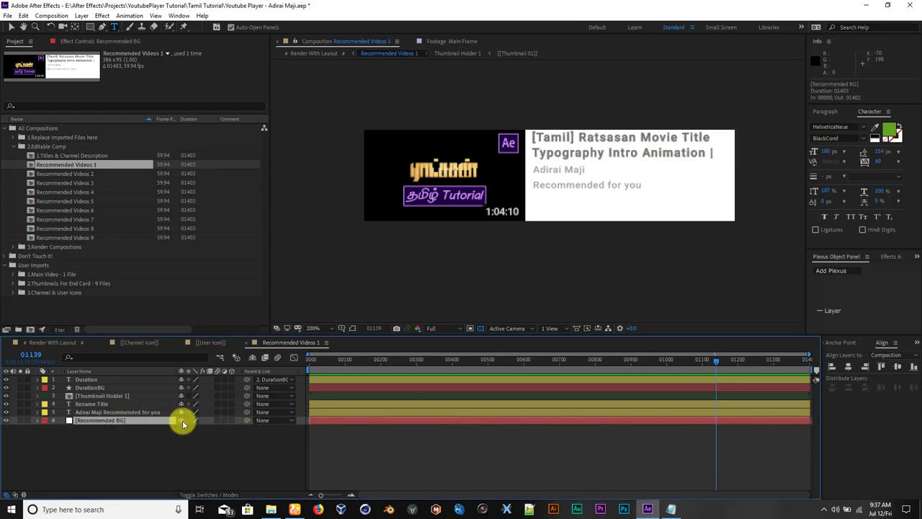
click(108, 395)
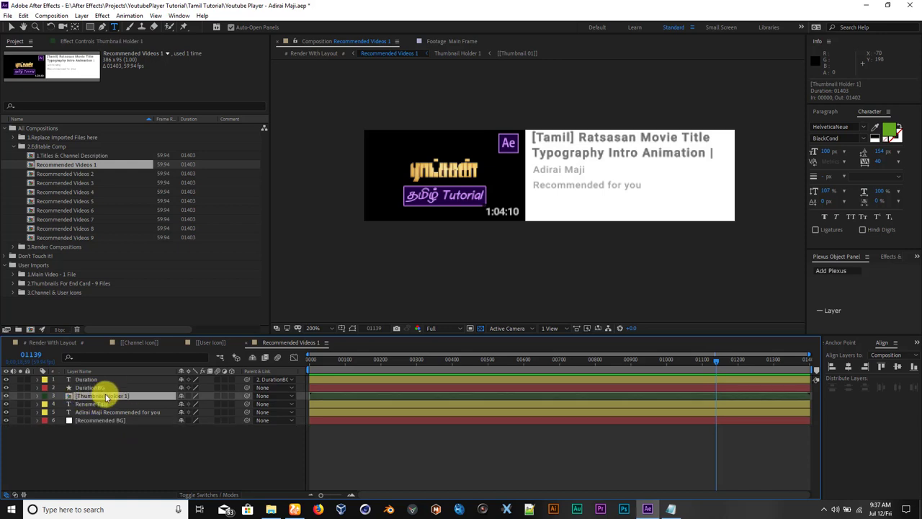
double_click(105, 395)
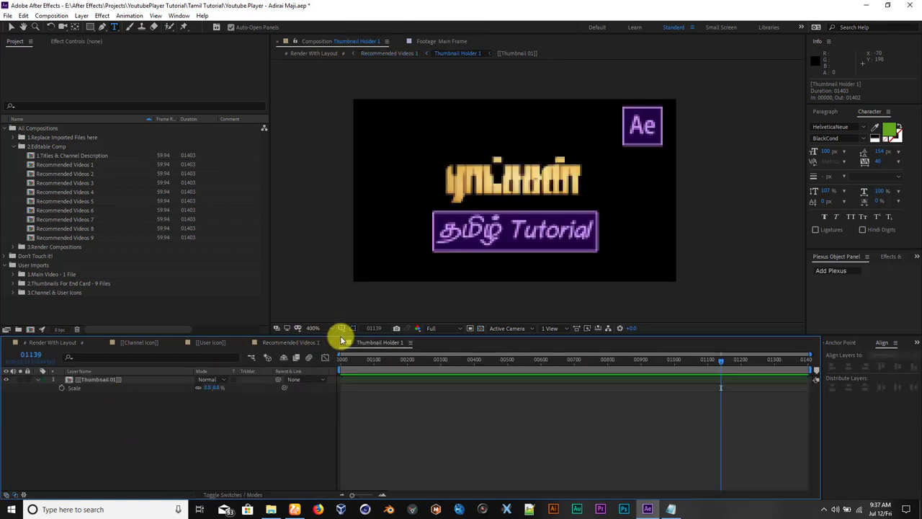
click(340, 342)
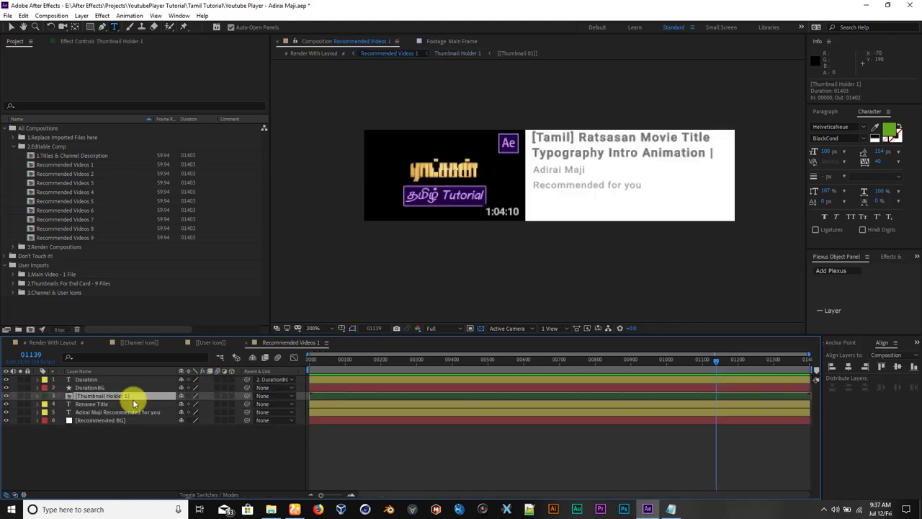
click(99, 404)
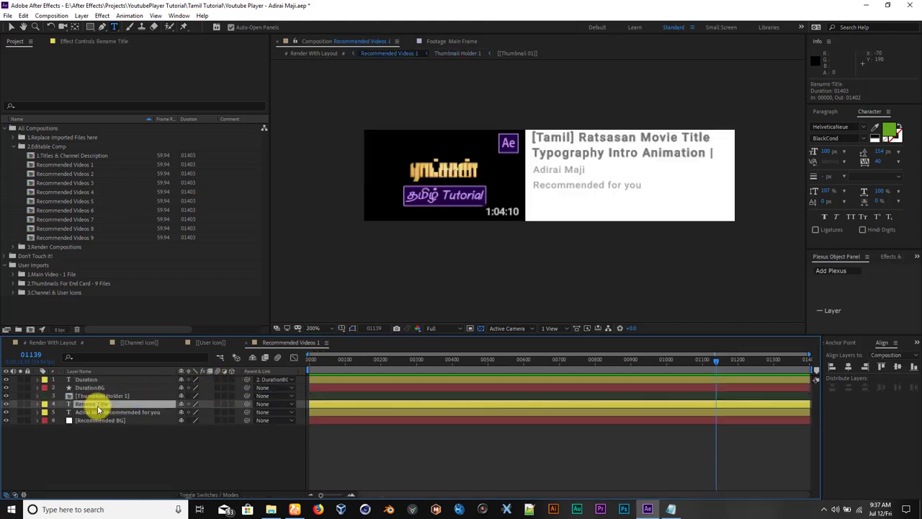
click(120, 420)
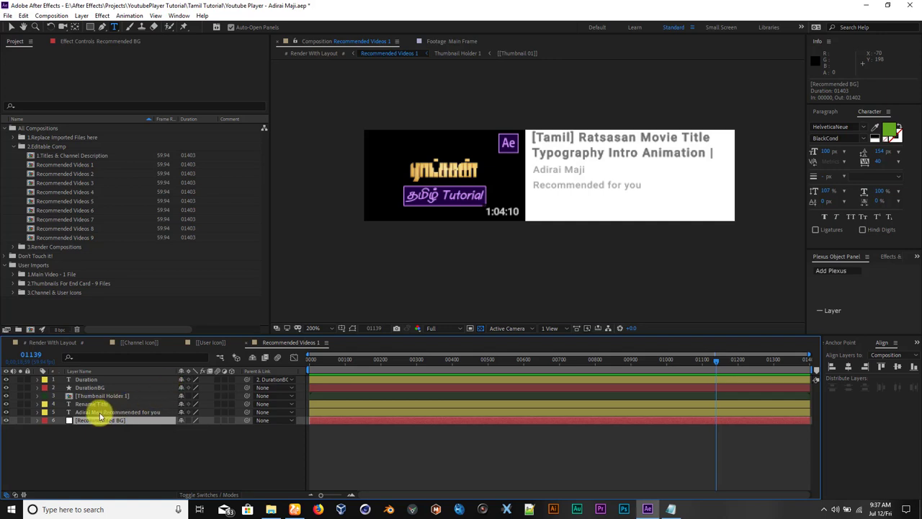
click(92, 381)
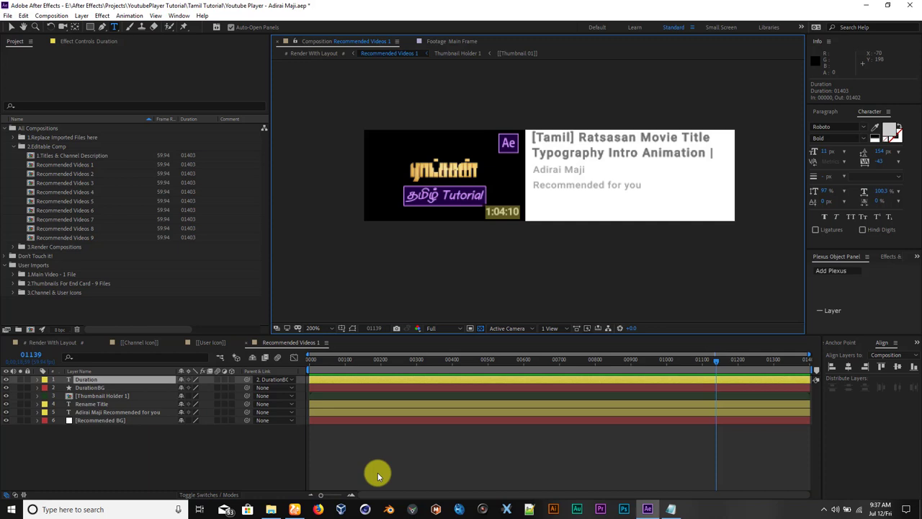
Retype the Duration text as 1:03, commit it, and select the Rename Title layer
text(1)
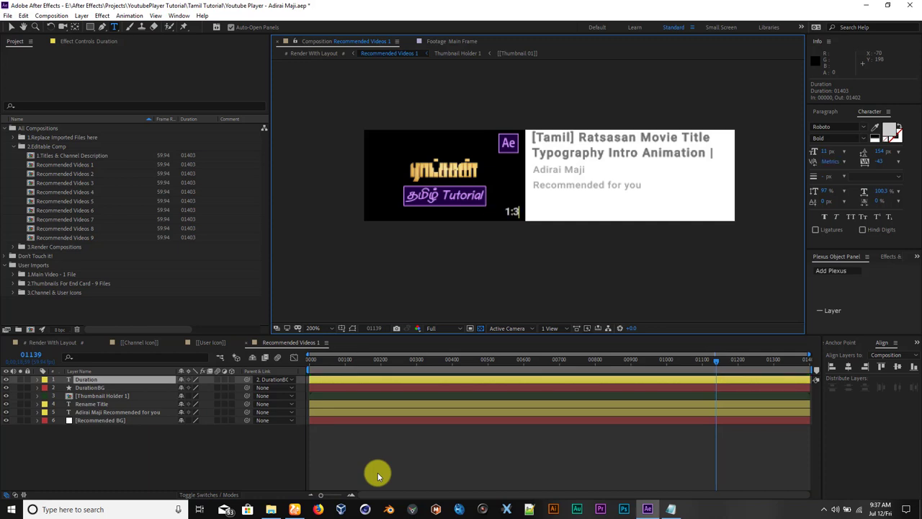
text(:03)
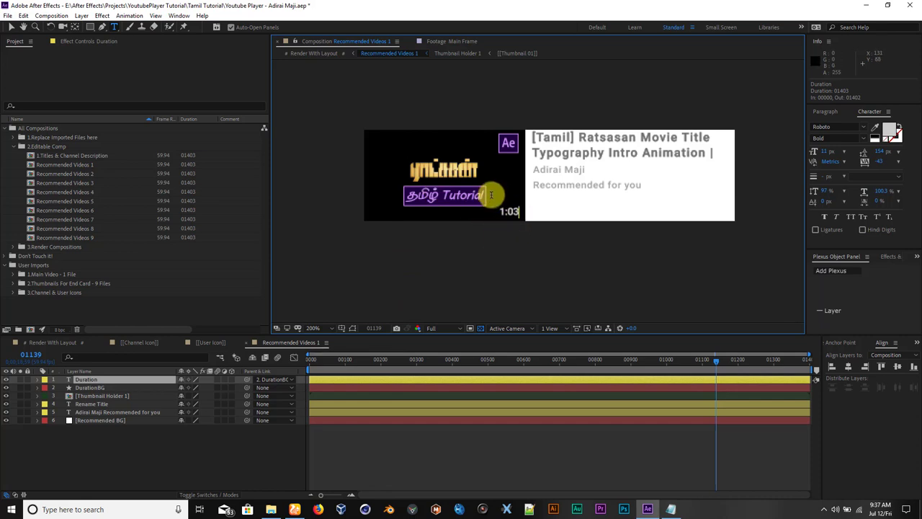
click(107, 379)
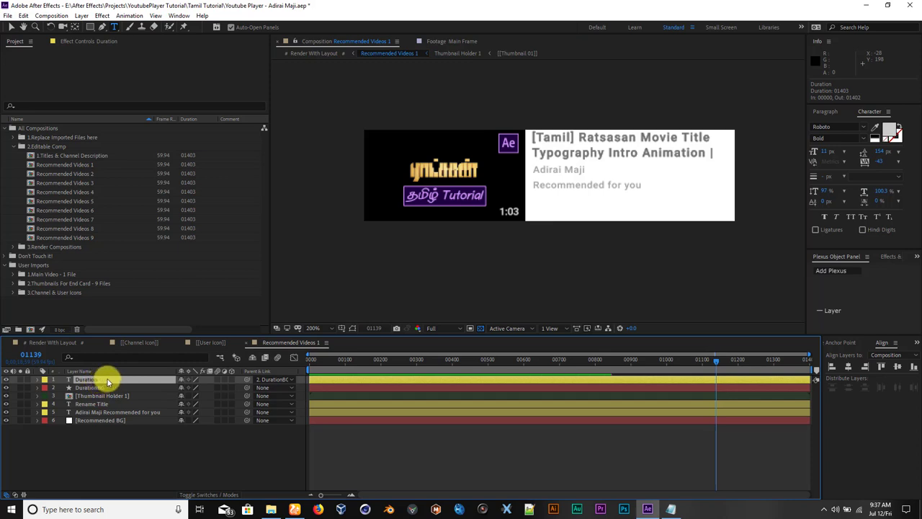
click(308, 405)
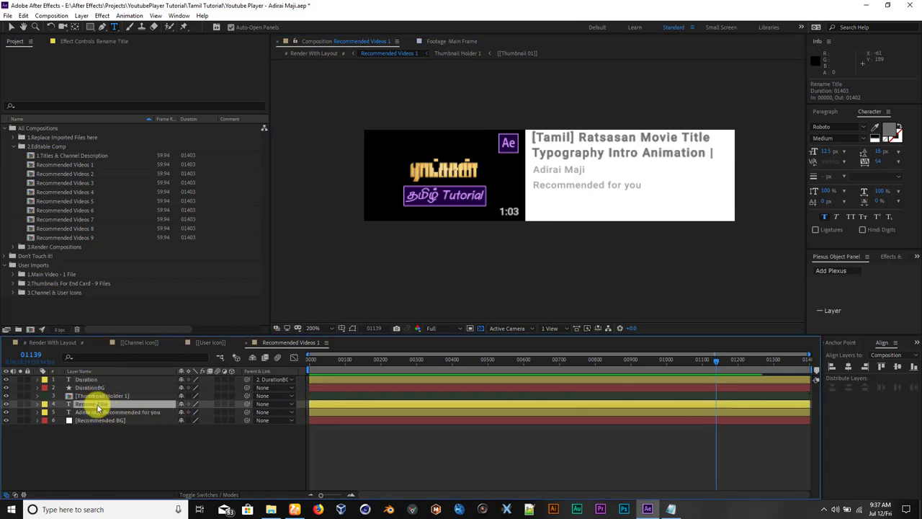
Rewrite the Rename Title text as a two-line title ending 'one of the after effect video'
key(Return)
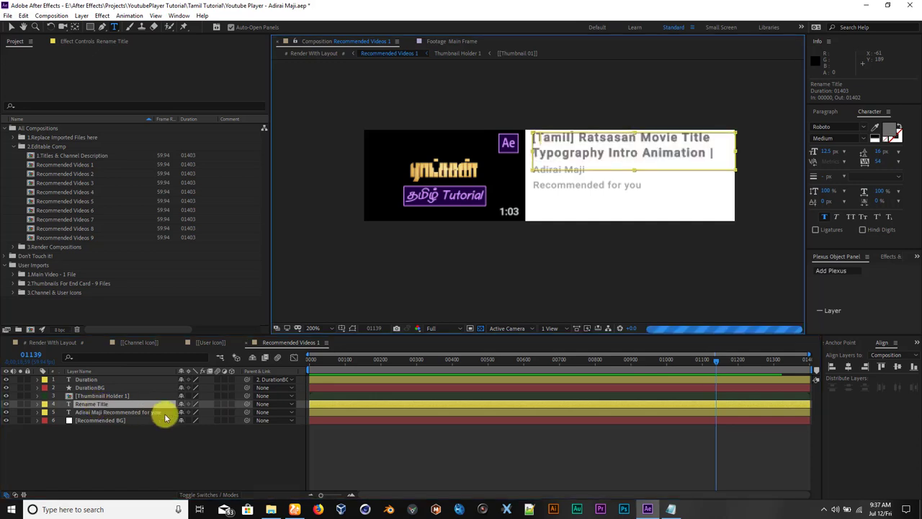
text(Adirai maji one of the)
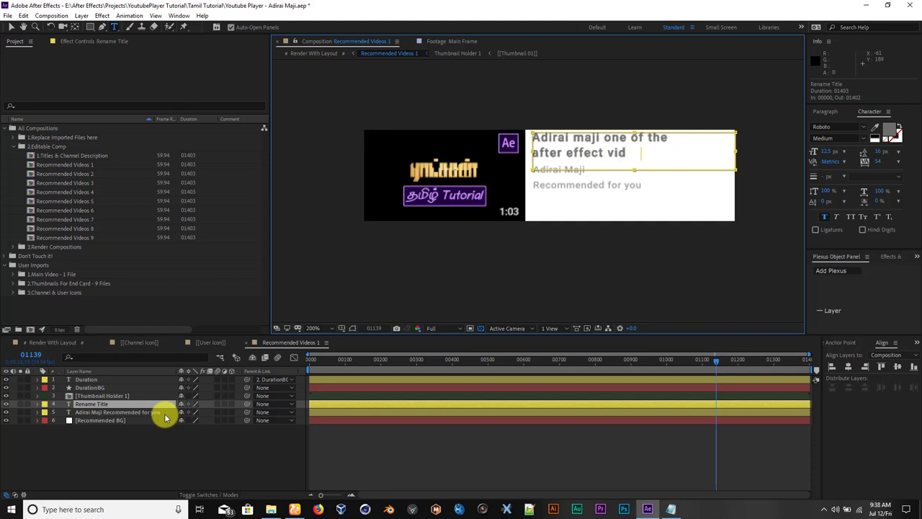
click(105, 412)
double_click(105, 412)
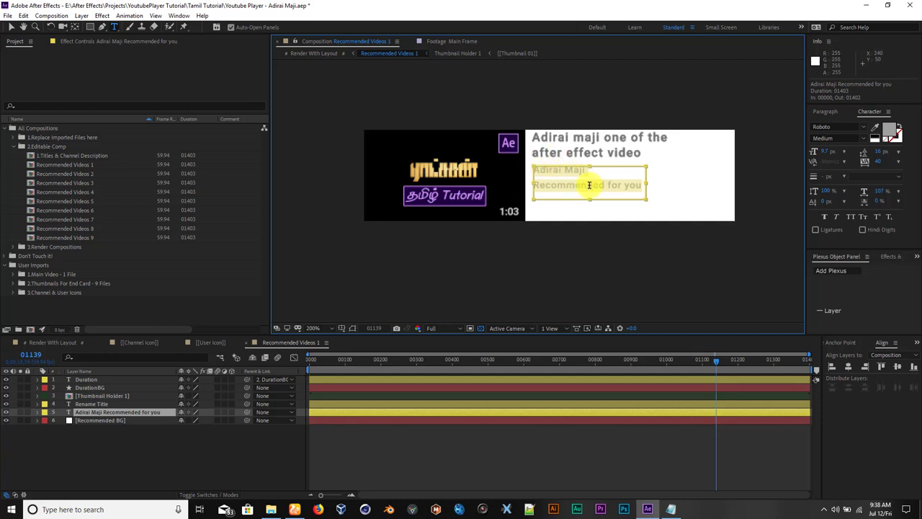
click(300, 344)
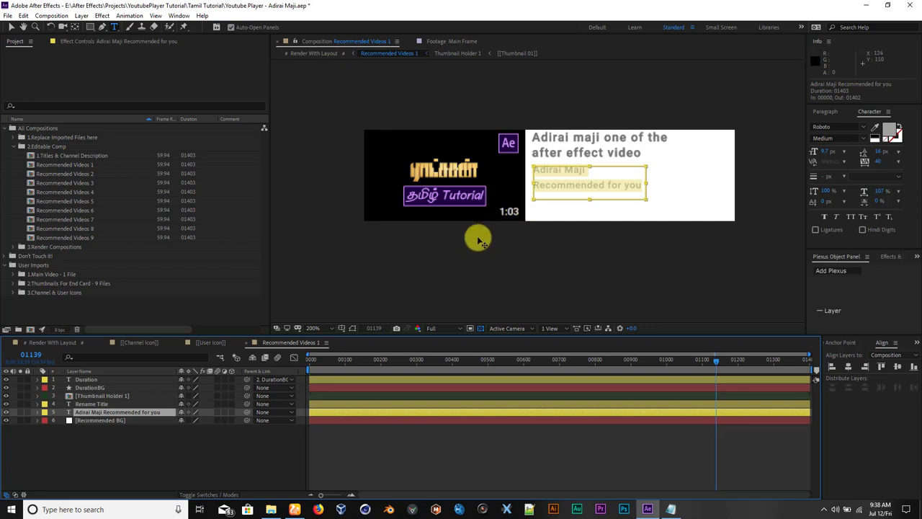
Back in Render With Layout, find the PUBG entry and select Recommended Videos 2 in project and timeline
click(62, 343)
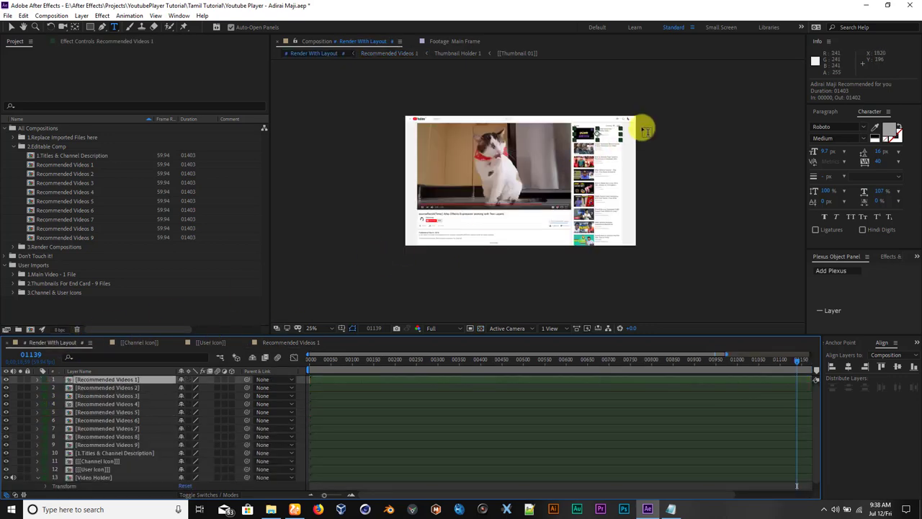
scroll(274, 290, down, 5)
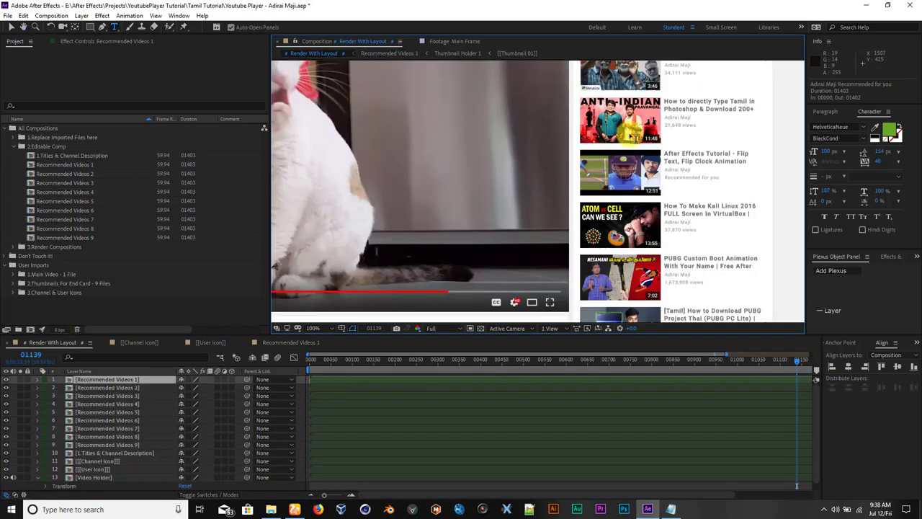
scroll(571, 244, up, 3)
scroll(574, 144, up, 4)
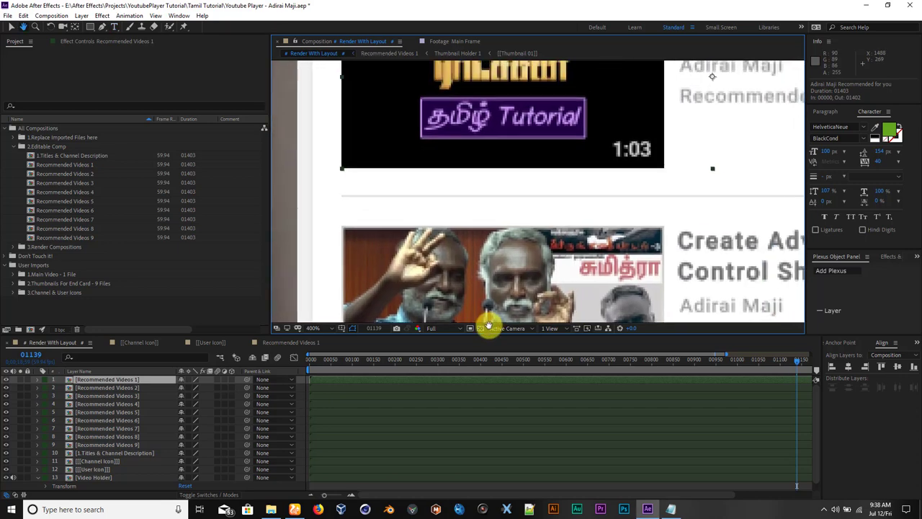
drag(574, 159, 452, 238)
key(ctrl+t)
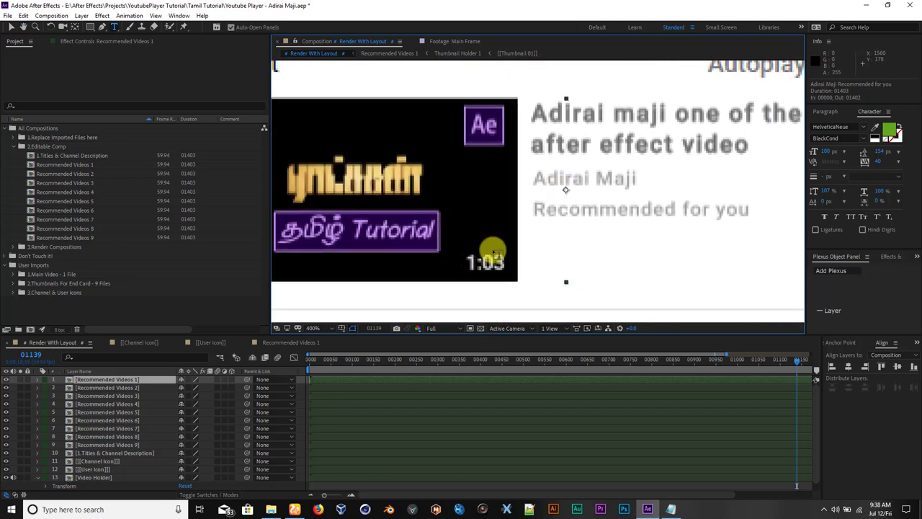
scroll(592, 133, down, 4)
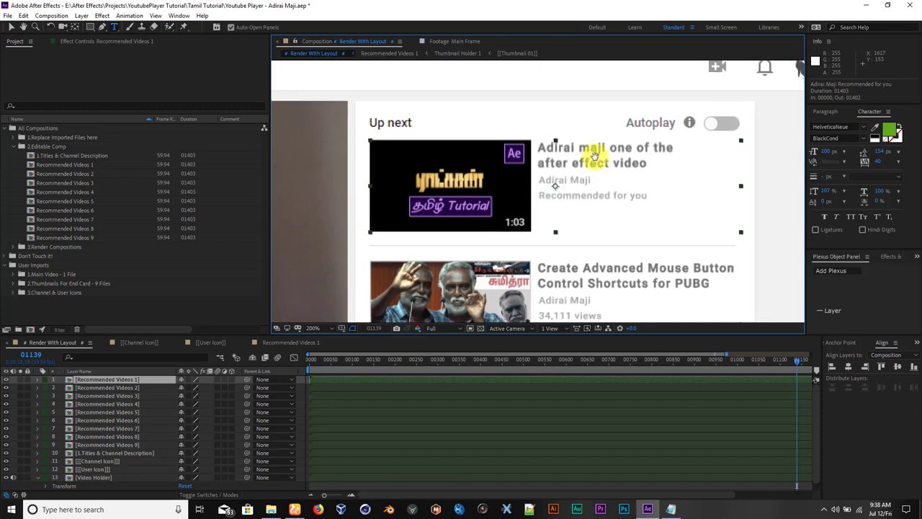
scroll(593, 151, up, 2)
scroll(628, 96, down, 4)
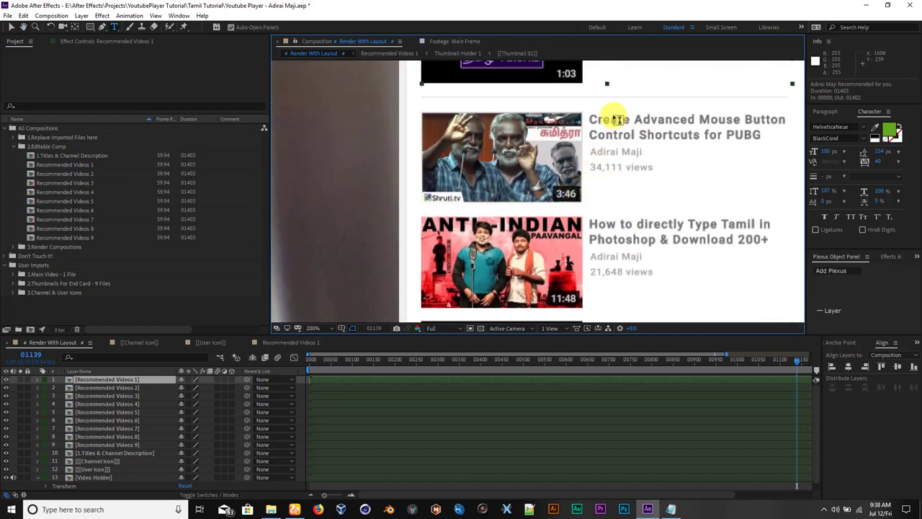
click(75, 175)
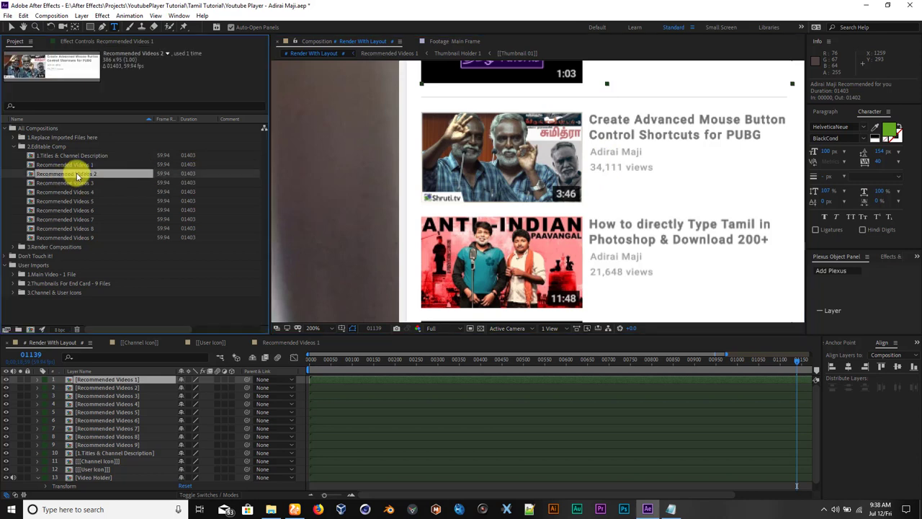
click(127, 390)
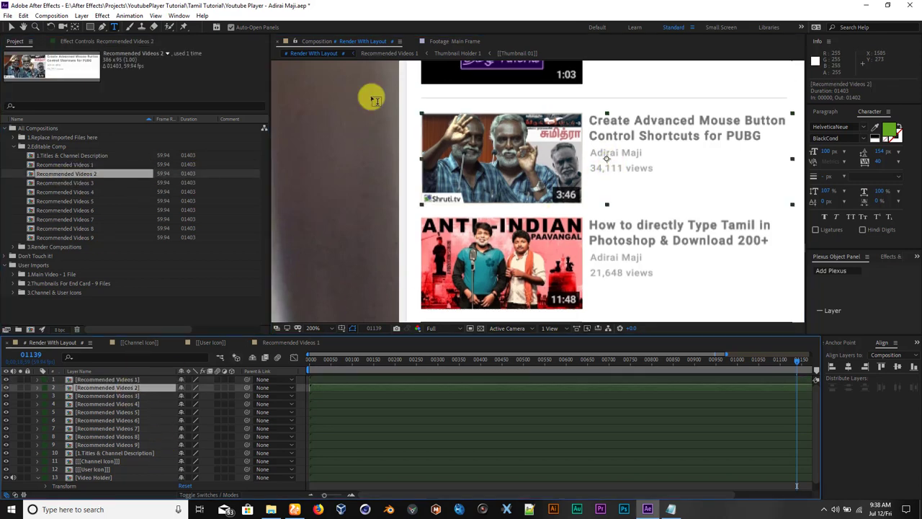
click(12, 27)
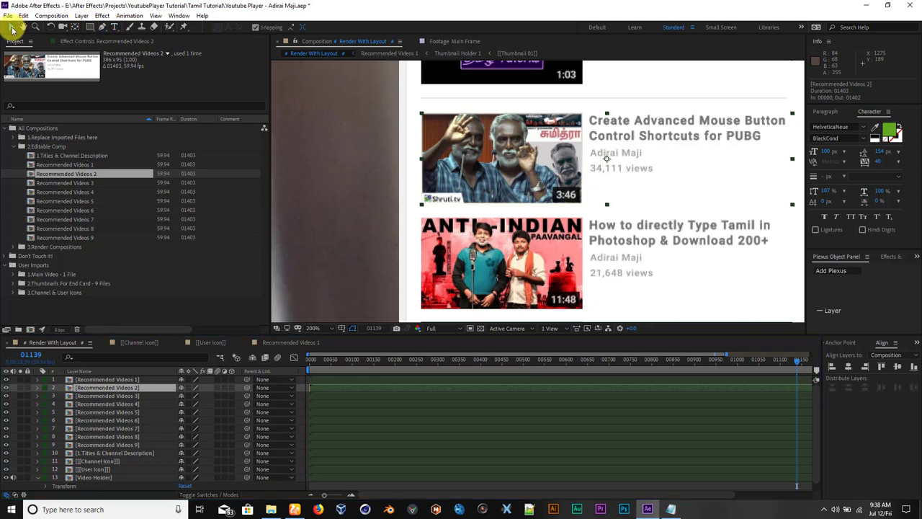
In the Recommended Videos 2 precomp, change the Duration text from 3:46 to 1:01:30
double_click(715, 147)
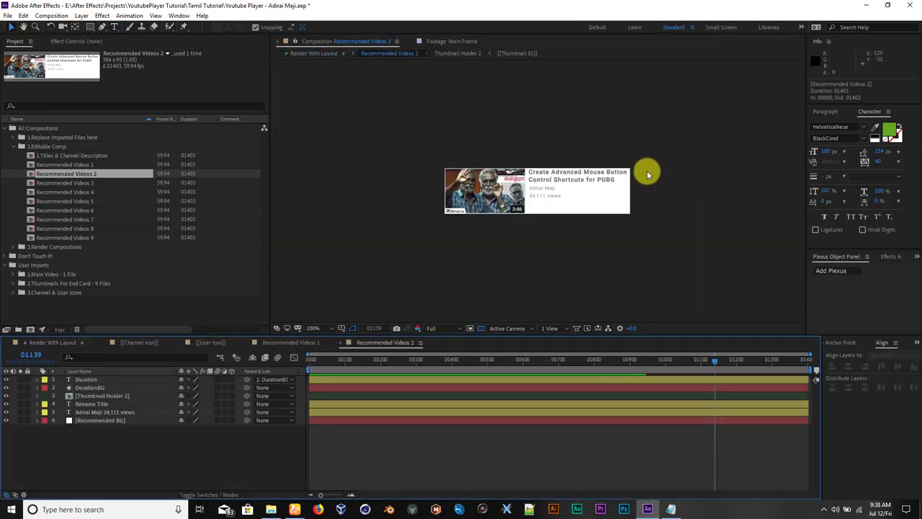
scroll(535, 206, up, 4)
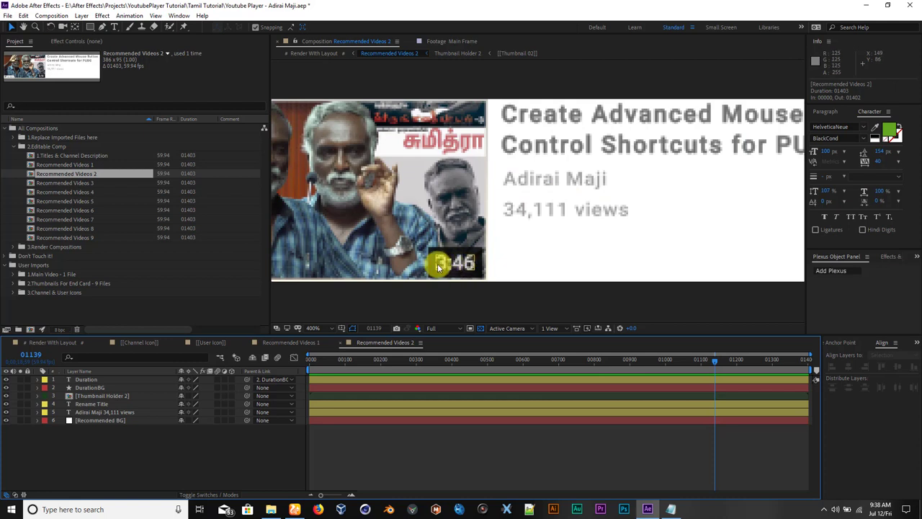
click(85, 378)
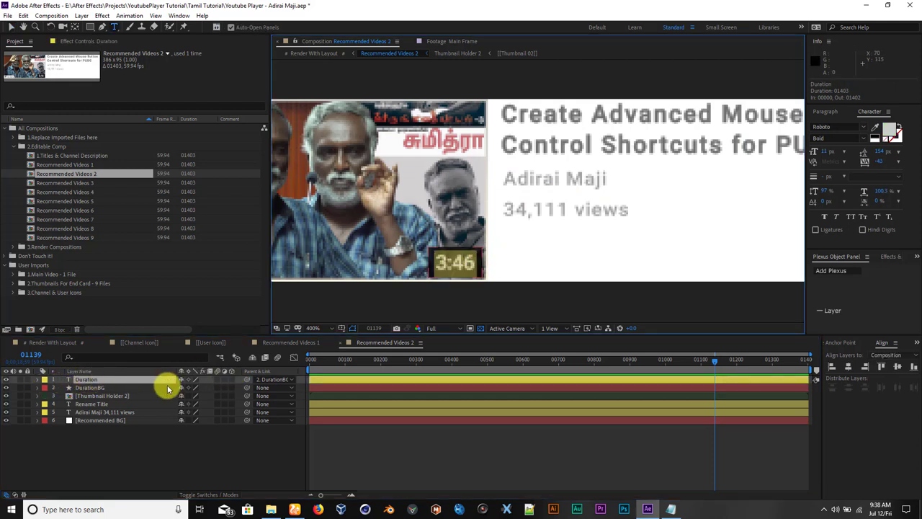
text(1:0)
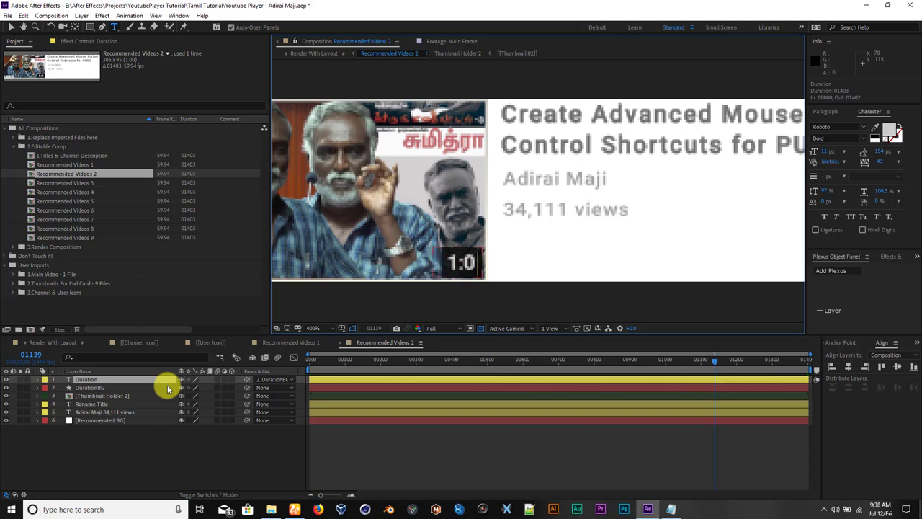
text(30)
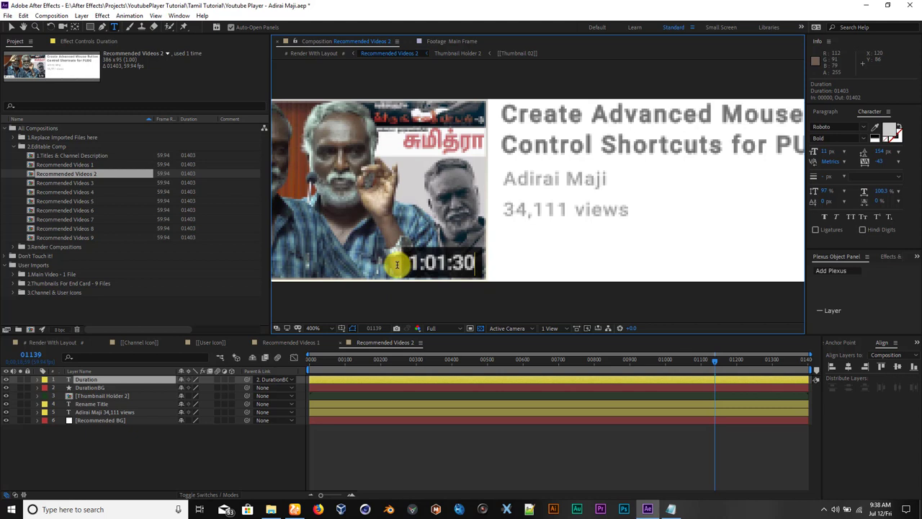
click(121, 380)
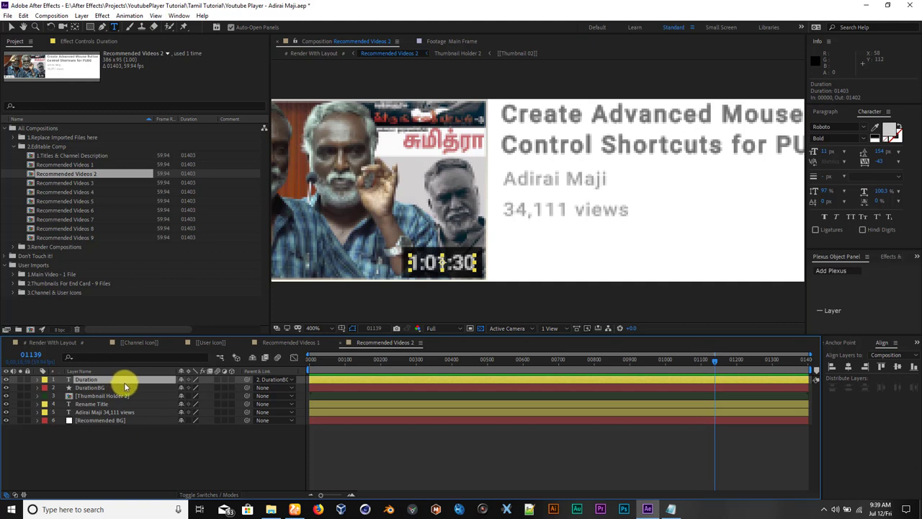
Check the full layout in Render With Layout, then return to the Recommended Videos 2 comp
click(49, 342)
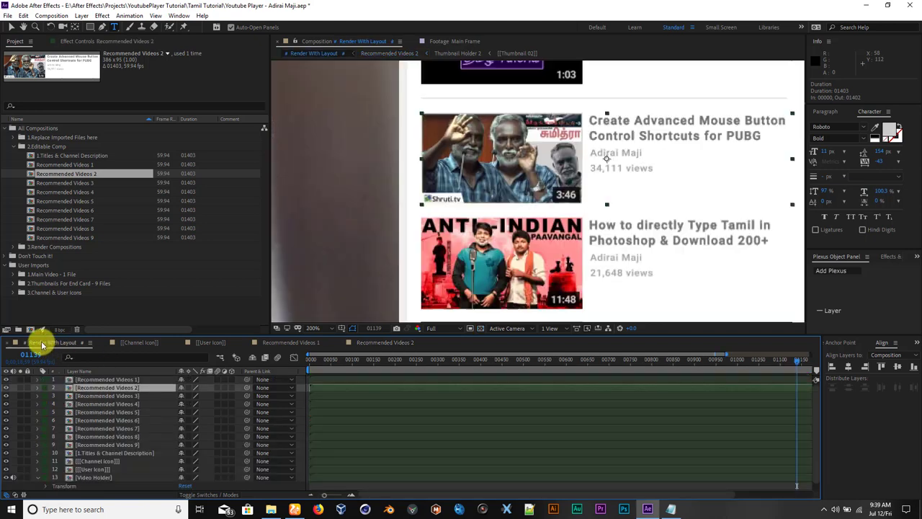
scroll(383, 233, down, 3)
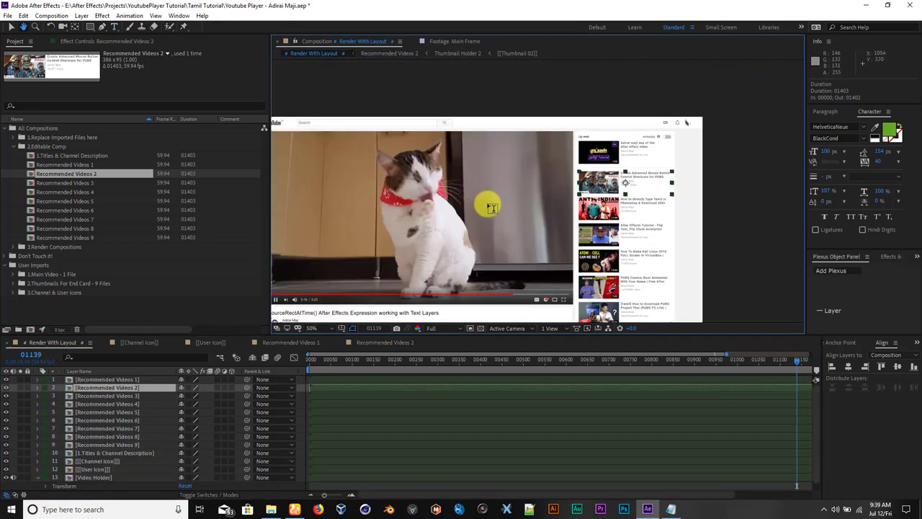
scroll(389, 208, down, 1)
drag(447, 192, 341, 263)
click(377, 342)
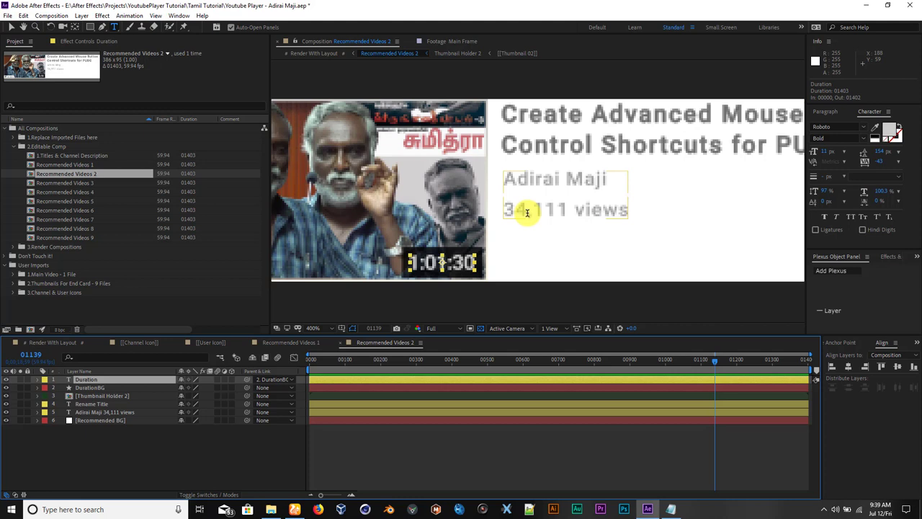
scroll(527, 212, down, 2)
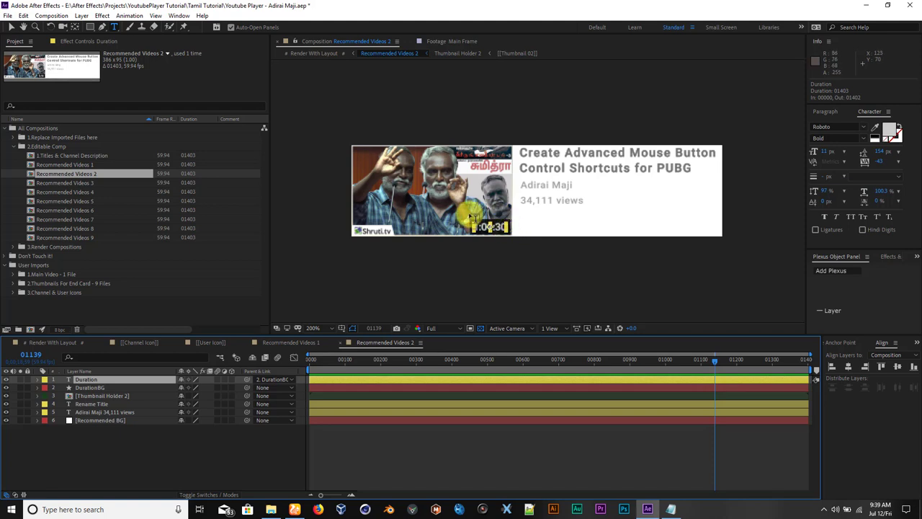
click(108, 396)
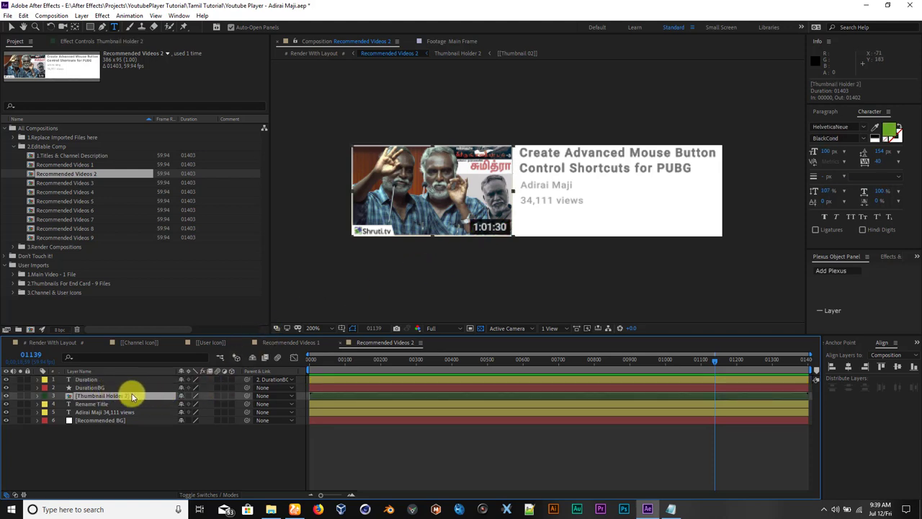
Open the Thumbnail Holder 2 precomp and then its nested Thumbnail 02 composition
double_click(132, 396)
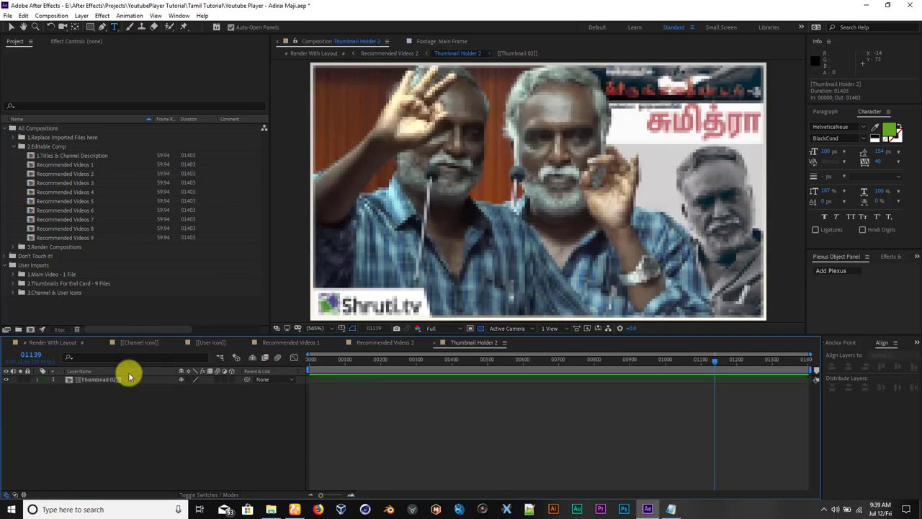
click(122, 379)
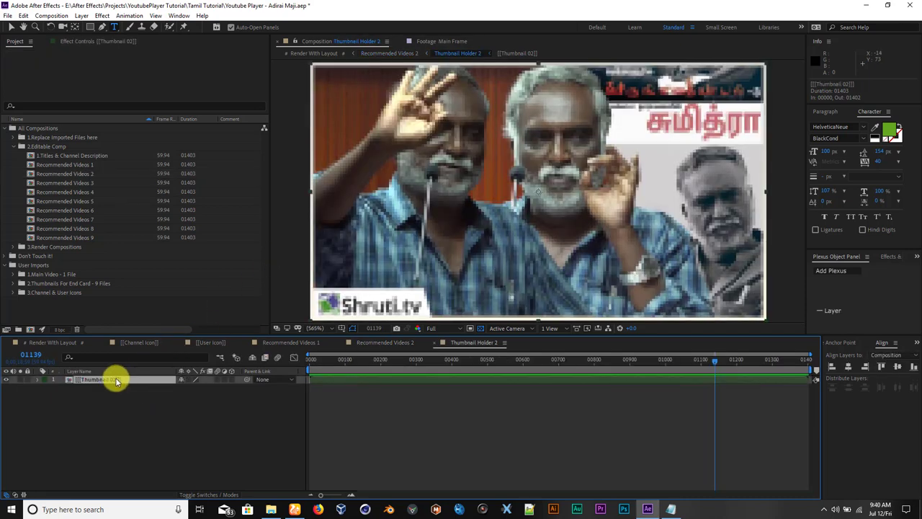
double_click(116, 380)
click(114, 402)
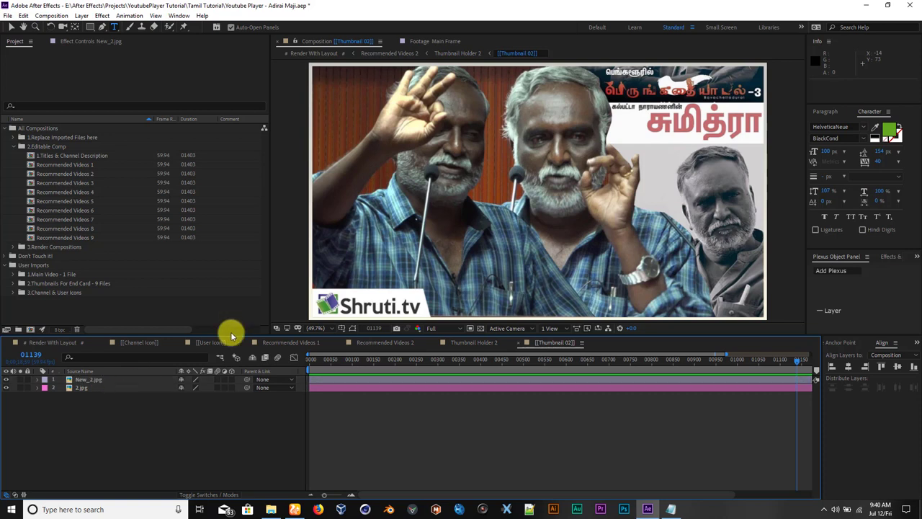
Check New_2.jpg against the old 2.jpg layer by toggling its visibility, then delete 2.jpg
click(107, 378)
click(106, 389)
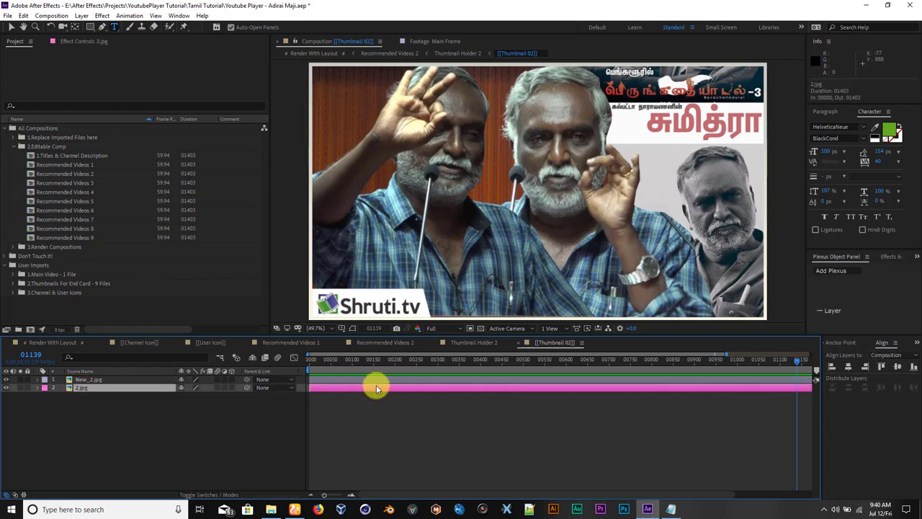
click(12, 380)
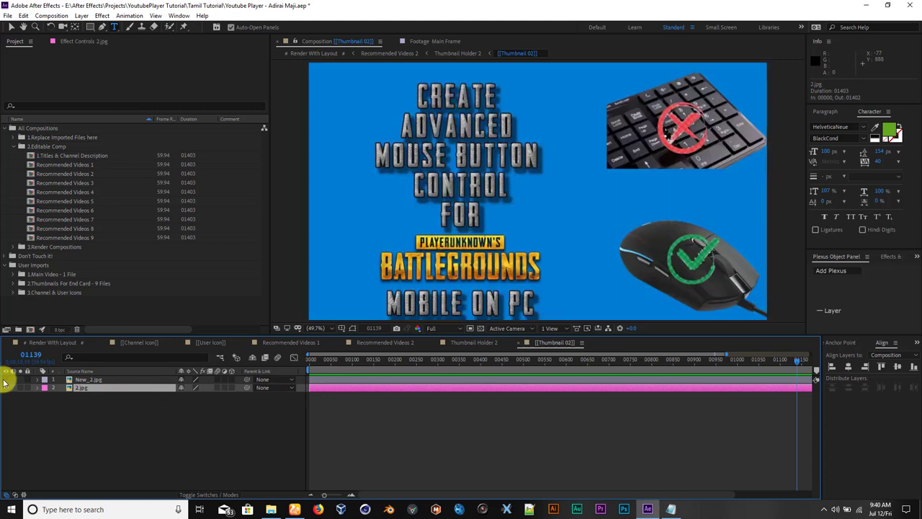
click(5, 379)
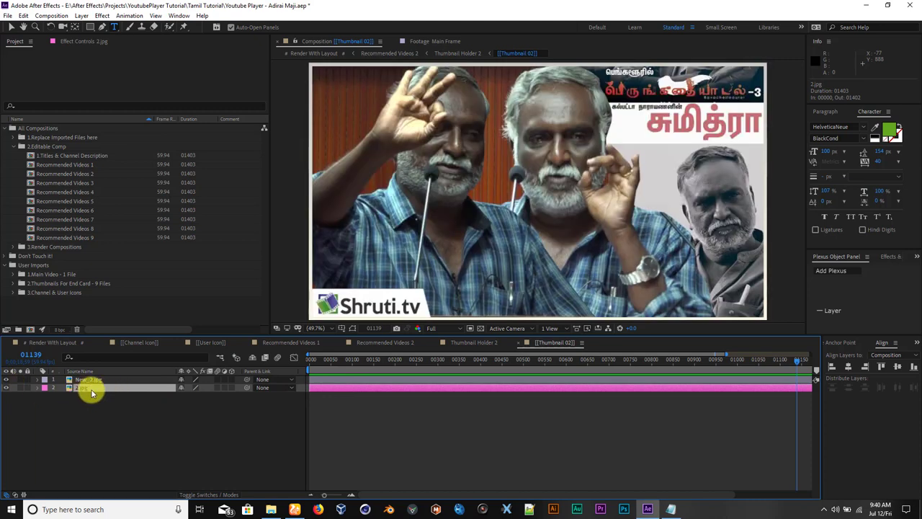
key(Delete)
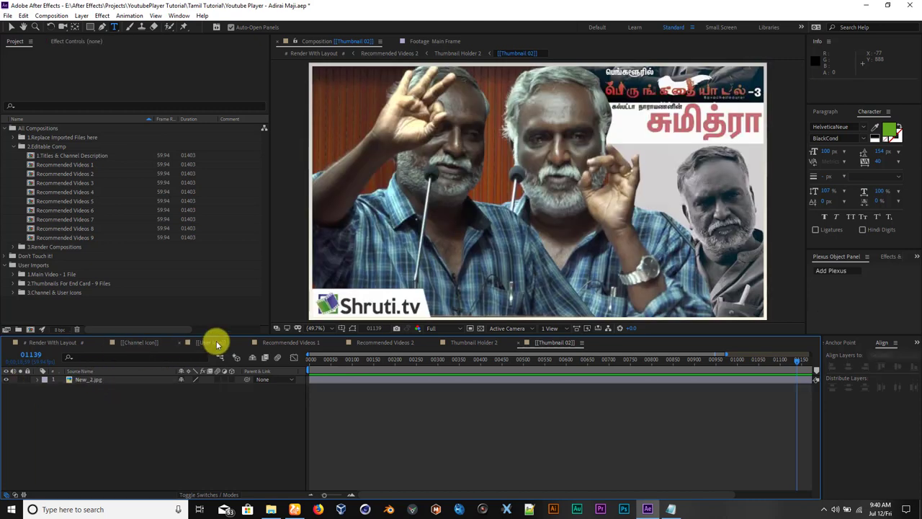
click(183, 342)
Close the Recommended Videos, Thumbnail Holder 2, Thumbnail 02 and Channel Icon timeline tabs
click(183, 343)
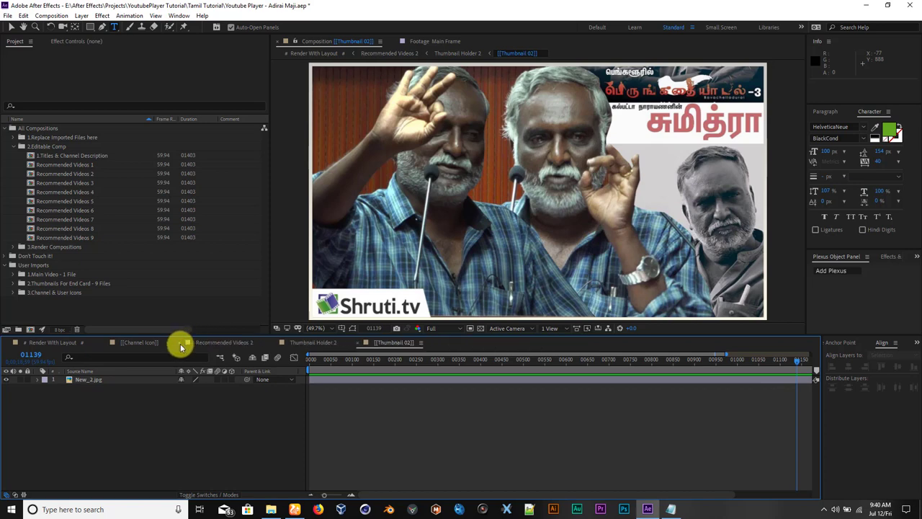
click(183, 343)
click(181, 342)
click(181, 342)
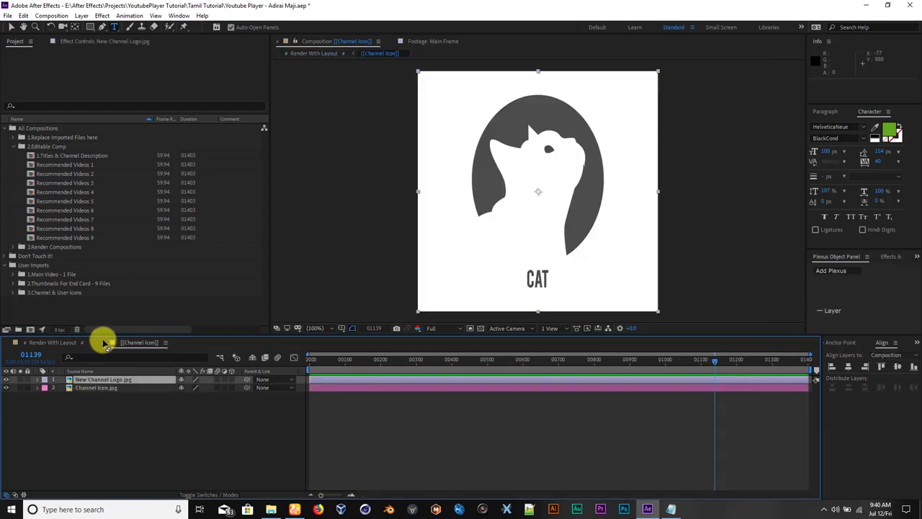
click(105, 344)
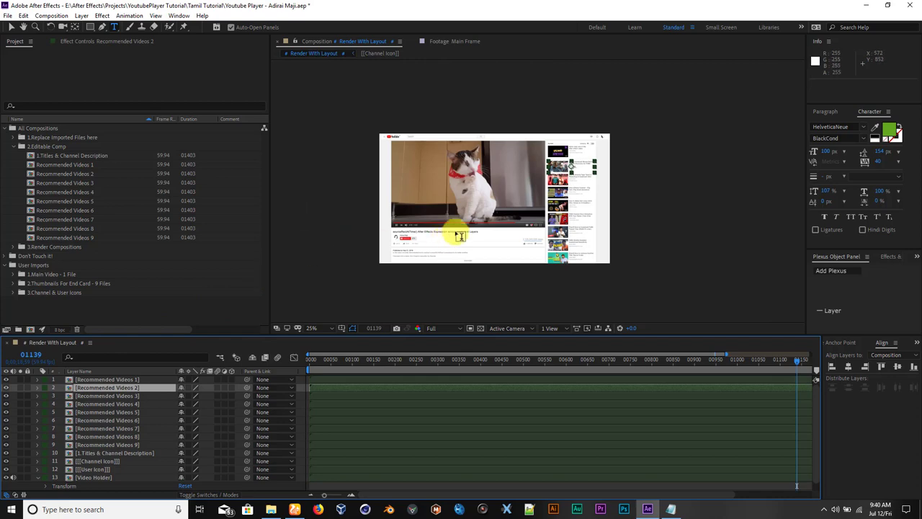
Zoom the viewer out to 50% to preview the whole Render With Layout page
drag(477, 286, 563, 212)
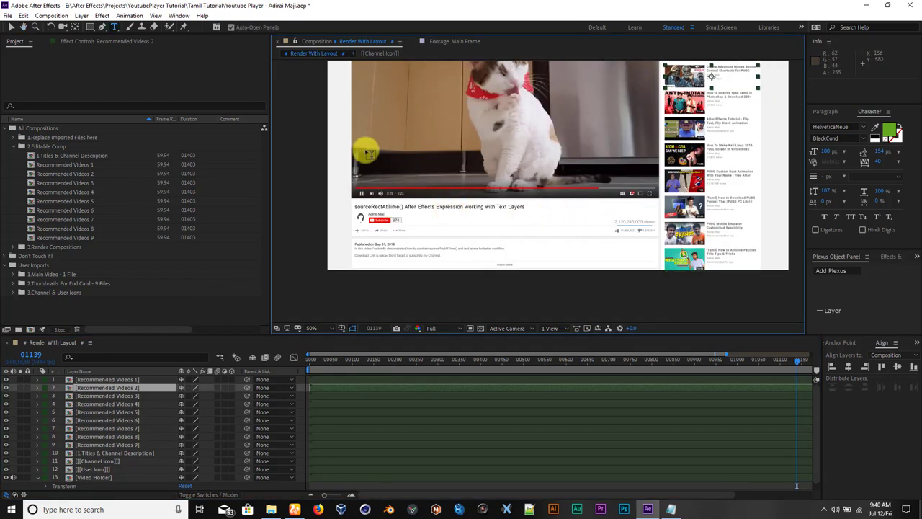
key(ctrl+t)
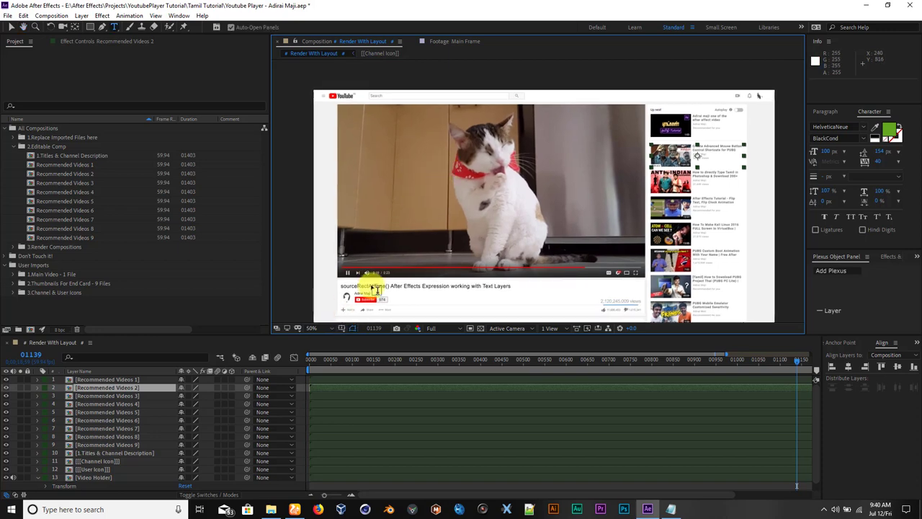
scroll(393, 276, up, 3)
drag(395, 277, 499, 82)
scroll(421, 256, up, 1)
scroll(478, 195, down, 3)
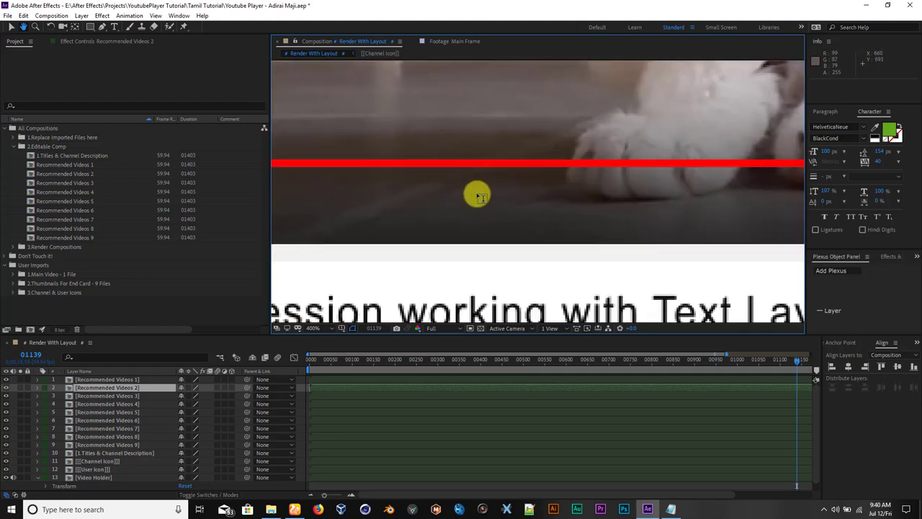
scroll(448, 194, up, 2)
scroll(443, 195, down, 1)
key(ctrl+t)
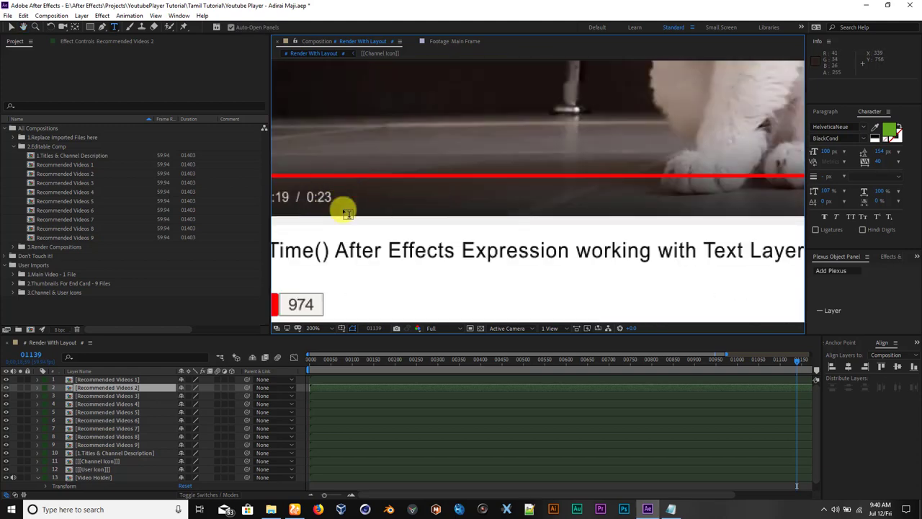
scroll(320, 196, down, 1)
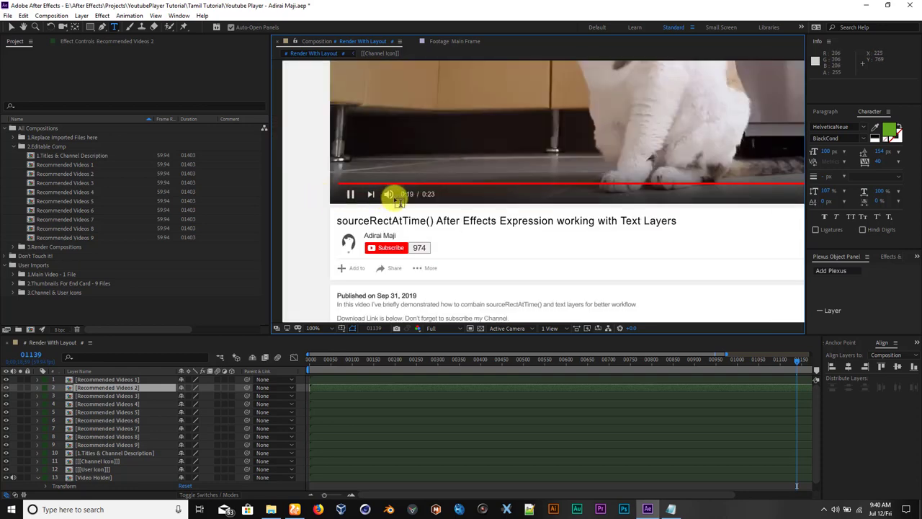
scroll(439, 193, down, 1)
scroll(480, 210, up, 2)
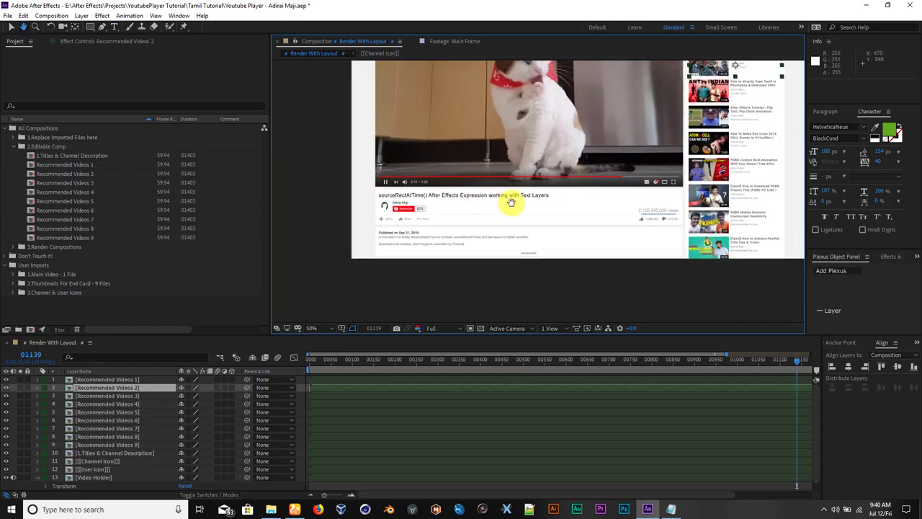
scroll(517, 212, down, 2)
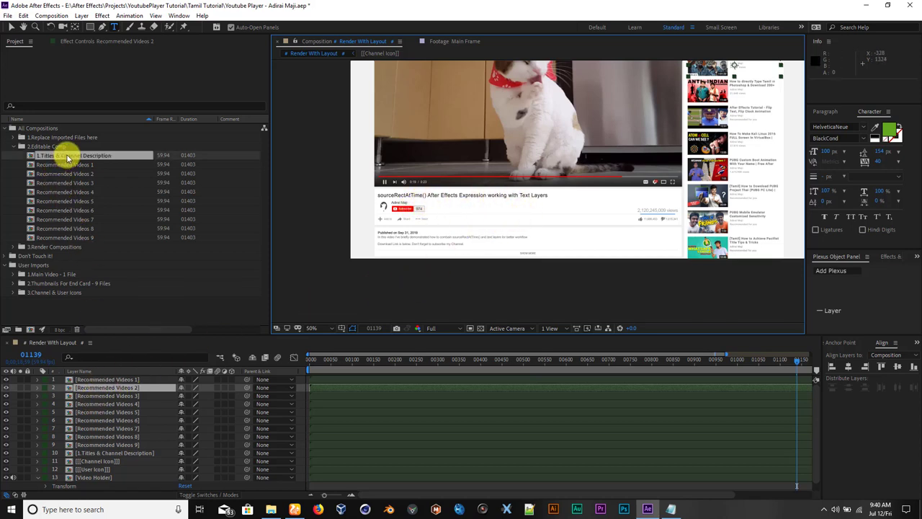
Open the 1.Titles & Channel Description precomp from the layout composition
click(92, 157)
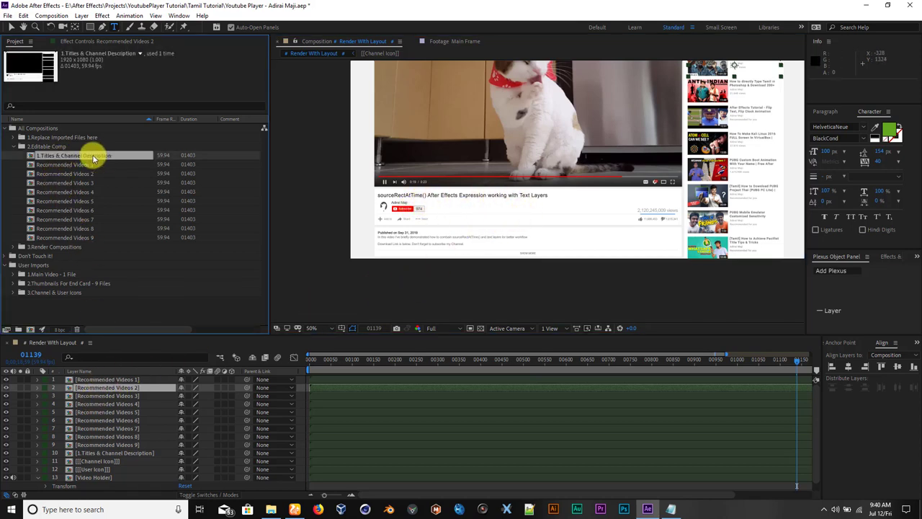
click(103, 452)
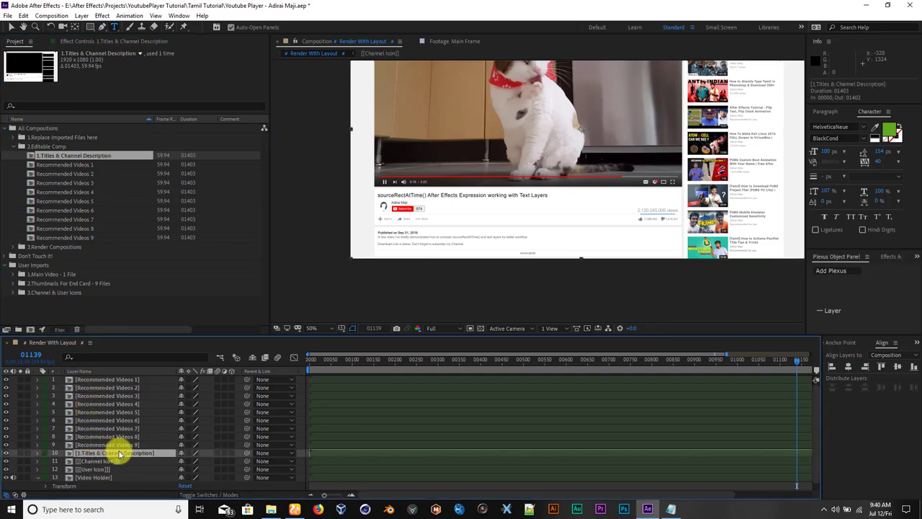
double_click(120, 453)
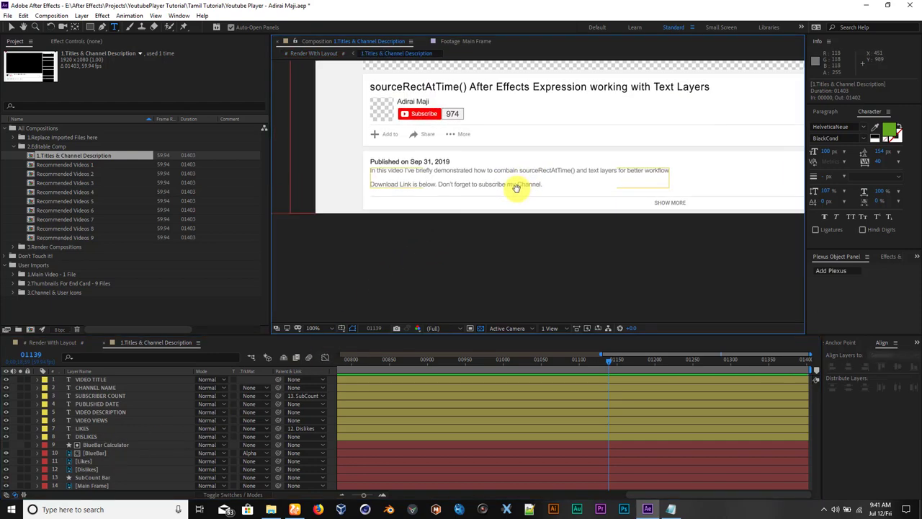
scroll(501, 209, down, 2)
scroll(569, 179, up, 2)
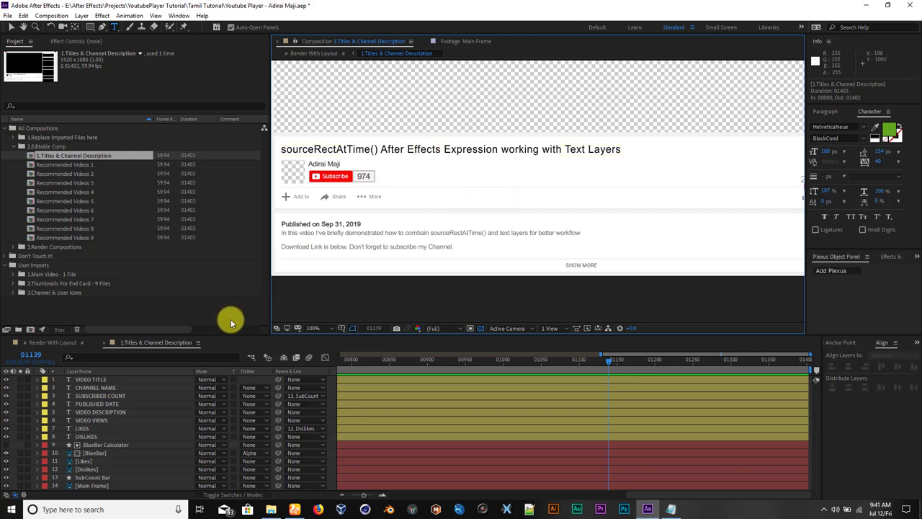
Select the VIDEO TITLE text layer and retype the title as 'White Cat Video'
click(94, 381)
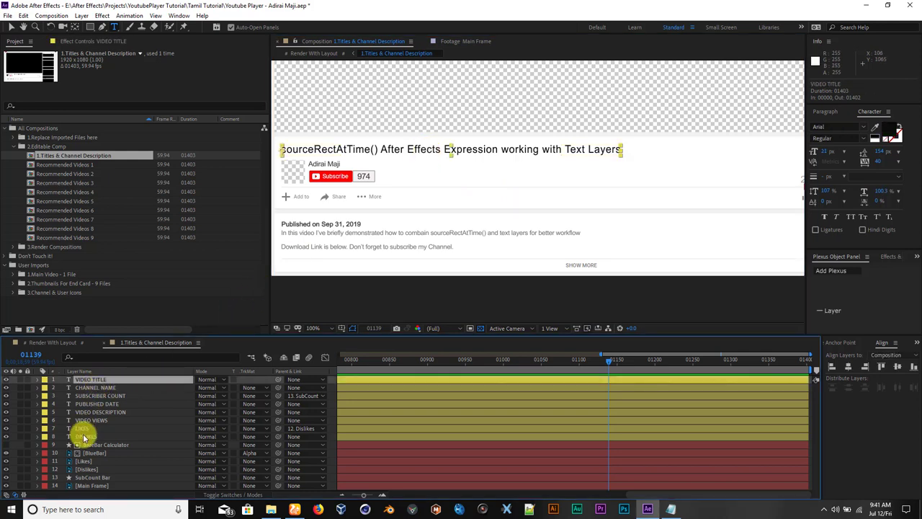
shift+click(85, 436)
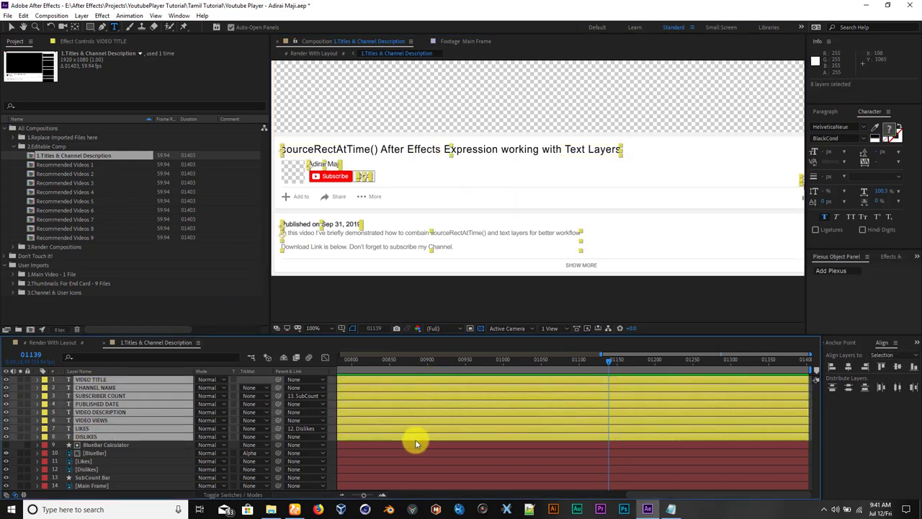
click(91, 452)
click(102, 379)
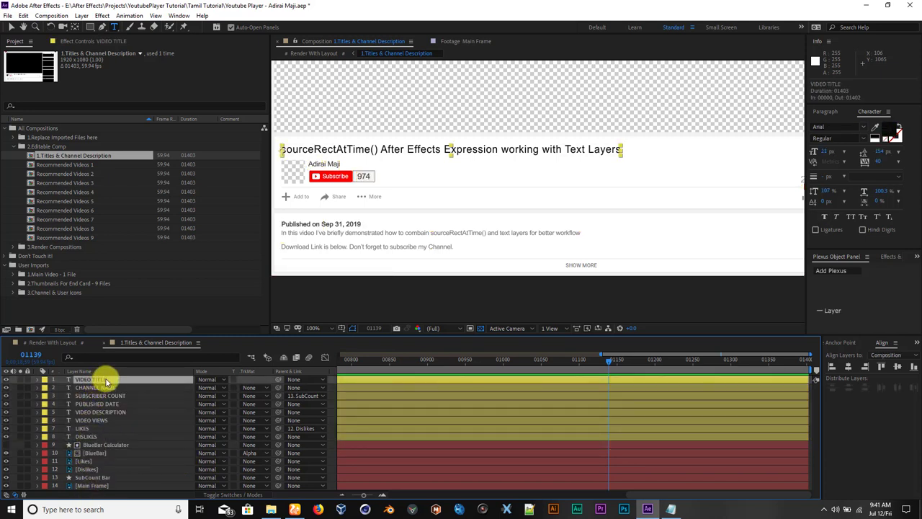
text(White Cat Video)
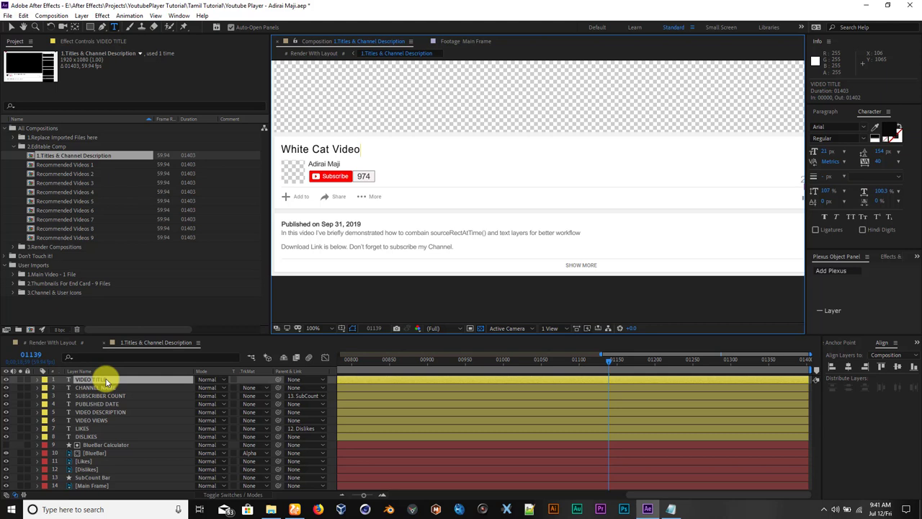
Go through the channel name, subscriber count, published date and description text layers
click(105, 382)
click(105, 388)
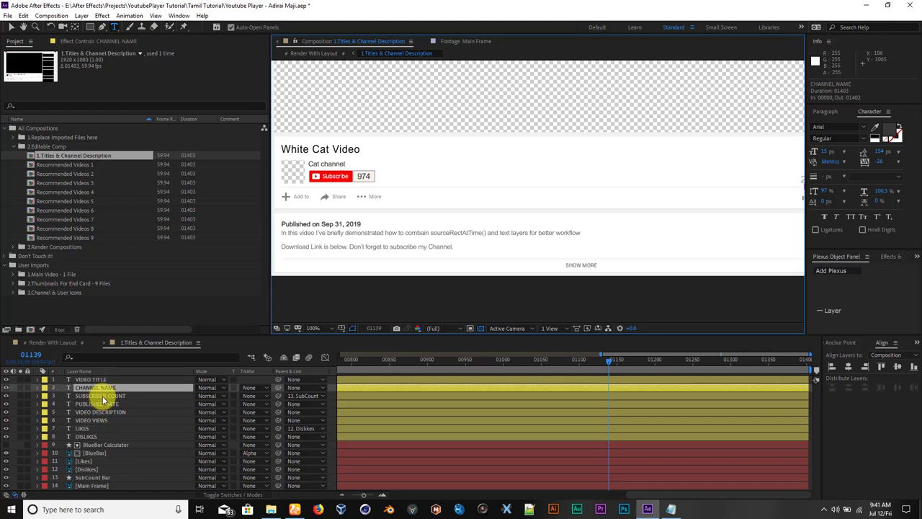
click(101, 396)
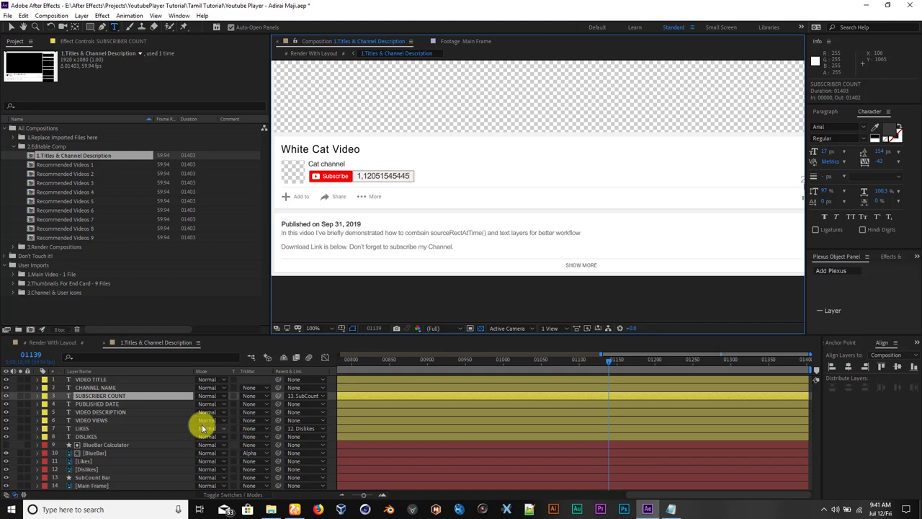
double_click(152, 396)
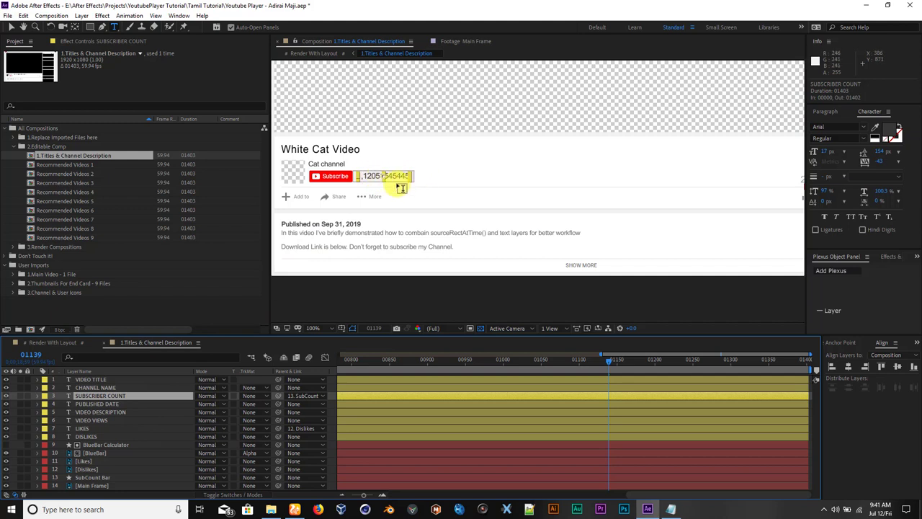
click(98, 404)
text(sfefe)
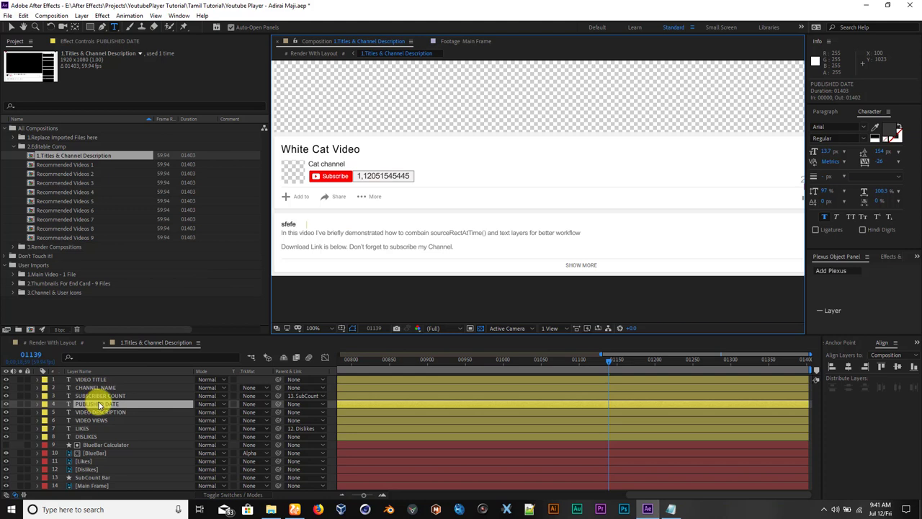
click(98, 404)
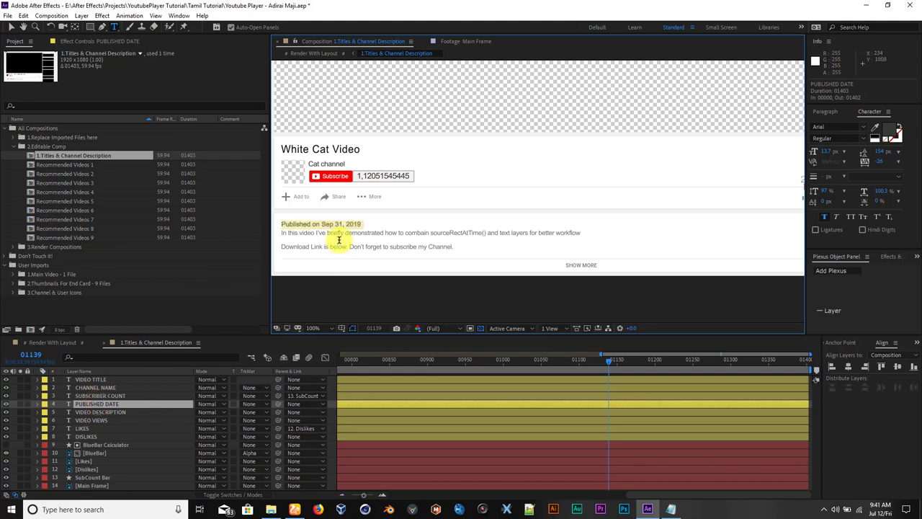
click(101, 412)
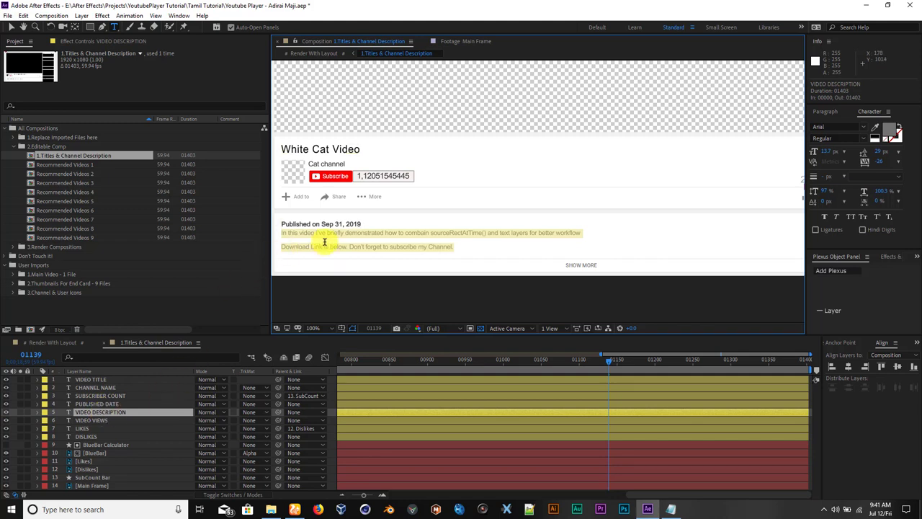
click(104, 413)
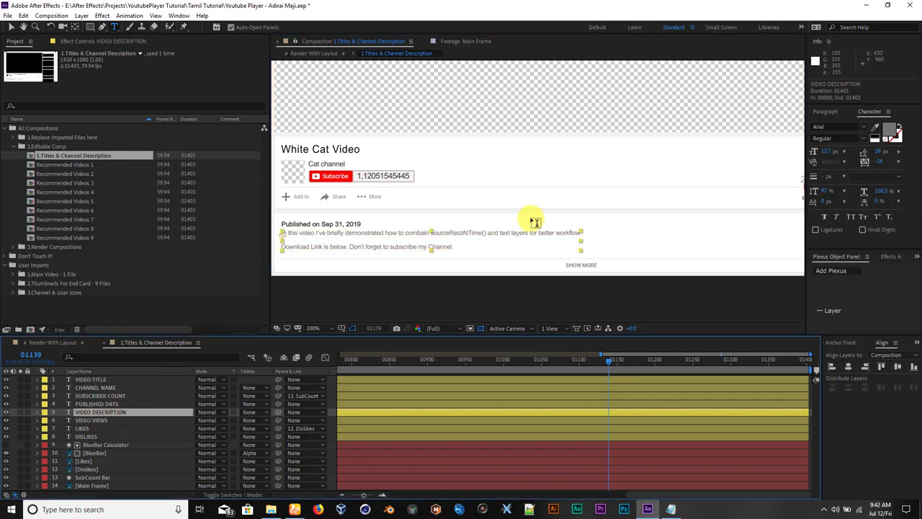
Zoom in on the stats and change the views count to '14151515 Views'
key(period)
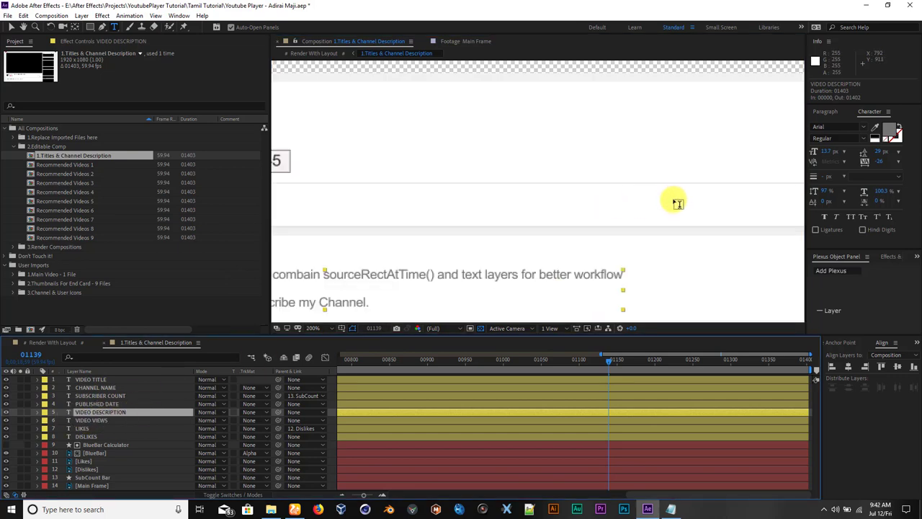
key(comma)
key(h)
drag(661, 193, 428, 225)
key(period)
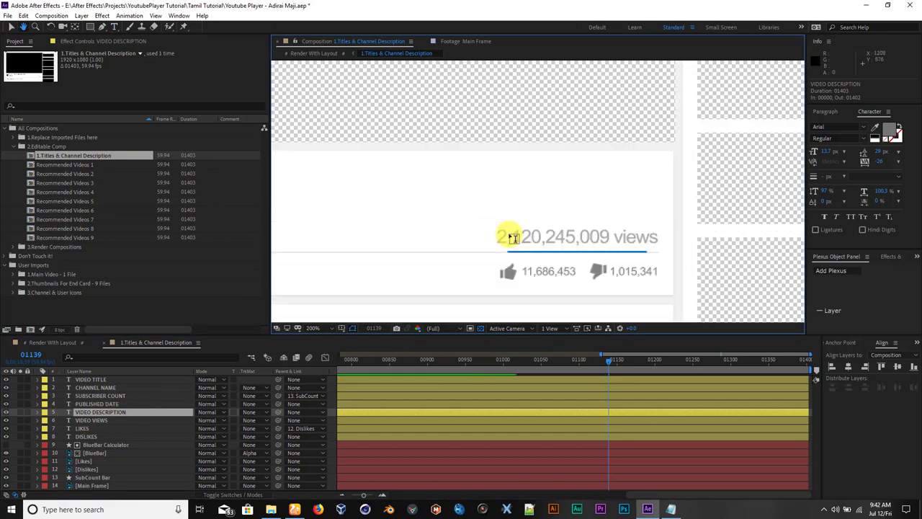
drag(551, 242, 550, 189)
key(comma)
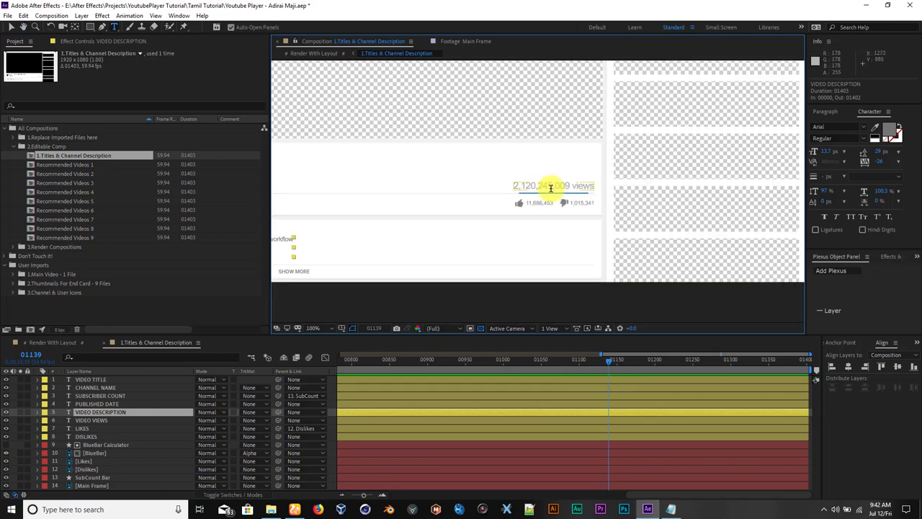
key(period)
key(period)
drag(609, 214, 531, 198)
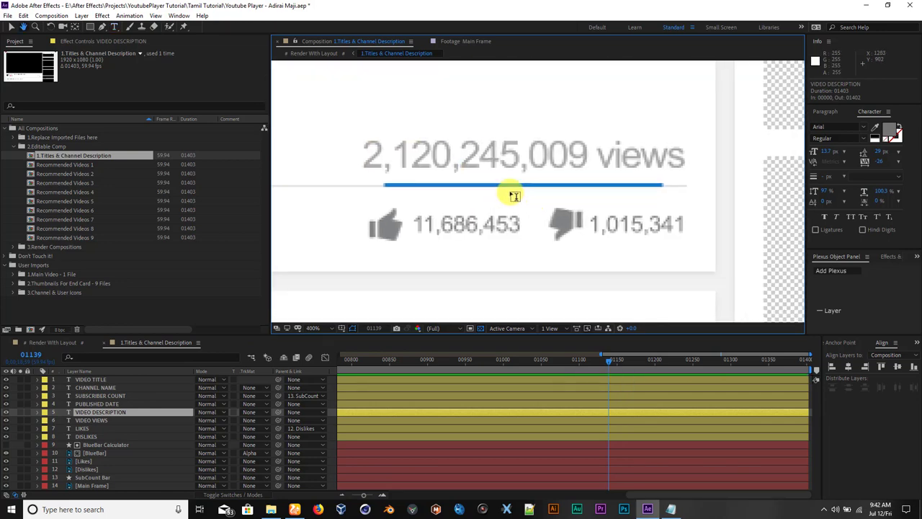
key(ctrl+t)
double_click(100, 422)
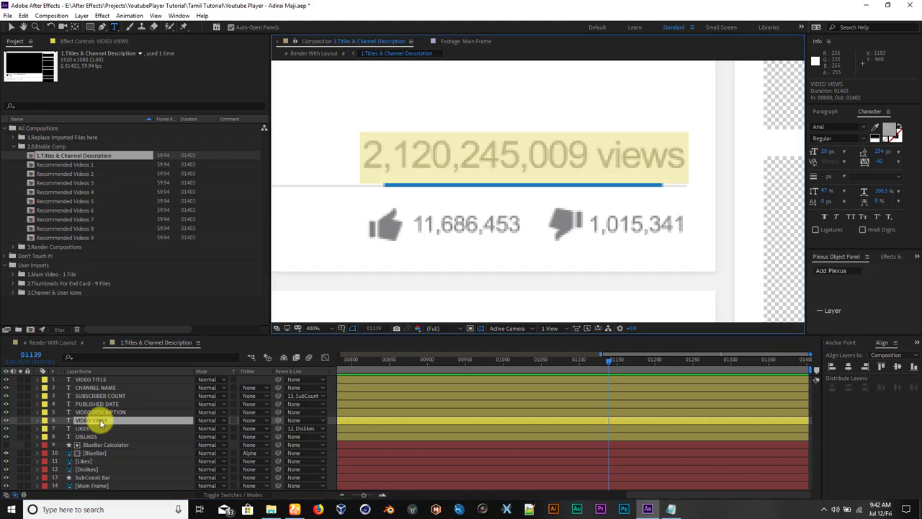
text(sf)
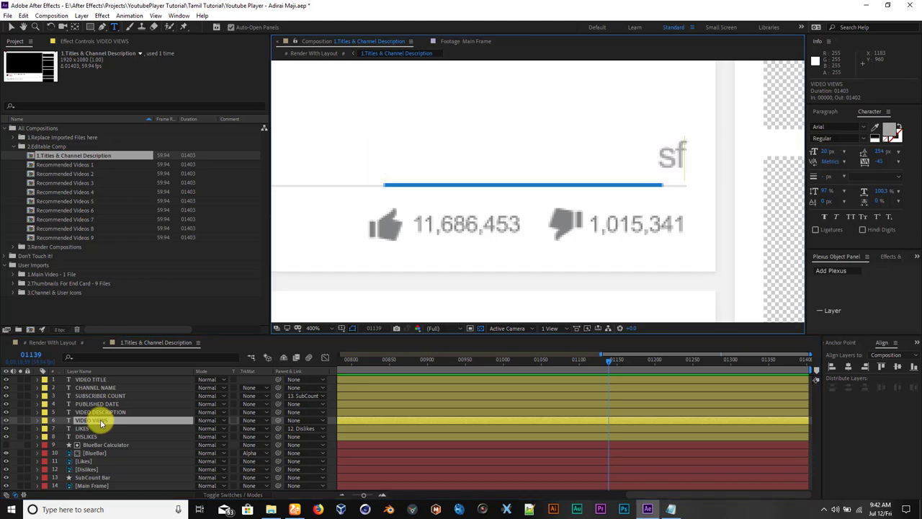
key(BackSpace)
key(BackSpace)
text(S)
text(4)
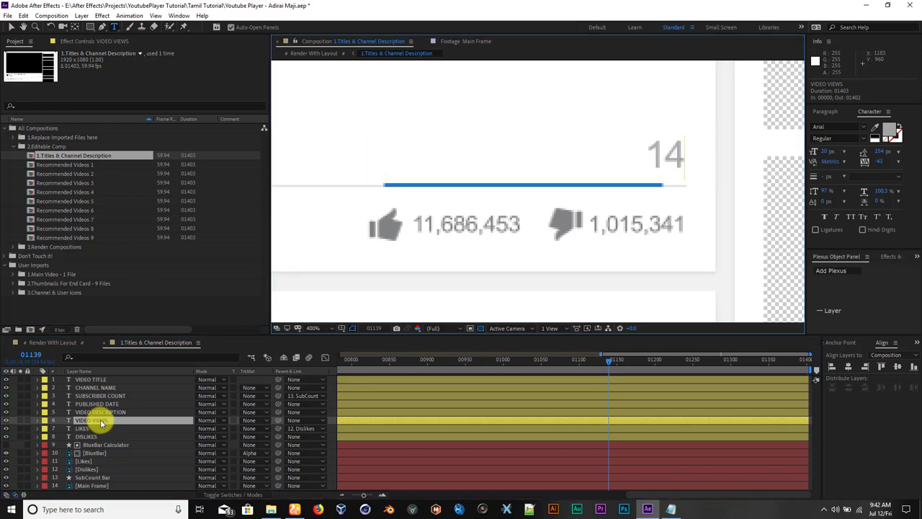
text(151515 View)
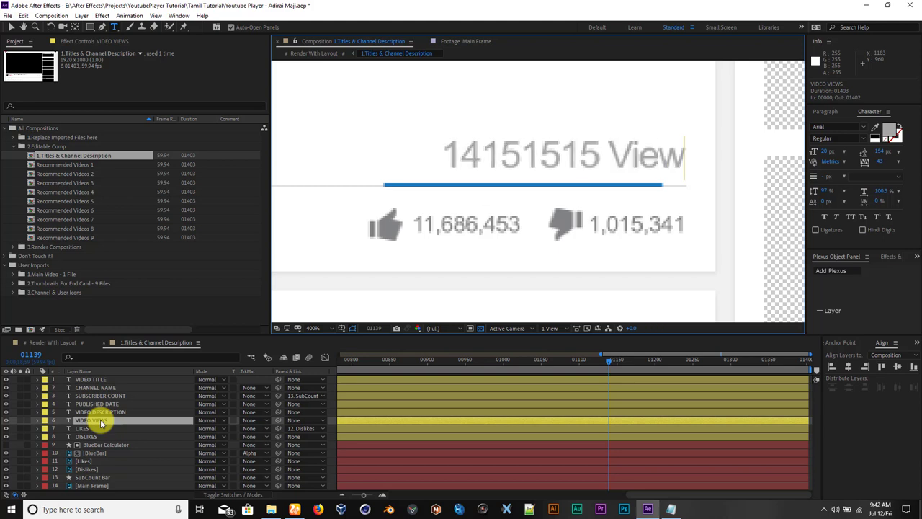
text(s)
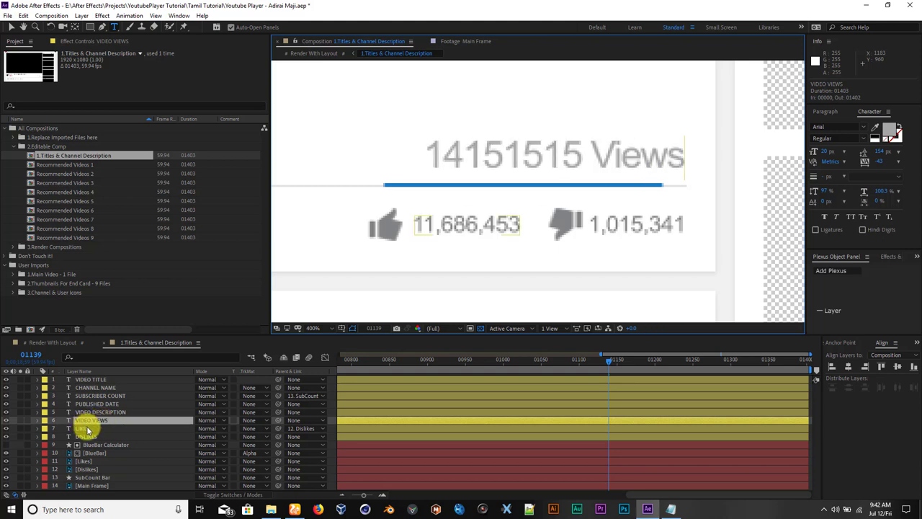
Set the likes count to 1000
click(82, 428)
click(90, 437)
double_click(91, 430)
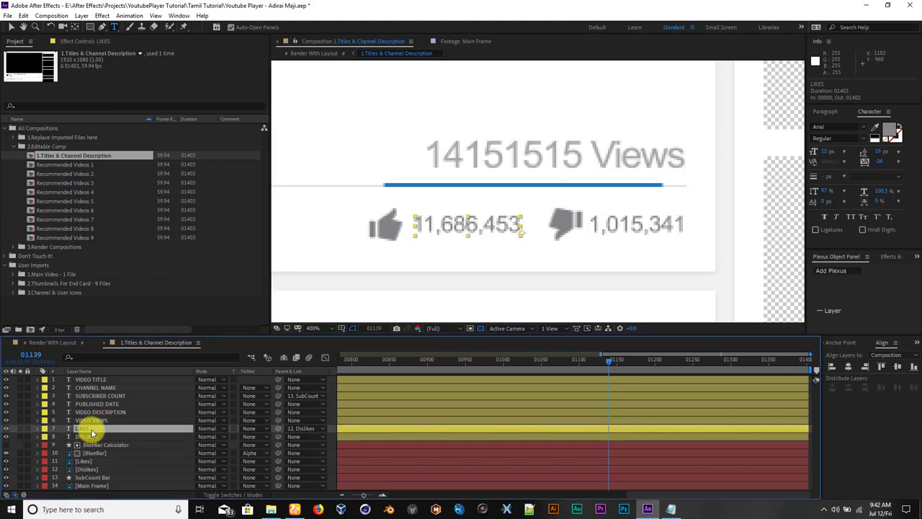
text(1)
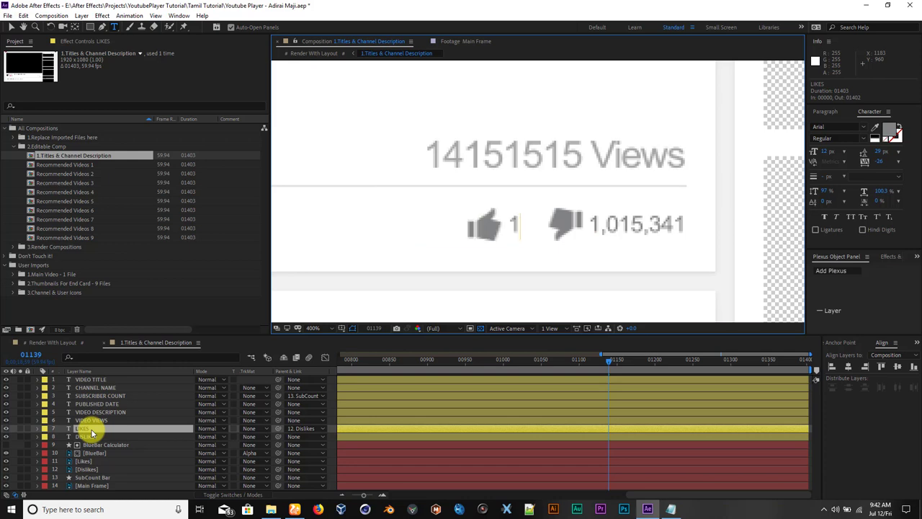
text(000)
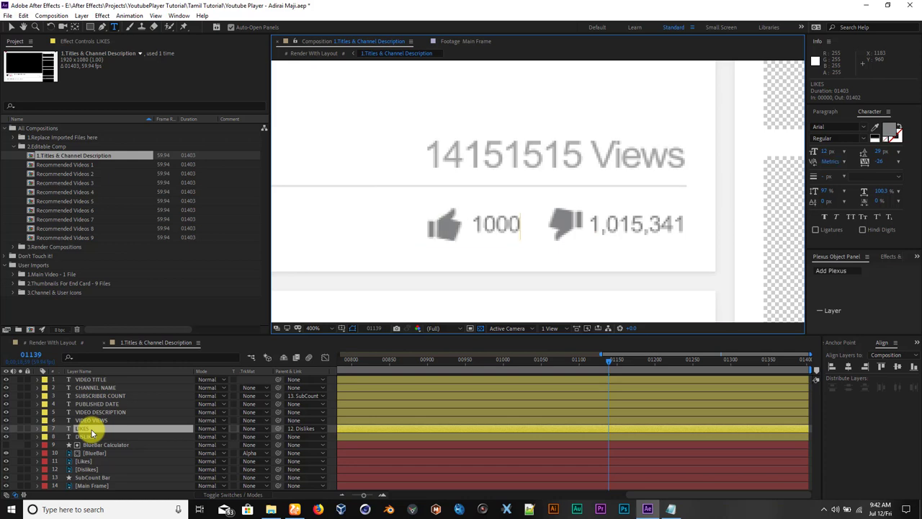
key(Escape)
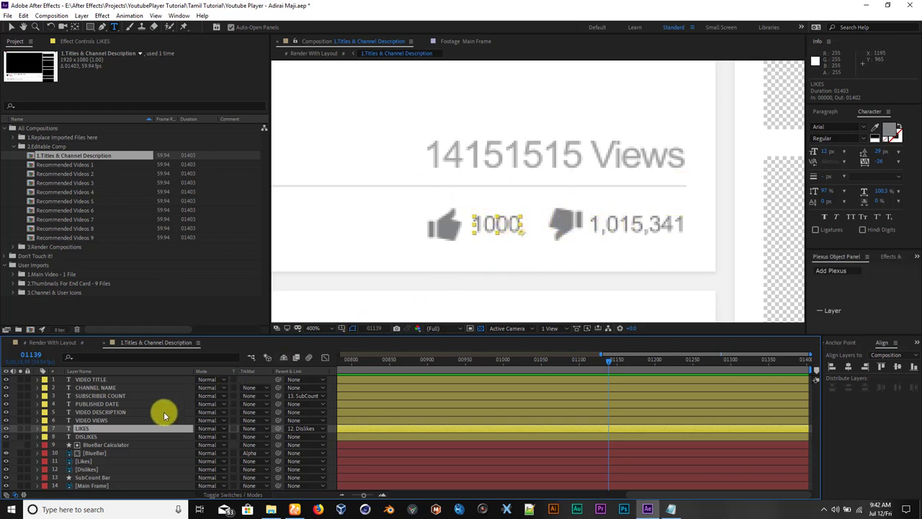
Change the dislike count from 1,015,341 to 100
click(148, 437)
click(860, 369)
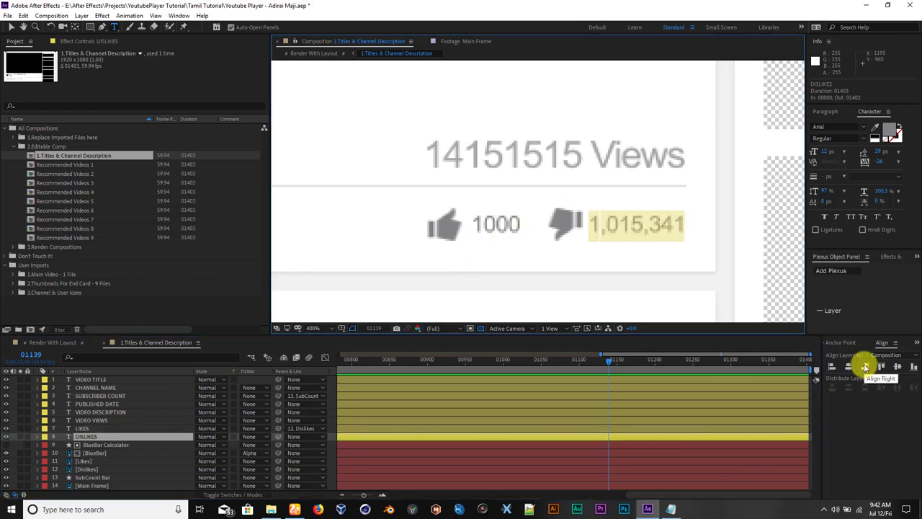
text(100)
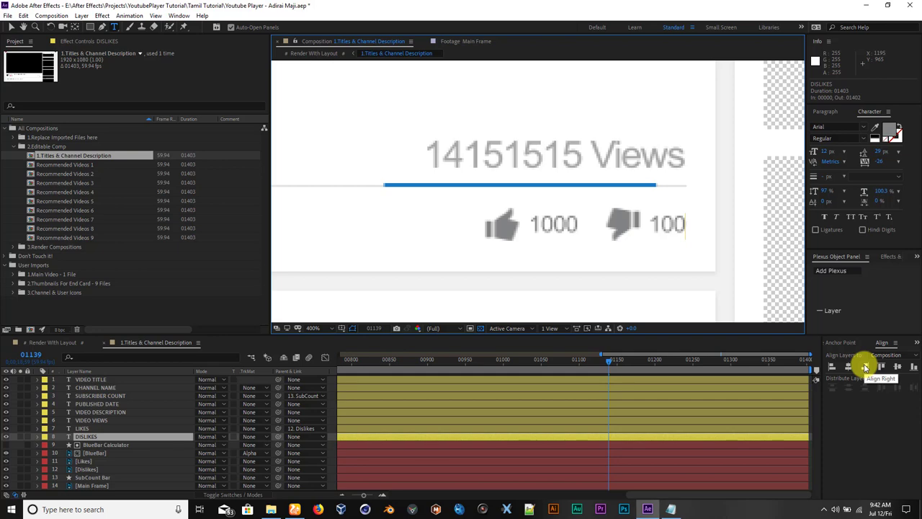
double_click(143, 438)
key(comma)
key(comma)
key(comma)
key(comma)
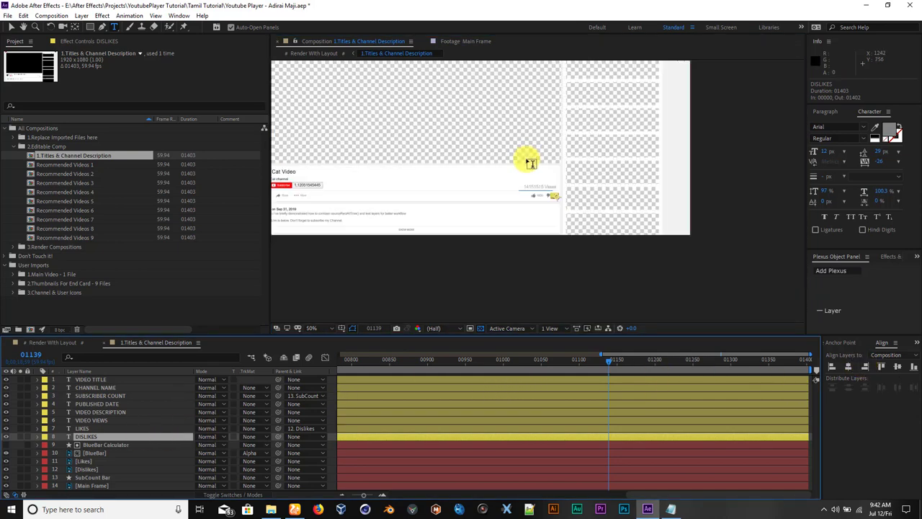
Collapse 2.Editable Comp, expand 3.Render Compositions and open Render With Layout
drag(449, 137, 540, 228)
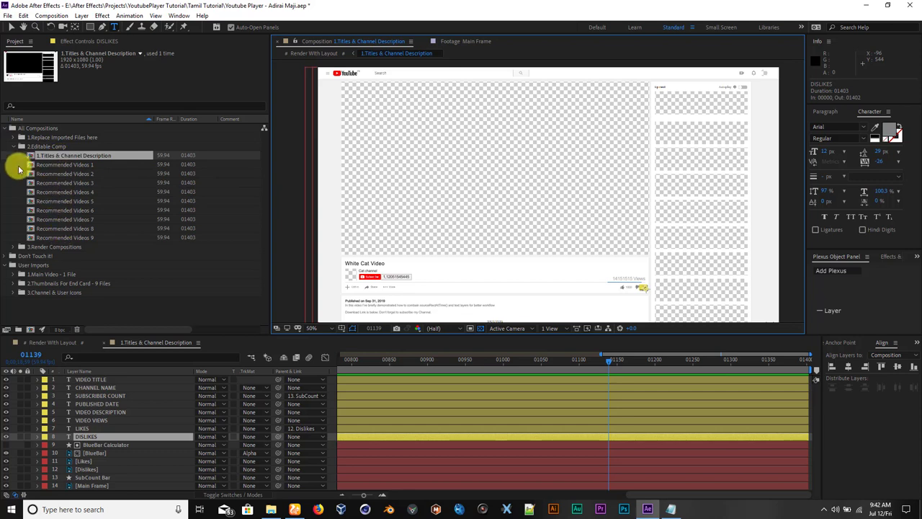
click(13, 147)
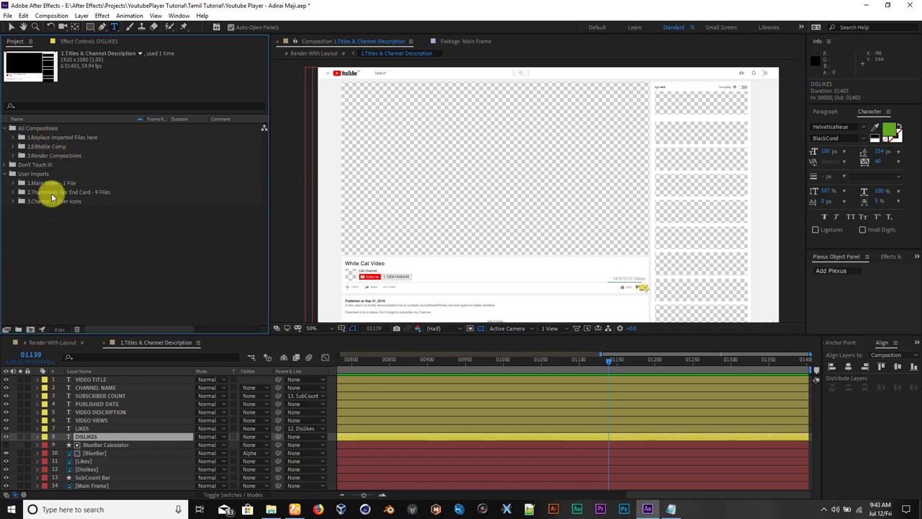
click(37, 156)
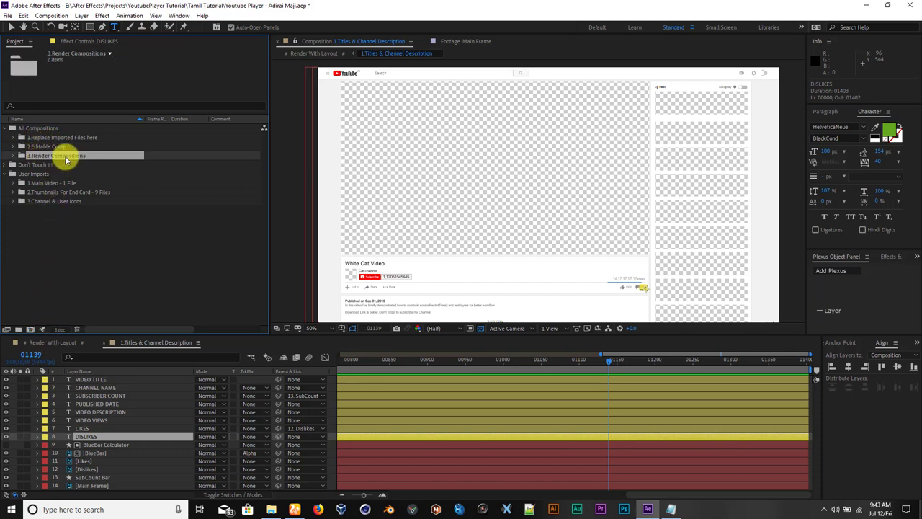
click(15, 157)
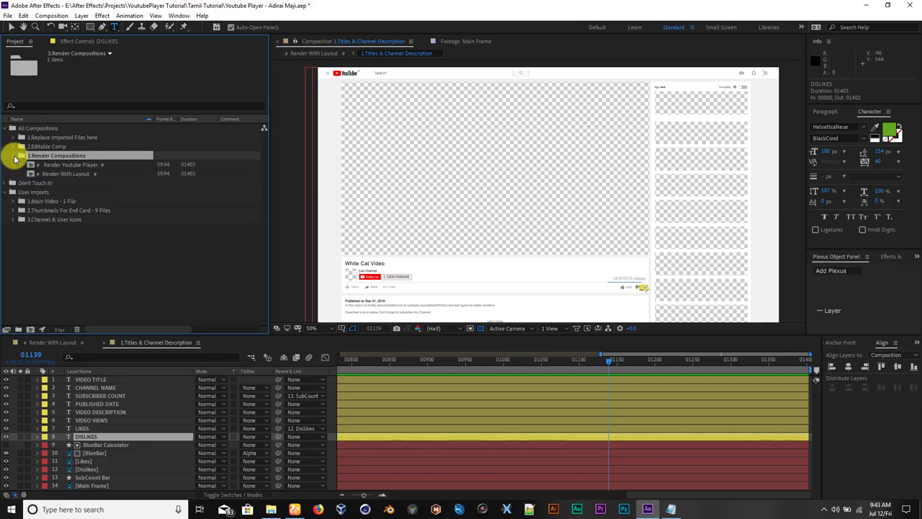
click(72, 175)
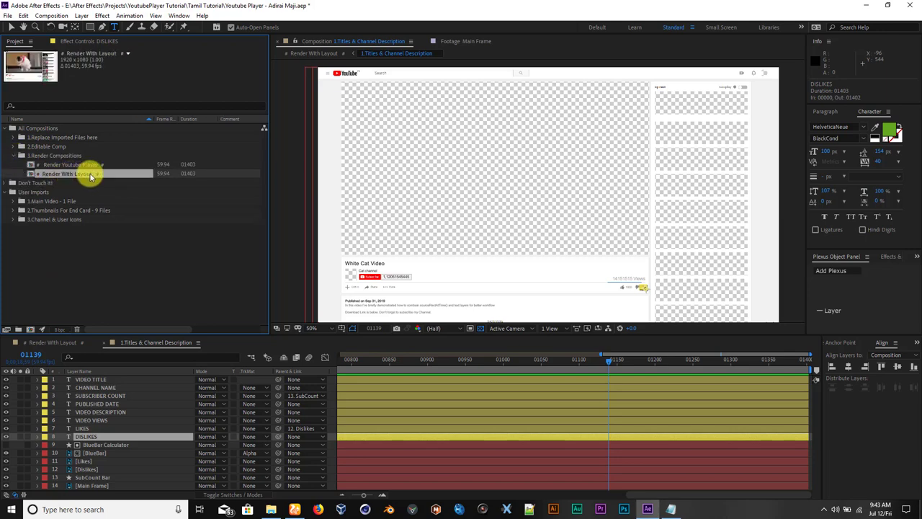
double_click(91, 175)
Pan across the full YouTube page, then select the Render Youtube Player comp
key(h)
drag(552, 149, 515, 185)
key(ctrl+t)
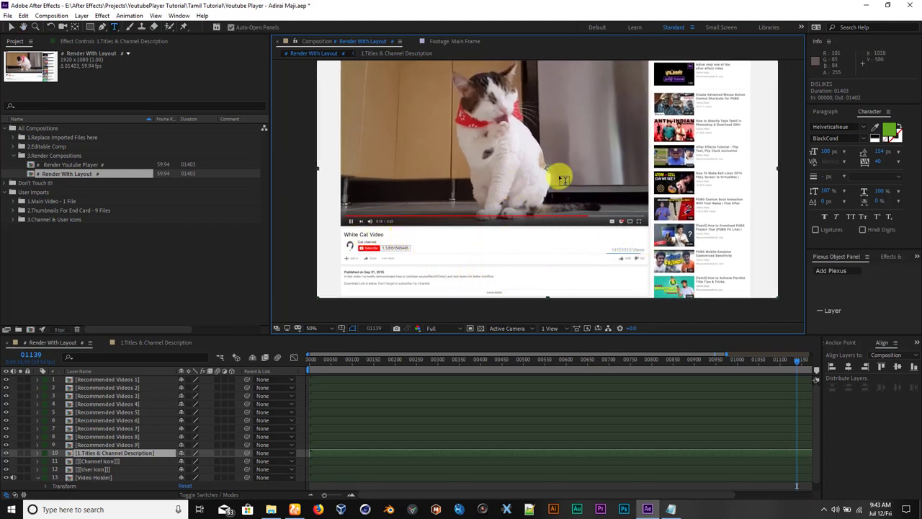
scroll(512, 151, up, 2)
scroll(512, 152, down, 2)
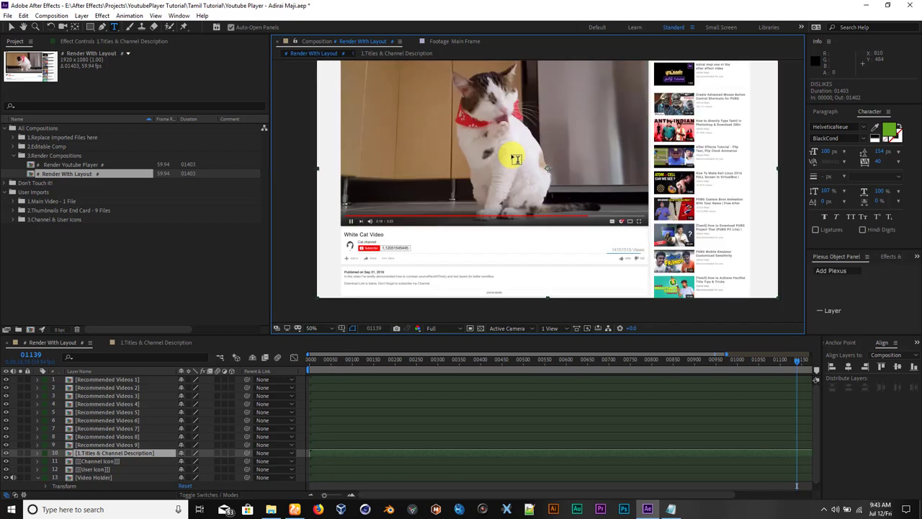
drag(511, 148, 521, 173)
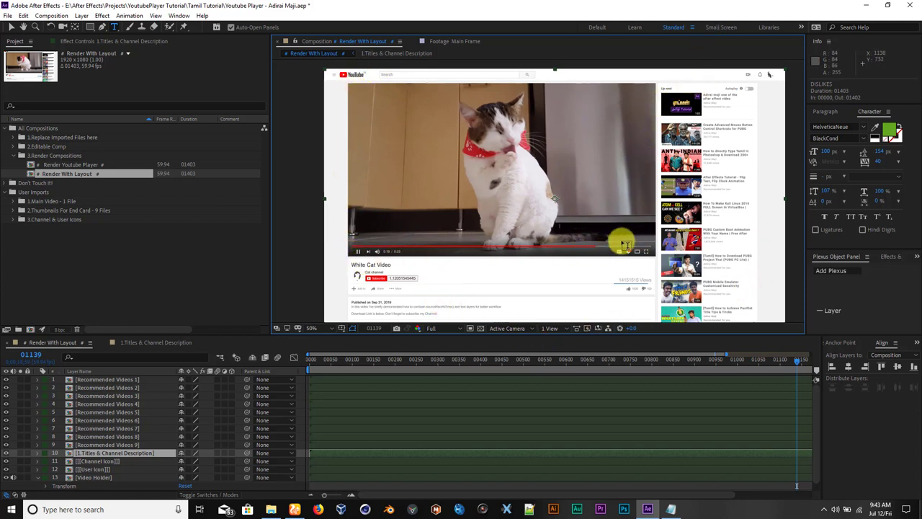
click(72, 165)
Open Render Youtube Player and preview the cat video from its start
double_click(92, 165)
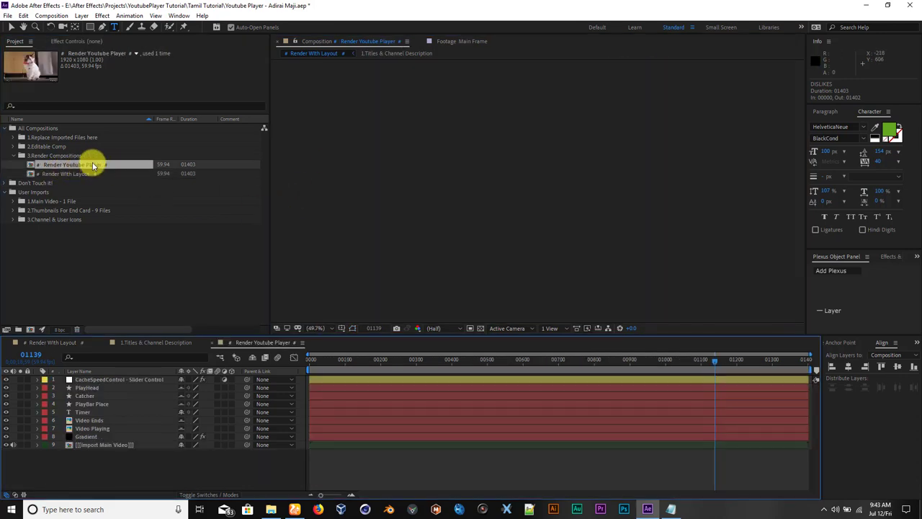
drag(378, 362, 312, 368)
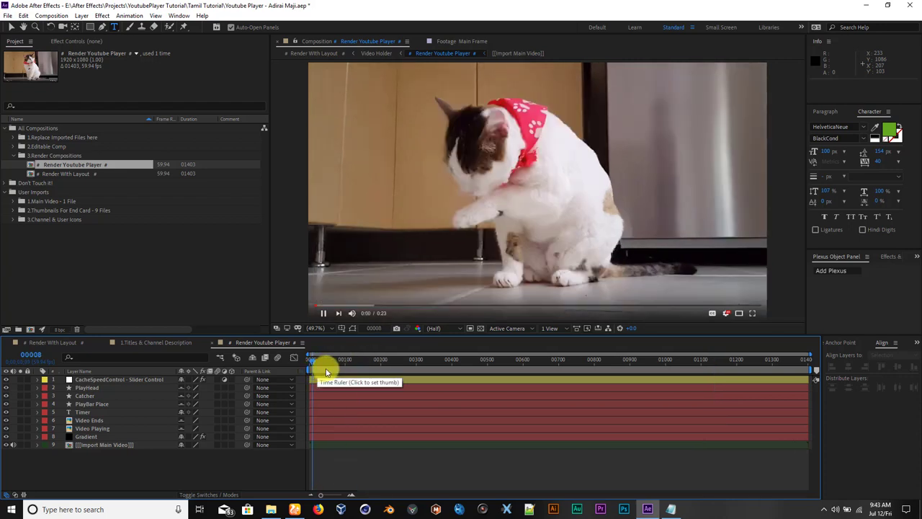
key(space)
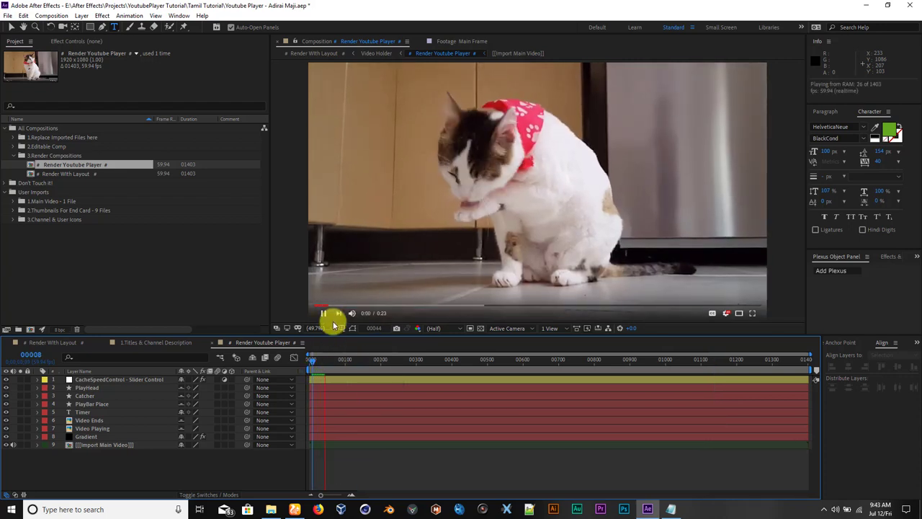
click(331, 361)
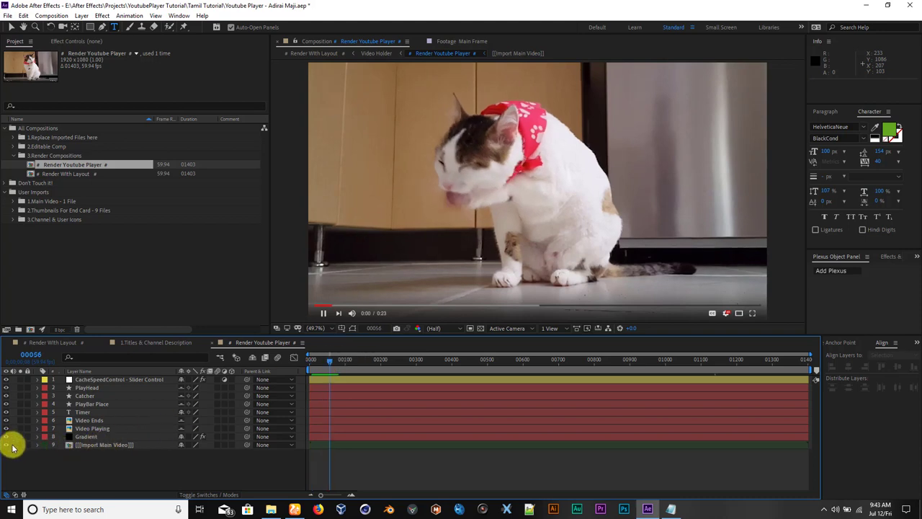
Scrub the timeline to frame 01350 and back, then select the CacheSpeedControl layer
mouse_move(323, 365)
mouse_down()
mouse_move(418, 364)
mouse_move(334, 370)
mouse_up()
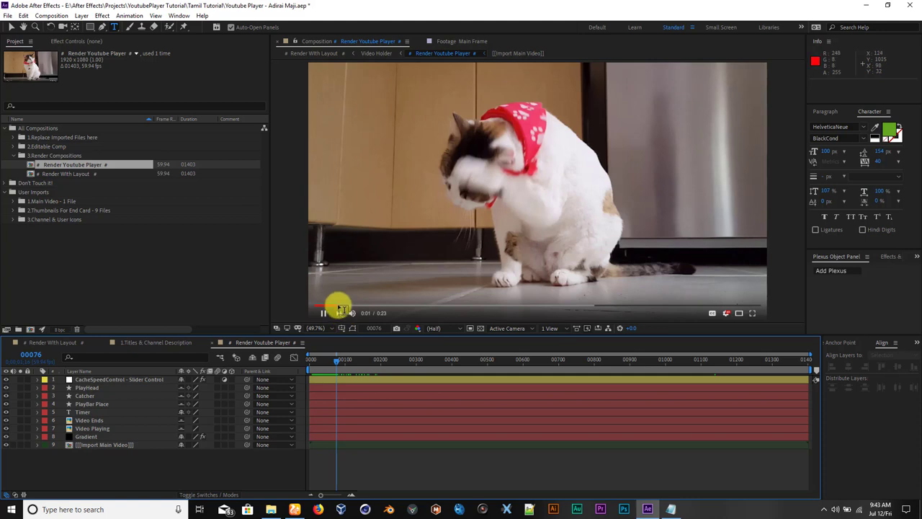
drag(340, 364, 815, 367)
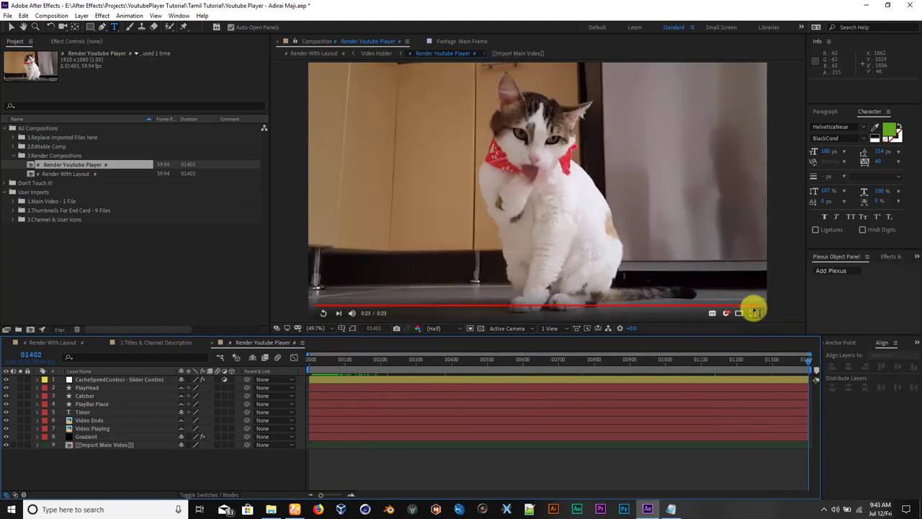
click(790, 362)
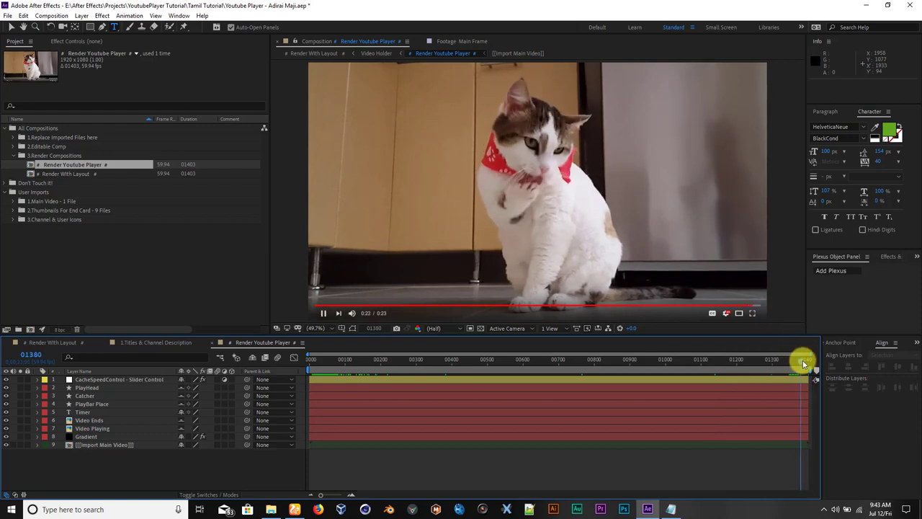
drag(800, 362, 313, 377)
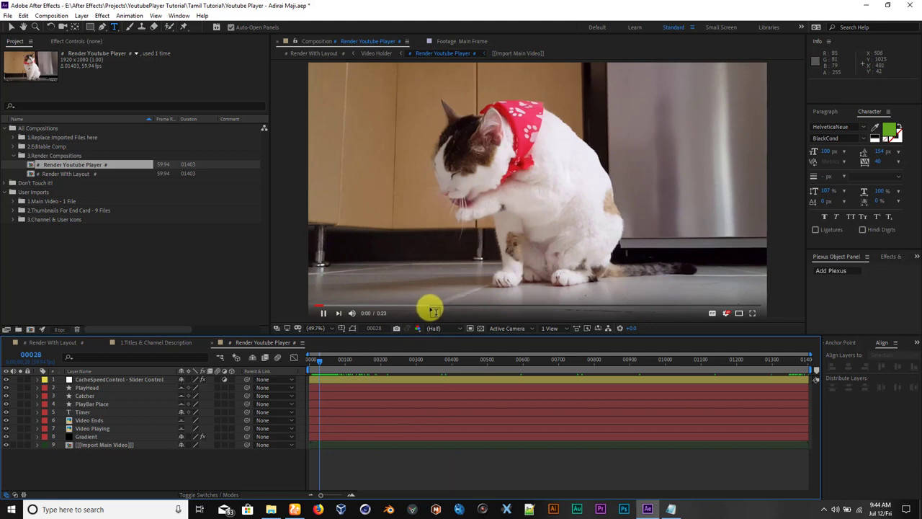
click(363, 377)
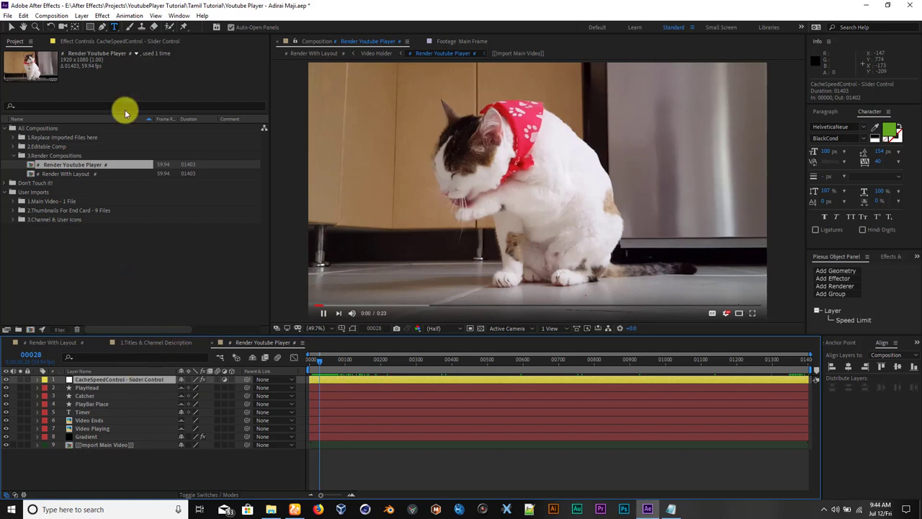
Raise the CacheSpeedControl Speed Limit, preview playback, then turn Speed Limit down low
click(99, 40)
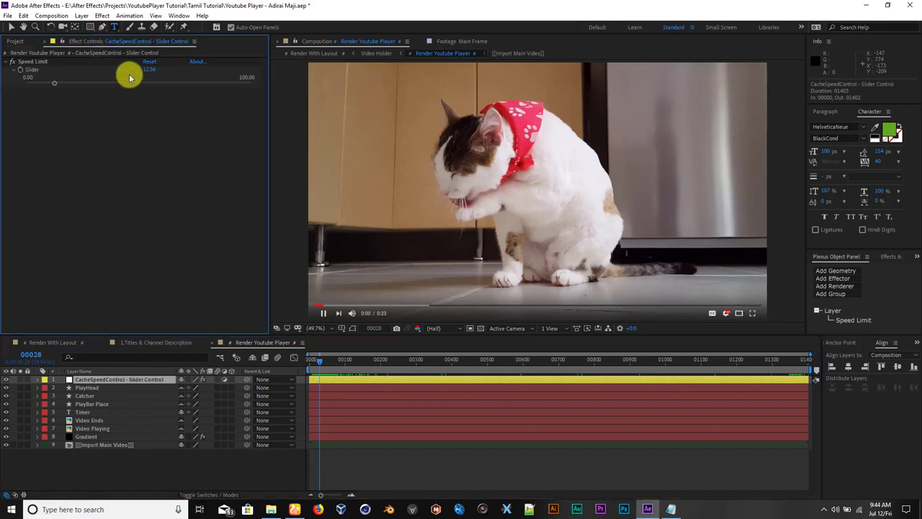
drag(55, 83, 222, 90)
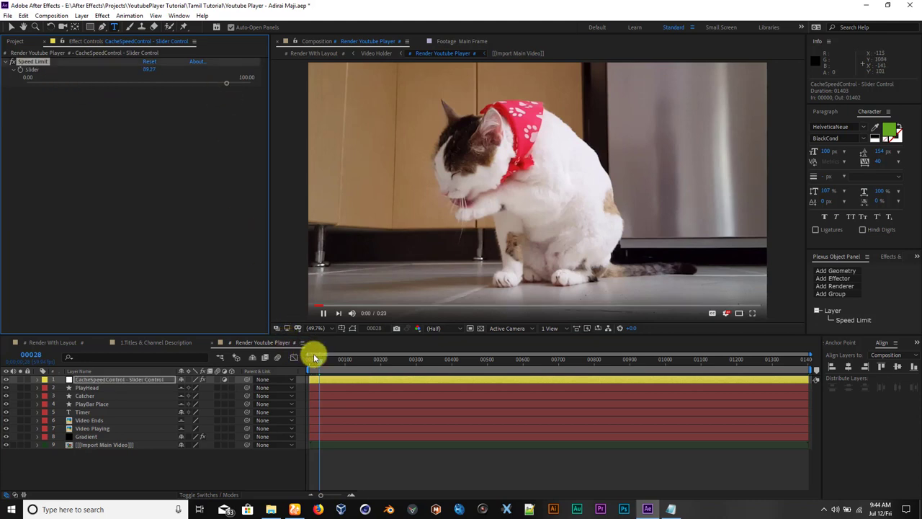
drag(318, 358, 287, 368)
key(space)
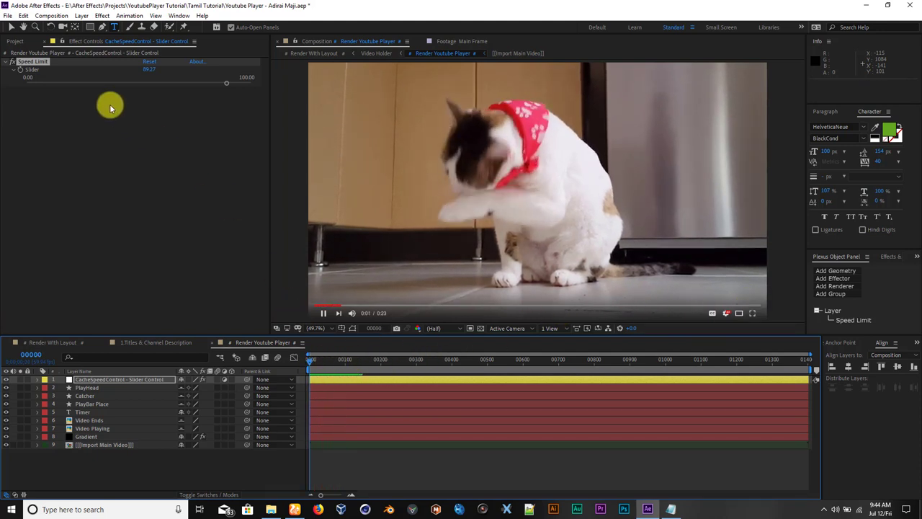
drag(62, 82, 31, 86)
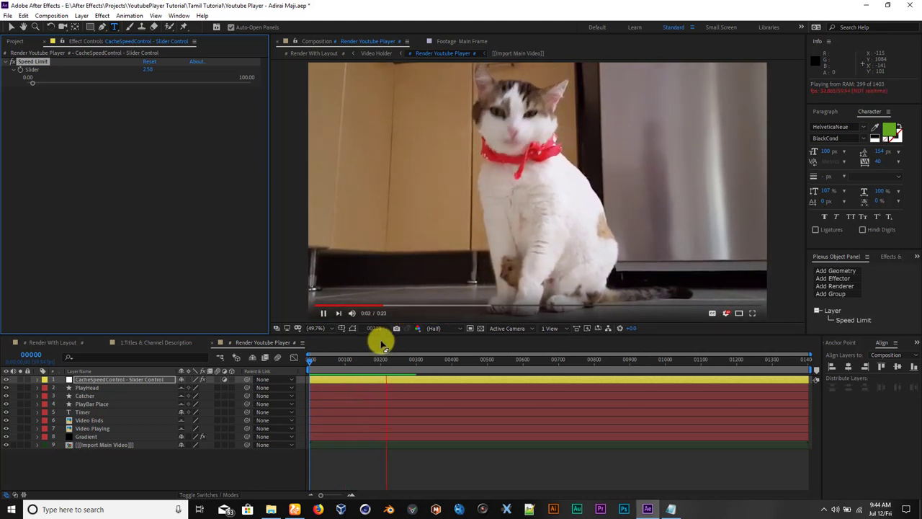
Select all nine layers and reopen the Render With Layout comp
drag(117, 481, 127, 370)
click(17, 41)
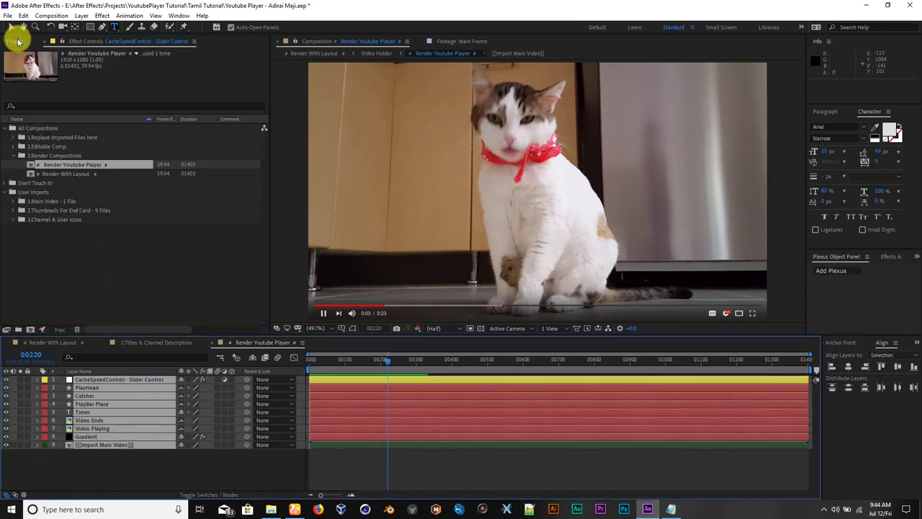
double_click(58, 175)
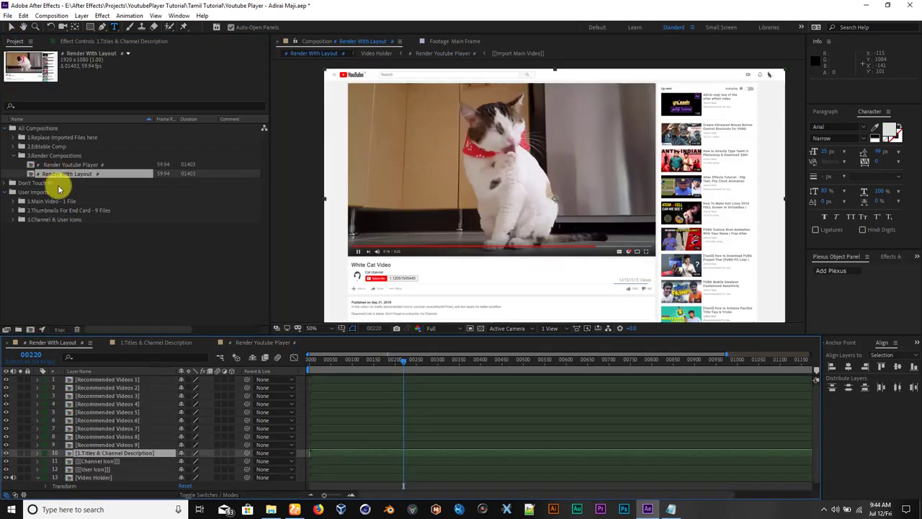